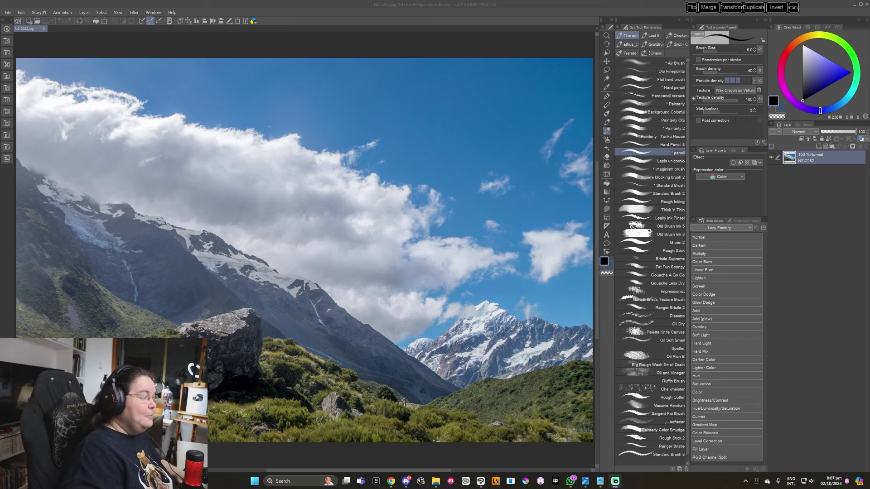
- Create a blank 5000 × 3500 px, 600 dpi landscape canvas and float it in its own window
left_click(7, 12)
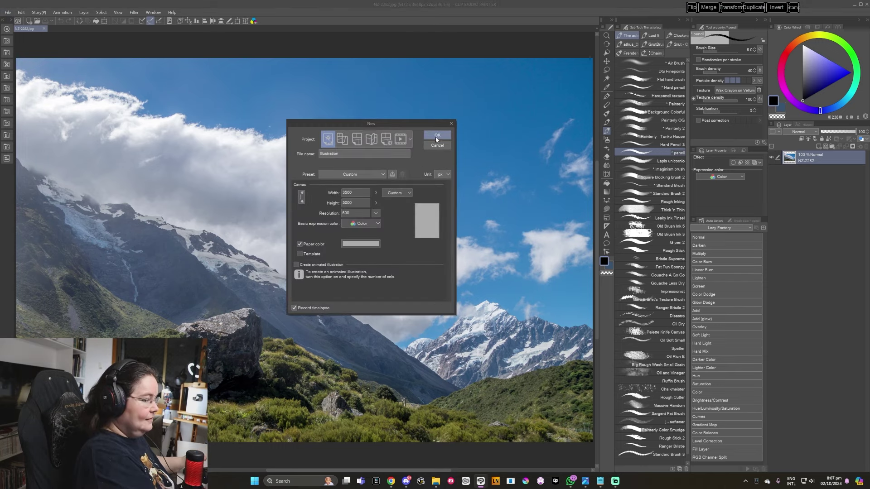
left_click(433, 136)
left_click(78, 29)
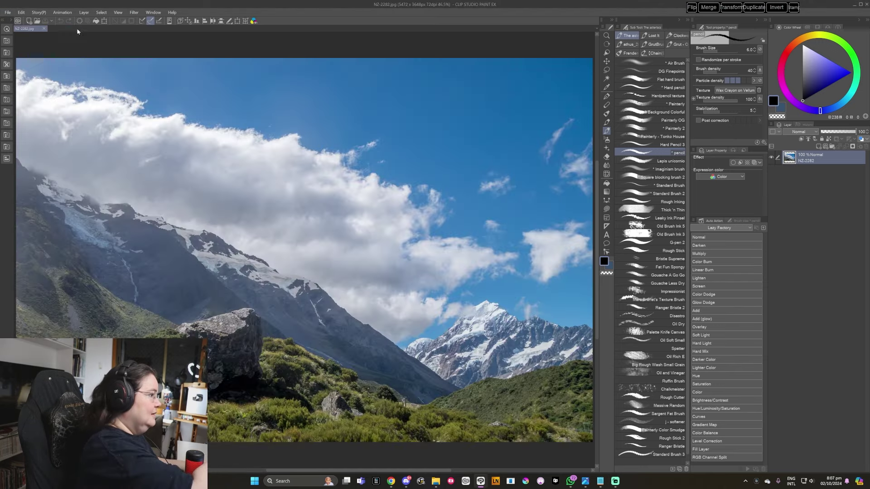
left_click(7, 12)
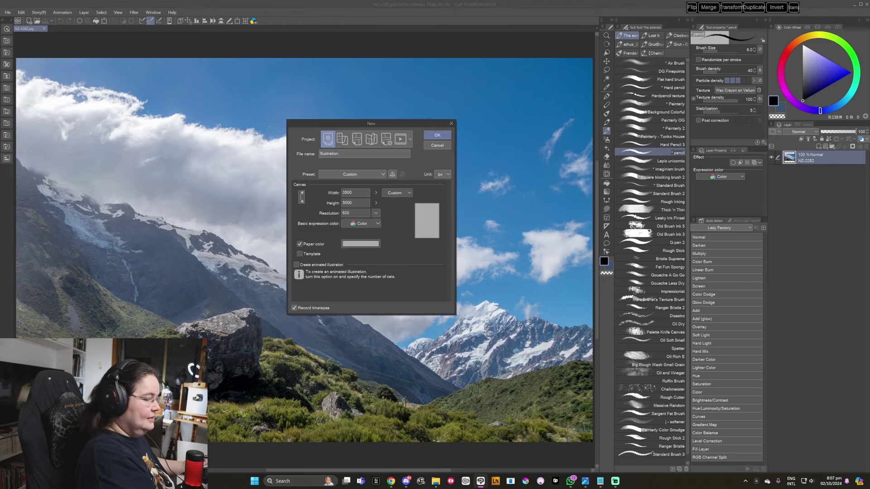
left_click(302, 197)
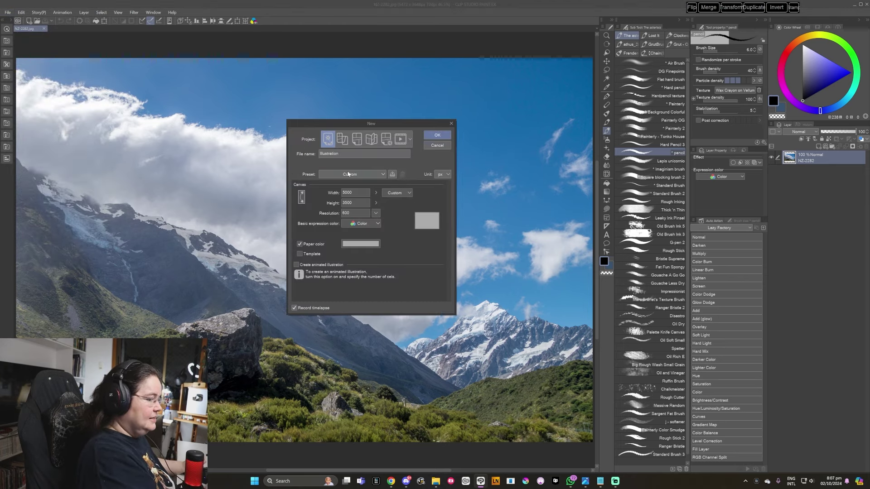
left_click(437, 135)
mouse_move(66, 31)
left_mouse_down()
mouse_move(578, 178)
mouse_move(454, 190)
left_mouse_up()
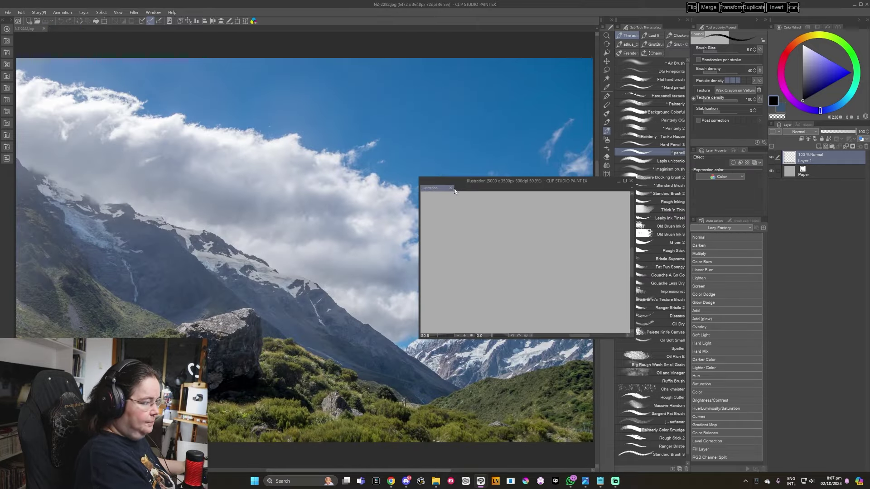
- Dock the canvas beside the NZ-2282 photo in split view and fit the whole photo in its pane
left_click_drag(454, 190, 592, 190)
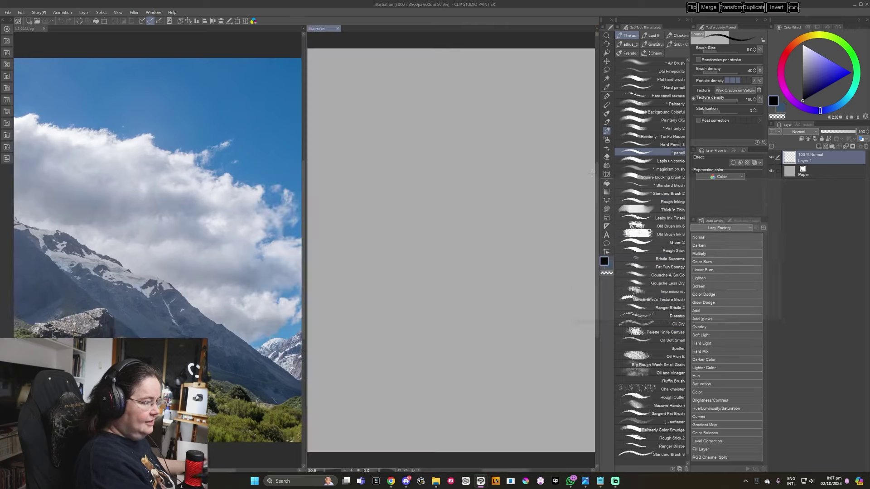
left_click(275, 285)
scroll(254, 290, "down", 3)
left_click_drag(254, 303, 196, 294)
- Zoom and centre the blank canvas in its pane, back on a slightly larger pencil
left_click_drag(378, 293, 414, 308)
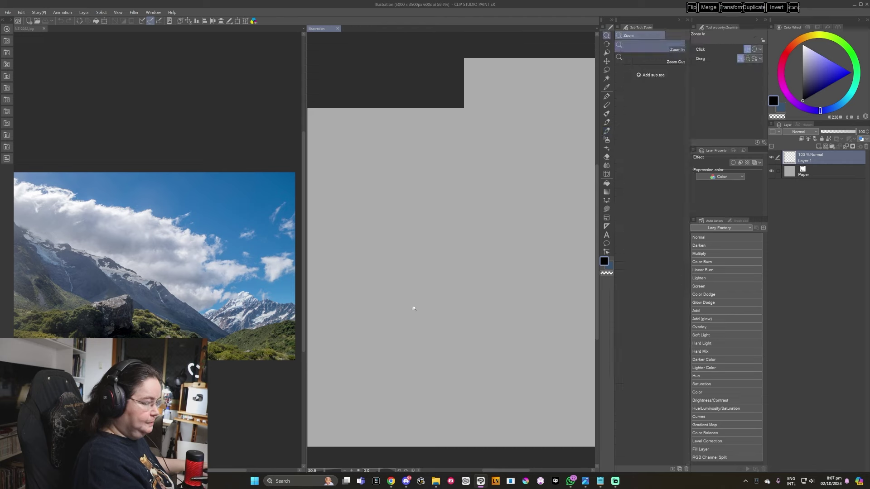
scroll(413, 308, "down", 4)
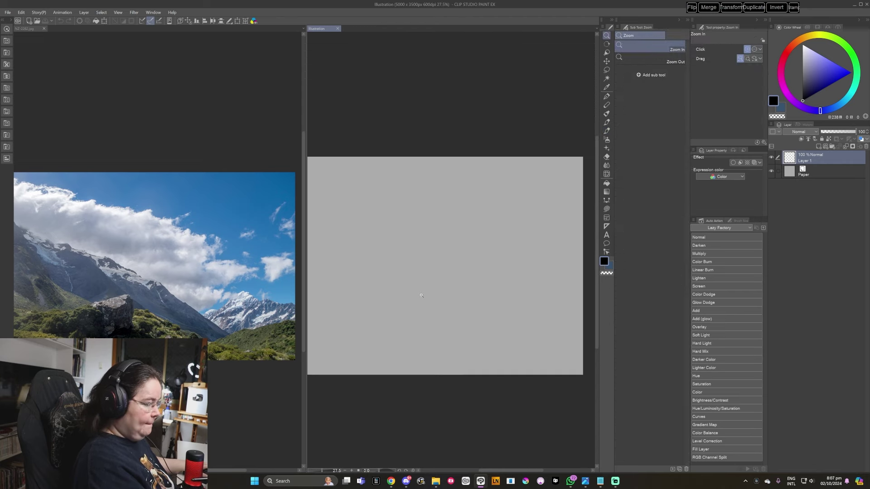
scroll(421, 296, "down", 1)
key("p")
left_click_drag(421, 296, 440, 295)
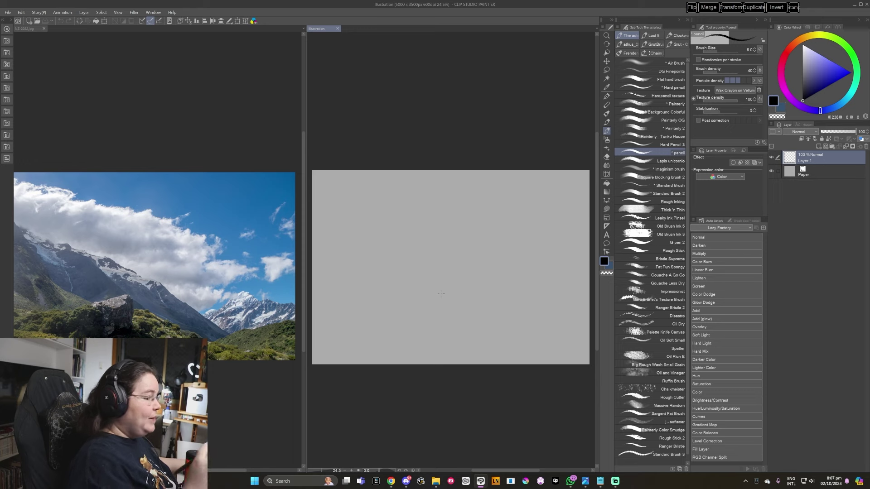
left_click_drag(378, 330, 377, 329)
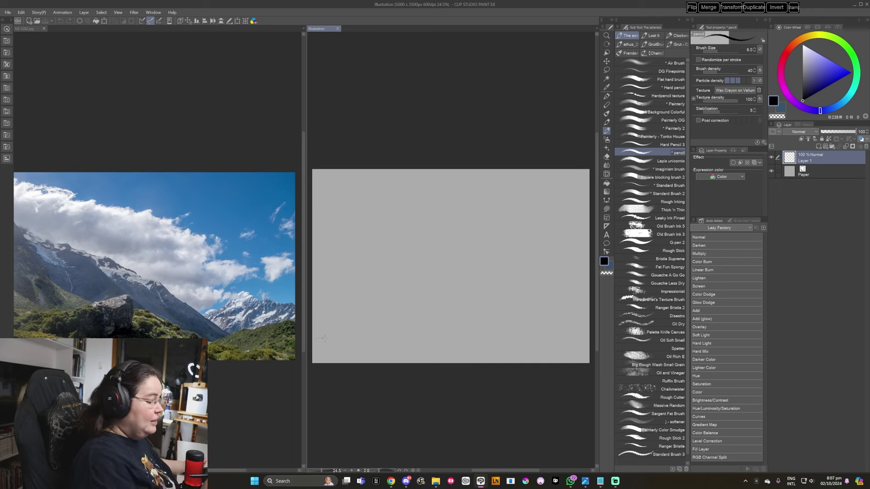
key("]")
- At pencil size 10, sketch the lower hill line, upper mountain ridge and mountain slope on Layer 1
key("bracketright")
key("bracketright")
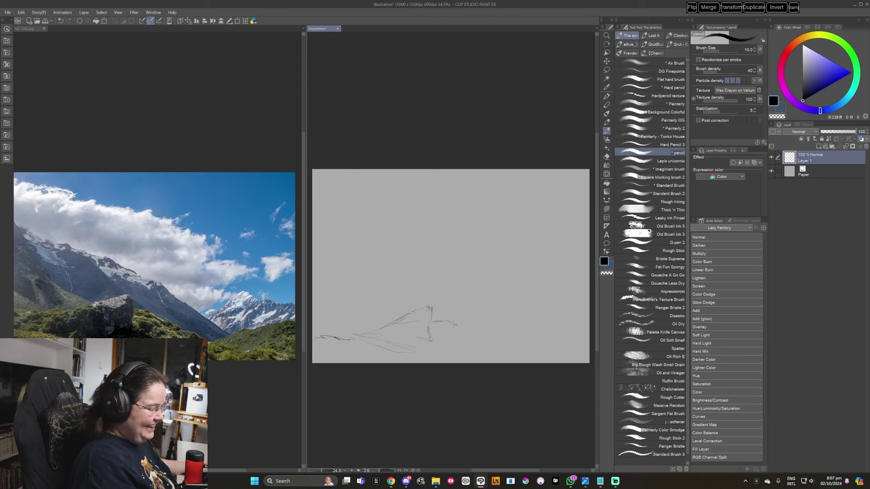
mouse_move(370, 300)
left_mouse_down()
mouse_move(396, 315)
mouse_move(334, 276)
left_mouse_up()
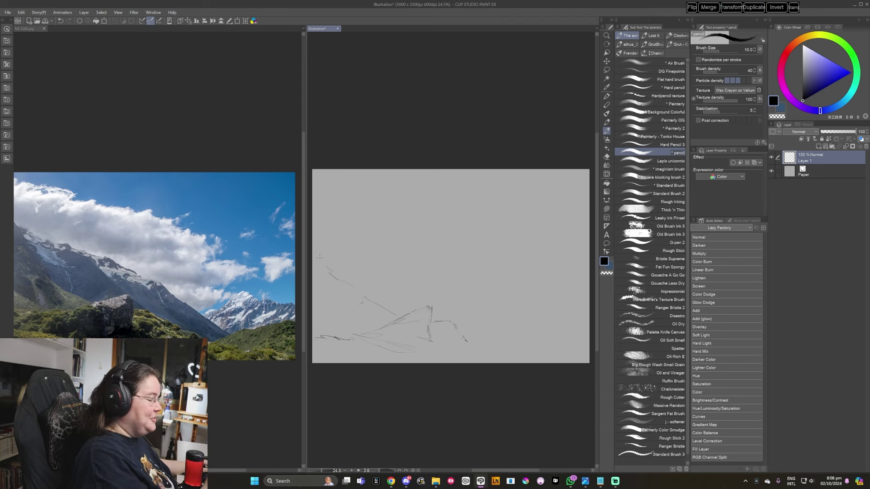
left_click_drag(313, 225, 380, 252)
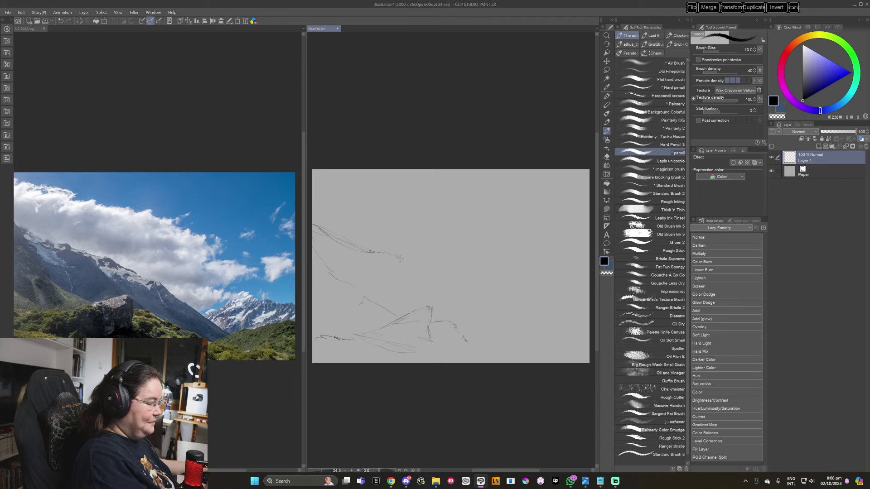
left_click_drag(398, 256, 430, 292)
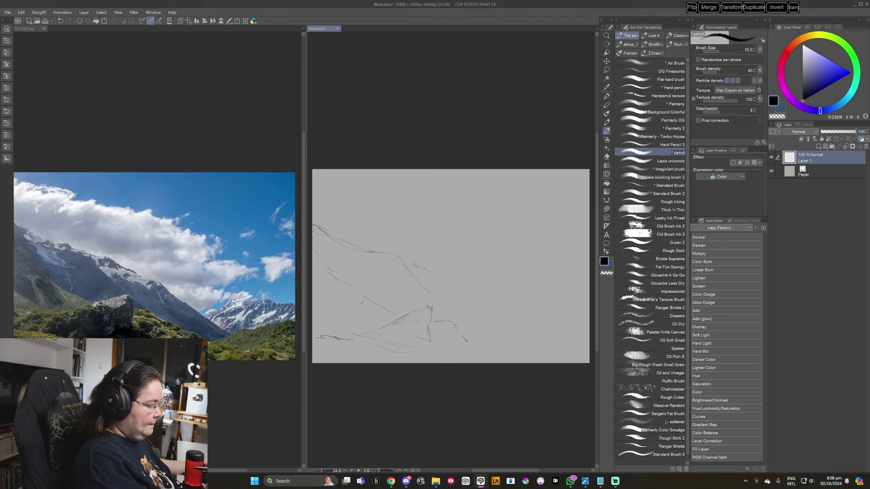
left_click_drag(399, 255, 474, 295)
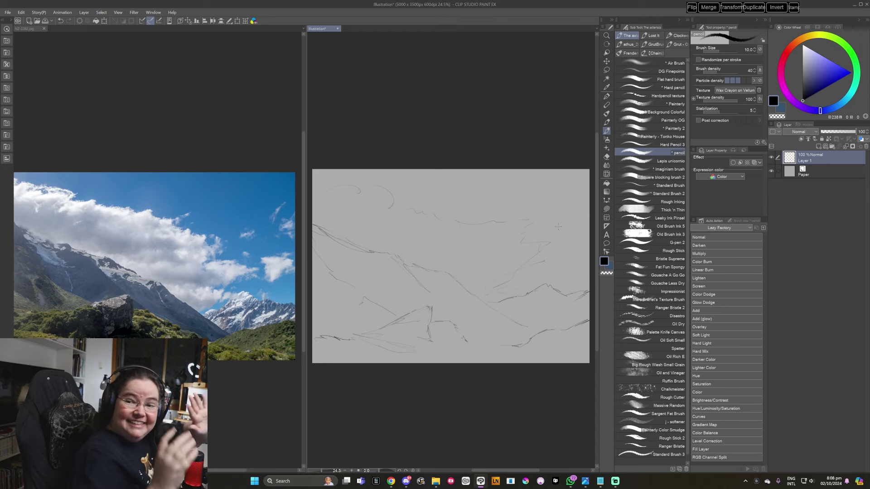
- Add Layer 2 above Paper and load Square blocking brush 2 at size 600 in medium sky blue
scroll(485, 311, "down", 1)
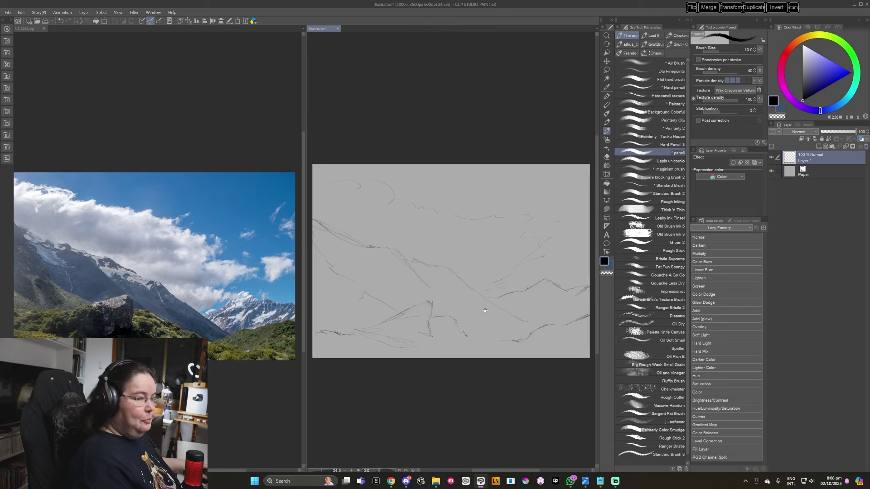
left_click(817, 172)
left_click(818, 147)
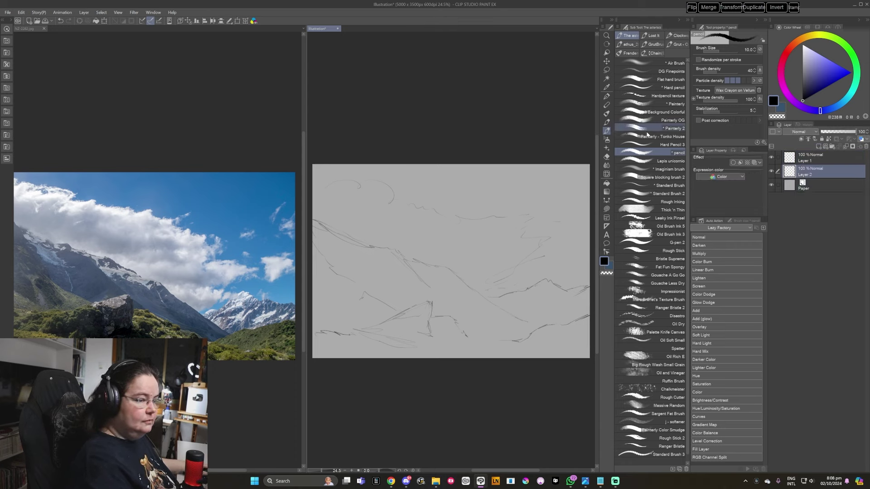
left_click(640, 179)
left_click(109, 281)
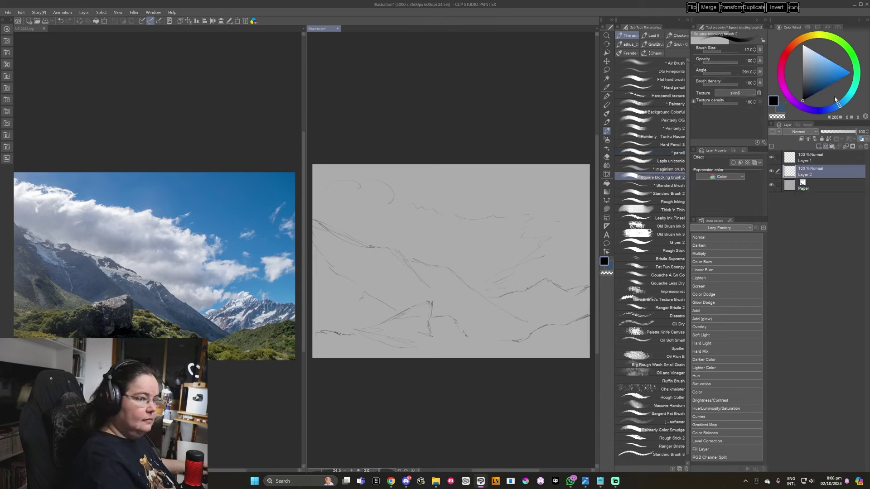
left_click(824, 69)
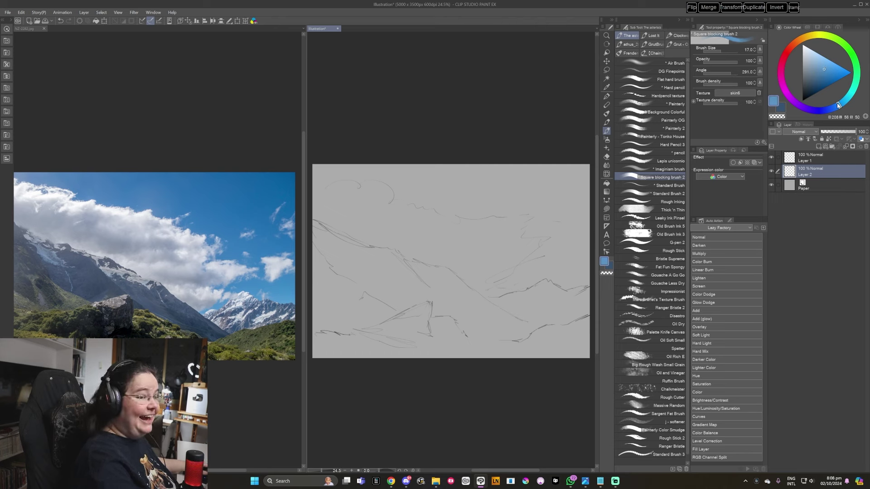
key("bracketright")
key("bracketright")
key("bracketright")
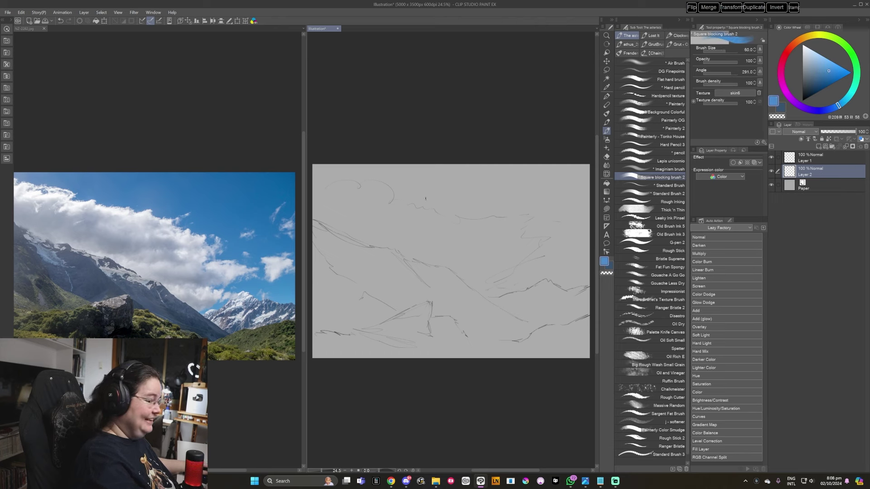
key("bracketright")
key("bracketright")
key("bracketright")
- Paint blue sky across the top and right, blending it into the grey cloud's lower edge
mouse_move(401, 191)
left_mouse_down()
mouse_move(328, 174)
mouse_move(321, 155)
mouse_move(318, 195)
left_mouse_up()
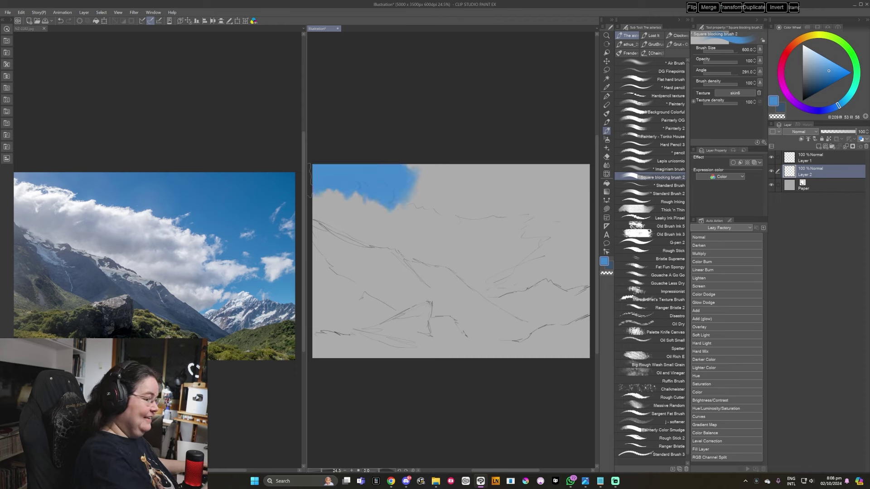
mouse_move(408, 177)
left_mouse_down()
mouse_move(472, 213)
mouse_move(582, 181)
left_mouse_up()
mouse_move(501, 222)
left_mouse_down()
mouse_move(553, 254)
mouse_move(521, 277)
mouse_move(591, 278)
mouse_move(503, 300)
left_mouse_up()
left_click_drag(496, 241, 490, 253)
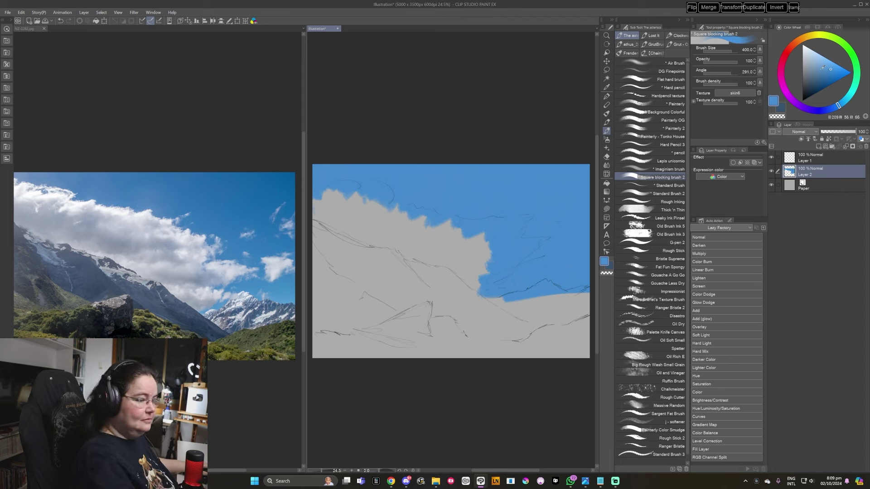
left_click_drag(500, 264, 550, 271)
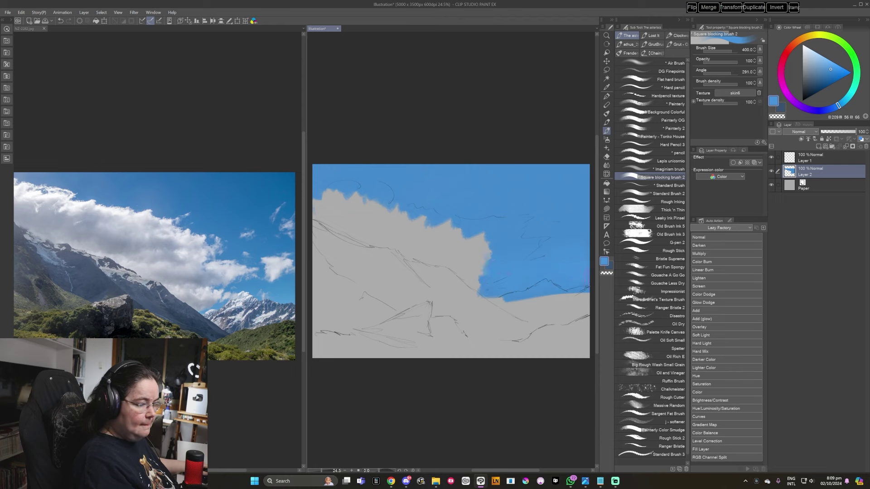
left_click(537, 247, "alt")
key("bracketright")
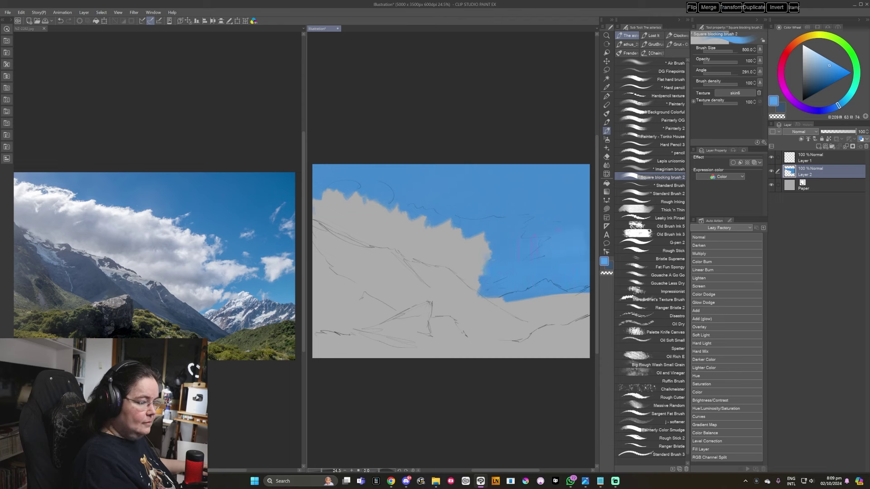
left_click_drag(587, 265, 494, 294)
left_click_drag(587, 283, 490, 306)
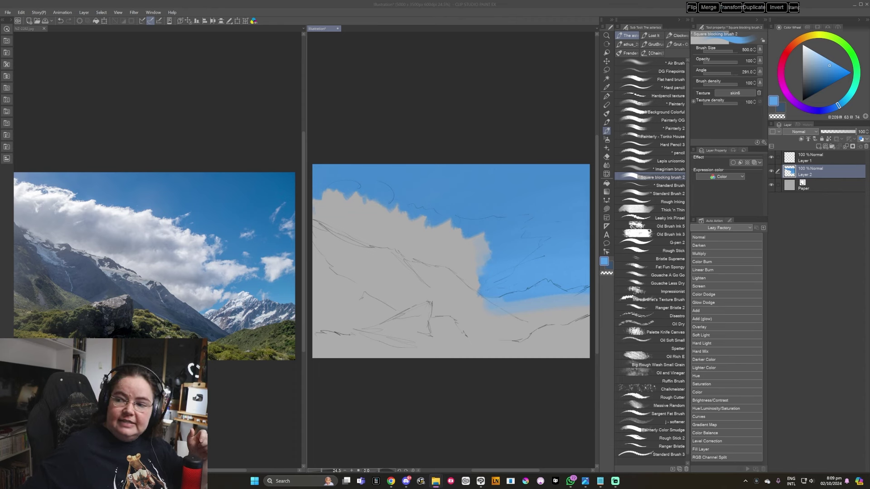
- Bring the Clip Studio Paint window with the fire-elf illustration back to the front
key("alt+Tab")
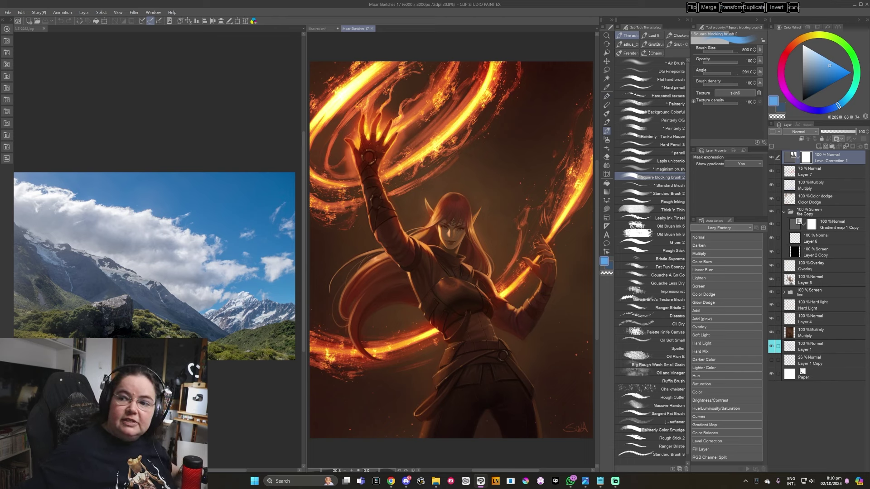
- Switch to File Explorer, then maximise the PureRef board of five fiery references
key("super+e")
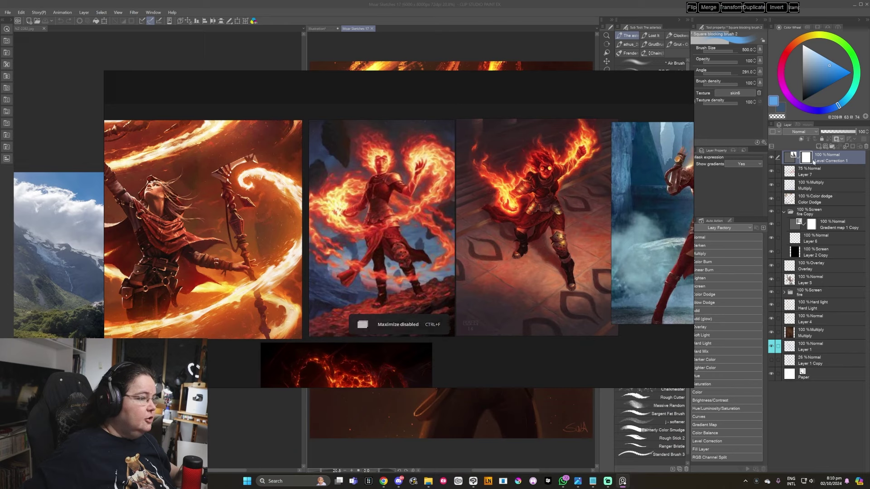
left_click(681, 75)
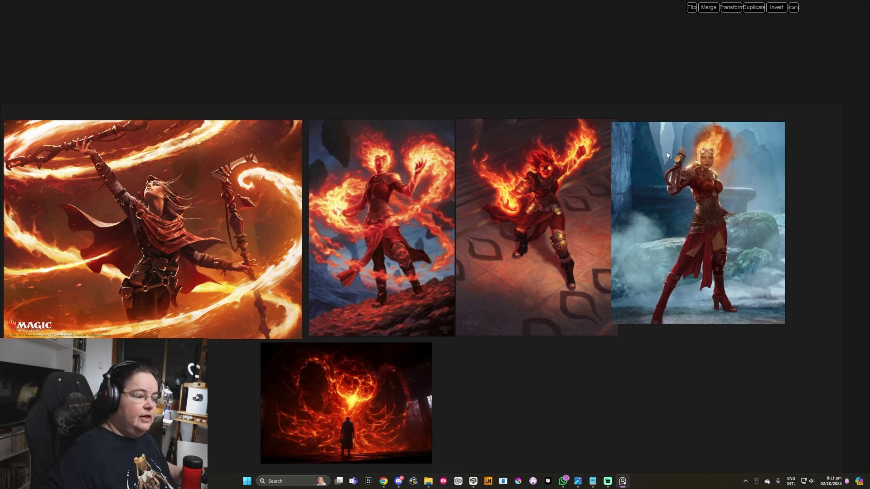
- Quit PureRef from its right-click menu and close the Moar Sketches 17 tab to reveal the landscape
right_click(765, 45)
left_click(798, 223)
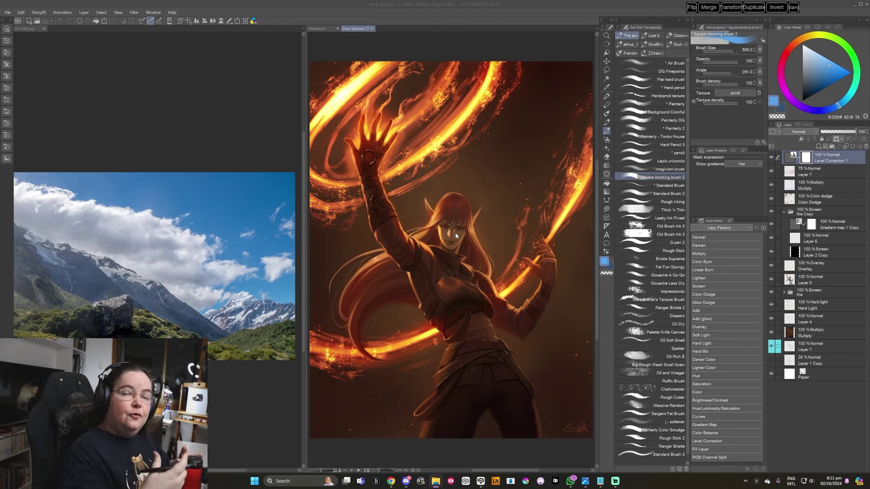
left_click(371, 28)
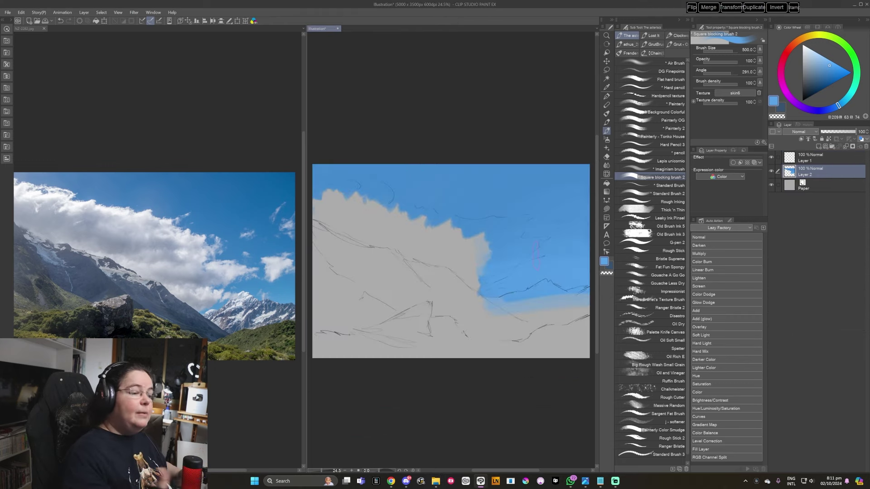
- Sample the sky blue, darken it, and paint a blue-grey mountain at the canvas right
left_click(540, 268, "alt")
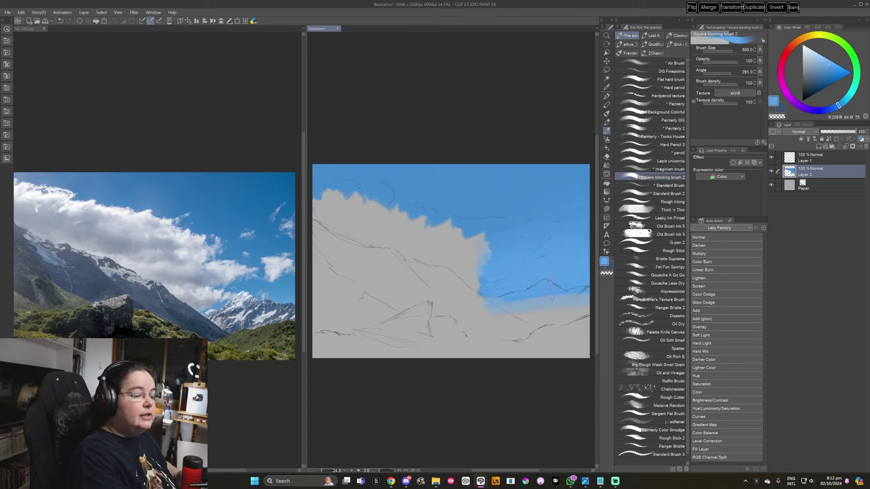
left_click(819, 72)
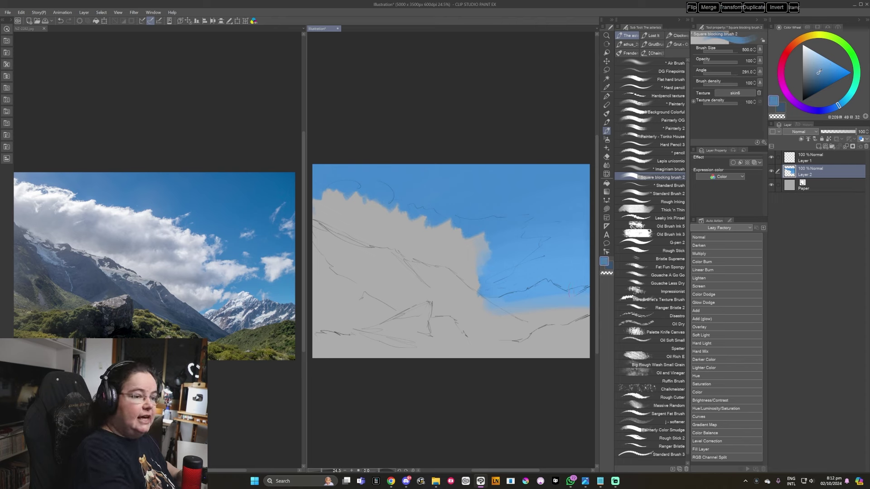
mouse_move(492, 302)
left_mouse_down()
mouse_move(546, 286)
mouse_move(571, 301)
mouse_move(588, 293)
mouse_move(532, 312)
mouse_move(519, 308)
mouse_move(582, 308)
mouse_move(539, 320)
mouse_move(566, 308)
mouse_move(508, 315)
mouse_move(493, 304)
left_mouse_up()
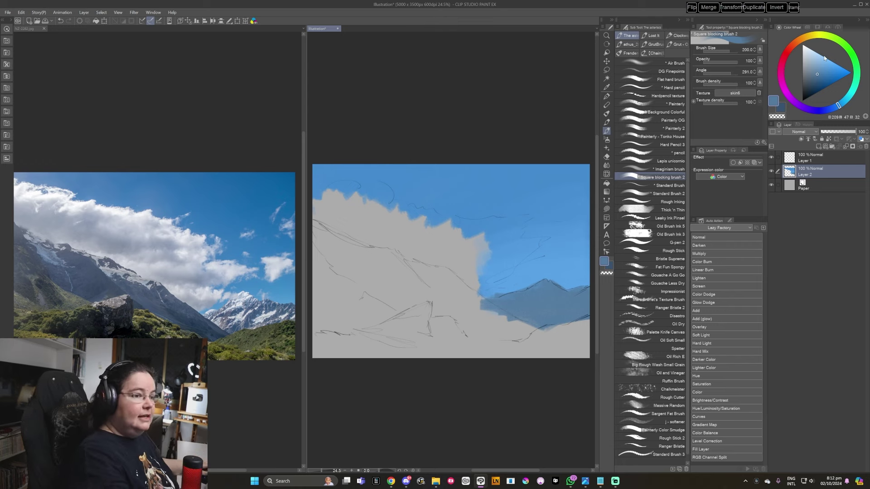
- With a dark green at brush size 250, paint a shaded green hill at the lower right
left_click(829, 38)
left_click(818, 83)
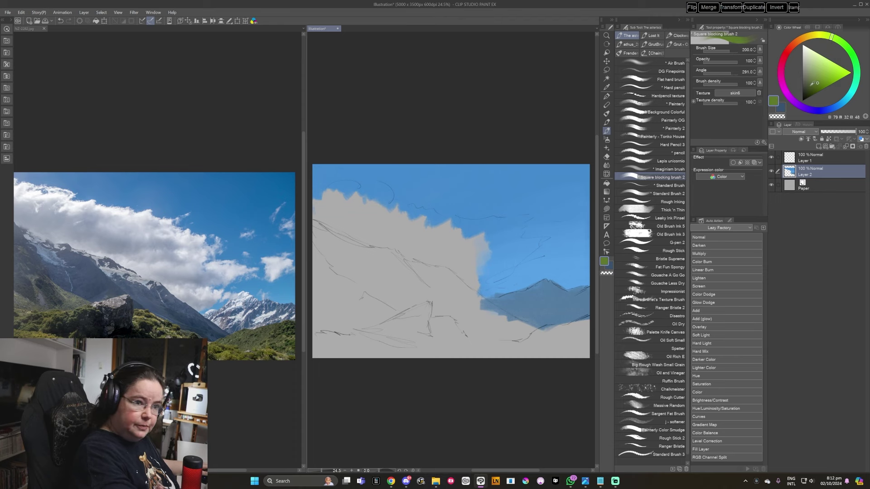
key("bracketright")
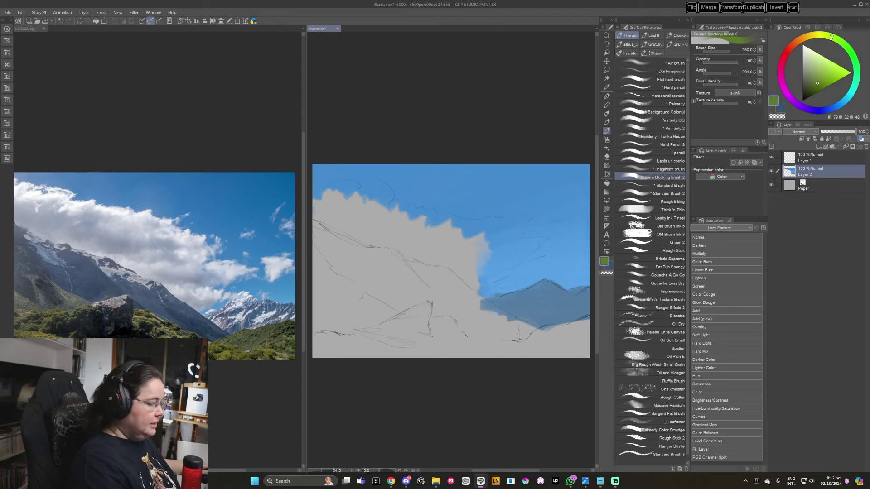
left_click_drag(496, 353, 590, 322)
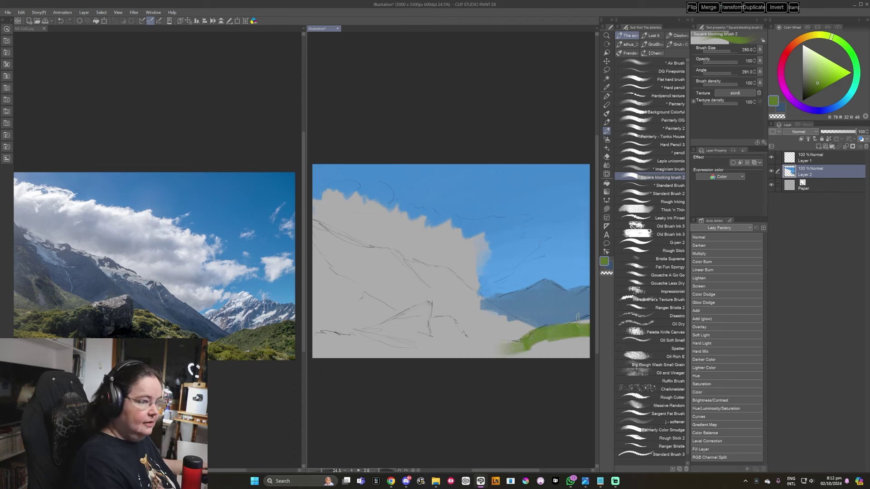
mouse_move(532, 343)
left_mouse_down()
mouse_move(578, 326)
mouse_move(532, 338)
mouse_move(580, 335)
mouse_move(515, 358)
mouse_move(578, 354)
left_mouse_up()
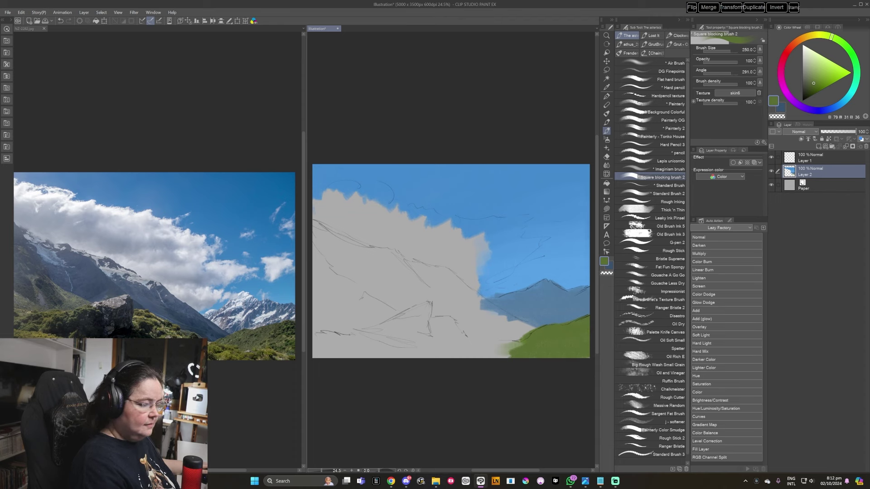
left_click(810, 86)
mouse_move(553, 328)
left_mouse_down()
mouse_move(533, 340)
mouse_move(588, 318)
mouse_move(541, 349)
mouse_move(583, 335)
mouse_move(589, 351)
mouse_move(503, 357)
left_mouse_up()
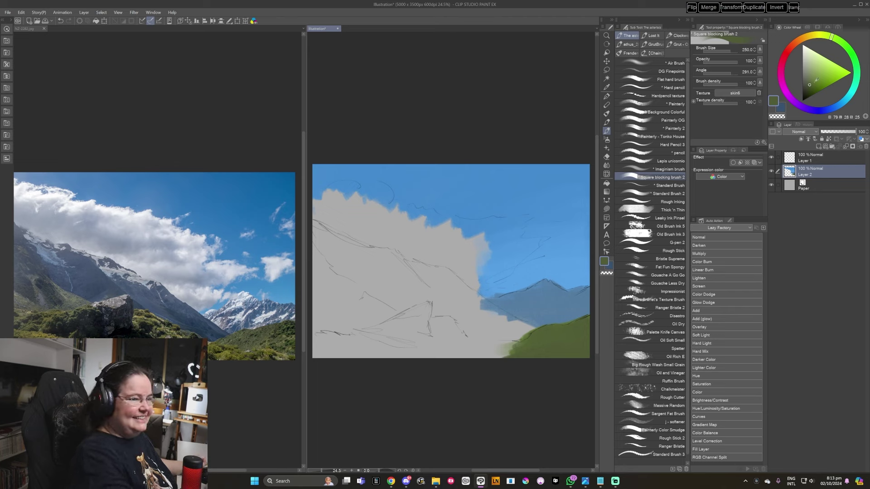
- Paint green hills along the bottom from the left edge across to the right-hand hill
left_click(814, 83)
left_click_drag(449, 344, 460, 339)
left_click(815, 83)
mouse_move(336, 338)
left_mouse_down()
mouse_move(378, 340)
mouse_move(394, 352)
mouse_move(435, 333)
mouse_move(467, 345)
left_mouse_up()
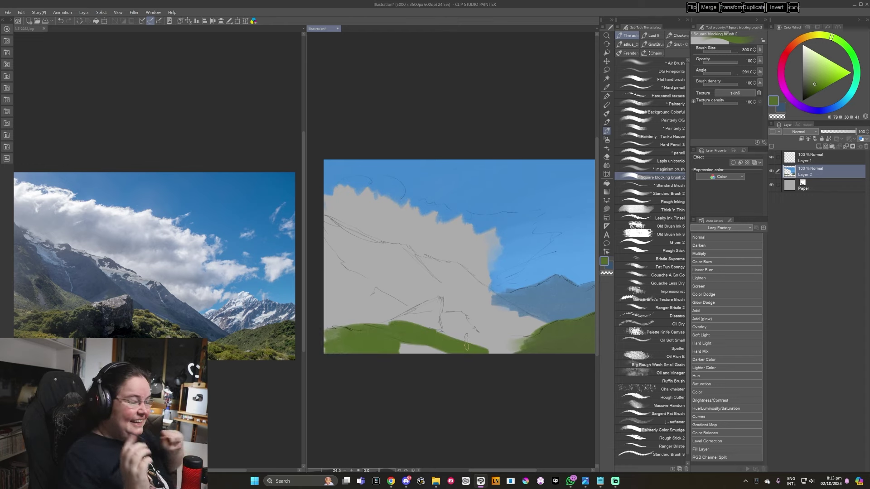
mouse_move(467, 345)
left_mouse_down()
mouse_move(408, 347)
mouse_move(472, 340)
mouse_move(531, 349)
mouse_move(508, 353)
left_mouse_up()
mouse_move(353, 344)
left_mouse_down()
mouse_move(327, 325)
mouse_move(386, 341)
left_mouse_up()
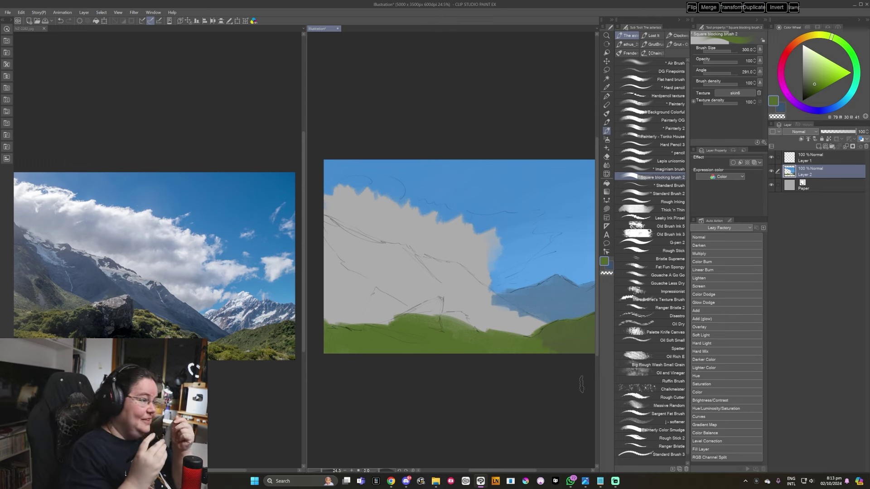
left_click(7, 13)
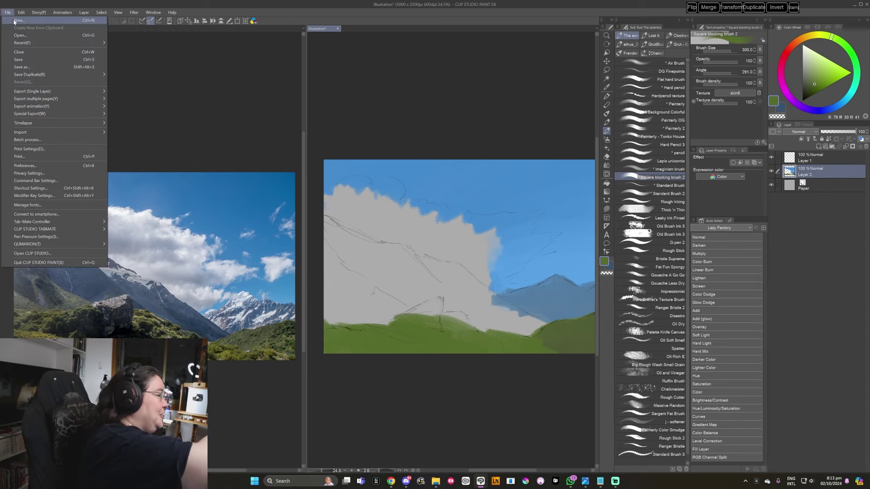
left_click(437, 139)
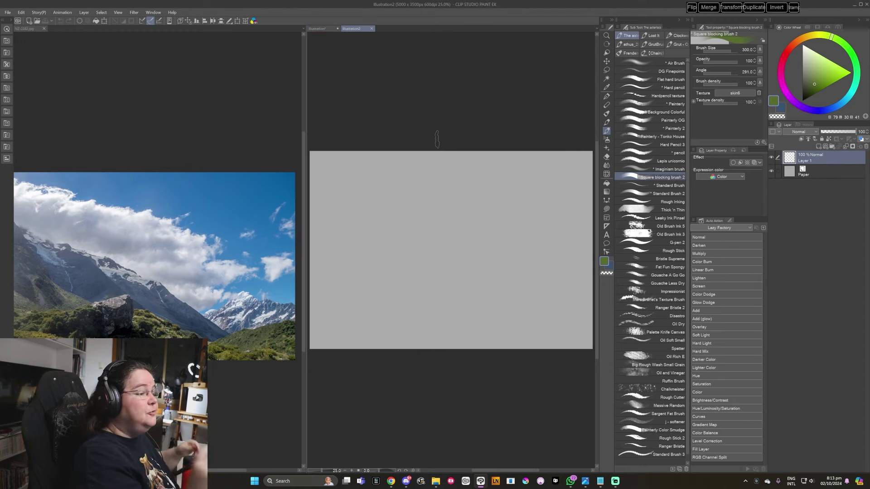
mouse_move(357, 29)
left_mouse_down()
mouse_move(362, 41)
mouse_move(163, 63)
mouse_move(89, 47)
left_mouse_up()
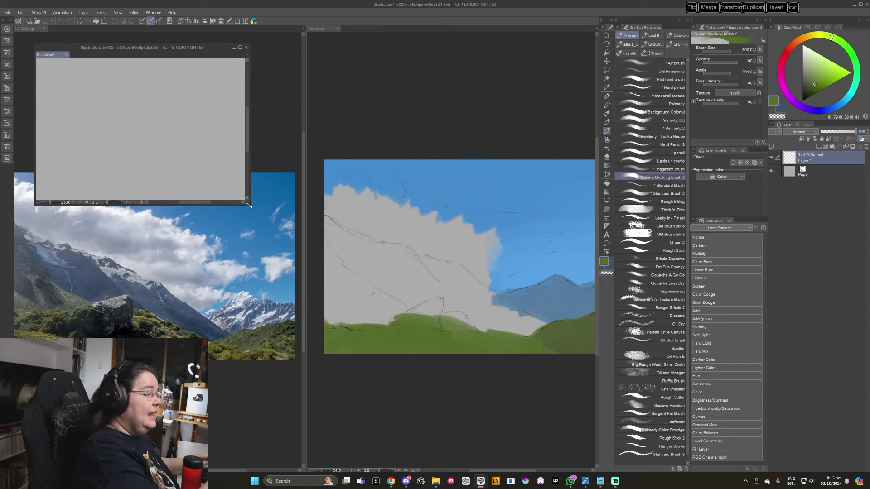
left_click_drag(249, 205, 589, 440)
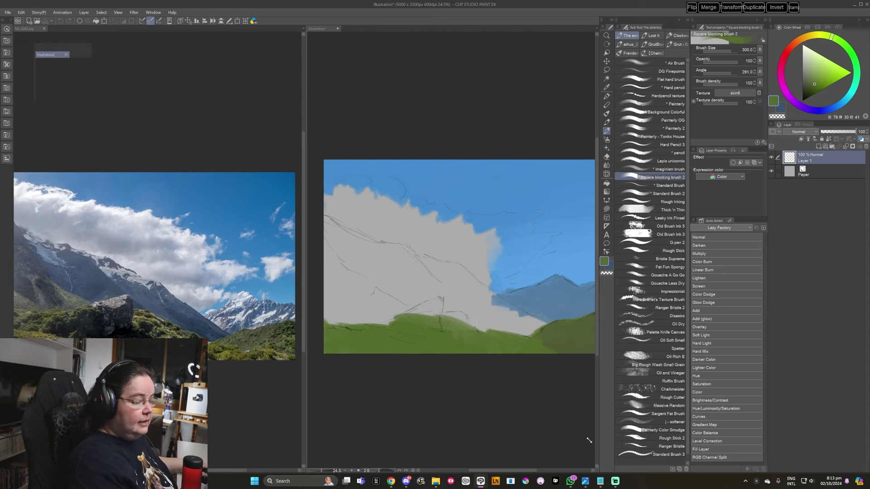
left_click(434, 317, "ctrl")
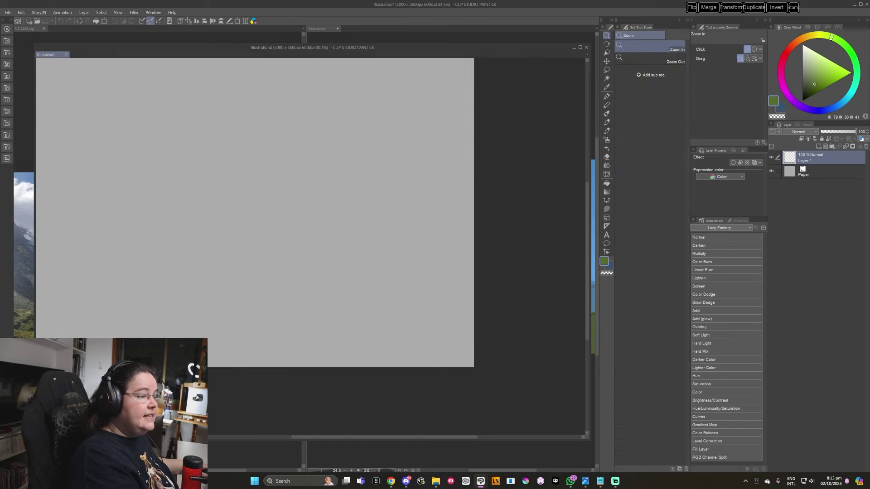
key("b")
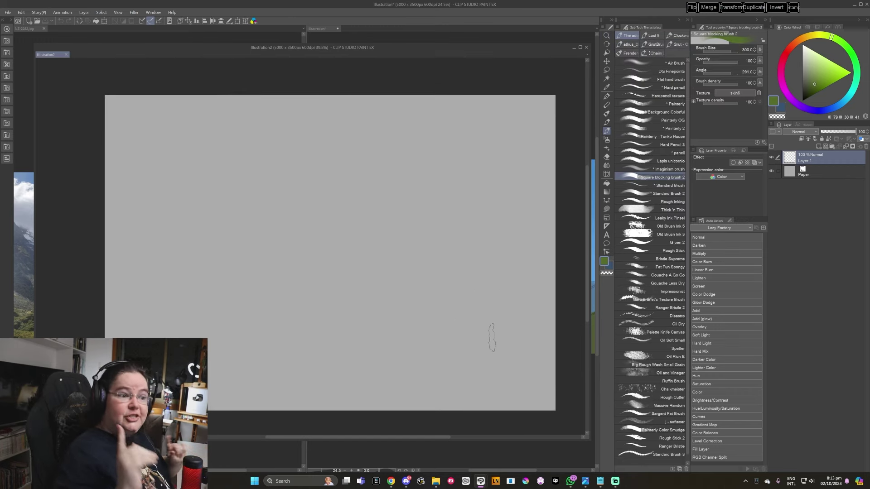
left_click(654, 52)
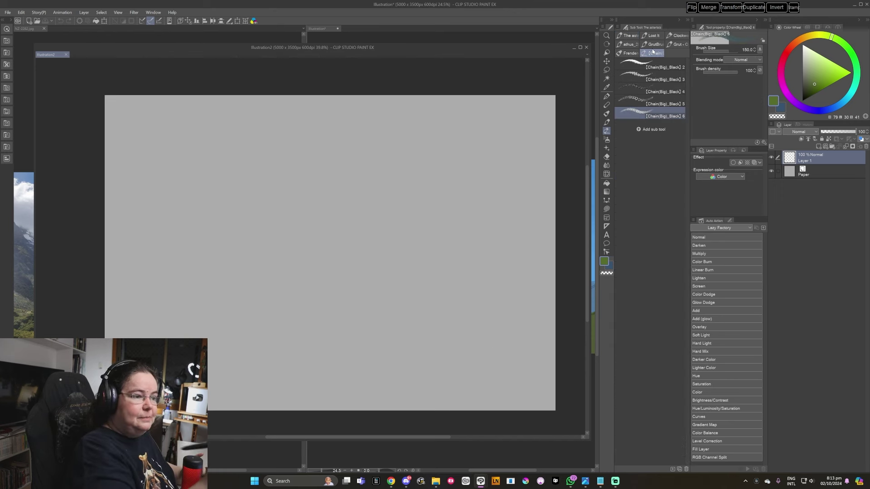
left_click(628, 53)
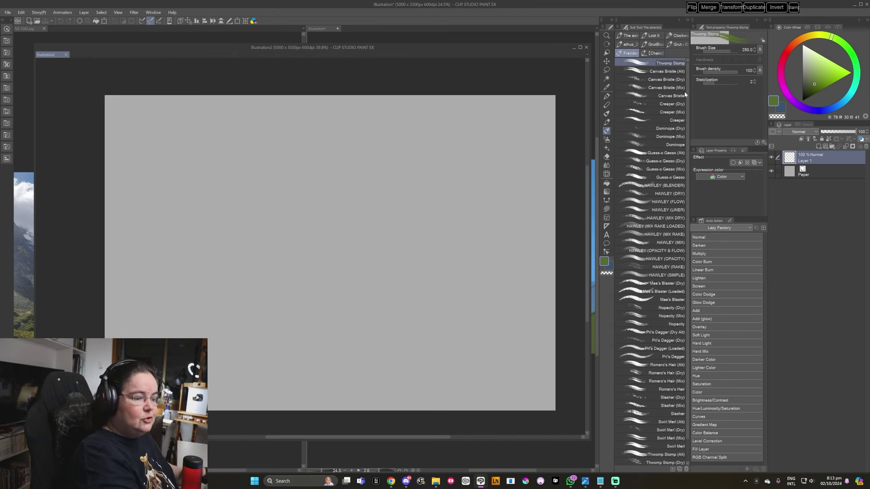
left_click(653, 53)
left_click(647, 65)
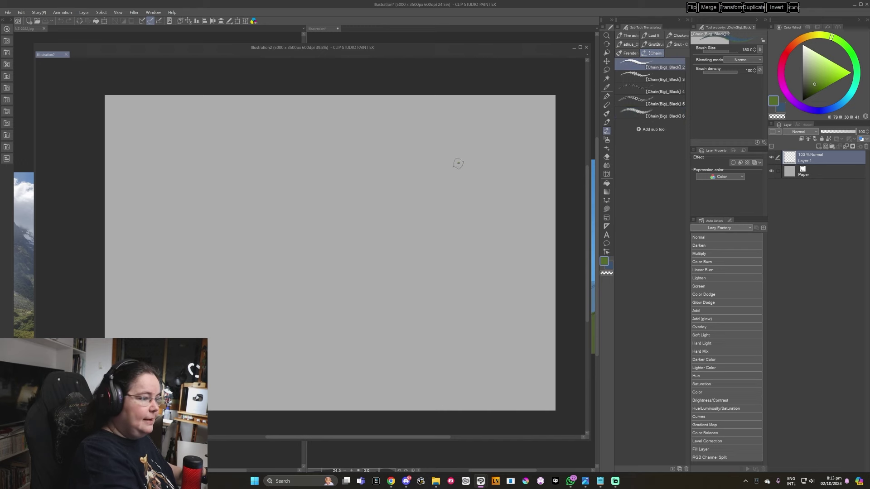
left_click_drag(458, 163, 419, 305)
key("ctrl+z")
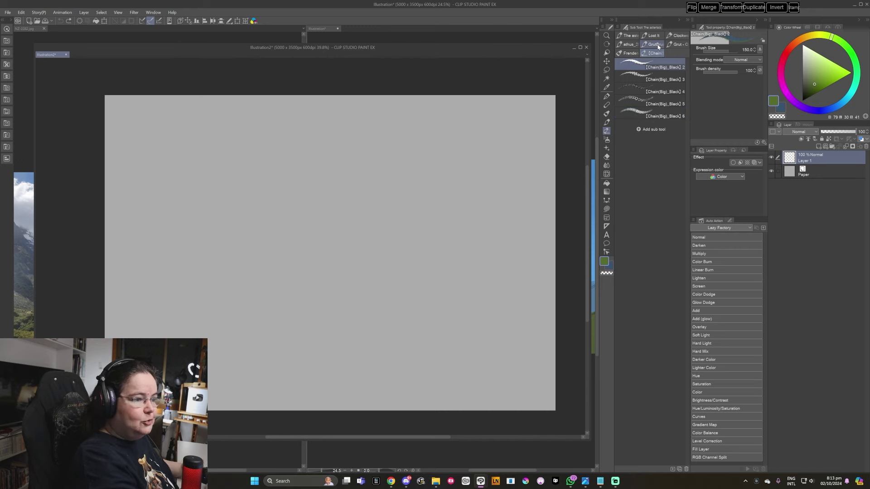
left_click(630, 53)
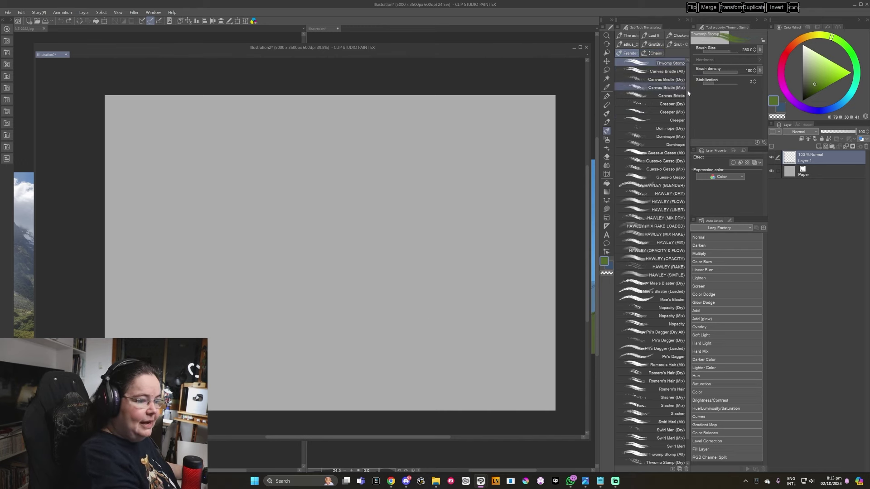
scroll(674, 81, "down", 1)
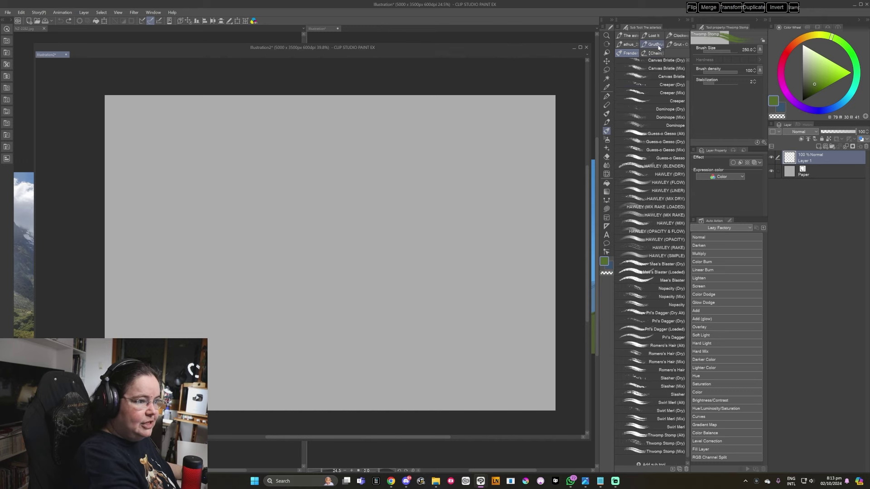
left_click(678, 44)
left_click(648, 185)
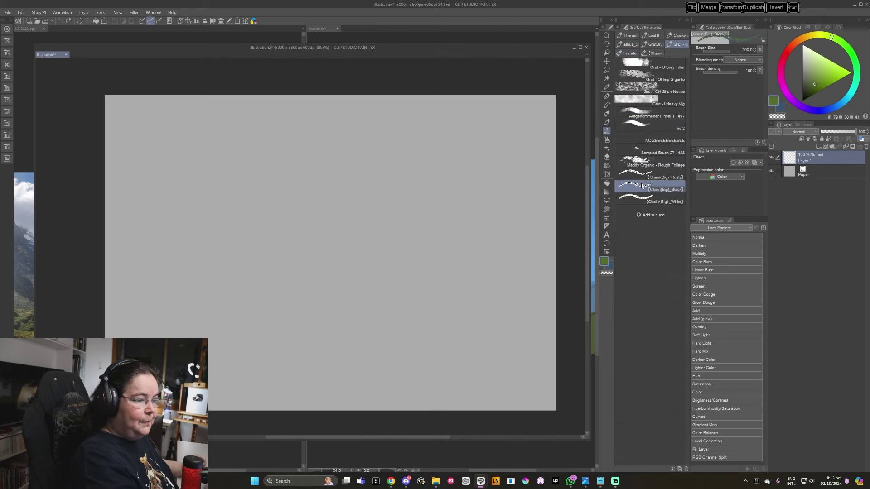
mouse_move(343, 295)
left_mouse_down()
mouse_move(492, 181)
mouse_move(525, 176)
left_mouse_up()
key("ctrl+z")
left_click(806, 86)
left_click(780, 108)
left_click(809, 45)
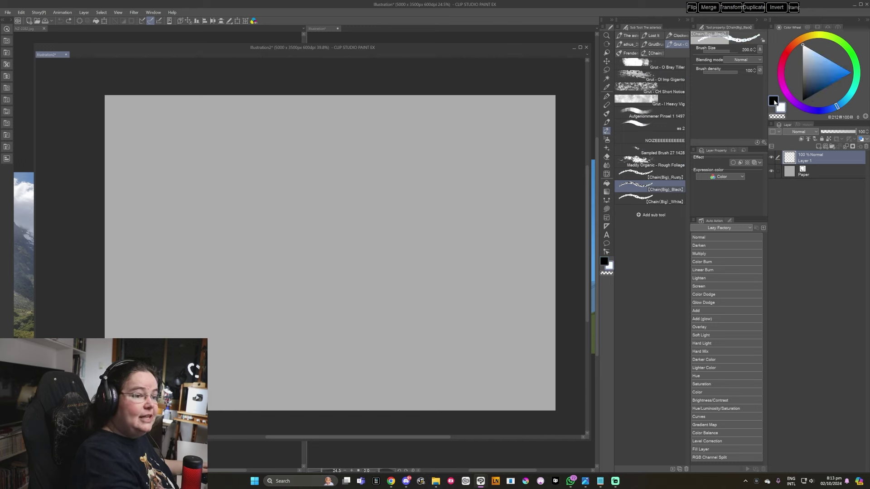
left_click(774, 101)
mouse_move(326, 331)
left_mouse_down()
mouse_move(385, 264)
mouse_move(516, 178)
left_mouse_up()
key("ctrl+z")
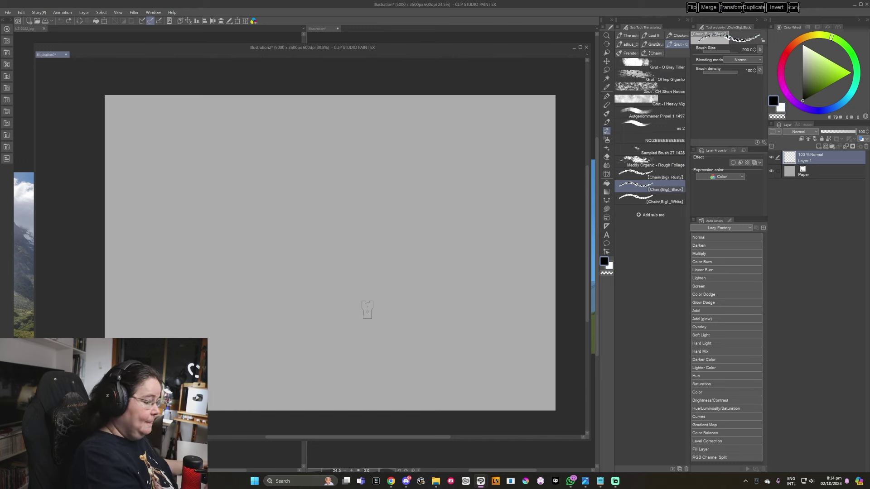
mouse_move(302, 345)
left_mouse_down()
mouse_move(388, 205)
mouse_move(551, 133)
left_mouse_up()
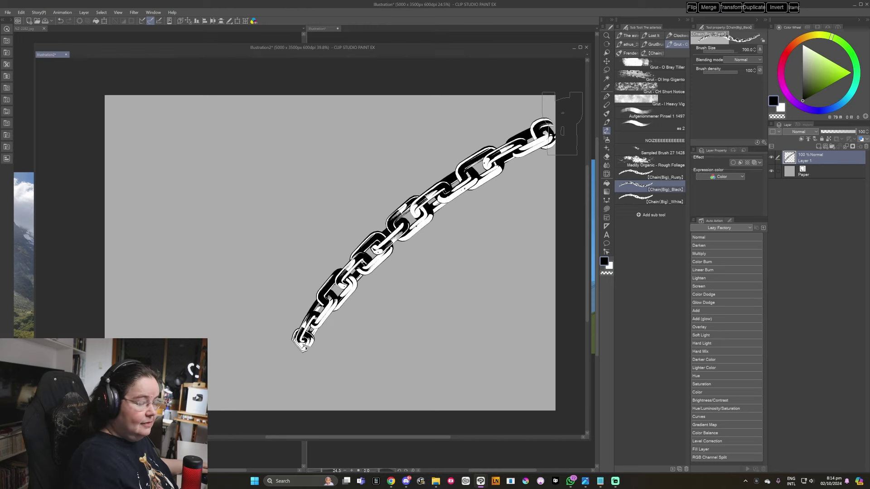
left_click(653, 174)
mouse_move(344, 376)
left_mouse_down()
mouse_move(417, 290)
mouse_move(576, 198)
left_mouse_up()
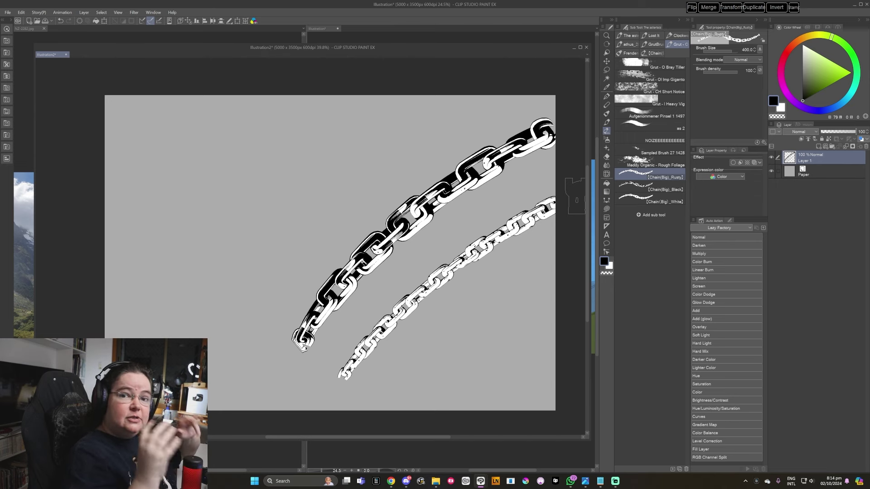
key("ctrl+z")
key("ctrl+z")
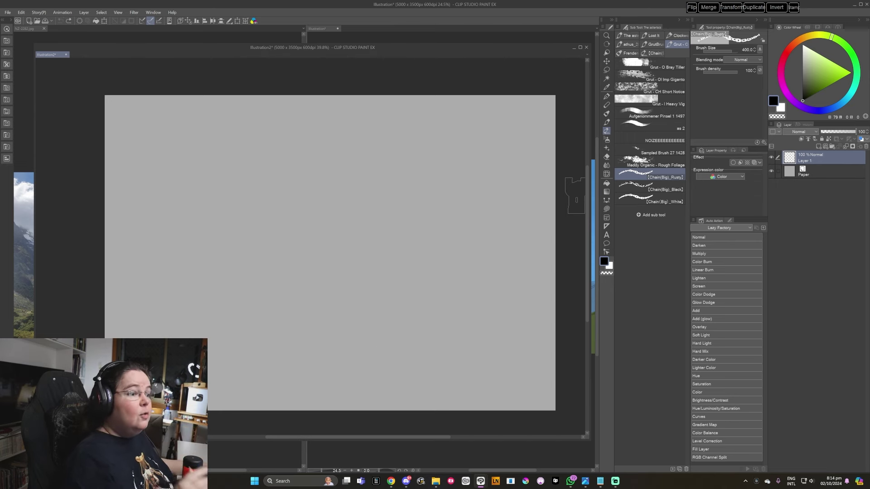
- Try the Blocker and Shaddy Hard brushes, then select Square blocking brush 2 from The asterisks at smaller size
left_click(607, 122)
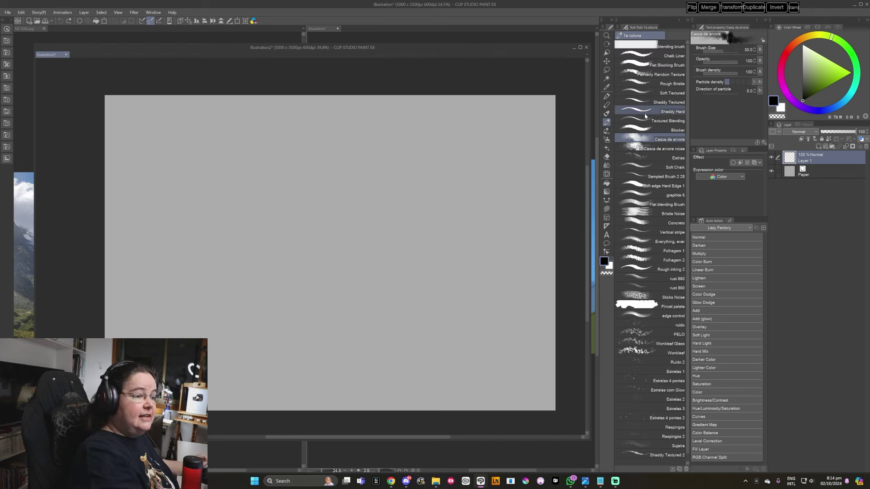
left_click(638, 129)
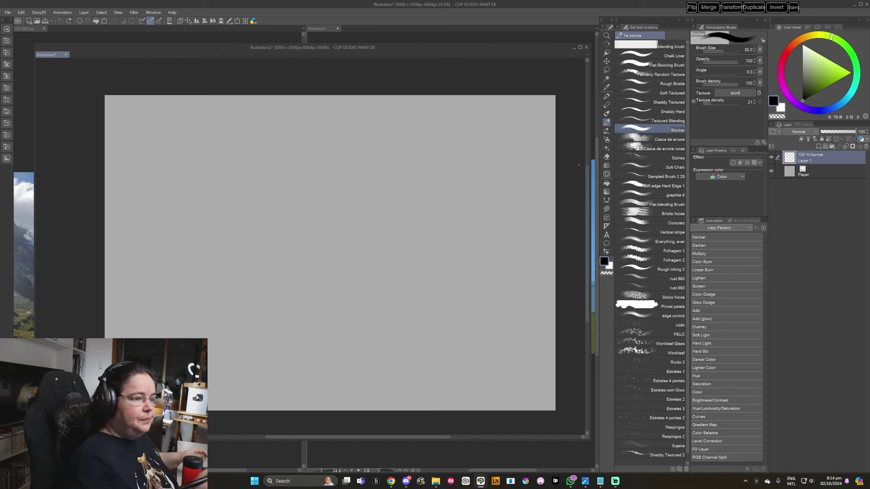
left_click(646, 110)
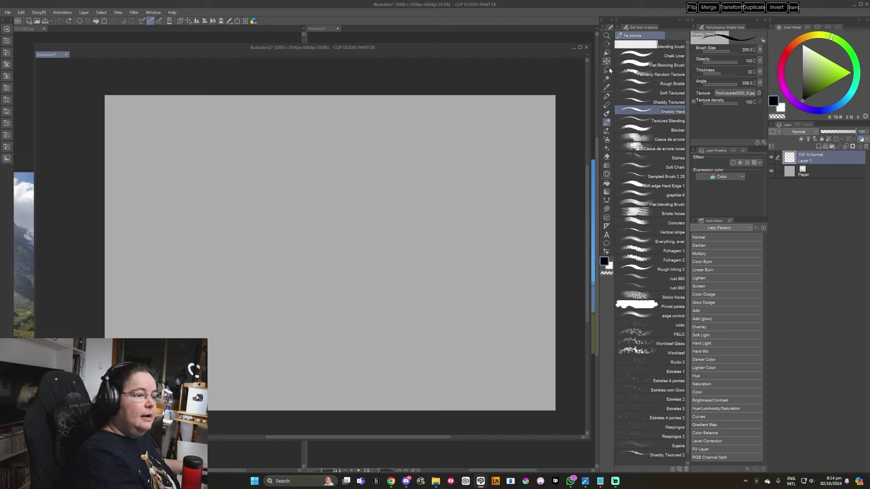
left_click(606, 131)
left_click(628, 35)
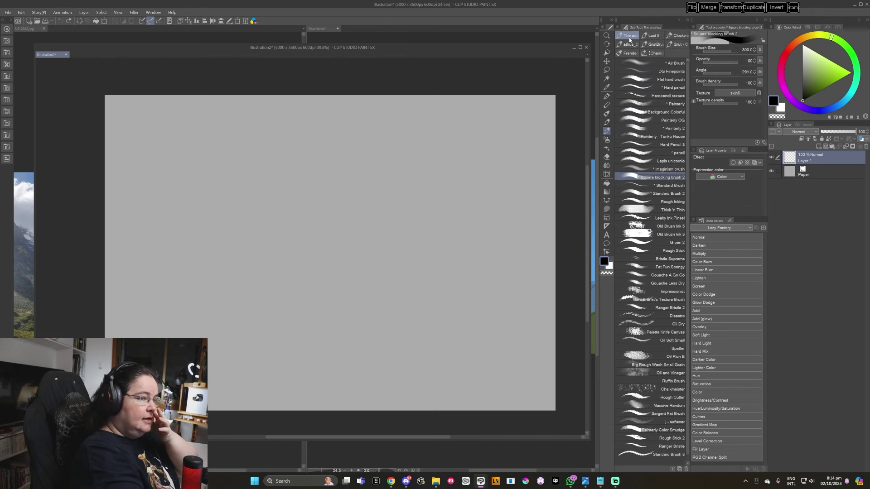
left_click(648, 177)
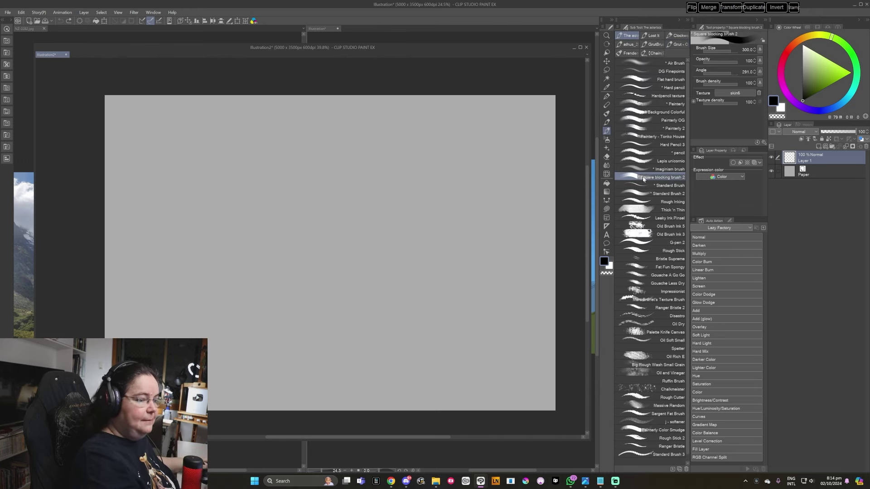
- At brush size 100, paint dark green and light yellow-green blocks for the first chain link
key("bracketleft")
mouse_move(382, 294)
left_mouse_down()
mouse_move(388, 305)
mouse_move(405, 300)
left_mouse_up()
left_click(807, 51)
left_click_drag(807, 50, 810, 61)
left_click_drag(377, 269, 405, 314)
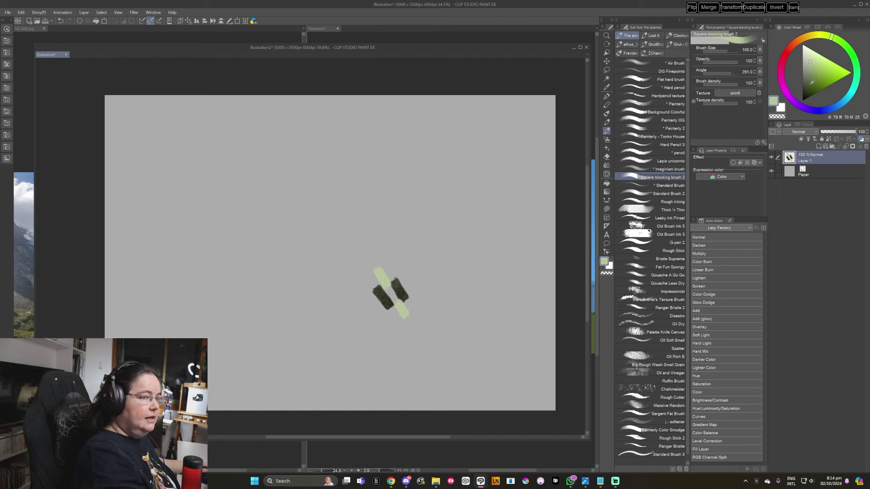
left_click(808, 89)
left_click_drag(375, 271, 405, 319)
- Paint light green over the right block, shade its left edge very dark green, and save
left_click(387, 275, "alt")
key("bracketright")
key("bracketright")
mouse_move(395, 280)
left_mouse_down()
mouse_move(407, 300)
mouse_move(390, 306)
mouse_move(382, 294)
mouse_move(401, 317)
left_mouse_up()
left_click(378, 290, "alt")
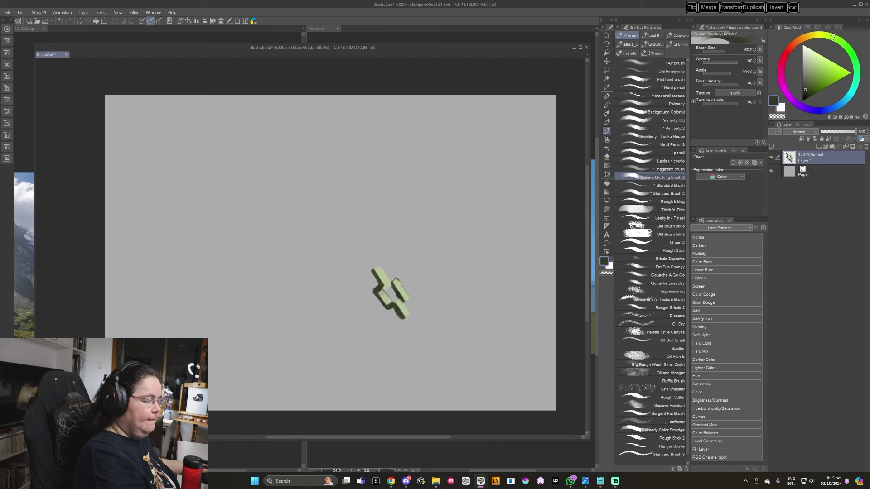
key("bracketleft")
left_click_drag(390, 282, 392, 307)
key("ctrl+s")
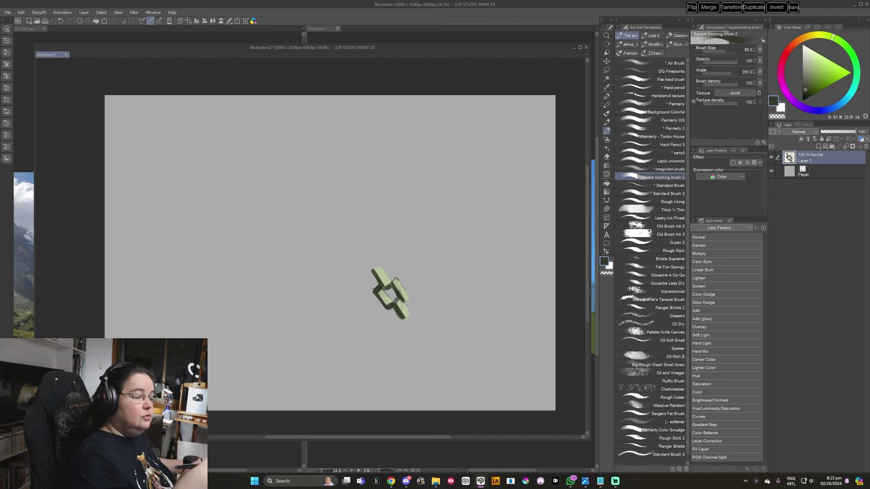
- Paint the link's bottom piece light green and shade its lower-right and right edges dark green
mouse_move(398, 319)
left_mouse_down()
mouse_move(403, 331)
mouse_move(398, 320)
mouse_move(419, 326)
mouse_move(402, 333)
mouse_move(418, 326)
left_mouse_up()
left_click(401, 308, "alt")
left_click(403, 318, "alt")
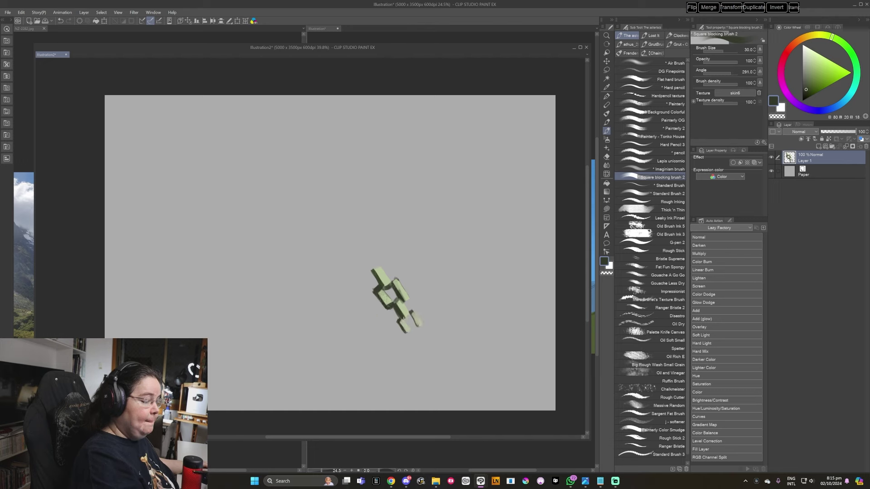
mouse_move(403, 326)
left_mouse_down()
mouse_move(409, 336)
mouse_move(409, 327)
mouse_move(422, 332)
left_mouse_up()
left_click_drag(400, 281, 406, 298)
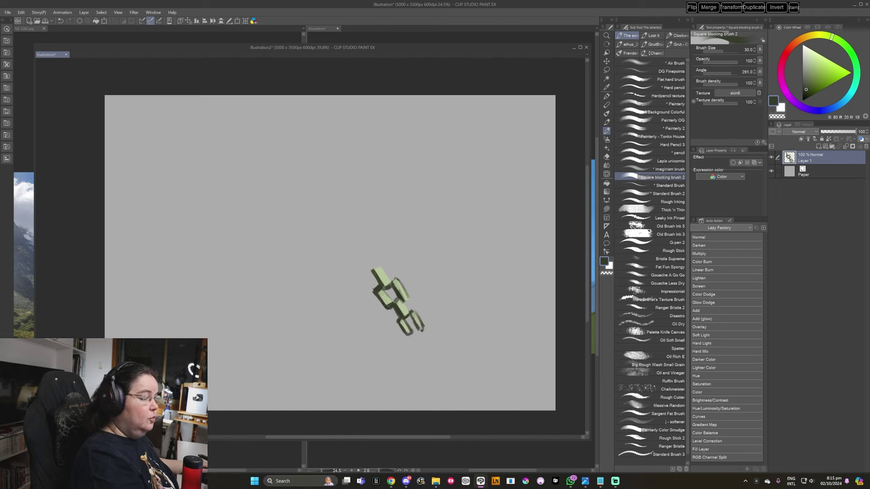
left_click_drag(385, 271, 378, 266)
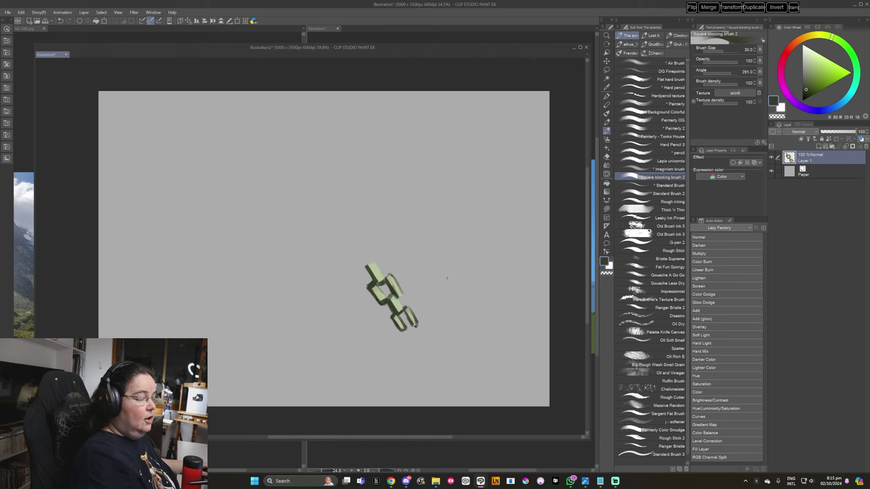
- Sketch two curved grey guide lines and paint dark links along them into a curved chain
left_click_drag(427, 293, 508, 268)
mouse_move(423, 313)
left_mouse_down()
mouse_move(515, 277)
mouse_move(491, 248)
mouse_move(448, 276)
mouse_move(512, 262)
mouse_move(416, 283)
mouse_move(462, 262)
mouse_move(453, 273)
mouse_move(460, 273)
mouse_move(479, 252)
mouse_move(499, 261)
left_mouse_up()
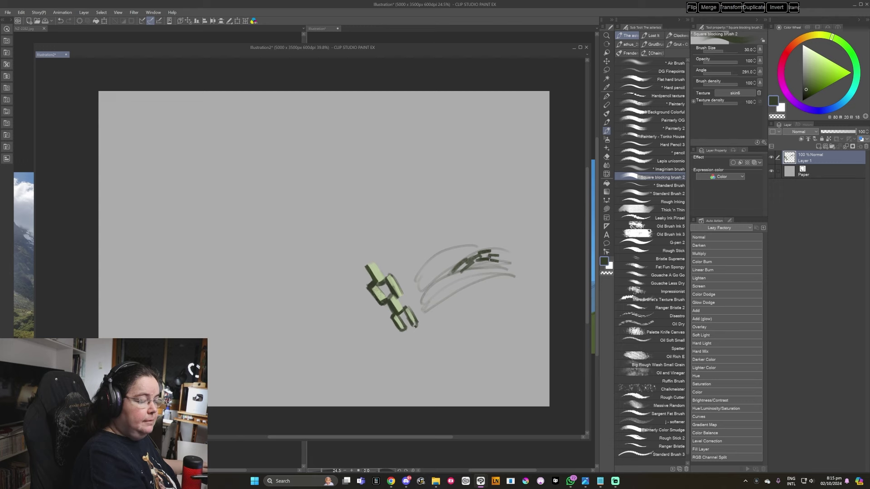
mouse_move(499, 259)
left_mouse_down()
mouse_move(494, 265)
mouse_move(514, 260)
left_mouse_up()
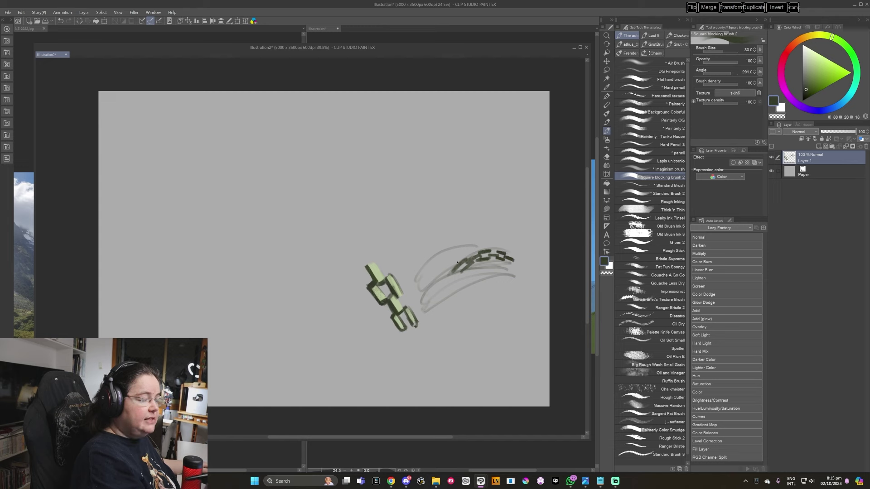
left_click_drag(459, 271, 449, 277)
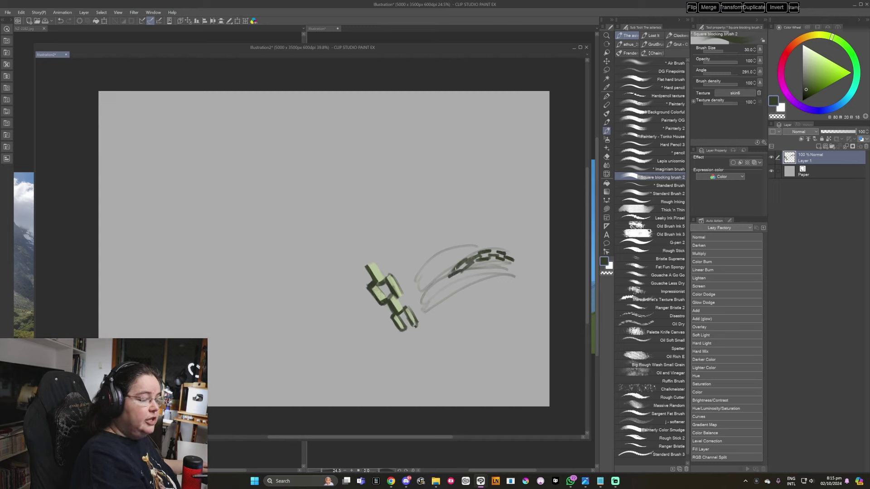
left_click_drag(450, 279, 438, 280)
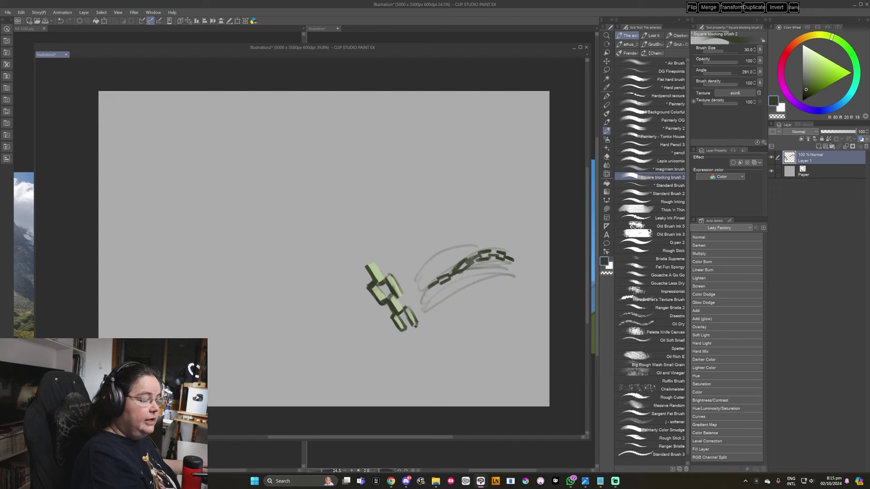
left_click_drag(431, 289, 419, 299)
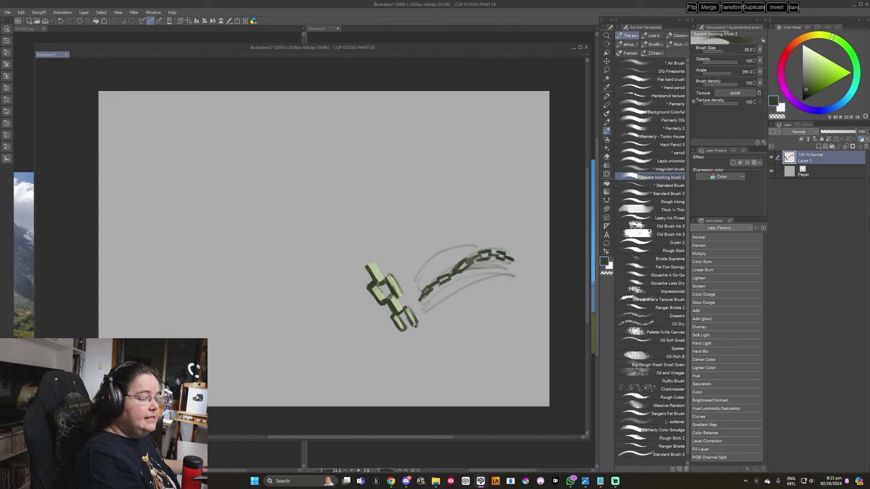
left_click_drag(469, 269, 482, 266)
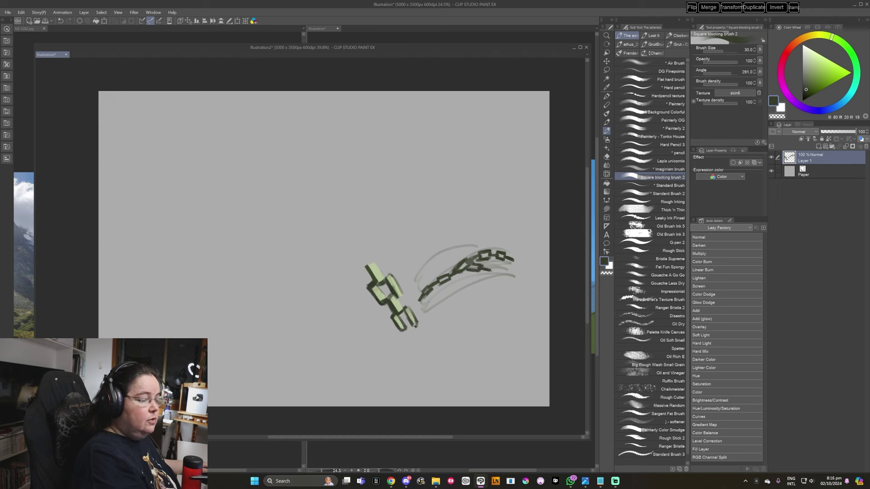
mouse_move(499, 271)
left_mouse_down()
mouse_move(489, 274)
mouse_move(499, 275)
left_mouse_up()
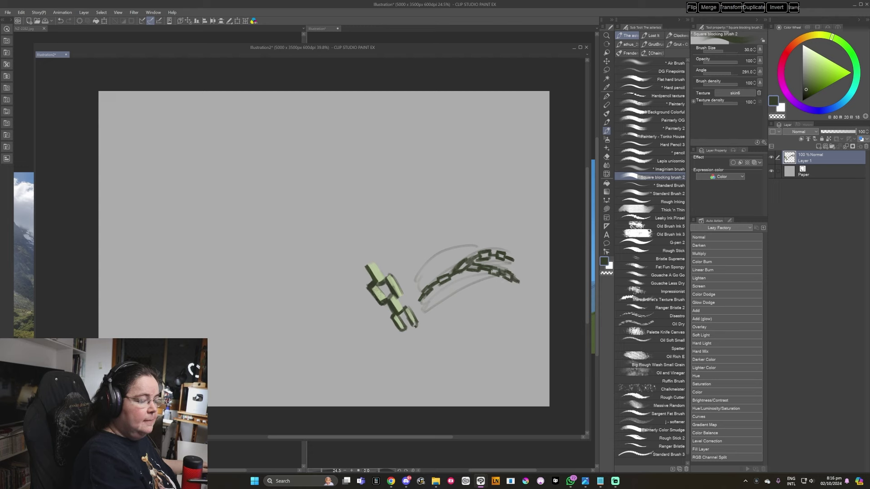
left_click(809, 80)
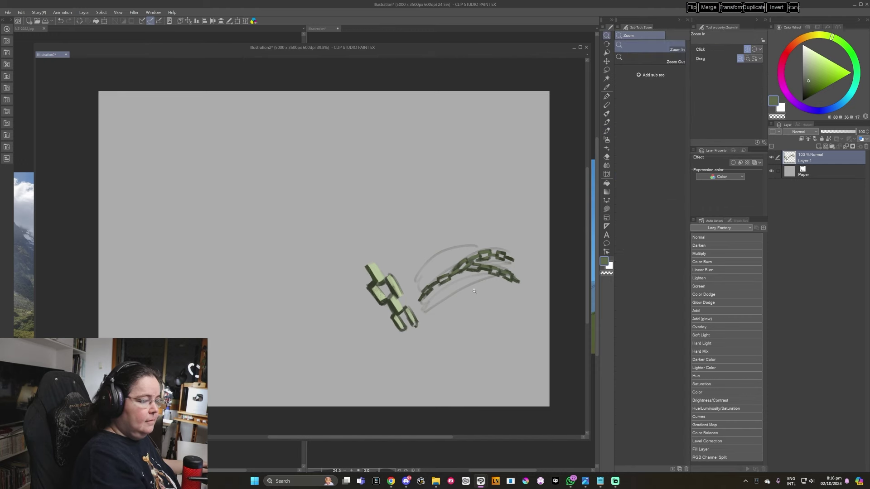
- Zoom in and paint a brighter green highlight into a chain link with a smaller brush
scroll(453, 285, "up", 3)
left_click(820, 69)
key("bracketleft")
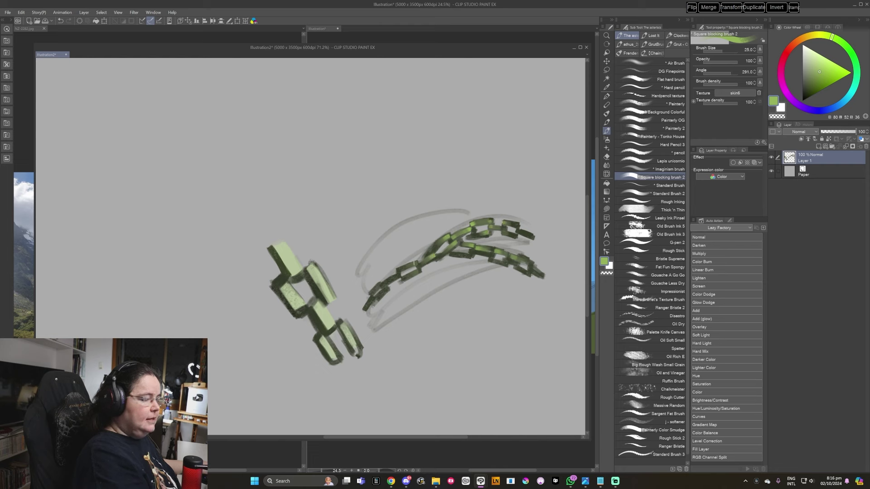
left_click_drag(419, 271, 410, 275)
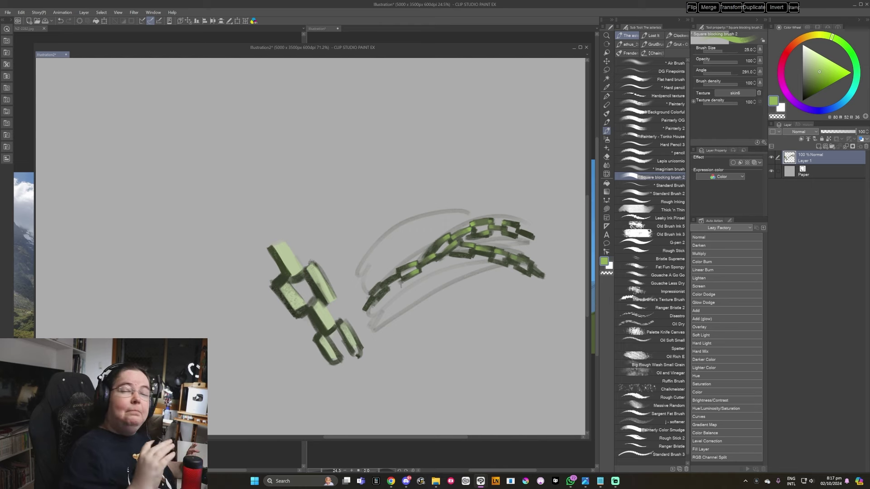
left_click_drag(446, 336, 454, 316)
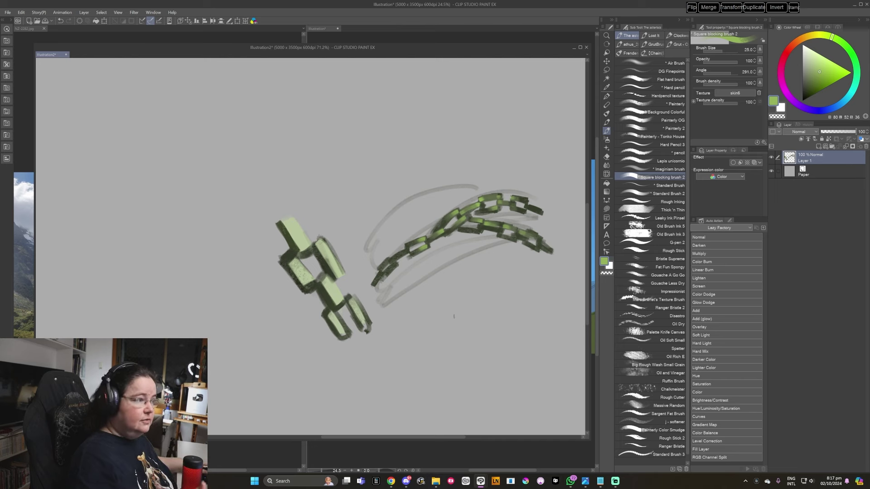
key("r")
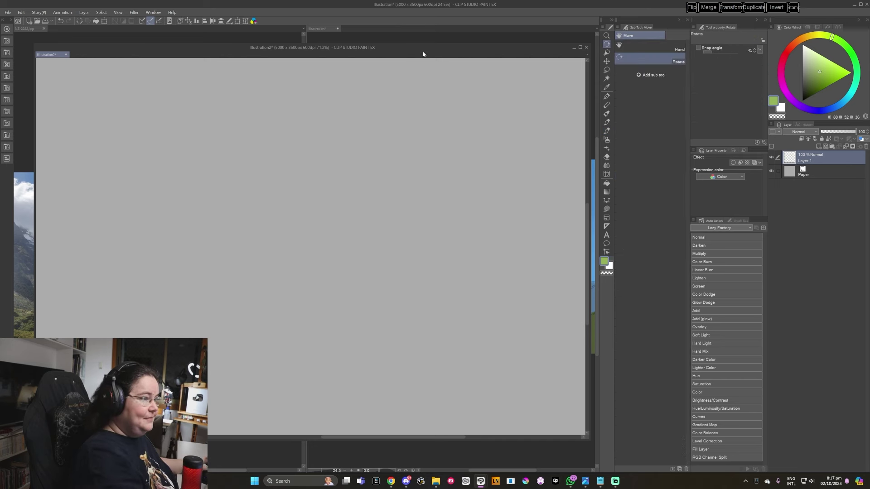
- Close the blank Illustration2 window without saving and return to the landscape
left_click(65, 55)
left_click(443, 176)
left_click_drag(464, 316, 459, 319)
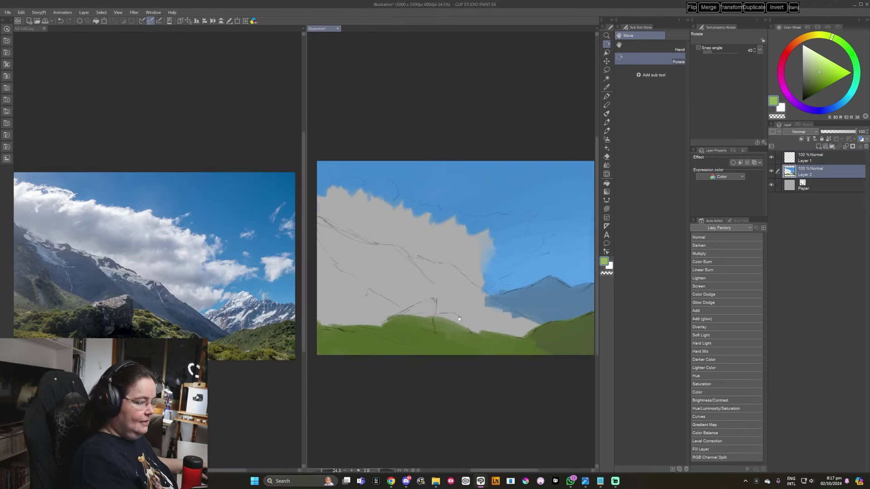
- Block in a dark blue-grey mountain mass over the left cloud with the Square blocking brush
key("b")
left_click(527, 300, "alt")
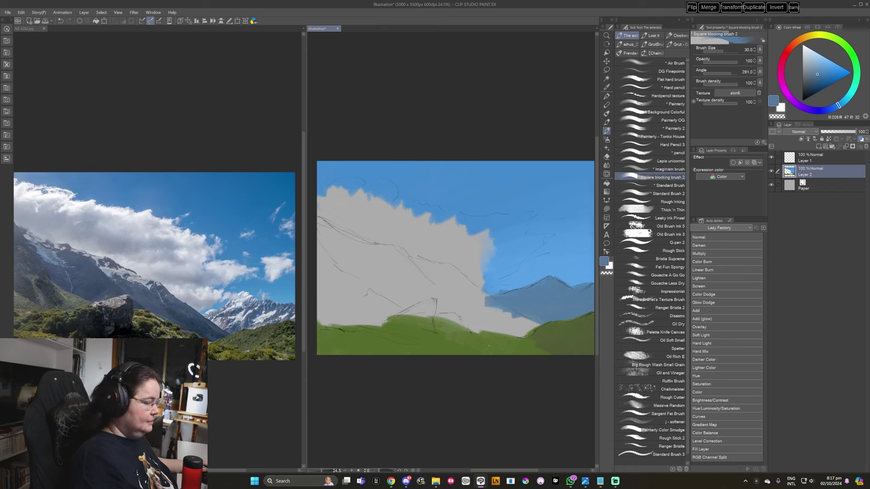
left_click(815, 82)
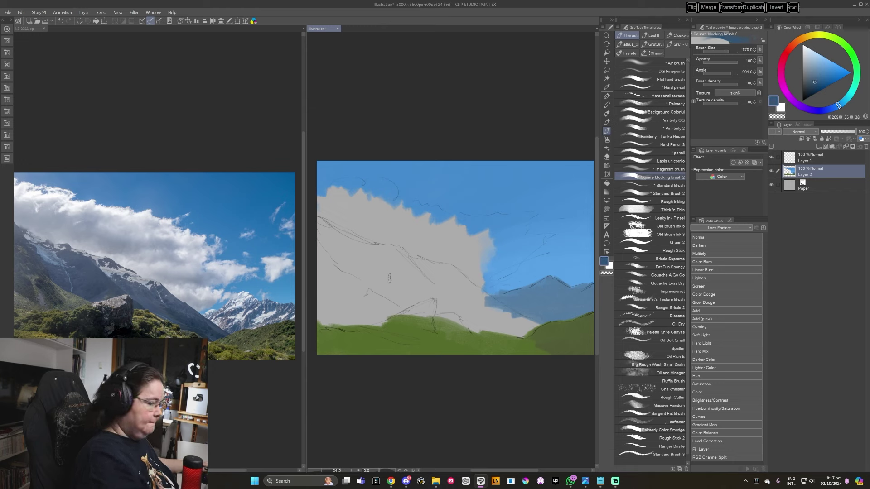
mouse_move(345, 253)
left_mouse_down()
mouse_move(352, 274)
mouse_move(323, 238)
mouse_move(327, 227)
mouse_move(380, 266)
mouse_move(370, 294)
left_mouse_up()
left_click(809, 86)
left_click_drag(392, 250, 376, 290)
mouse_move(358, 245)
left_mouse_down()
mouse_move(393, 255)
mouse_move(424, 290)
left_mouse_up()
left_click_drag(399, 263, 438, 309)
mouse_move(449, 272)
left_mouse_down()
mouse_move(411, 268)
mouse_move(453, 283)
mouse_move(499, 317)
left_mouse_up()
left_click_drag(457, 290, 510, 327)
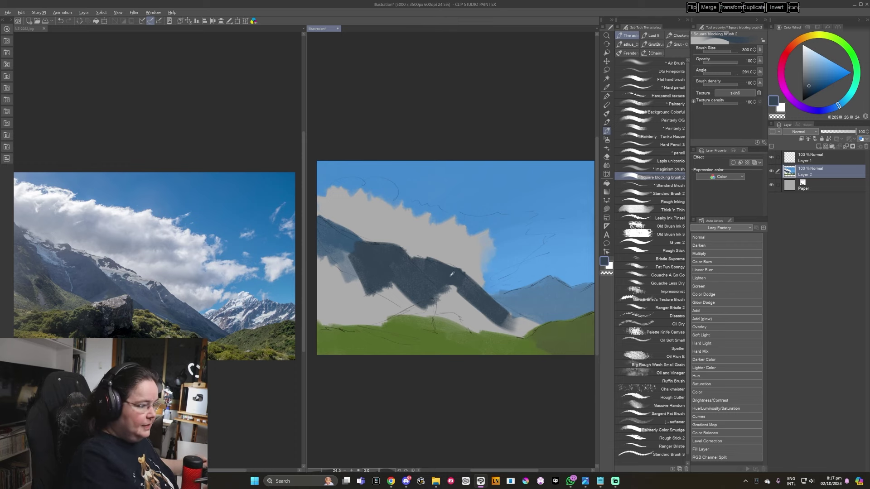
mouse_move(432, 295)
left_mouse_down()
mouse_move(533, 333)
mouse_move(529, 324)
mouse_move(437, 312)
mouse_move(411, 290)
mouse_move(367, 297)
mouse_move(334, 259)
mouse_move(347, 262)
mouse_move(385, 317)
left_mouse_up()
- Darken the mountain base and repaint the left slope in a lighter grey-blue
left_click(528, 317, "alt")
left_click(508, 318, "alt")
left_click(458, 320, "alt")
left_click(358, 272, "alt")
mouse_move(363, 238)
left_mouse_down()
mouse_move(390, 313)
mouse_move(331, 299)
left_mouse_up()
mouse_move(318, 240)
left_mouse_down()
mouse_move(350, 311)
mouse_move(322, 290)
mouse_move(335, 324)
mouse_move(415, 315)
left_mouse_up()
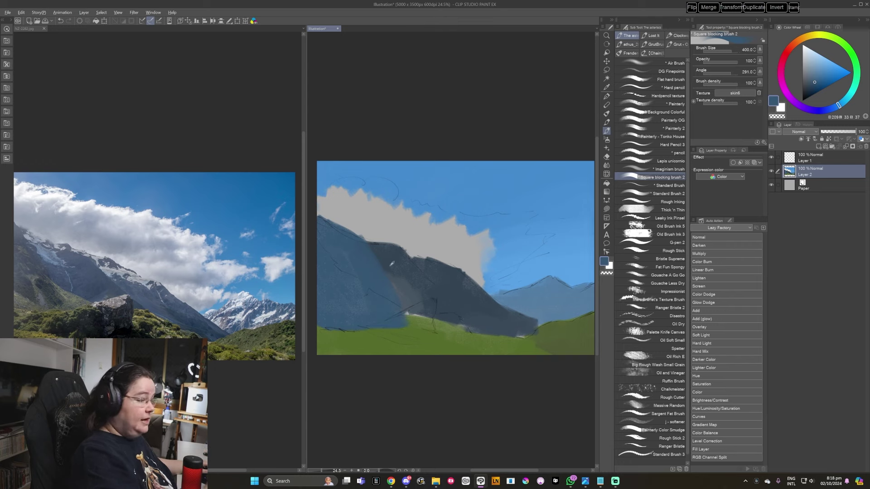
- Paint dull green over the lower-left mountain base
left_click(376, 313, "alt")
mouse_move(376, 313)
left_mouse_down()
mouse_move(326, 291)
mouse_move(339, 321)
mouse_move(343, 286)
left_mouse_up()
left_click(331, 276, "alt")
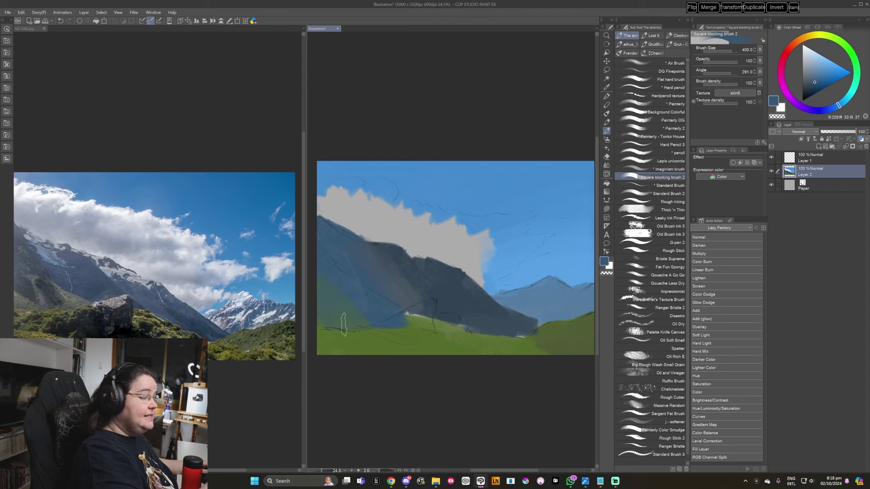
- Try lighter blue-grey strokes across the dark slope at brush size 300, then undo them
left_click(348, 320, "alt")
left_click(421, 327, "alt")
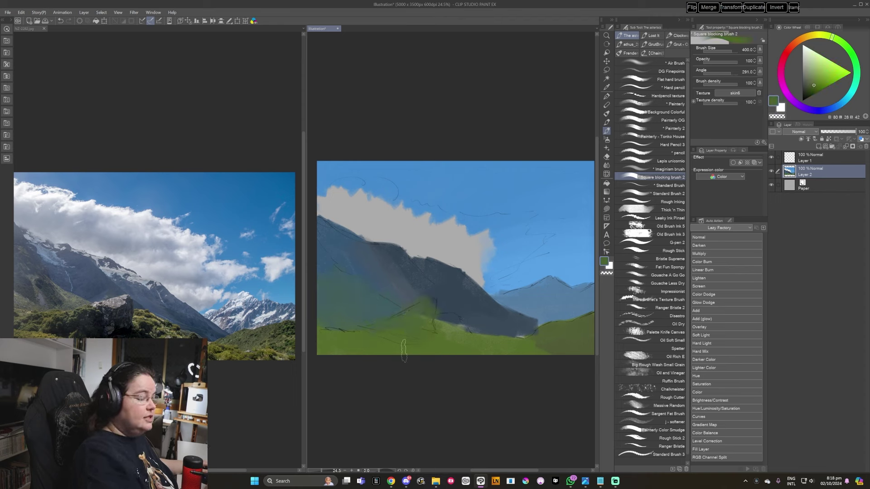
left_click(389, 293, "alt")
key("bracketleft")
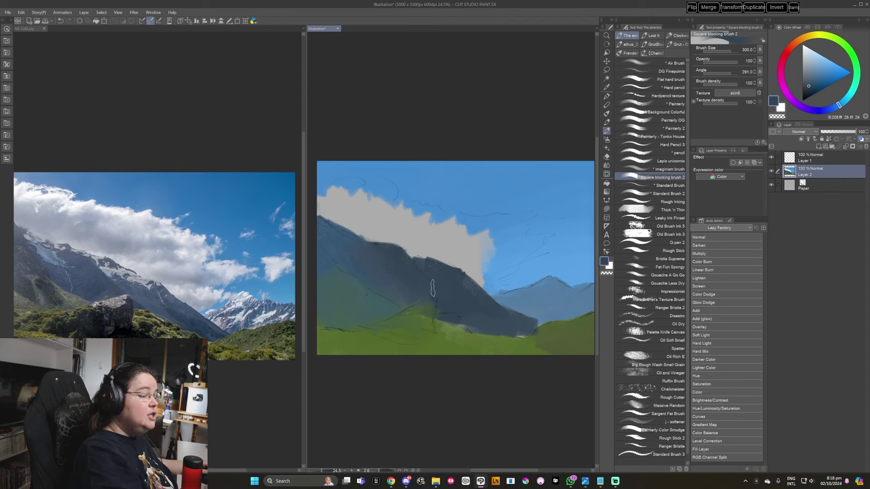
key("bracketleft")
left_click(521, 301, "alt")
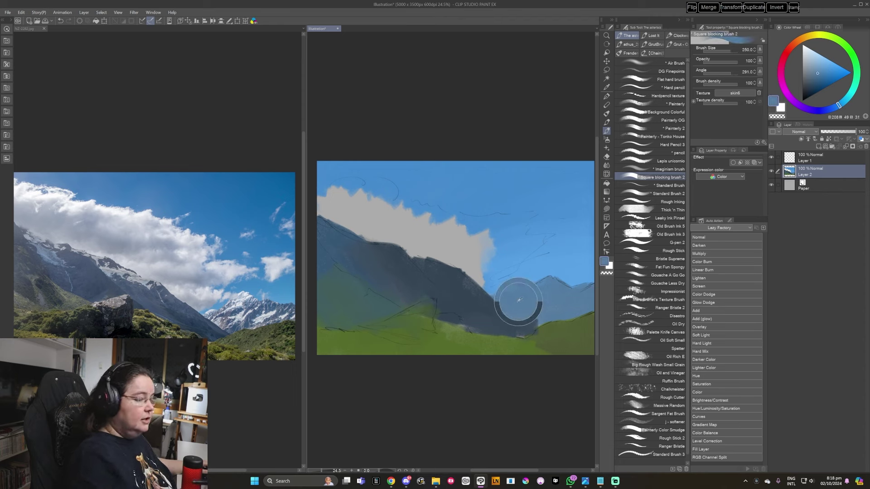
key("bracketright")
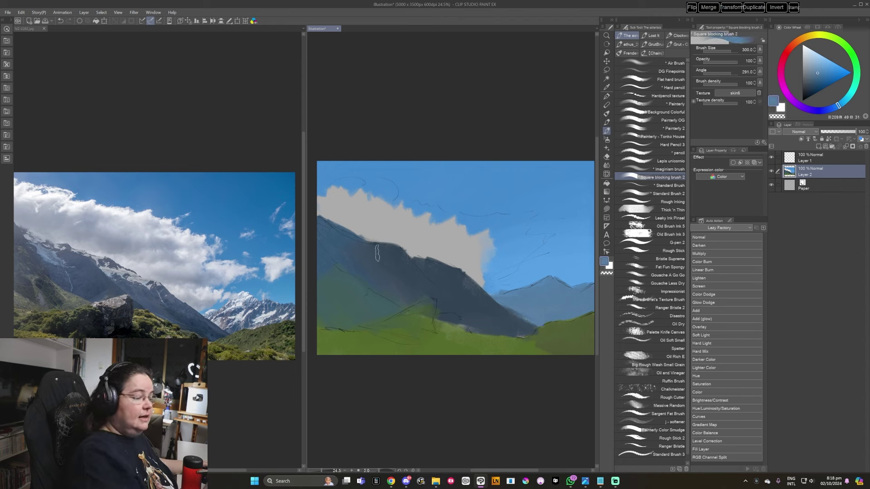
left_click_drag(382, 256, 446, 274)
left_click_drag(385, 272, 546, 325)
key("ctrl+z")
- Extend dark muted green across the lower mountain slope at brush size 250
key("bracketleft")
left_click(495, 309, "alt")
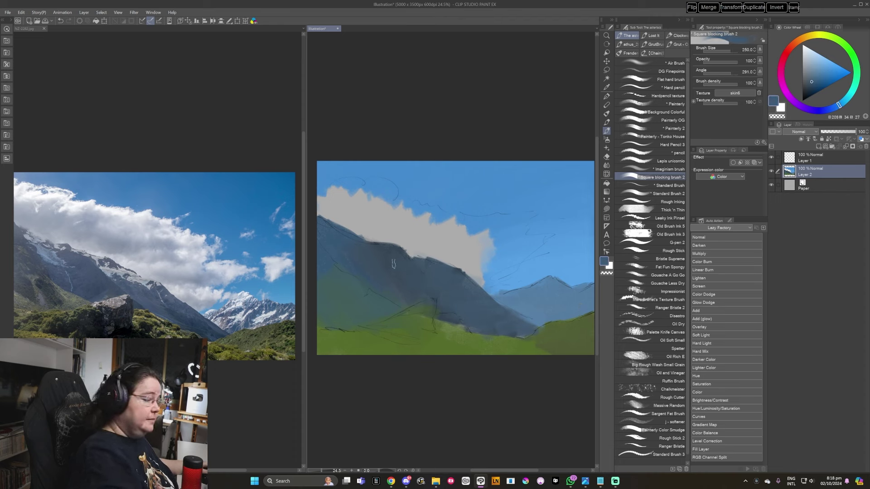
left_click(831, 39)
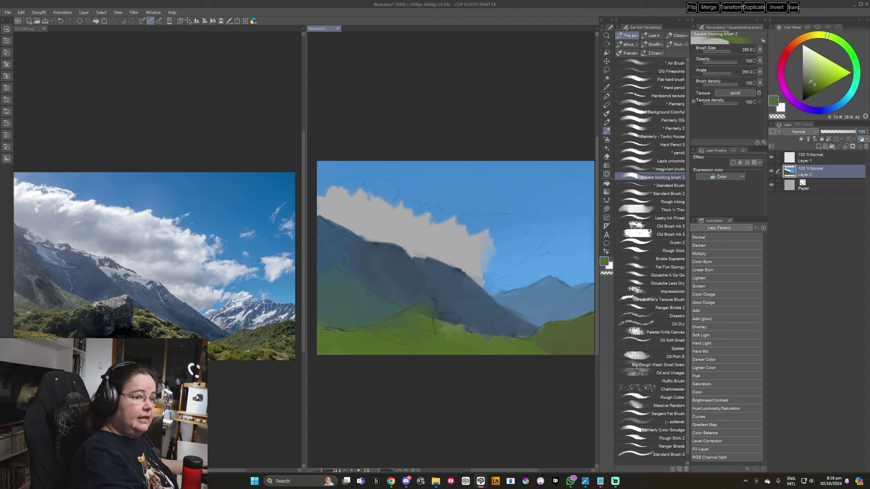
key("bracketright")
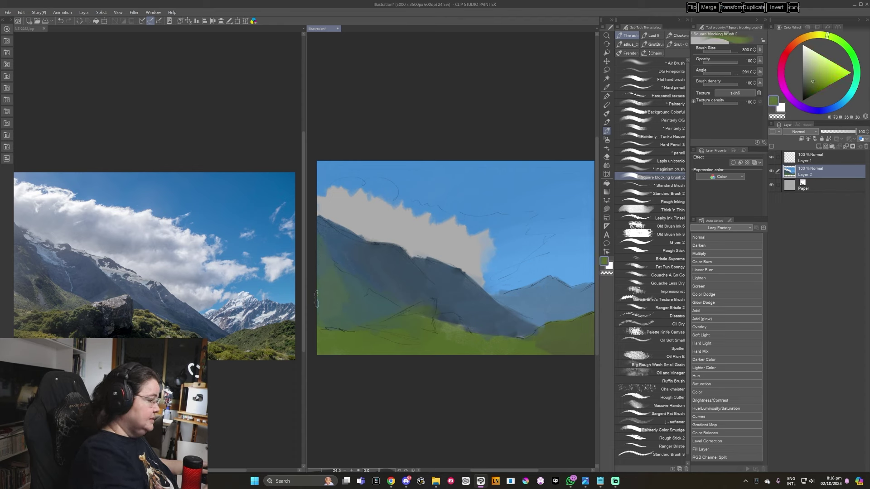
left_click(329, 300, "alt")
key("bracketright")
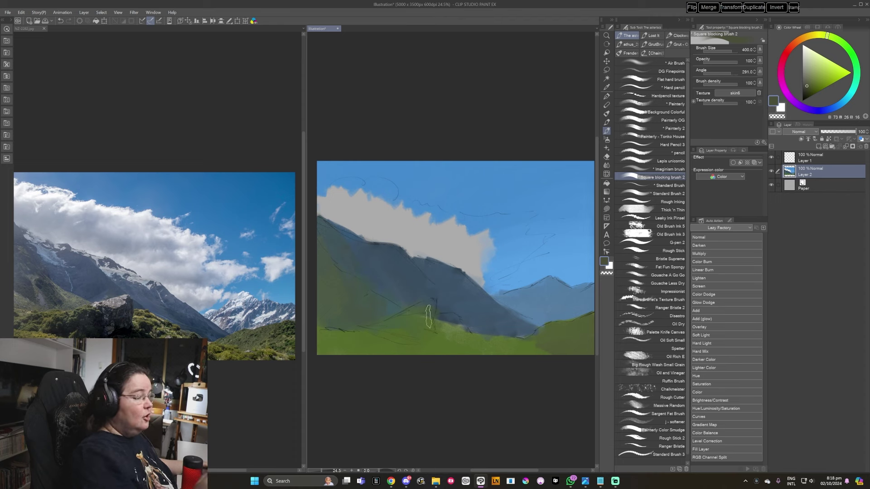
key("bracketleft")
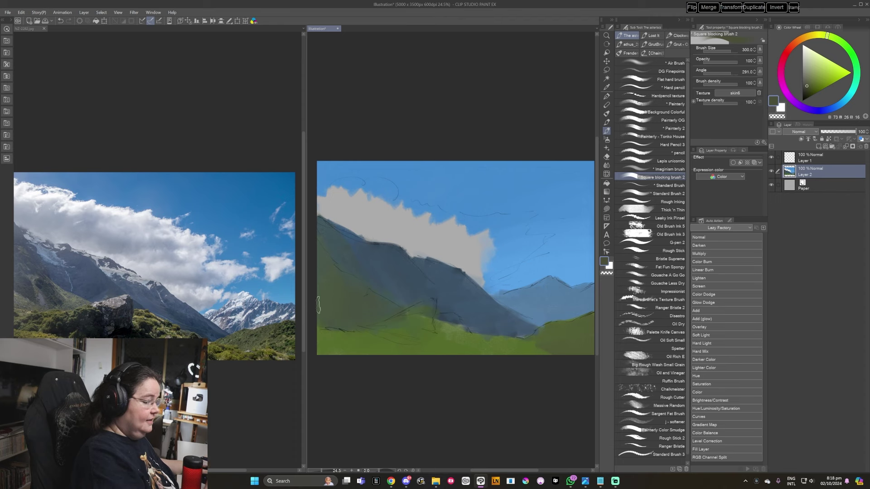
key("bracketleft")
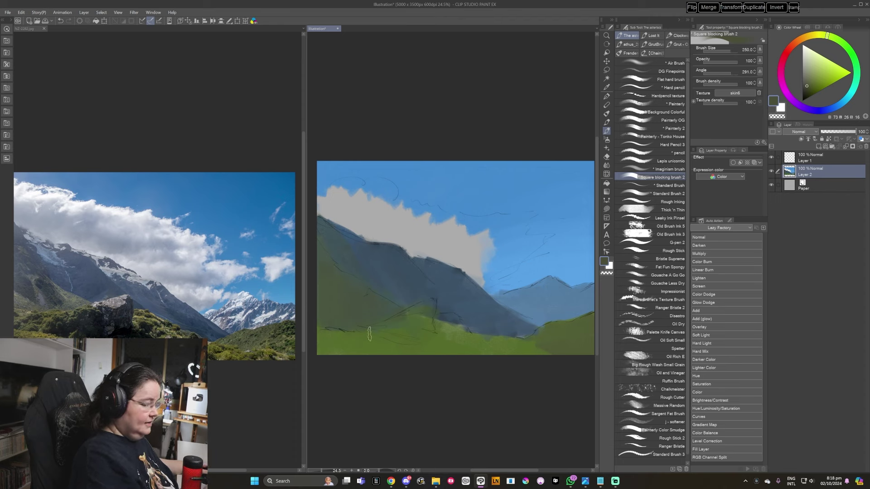
mouse_move(402, 336)
left_mouse_down()
mouse_move(430, 327)
mouse_move(471, 341)
left_mouse_up()
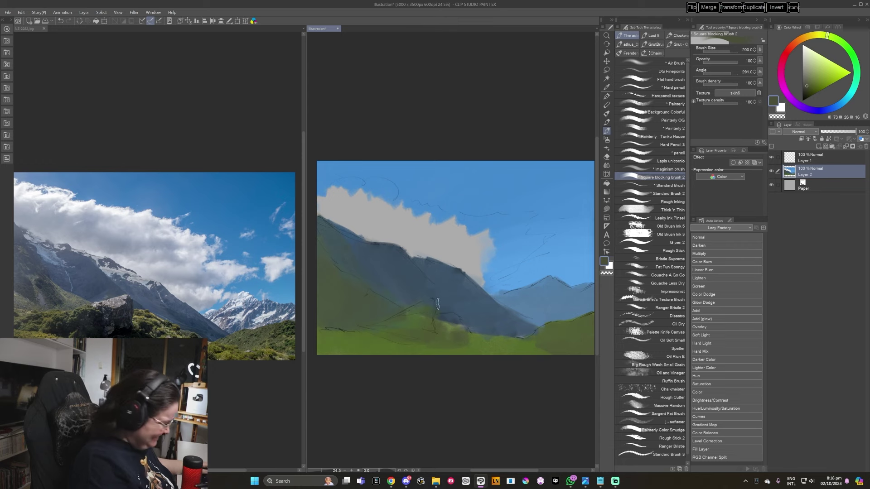
- Paint blue-grey into the green slope to shape the hill, then pick a yellower green
left_click(416, 267, "alt")
left_click_drag(409, 325, 421, 313)
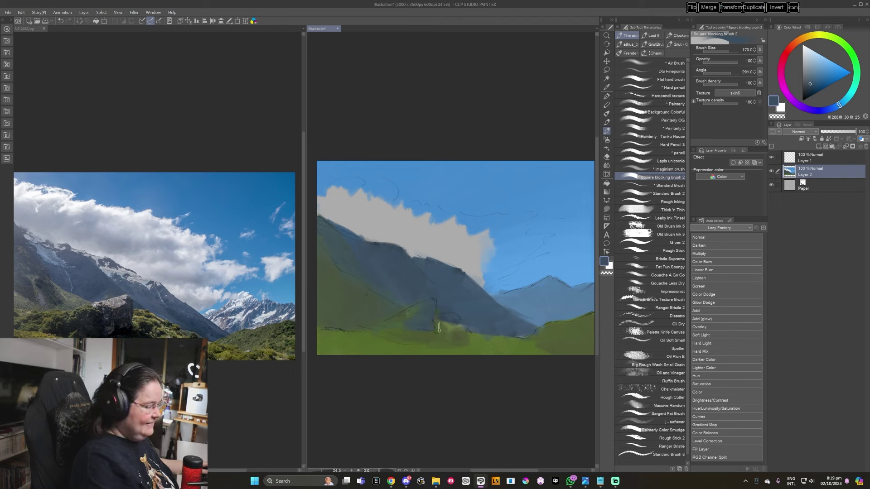
left_click(440, 333, "alt")
left_click(452, 318, "alt")
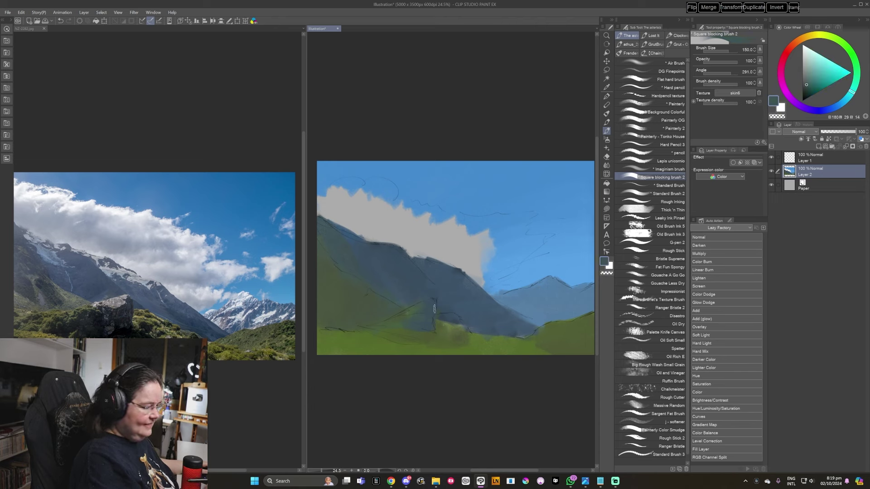
left_click(451, 324, "alt")
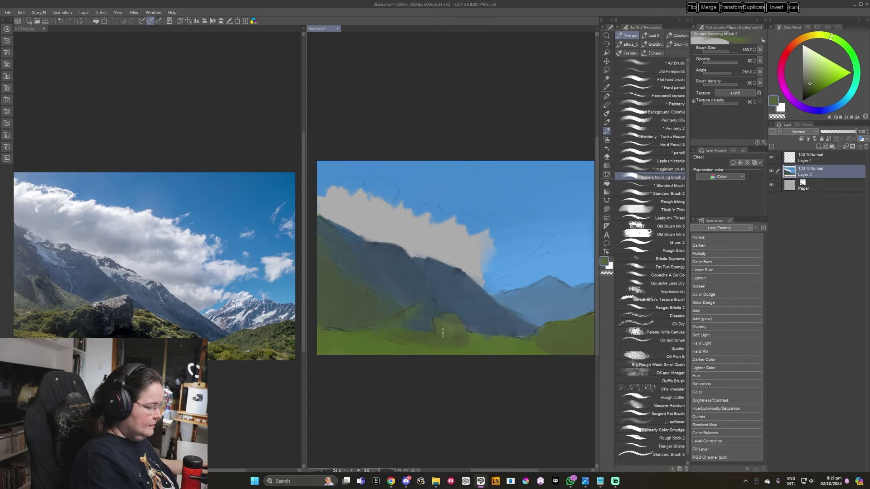
left_click(439, 324, "alt")
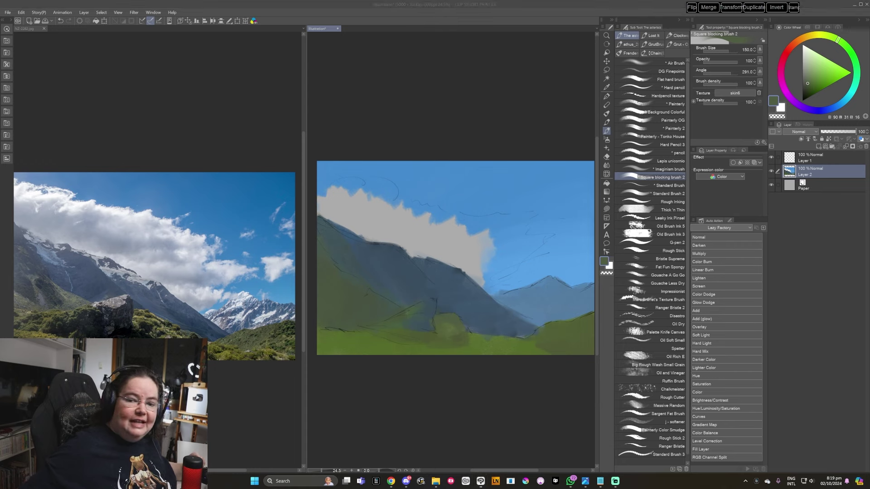
- Open the portrait image in its own enlarged floating window and zoom in
left_click_drag(318, 75, 318, 73)
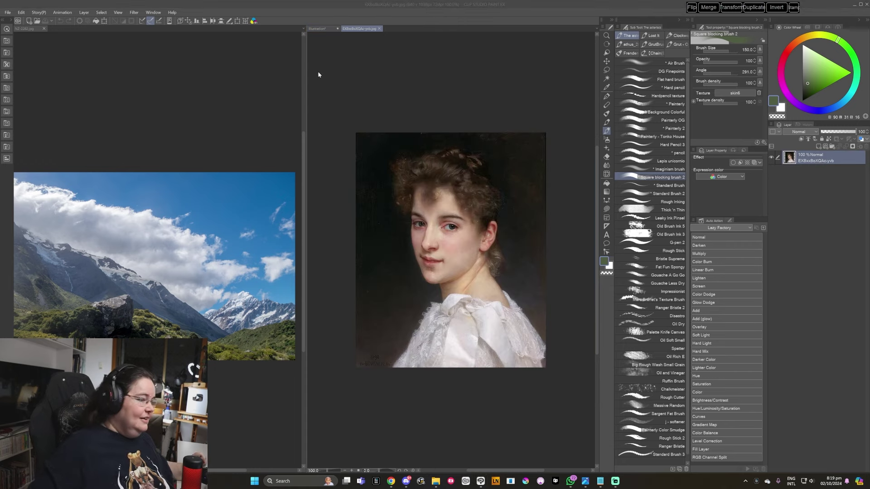
mouse_move(361, 31)
left_mouse_down()
mouse_move(357, 39)
mouse_move(285, 28)
left_mouse_up()
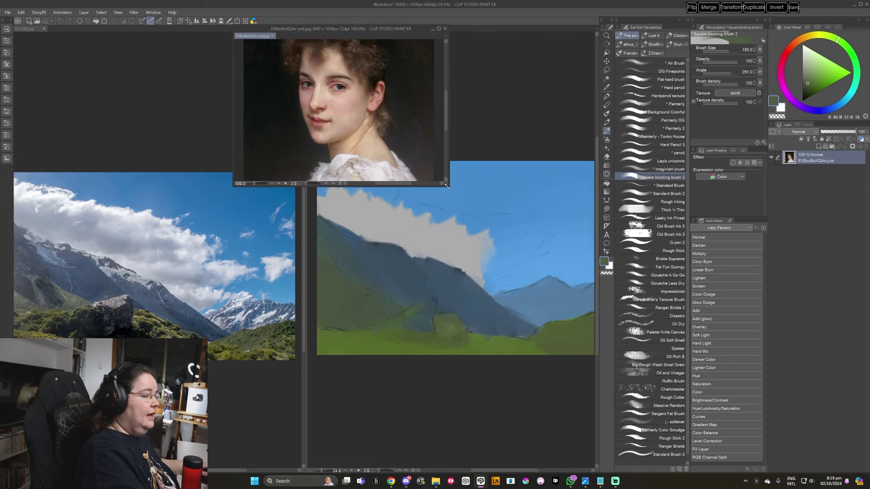
left_click_drag(446, 185, 595, 433)
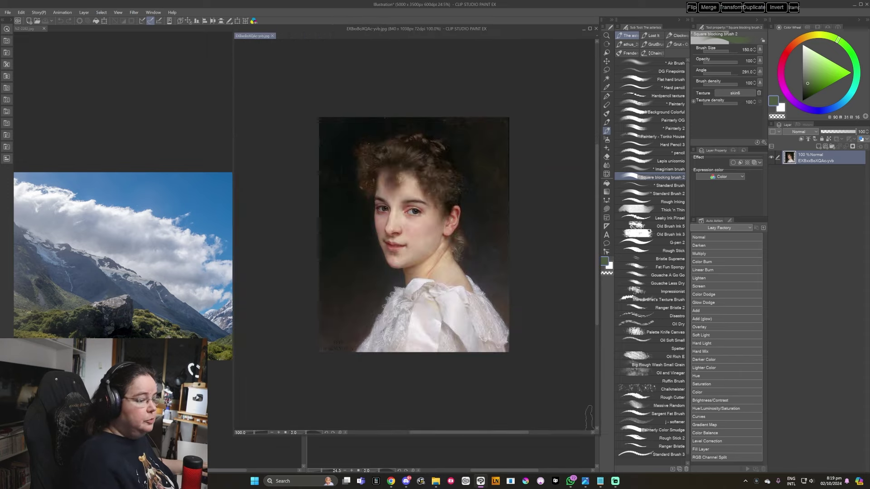
scroll(441, 303, "up", 2)
scroll(441, 303, "up", 2)
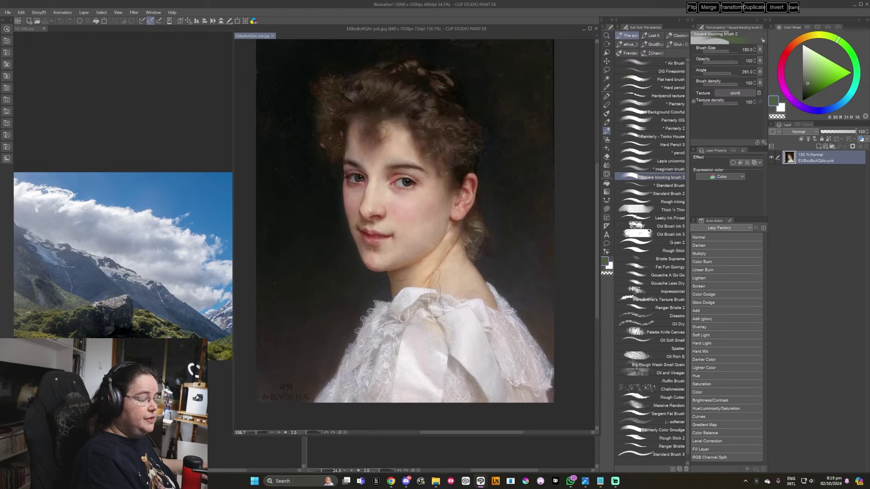
scroll(455, 292, "up", 3)
key("b")
left_click_drag(410, 257, 451, 321)
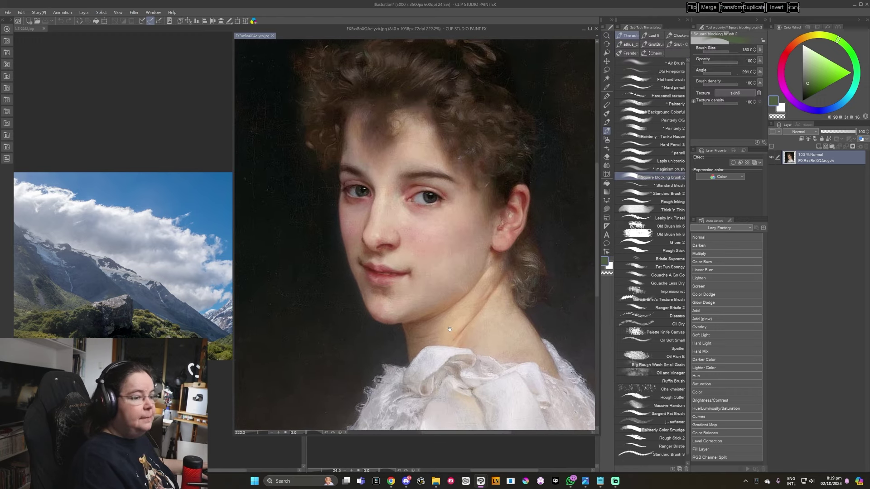
- Add a new layer with a hard pencil, undoing stray green and peach strokes
left_click(819, 147)
left_click(644, 145)
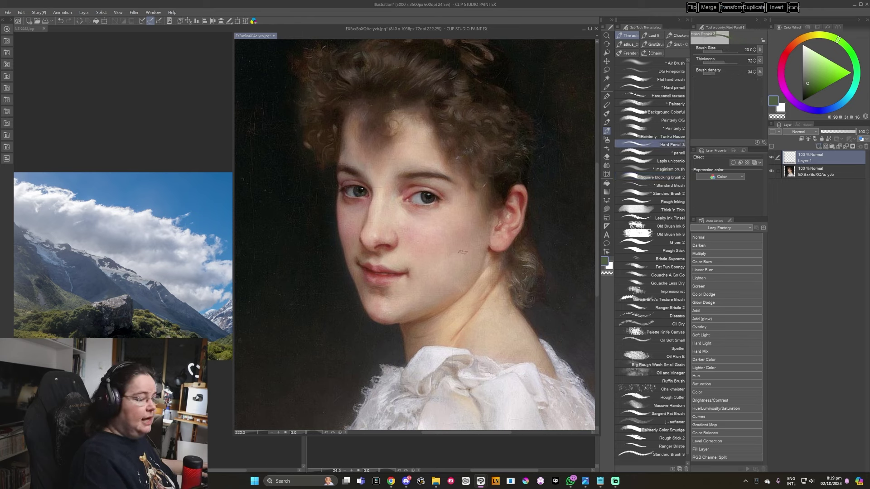
key("ctrl+z")
left_click(799, 47)
left_click(826, 60)
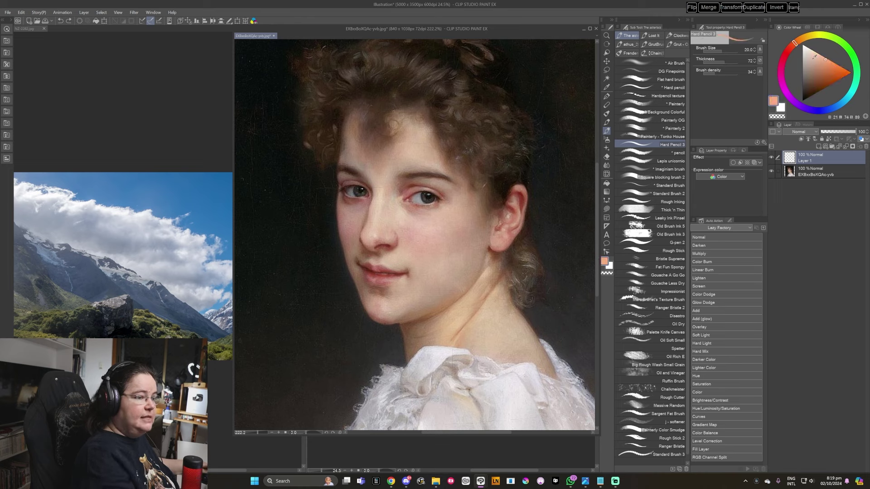
key("ctrl+z")
- Draw white arrow marks near the eye and cheek, undoing unwanted strokes
left_click(803, 44)
left_click_drag(385, 255, 368, 261)
key("ctrl+z")
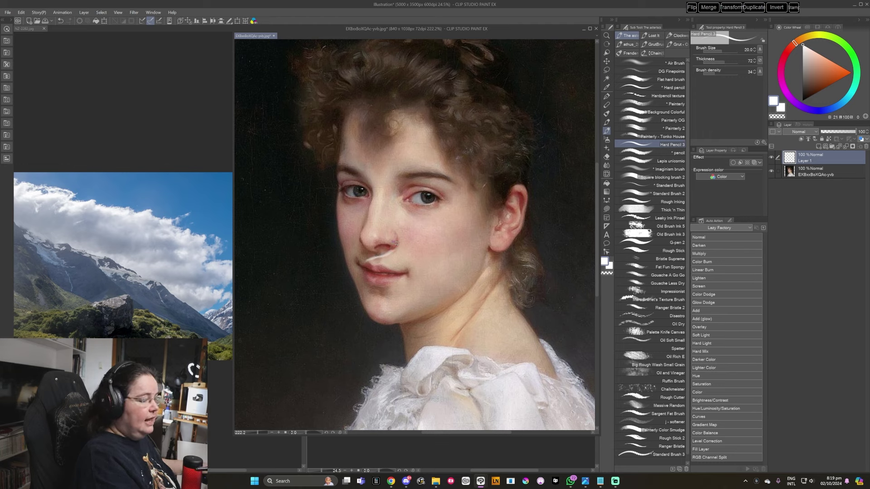
key("ctrl+z")
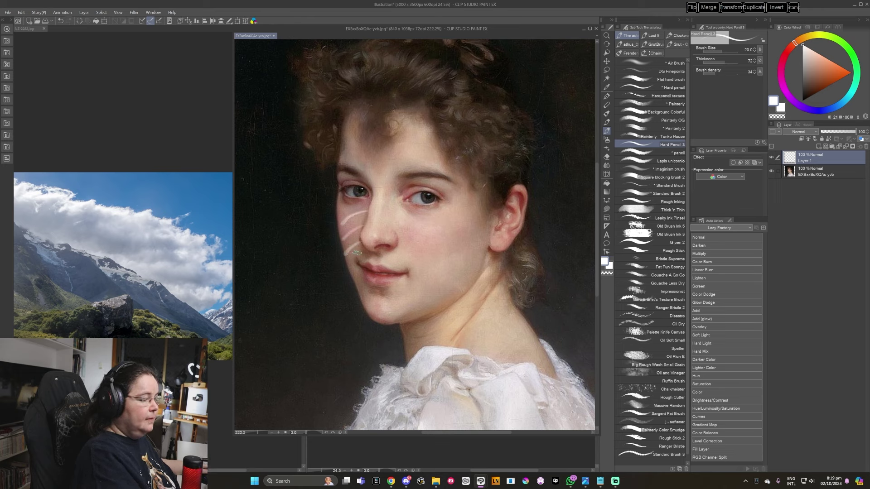
key("ctrl+z")
key("ctrl+z")
key("ctrl+z")
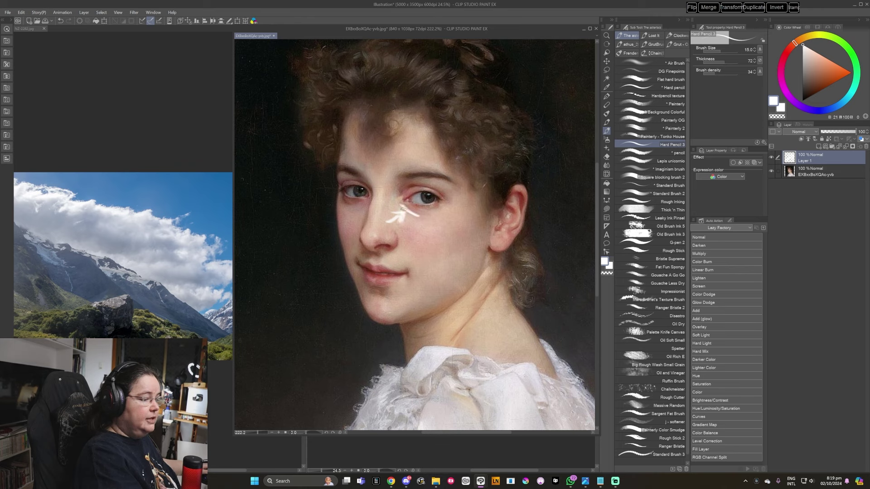
key("ctrl+z")
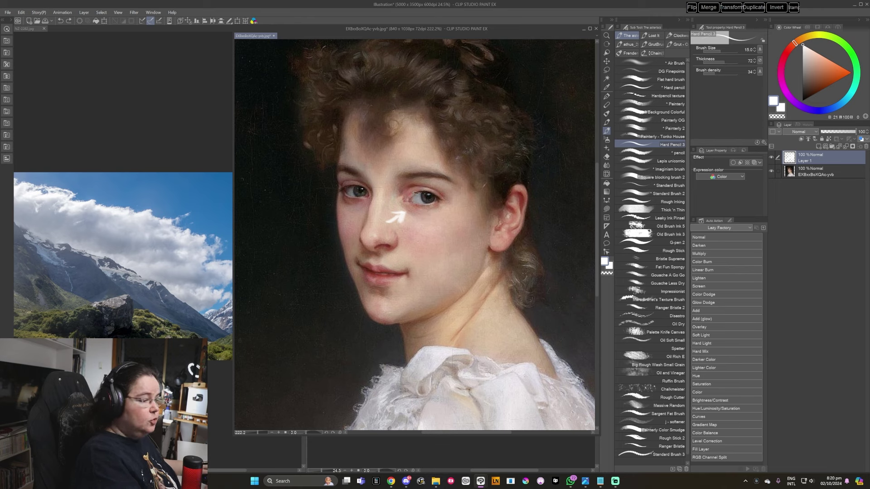
key("ctrl+z")
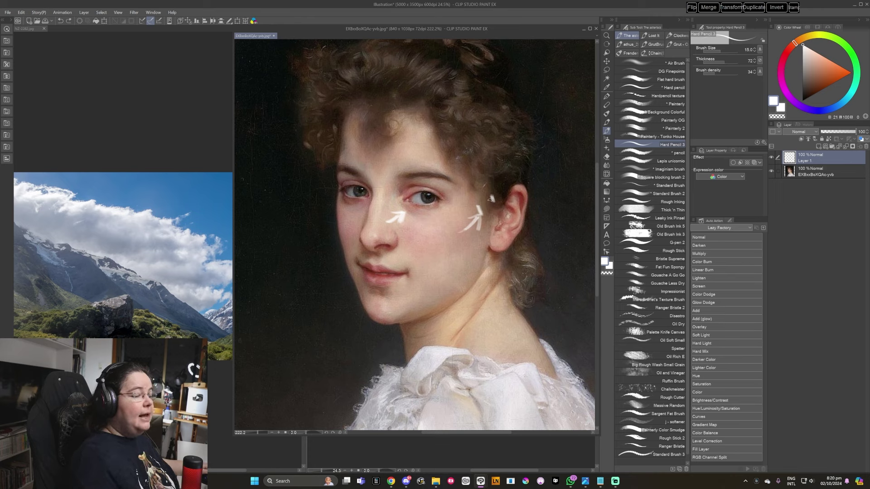
left_click_drag(486, 201, 503, 207)
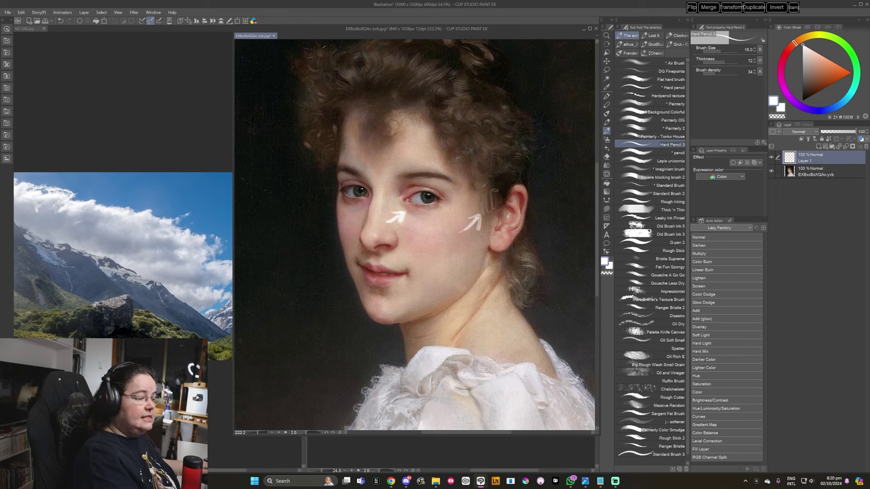
- Remove the faint ear marks and circle the forehead and temple in white
key("ctrl+z")
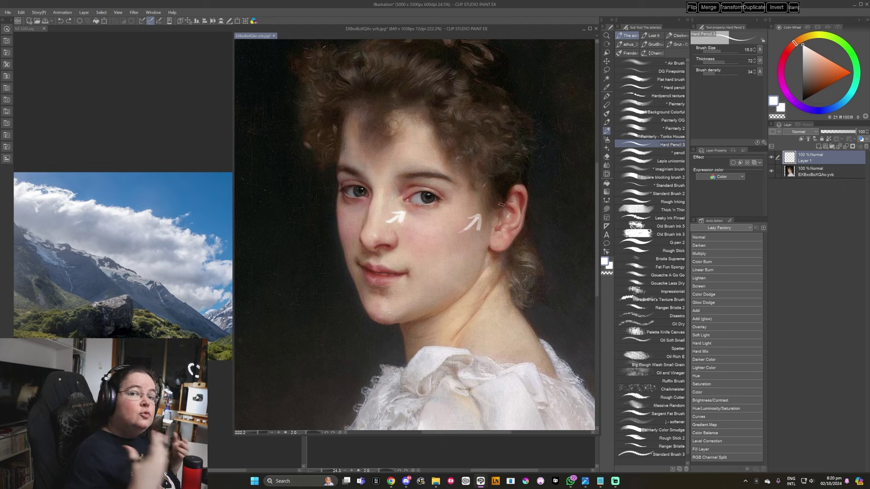
left_click_drag(476, 269, 477, 273)
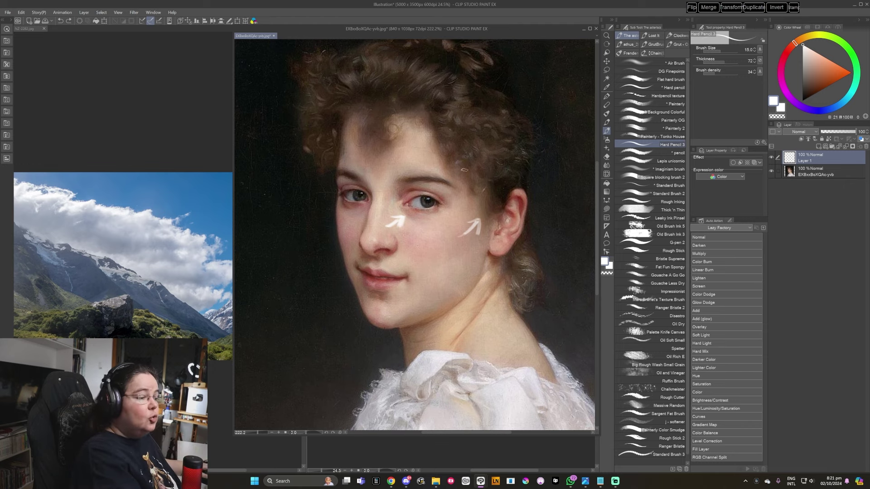
left_click_drag(455, 161, 455, 164)
left_click_drag(487, 191, 469, 192)
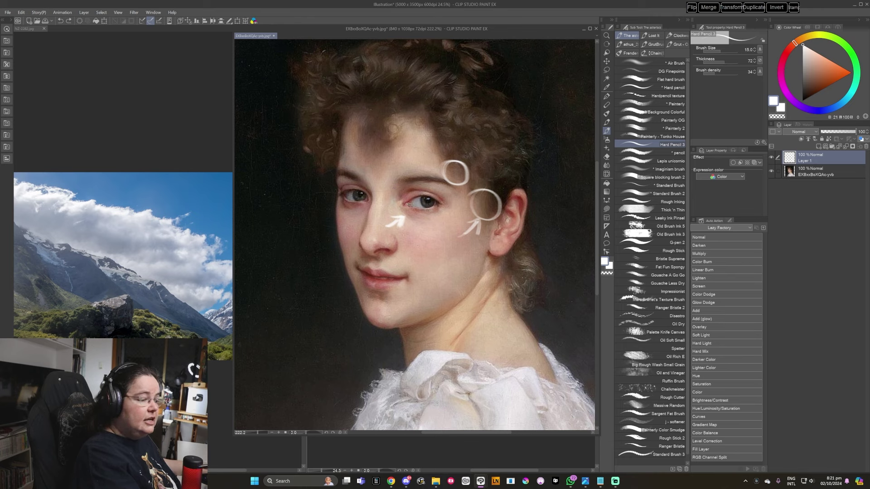
- Add a white mark near the eyebrow and a line down the neck, undoing eye and jaw strokes
left_click_drag(401, 204, 436, 195)
key("ctrl+z")
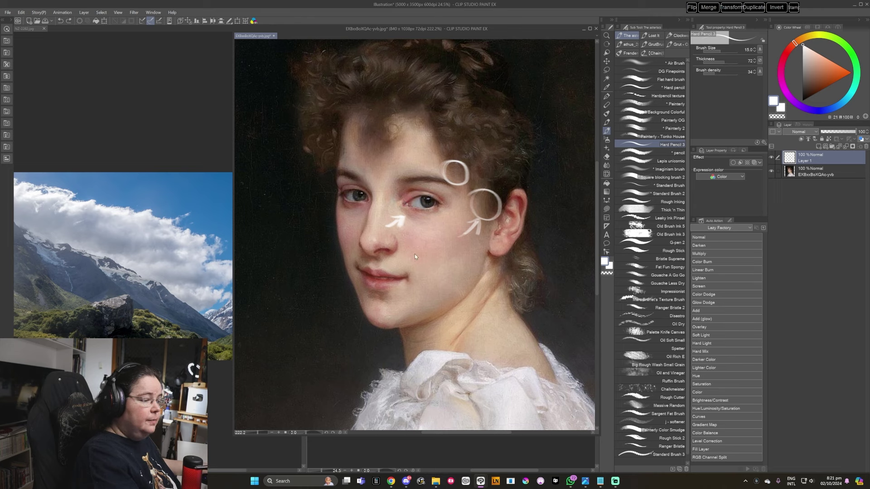
left_click_drag(397, 183, 398, 199)
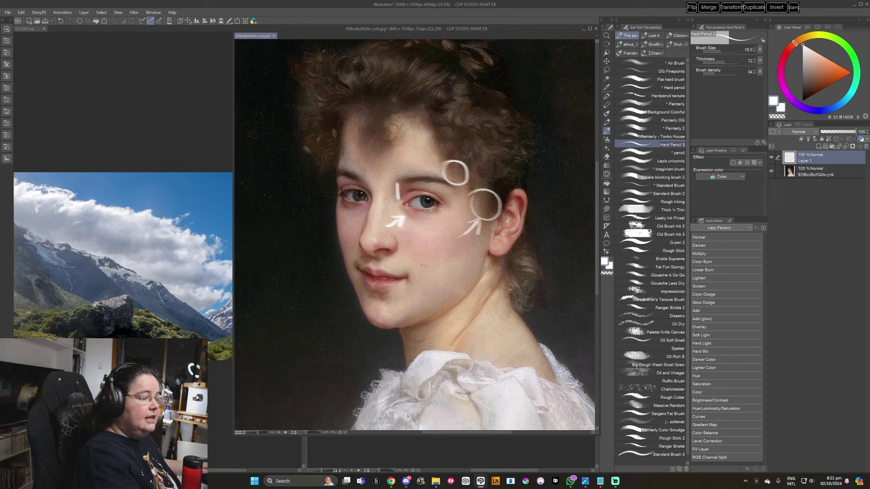
key("ctrl+z")
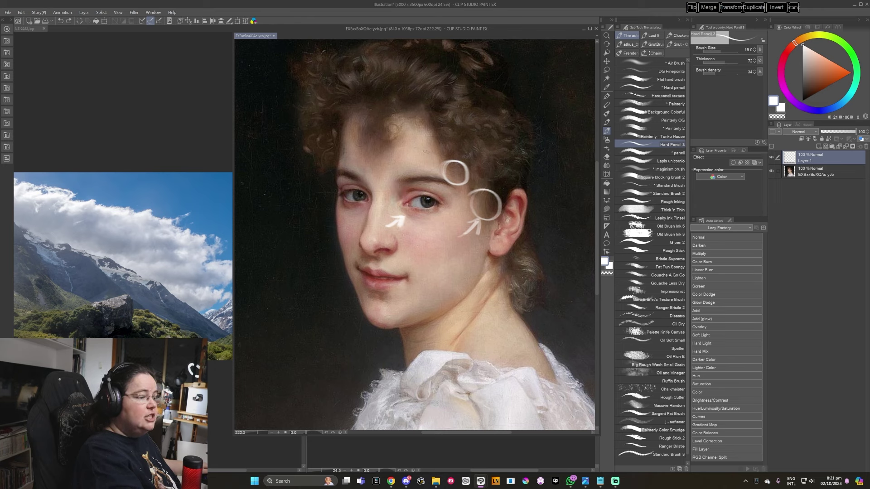
mouse_move(428, 151)
left_mouse_down()
mouse_move(427, 159)
mouse_move(458, 144)
left_mouse_up()
mouse_move(399, 323)
left_mouse_down()
mouse_move(418, 311)
mouse_move(450, 318)
mouse_move(408, 351)
left_mouse_up()
key("ctrl+z")
left_click_drag(498, 284, 448, 346)
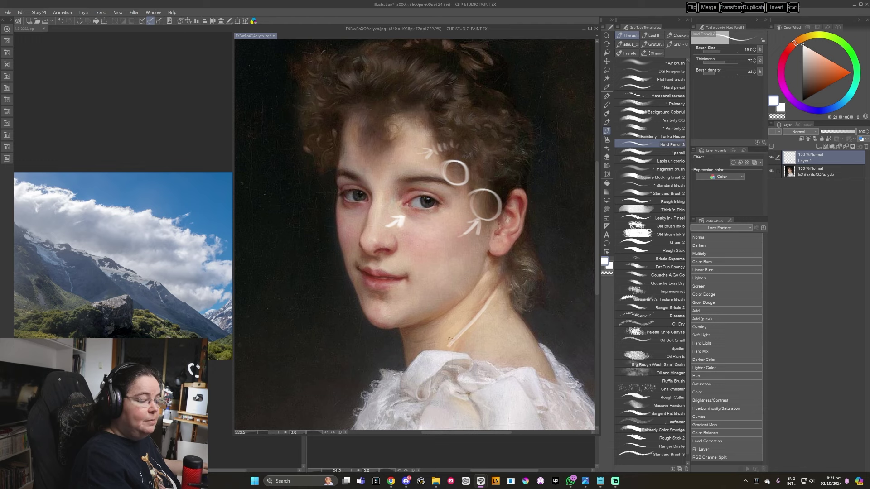
scroll(480, 385, "down", 5)
- Remove the white neck line and try a black ellipse on the sleeve, then undo it
key("ctrl+z")
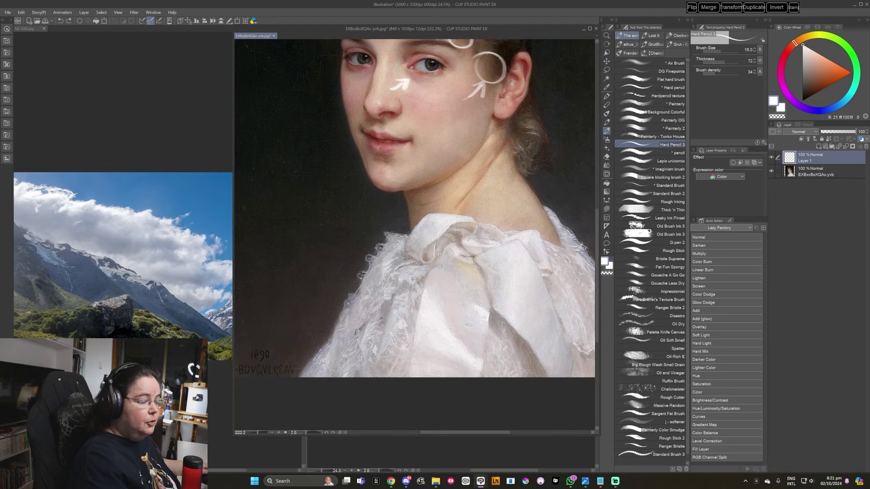
left_click(803, 100)
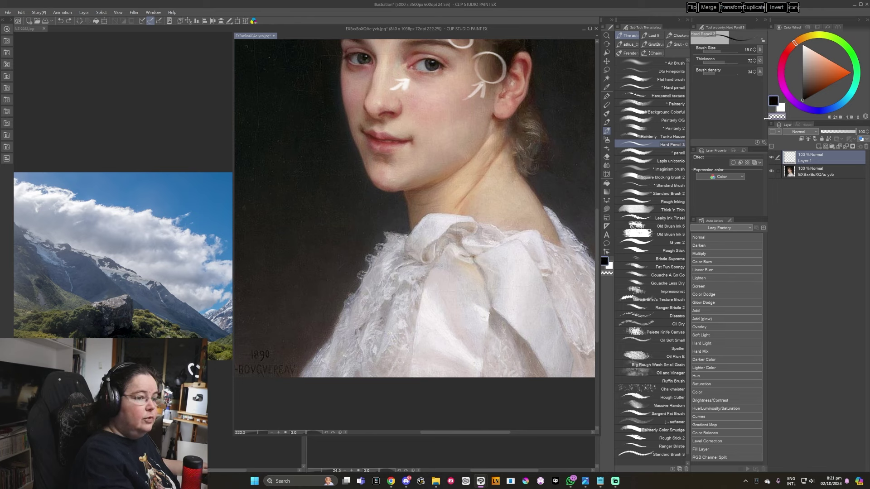
left_click_drag(415, 284, 378, 344)
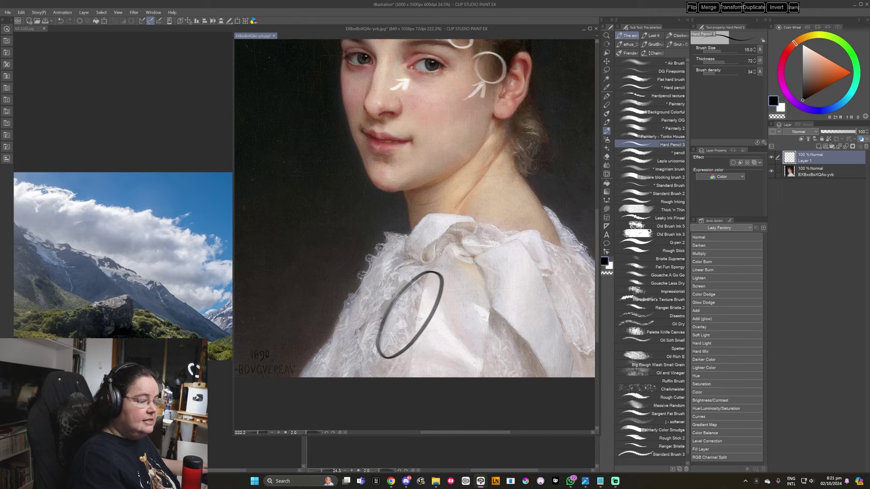
key("ctrl+z")
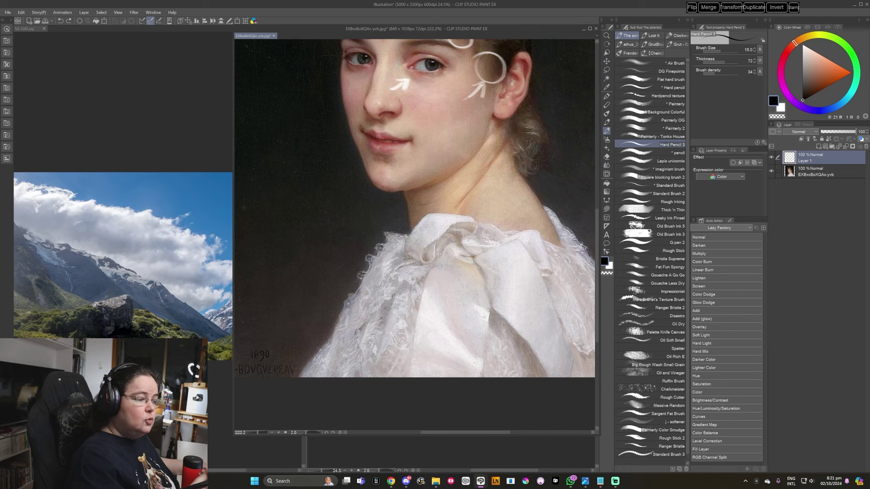
scroll(425, 324, "down", 1)
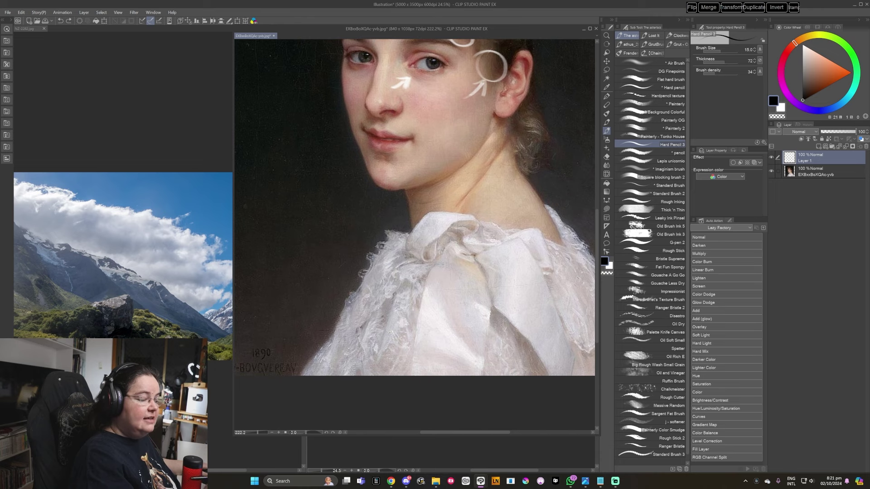
- Draw a black arrow on the dress, undo the shoulder loop, and close the portrait reference
left_click_drag(449, 320, 431, 322)
mouse_move(421, 285)
left_mouse_down()
mouse_move(432, 301)
mouse_move(384, 344)
left_mouse_up()
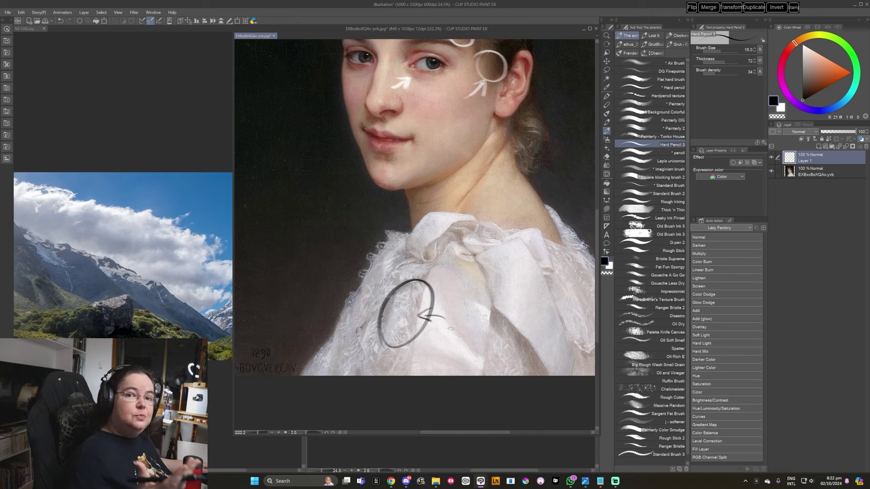
key("ctrl+z")
key("ctrl+z")
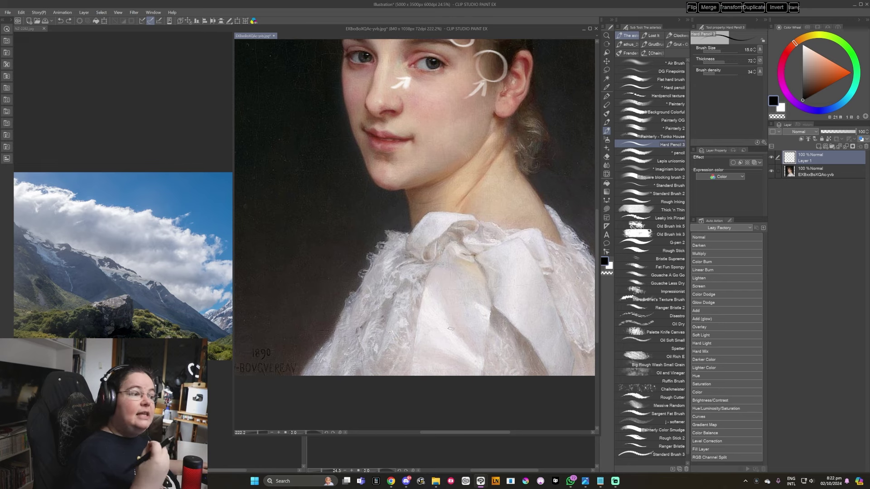
scroll(450, 328, "up", 3)
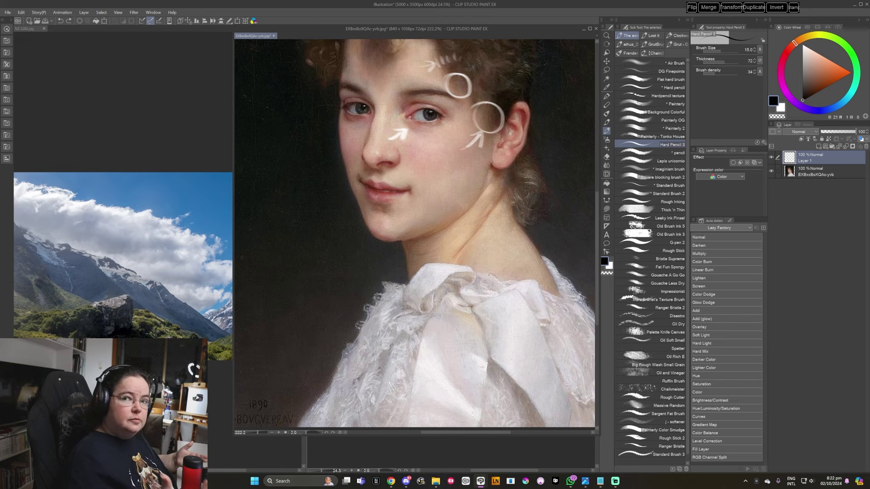
left_click(596, 29)
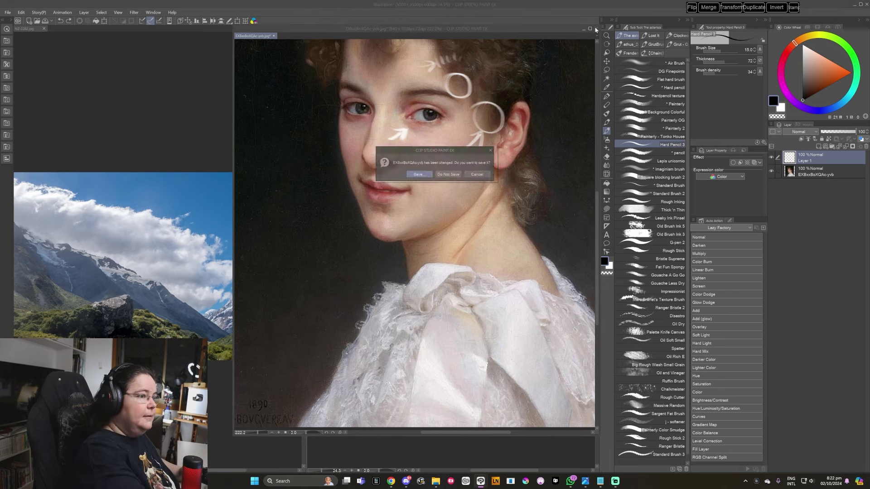
- Answer the save prompt, return to the square blocking brush and pick a fine-tuned hill green
left_click(449, 174)
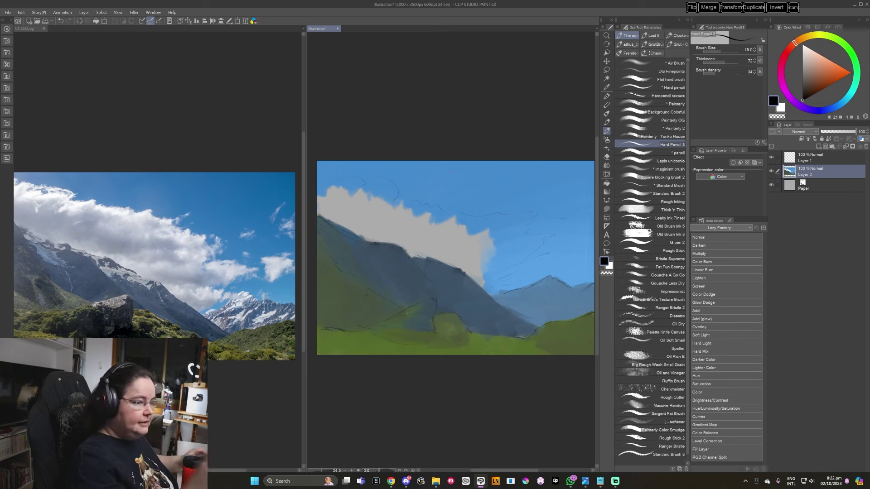
left_click(663, 178)
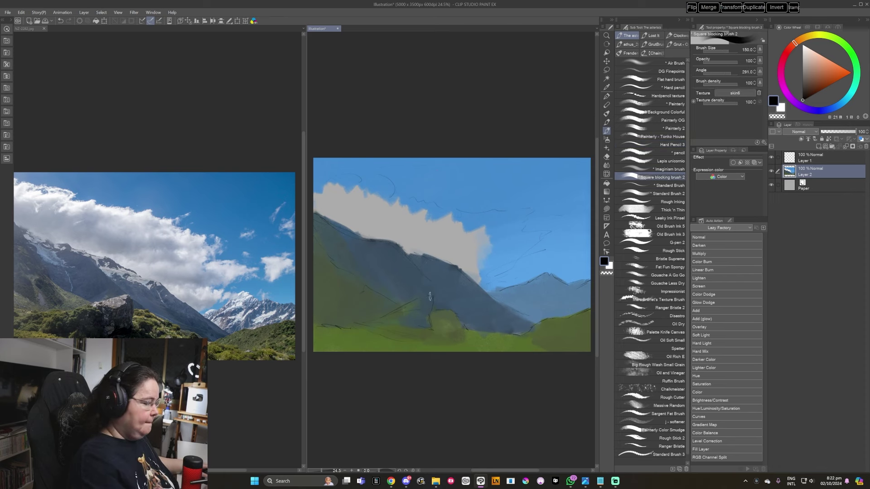
left_click(382, 330, "alt")
left_click_drag(832, 36, 827, 36)
left_click(813, 86)
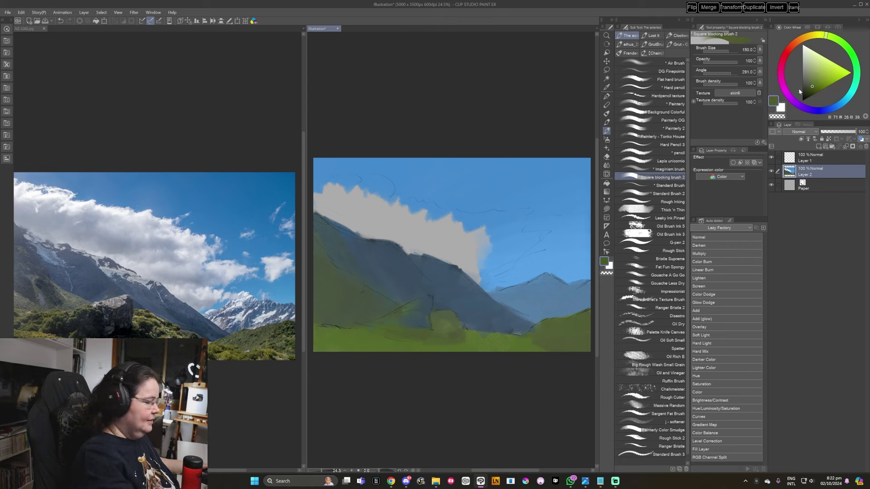
key("bracketright")
key("bracketright")
key("bracketright")
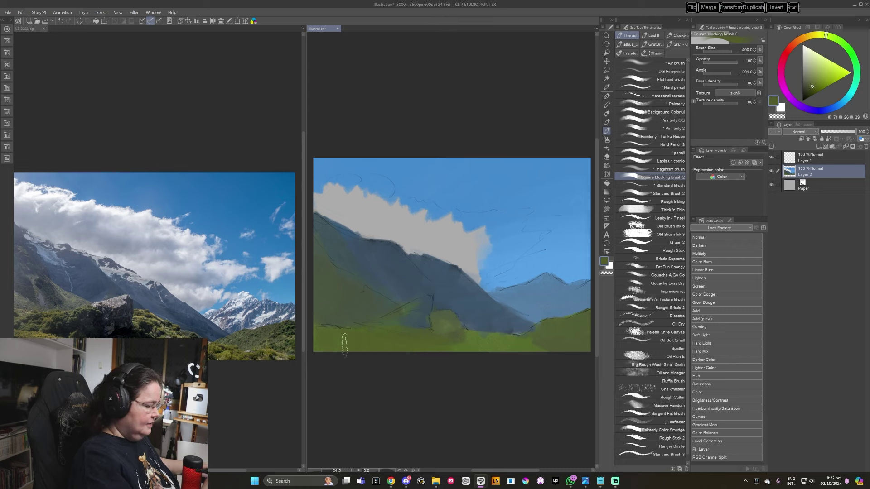
key("bracketleft")
key("bracketleft")
key("bracketleft")
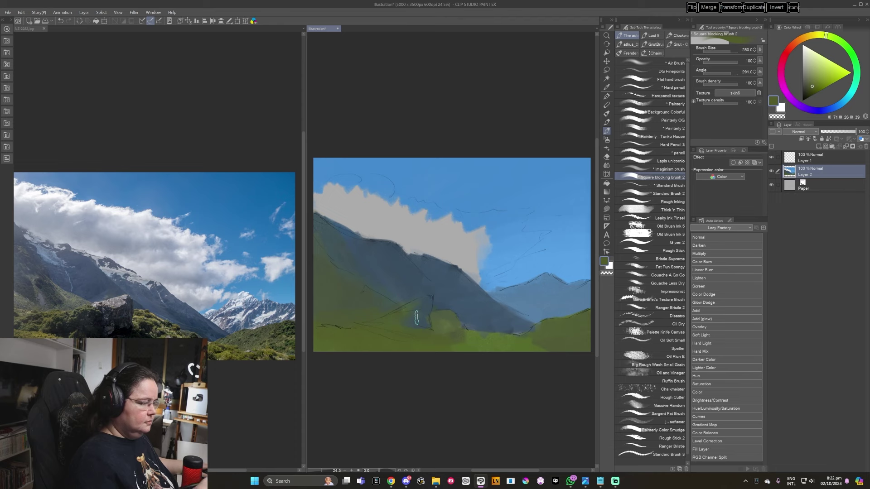
left_click(422, 300, "alt")
- Paint a pale grey-blue rock at the base of the mountains
key("bracketleft")
key("bracketleft")
key("bracketleft")
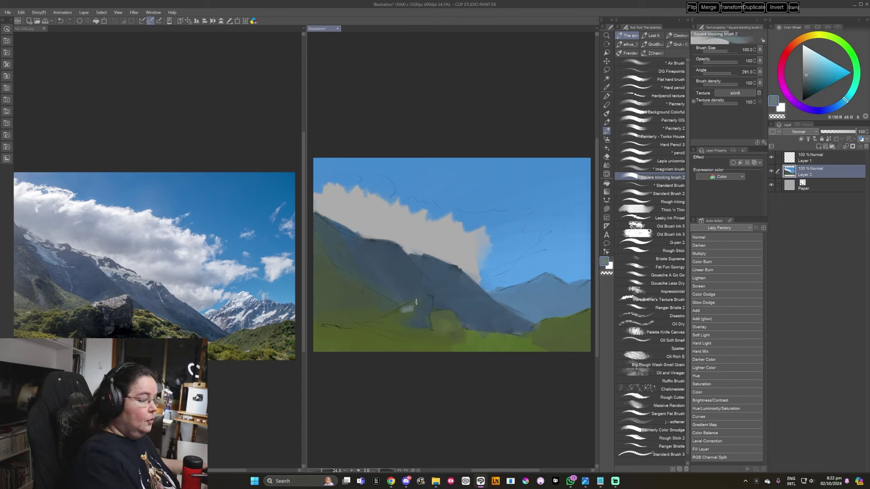
key("bracketright")
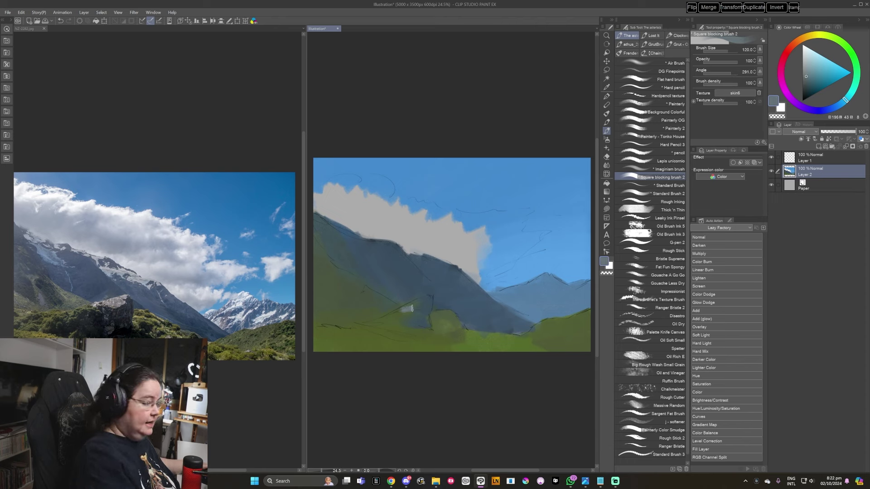
left_click_drag(414, 305, 426, 299)
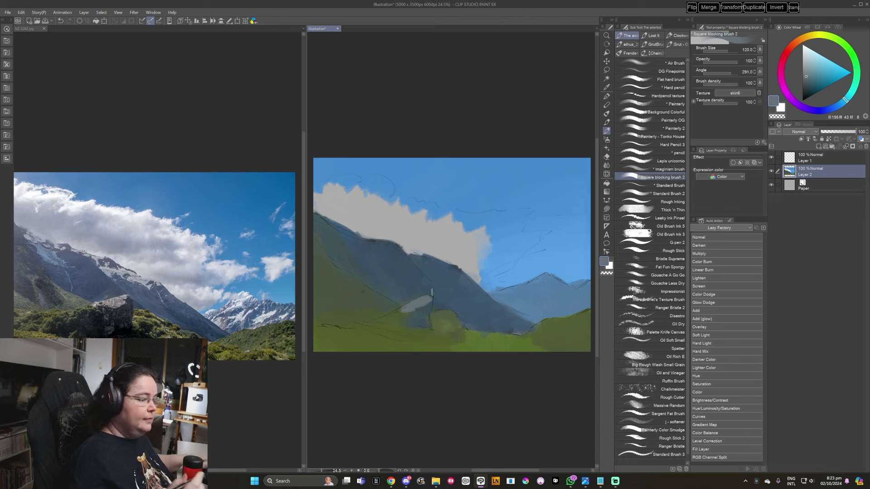
key("bracketleft")
key("bracketleft")
key("bracketleft")
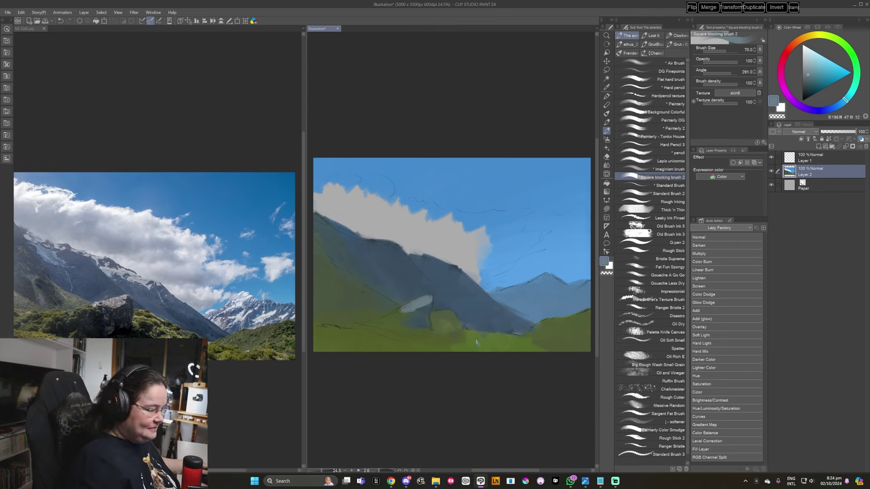
- Shade the rock with a darker grey-blue sampled from the canvas
left_click(473, 323, "alt")
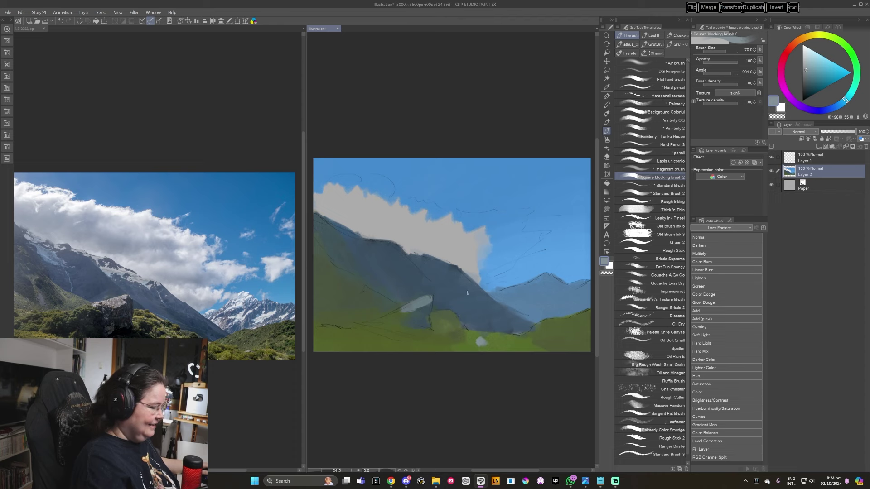
left_click(422, 318, "alt")
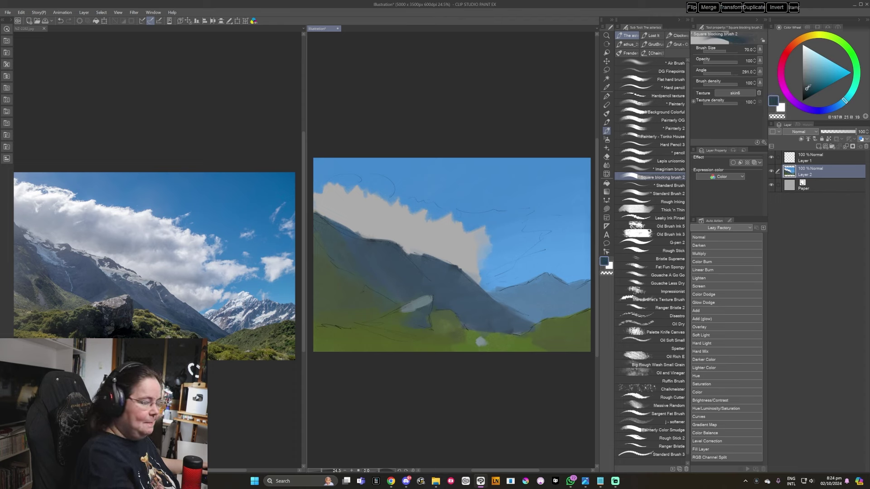
left_click(422, 315, "alt")
mouse_move(422, 315)
left_mouse_down()
mouse_move(429, 326)
mouse_move(429, 305)
left_mouse_up()
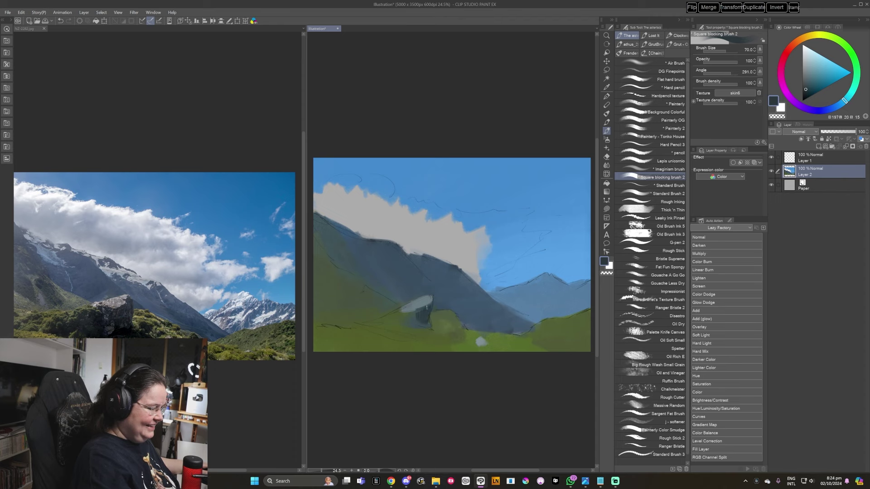
key("bracketright")
key("bracketright")
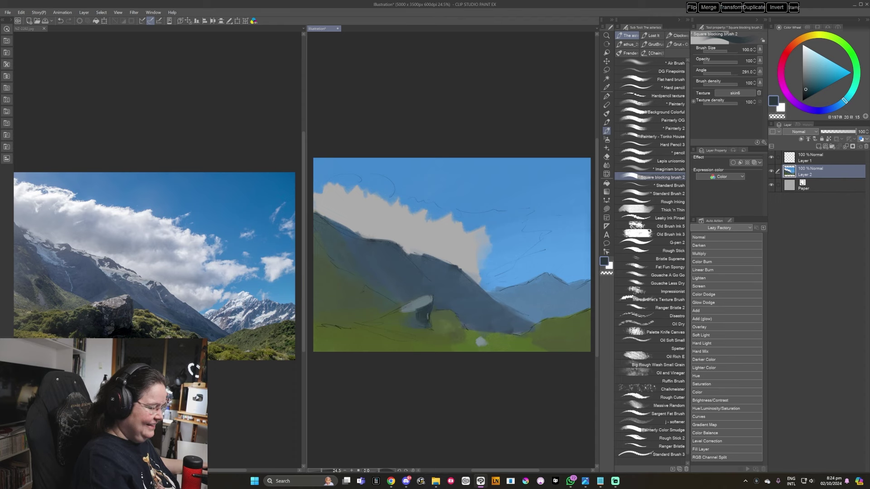
key("bracketright")
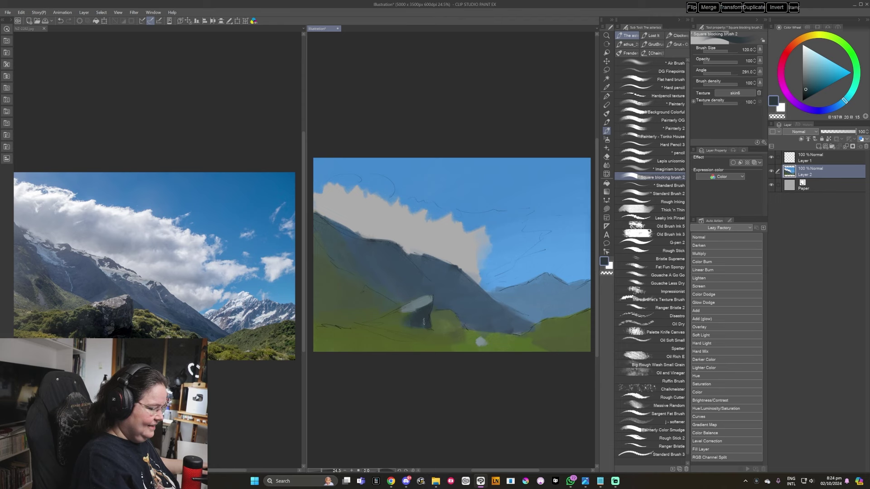
- Paint a dark green shadow beneath the rock, then switch away to view other artwork
left_click(435, 331, "alt")
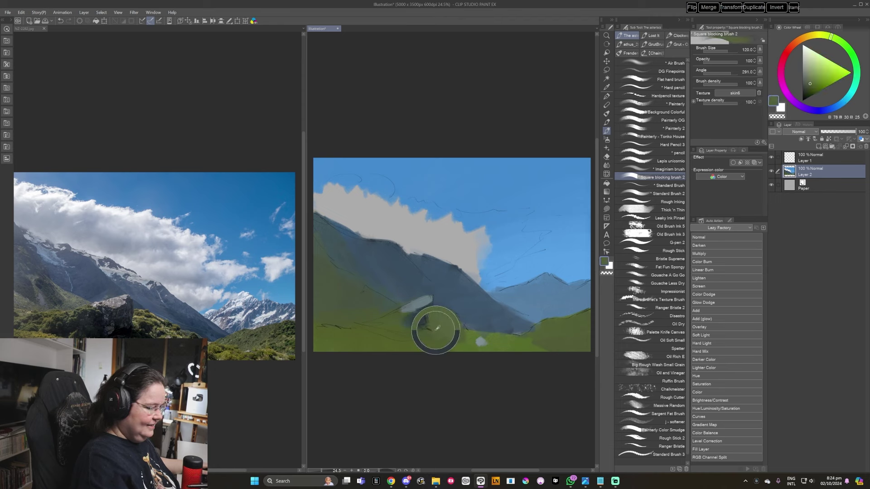
key("bracketleft")
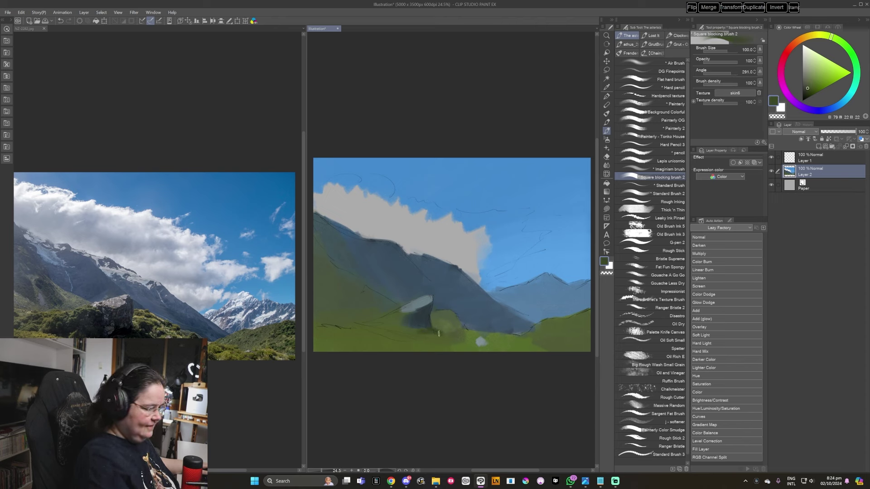
key("bracketright")
left_click(435, 331, "alt")
left_click_drag(435, 332, 411, 332)
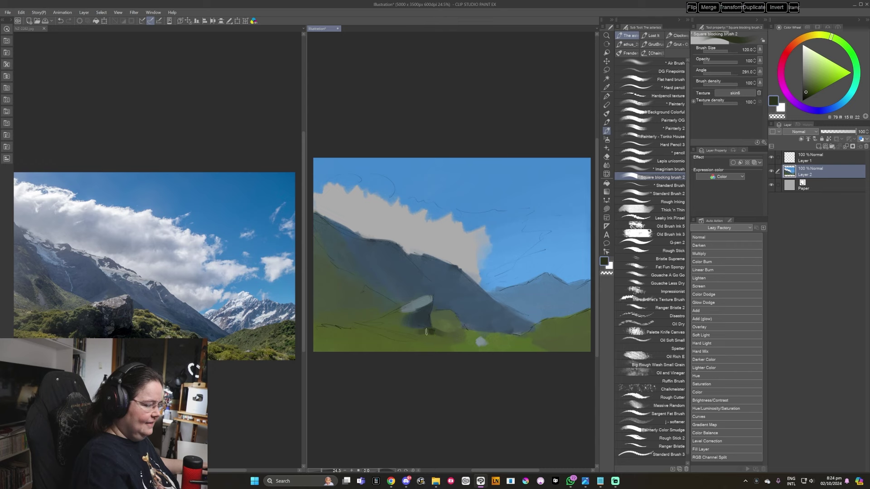
left_click(420, 332, "alt")
left_click_drag(416, 331, 398, 331)
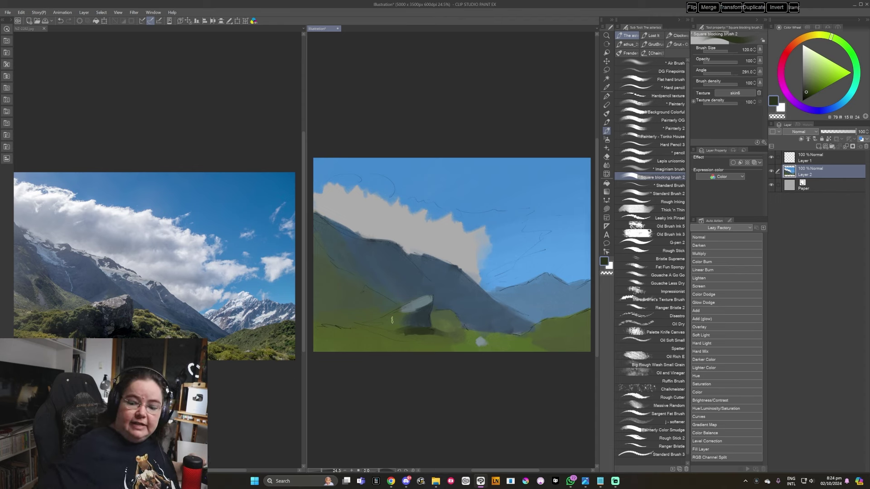
key("alt+Tab")
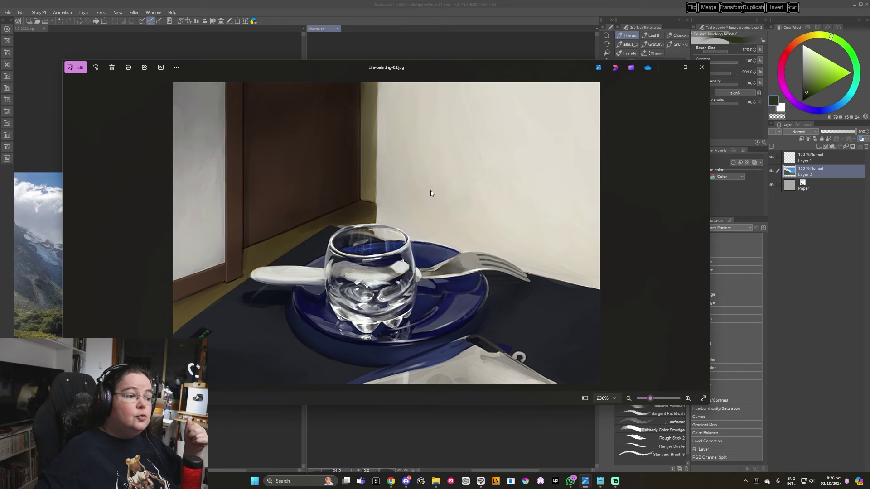
- Browse from the star locket and coin painting to the Luigi figure painting
key("Right")
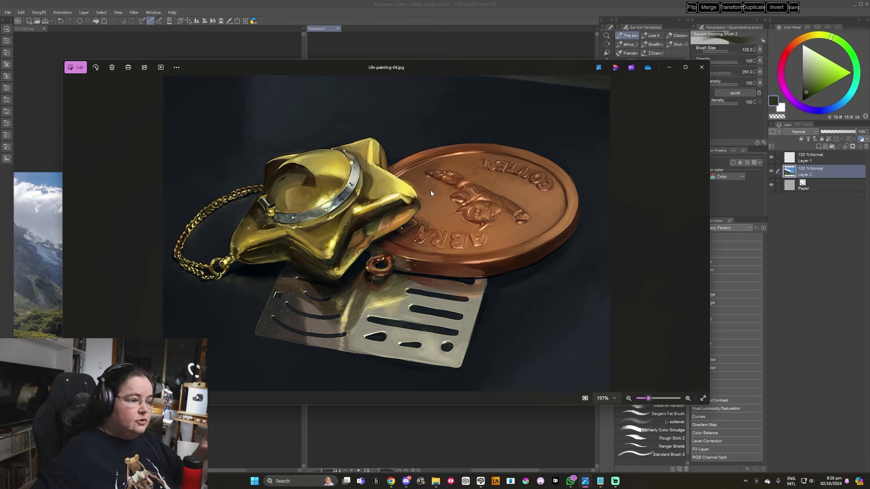
scroll(431, 191, "down", 5)
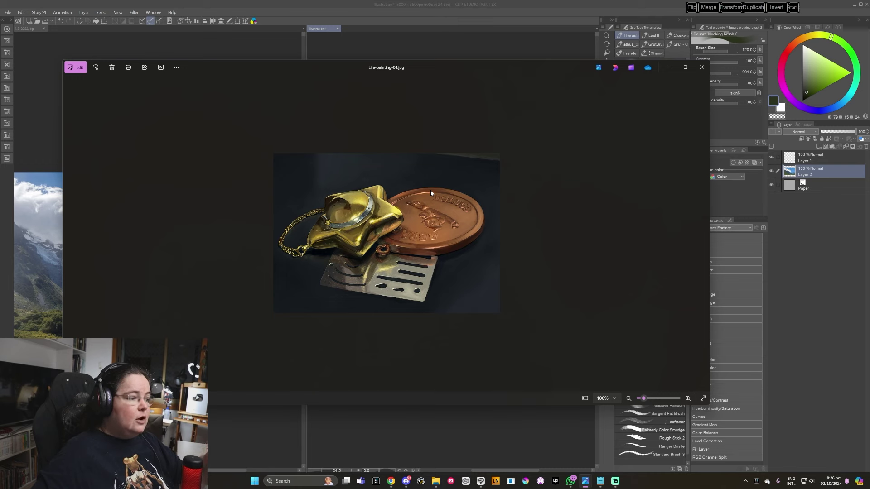
key("Left")
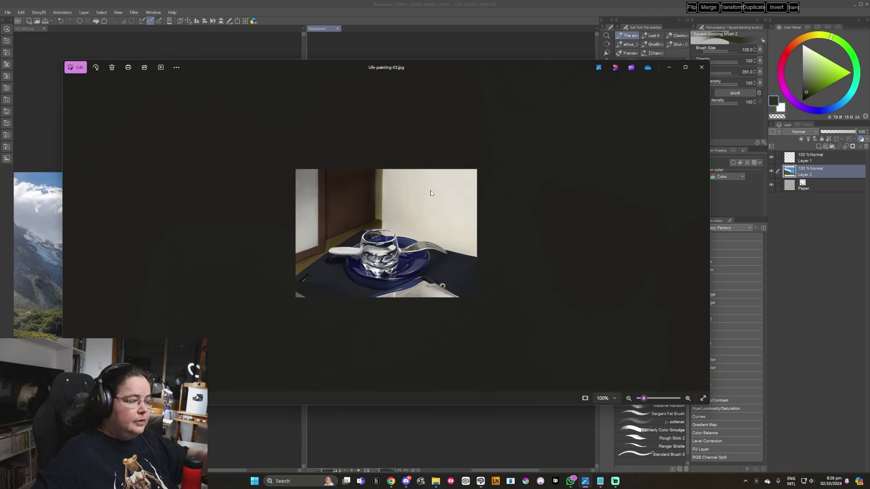
key("Right")
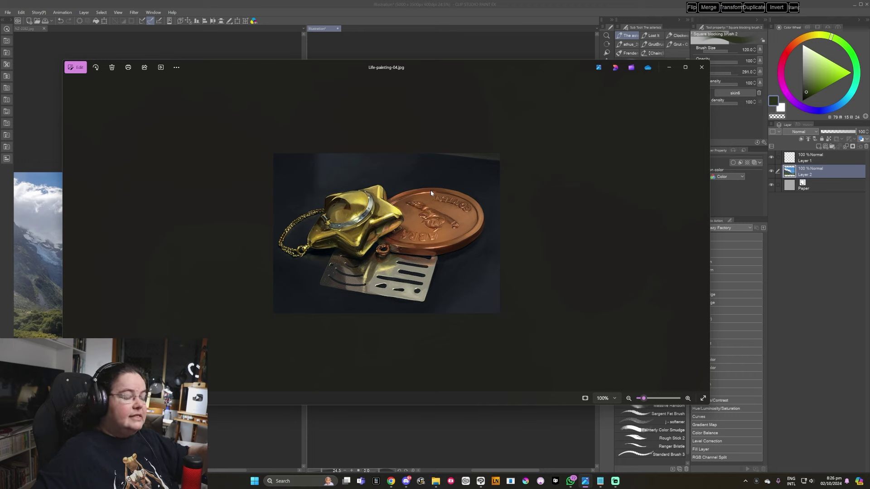
key("Right")
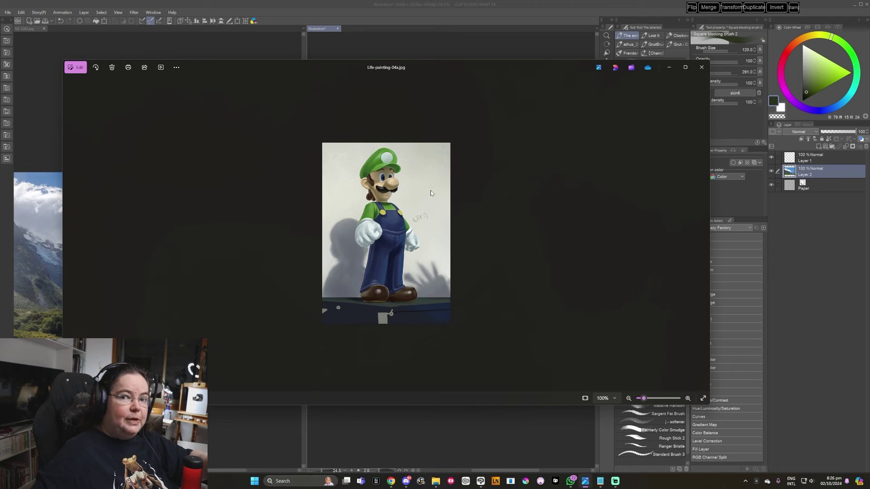
- Compare the two zoomed Luigi images, then advance to the dragon figure painting
key("Right")
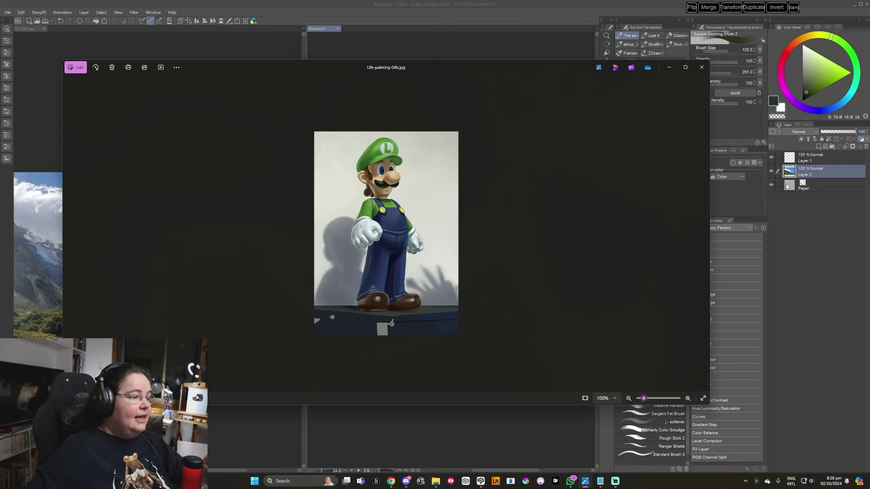
scroll(589, 302, "up", 1)
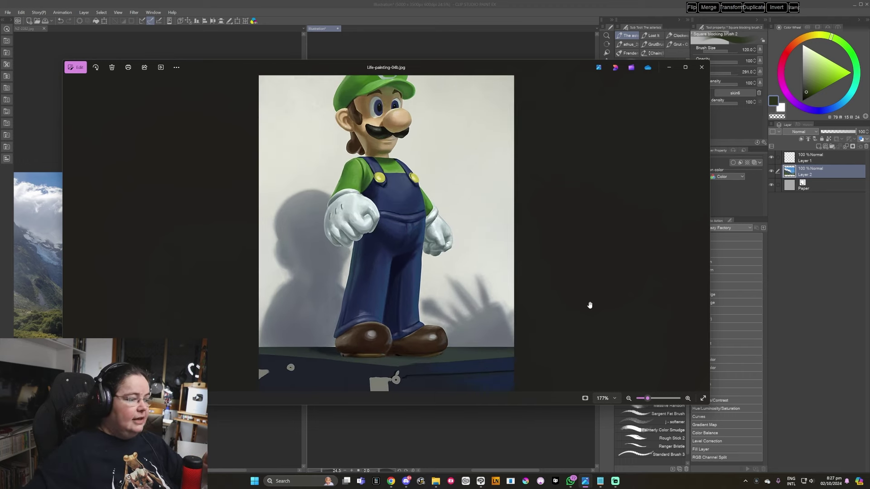
key("Left")
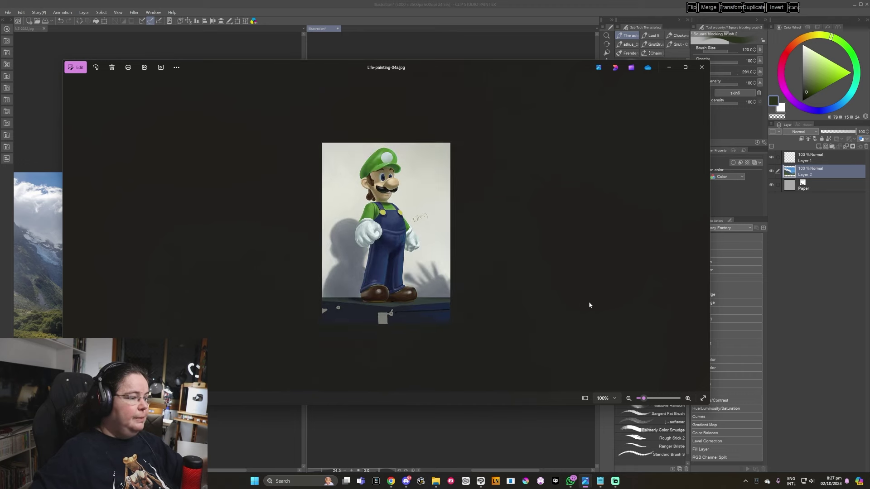
key("Right")
scroll(566, 289, "up", 3)
key("Left")
key("Right")
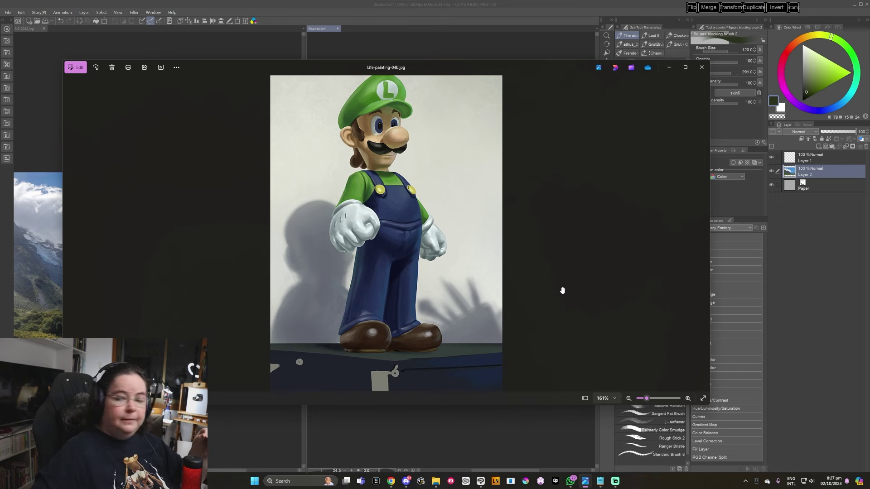
key("Right")
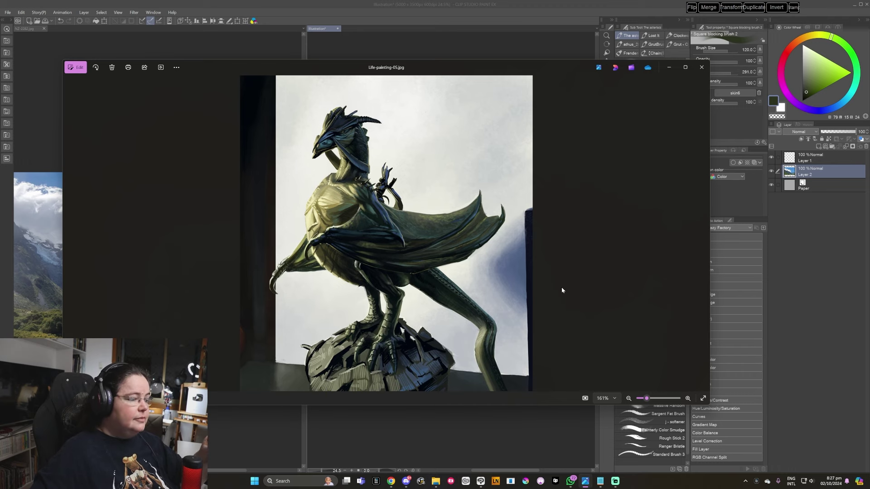
- Flip between the dragon close-up (Life-painting-05a) and the wider desk shot (Life-painting-05)
key("Right")
key("Right")
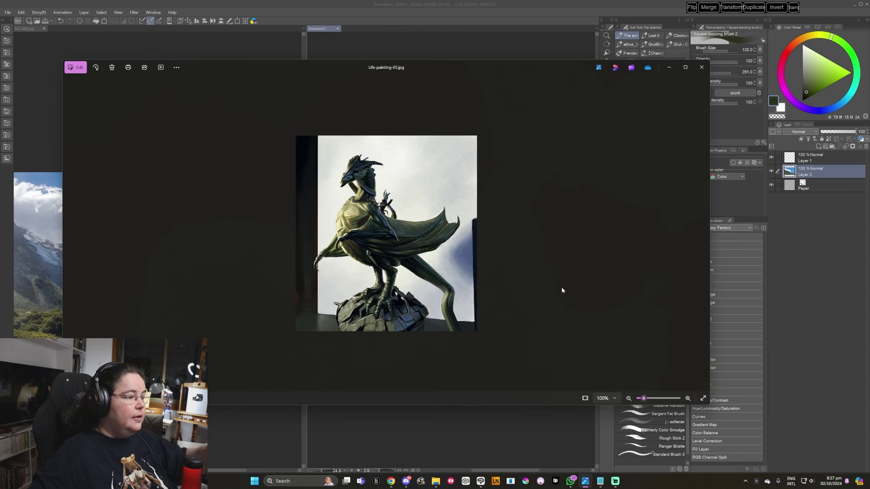
key("Left")
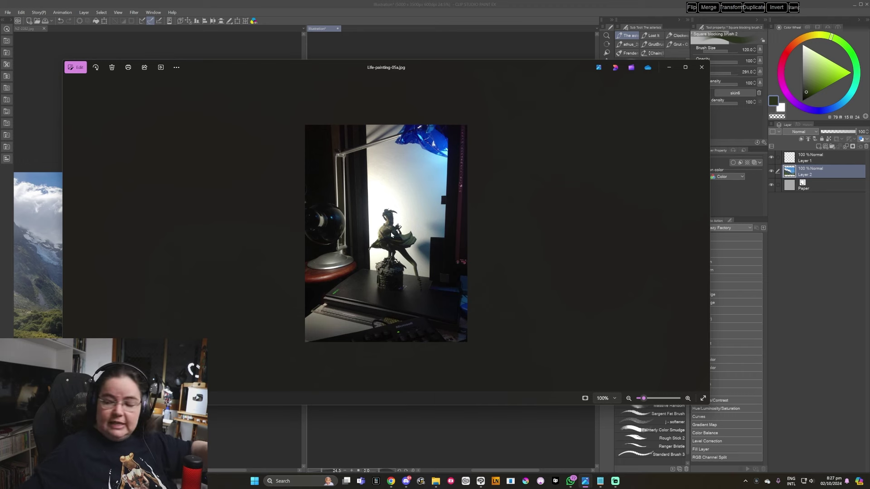
key("Left")
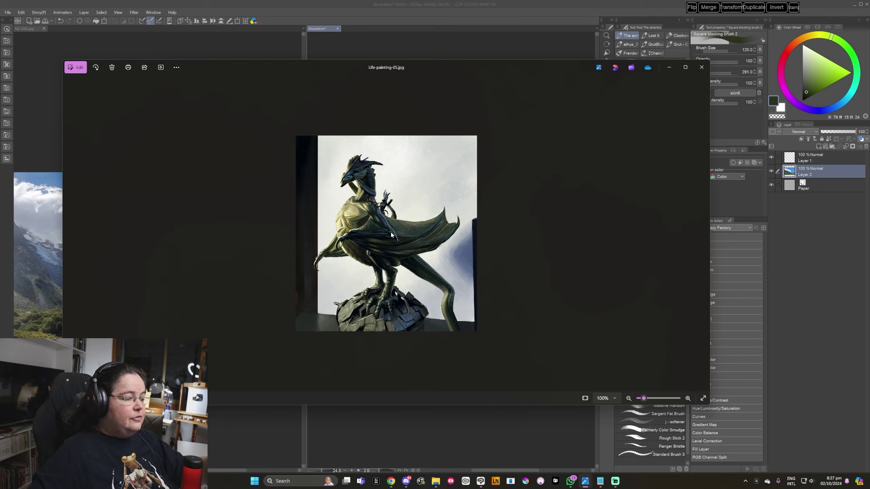
key("Right")
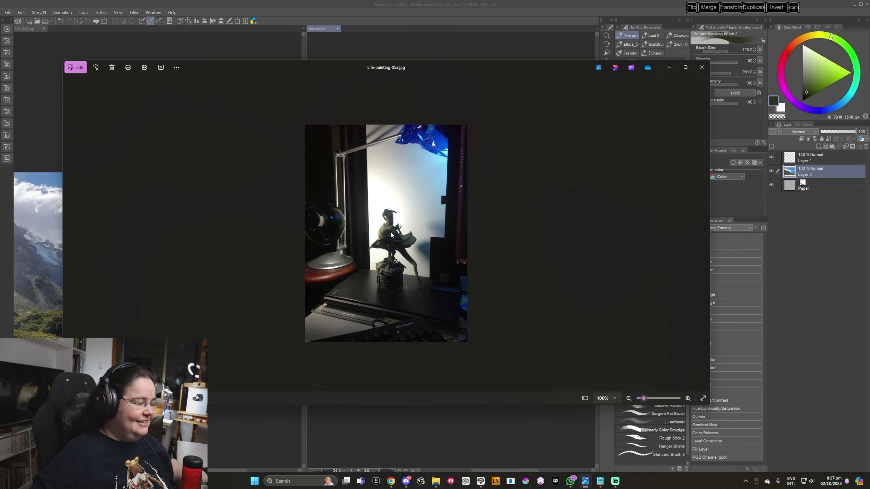
- Advance past the cherry bowl painting (06) to the pencil sharpener painting, Life-painting-07.jpg
key("Right")
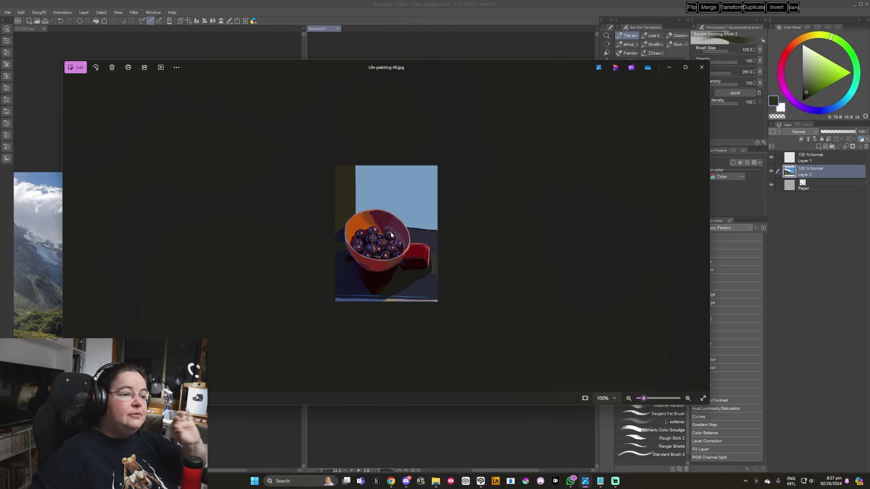
scroll(396, 212, "up", 3)
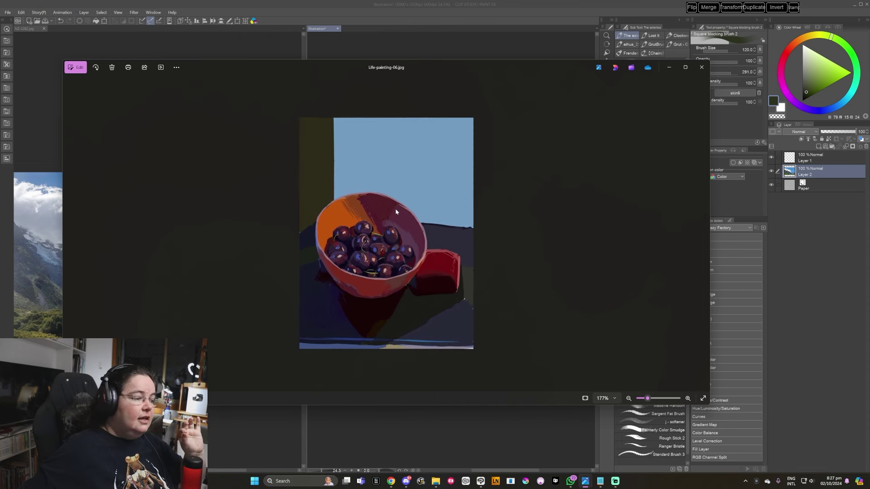
scroll(396, 212, "up", 1)
scroll(396, 211, "up", 2)
scroll(400, 258, "up", 1)
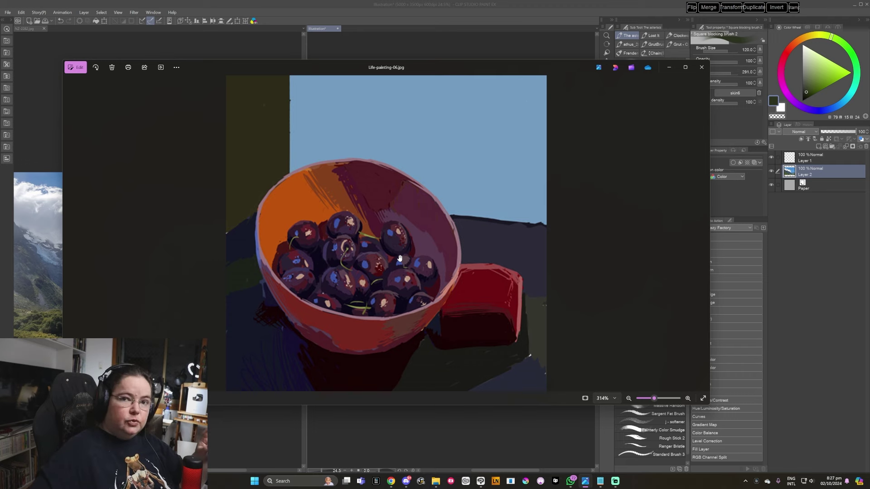
key("Right")
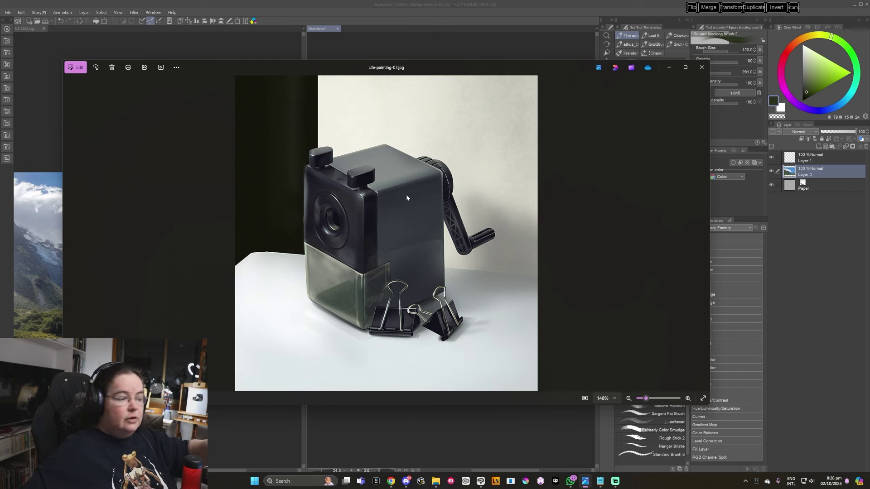
- Step through the controller, apple and horned-helmet paintings to Life-painting-11.jpg, the dice still life
key("Right")
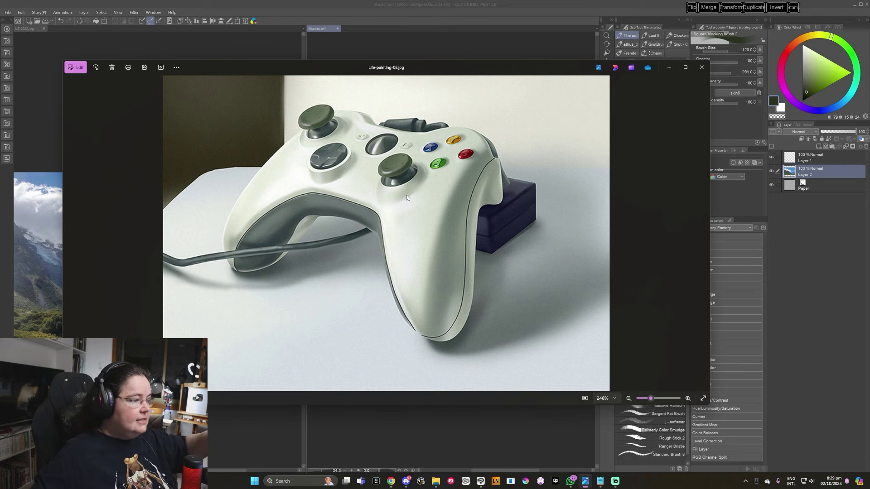
key("Right")
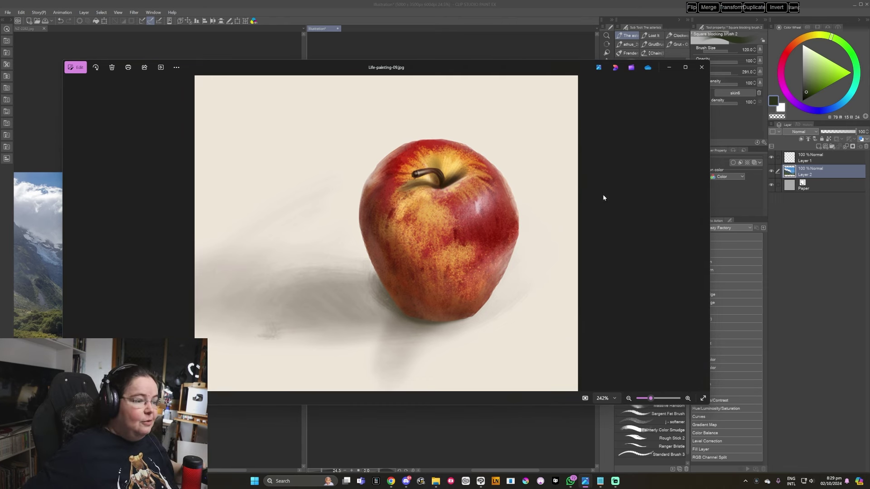
key("Right")
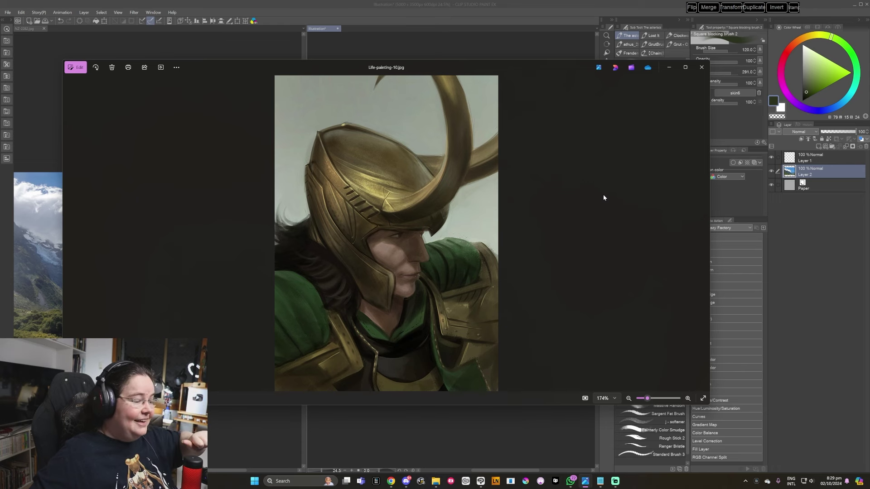
key("Right")
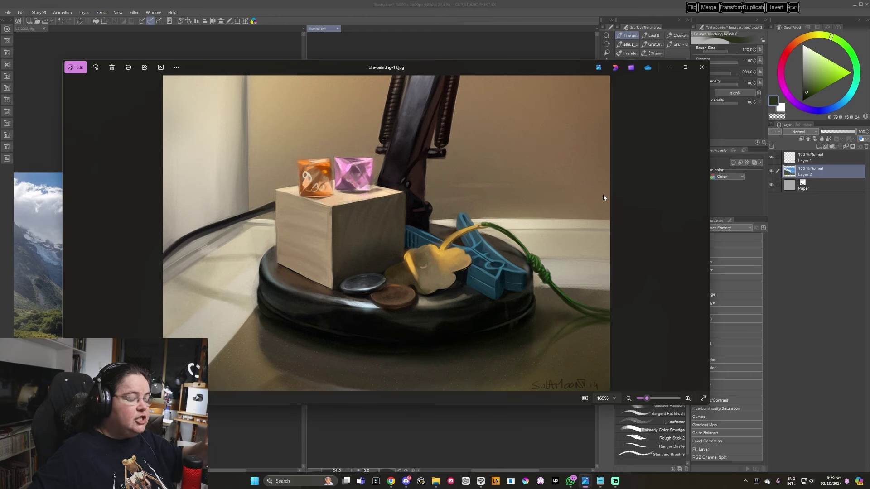
- Browse the layered-cloud sky, cumulus cloud, crystal block and heart brooch paintings
key("Right")
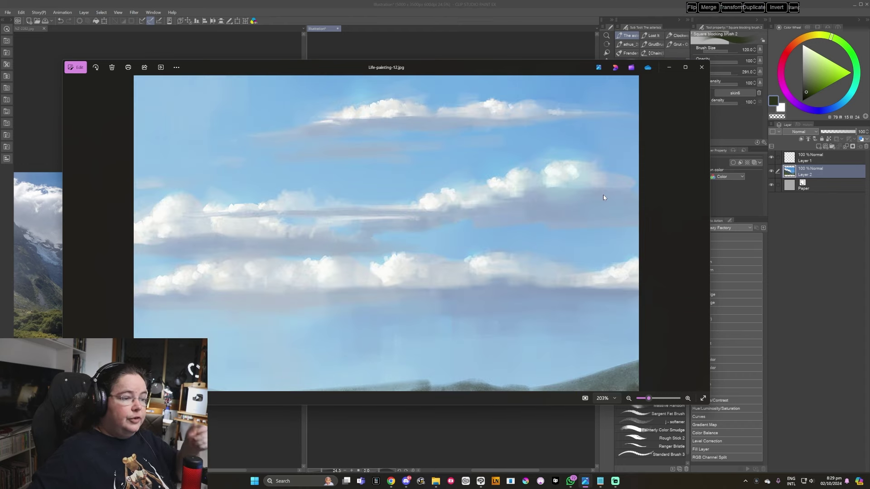
key("Right")
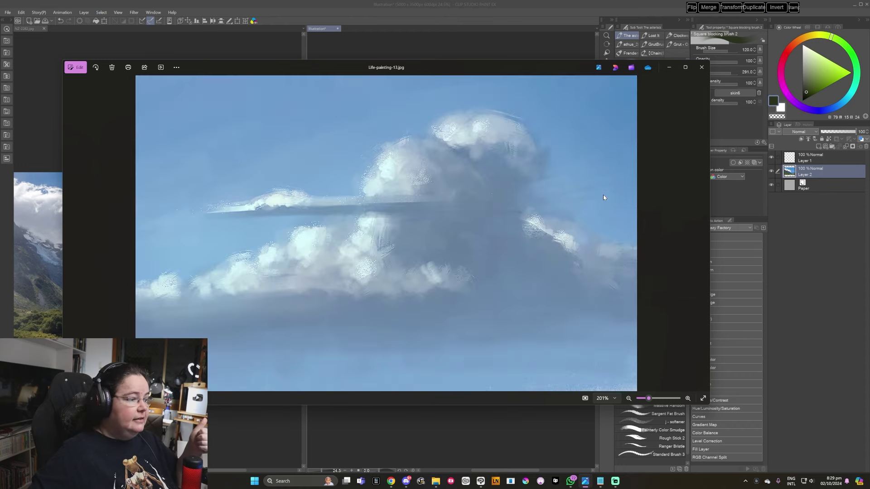
key("Right")
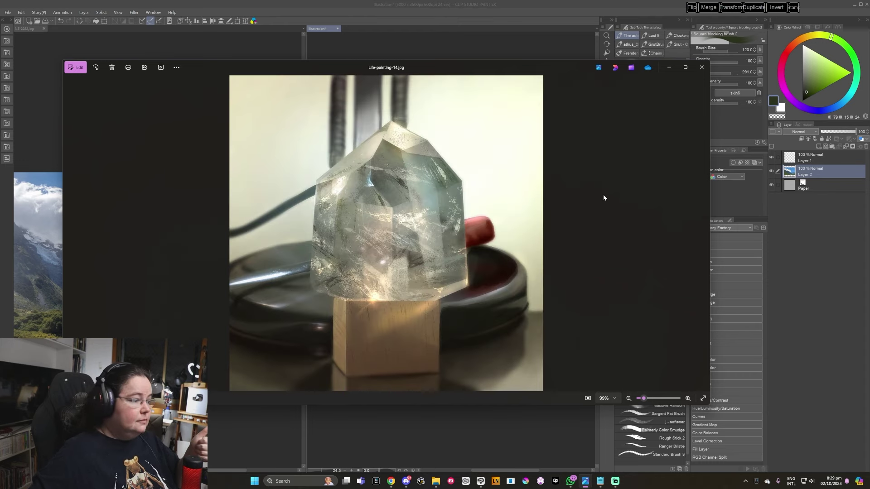
key("Right")
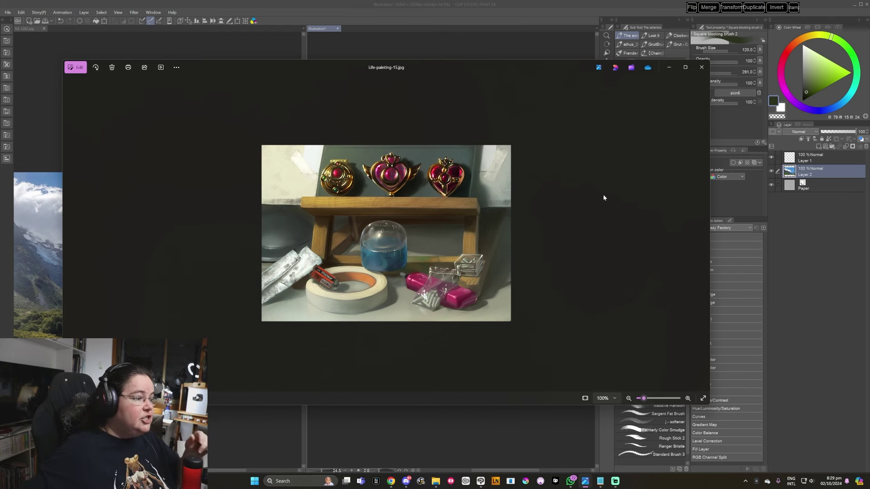
scroll(541, 256, "up", 3)
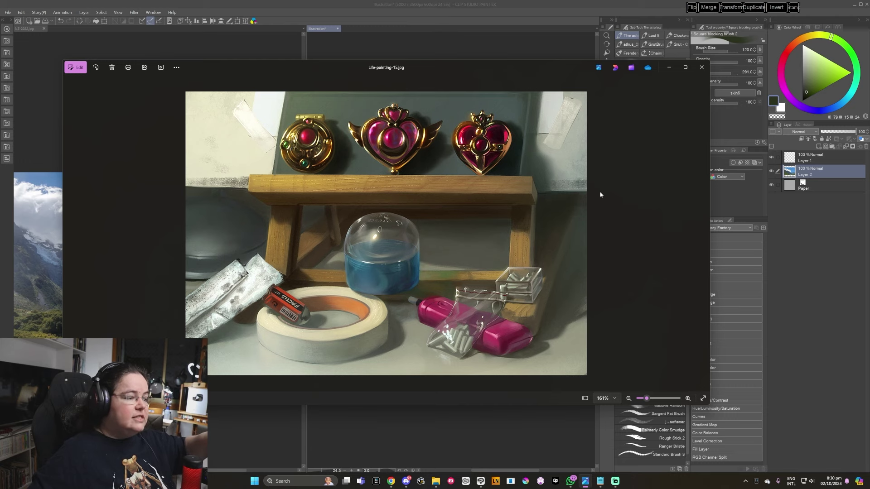
- Continue past the goblets, red-staff figure, sleeping cat and green bottle to the pencil mug study
key("Right")
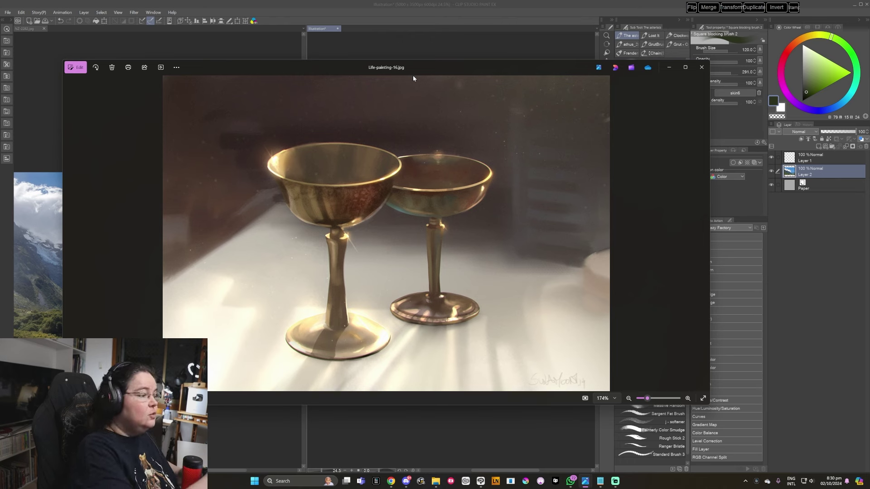
key("Right")
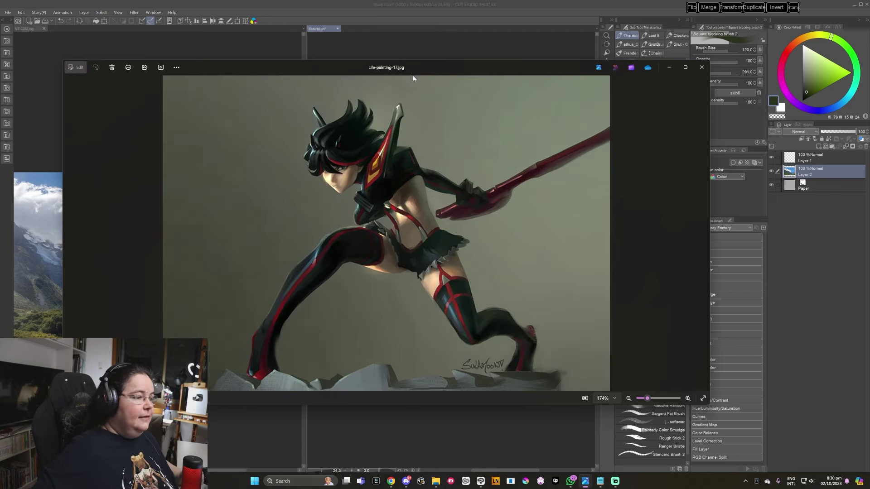
key("Right")
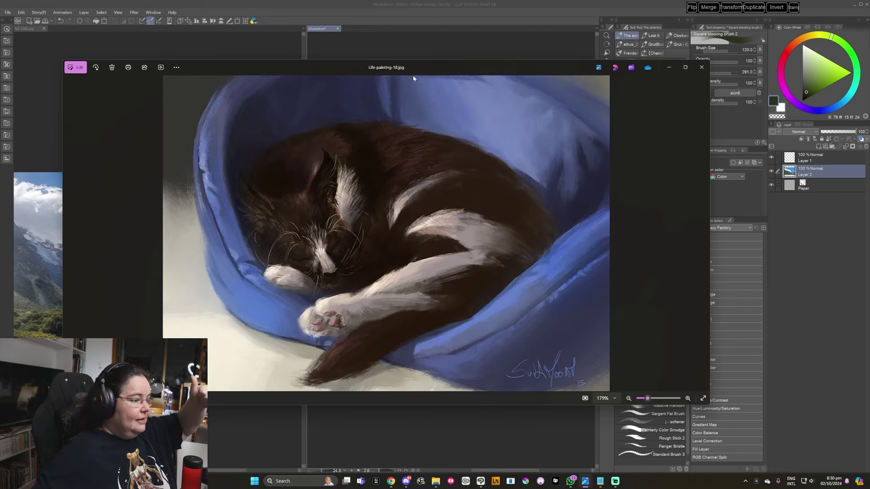
key("Right")
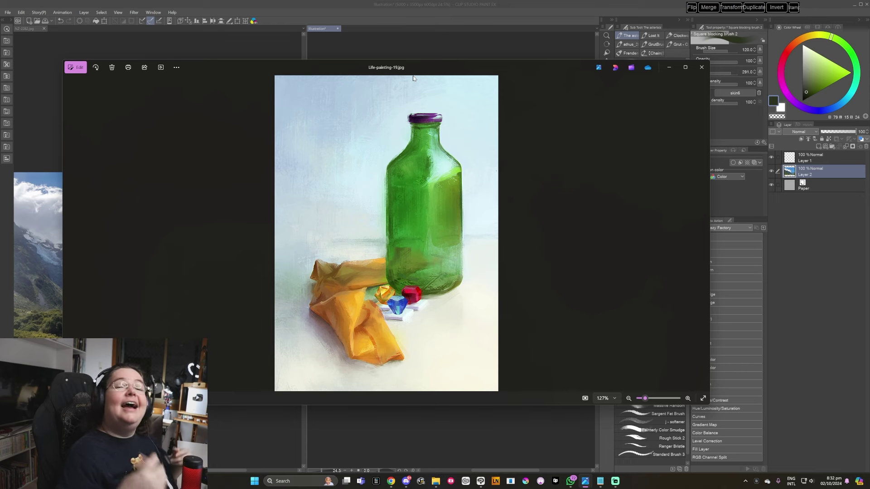
key("Right")
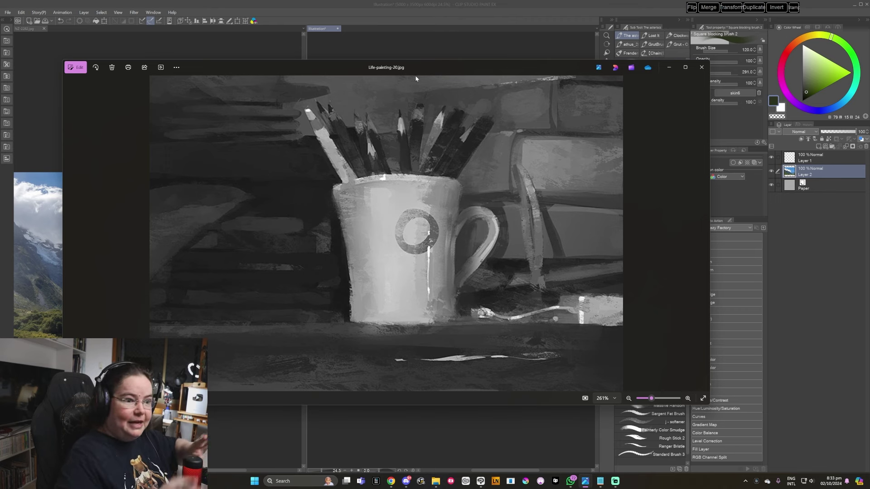
- View the ketchup bottle painting (Life-painting-21.jpg), then close Photos to return to the landscape
key("Right")
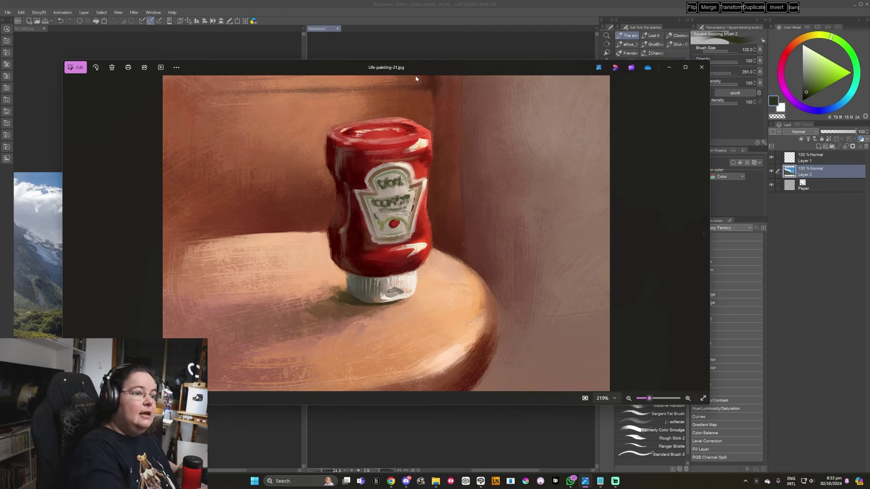
left_click(702, 67)
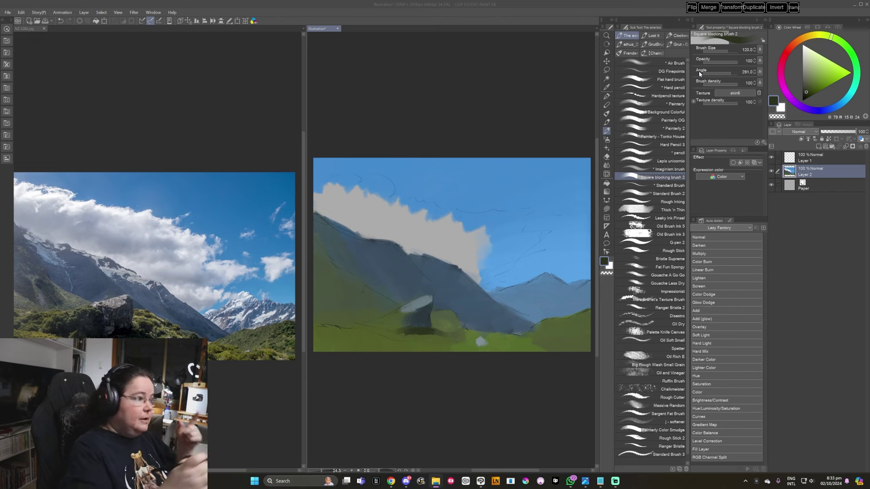
- Create a new 5000 x 3500 px canvas in its own enlarged floating window
left_click(8, 13)
left_click(13, 21)
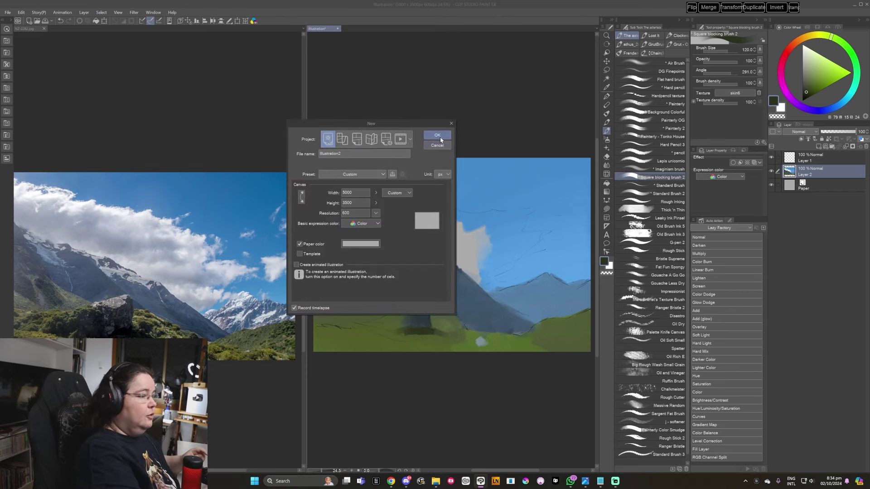
left_click(439, 138)
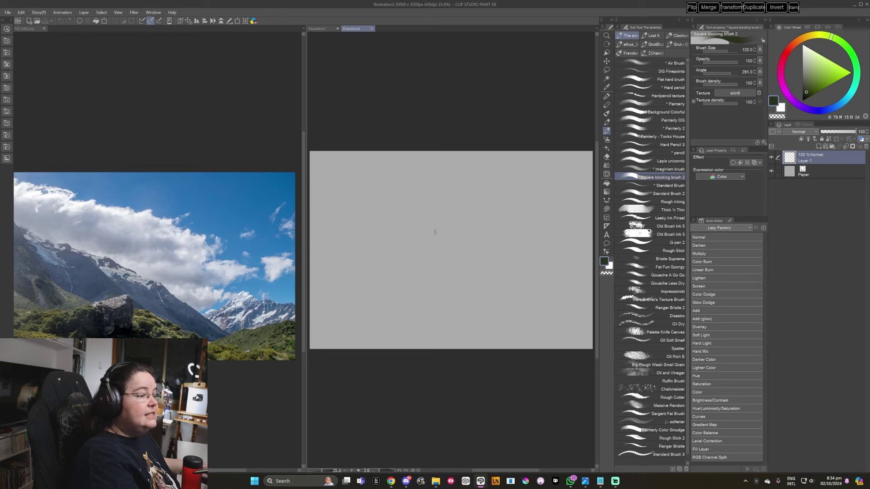
left_click_drag(356, 29, 179, 60)
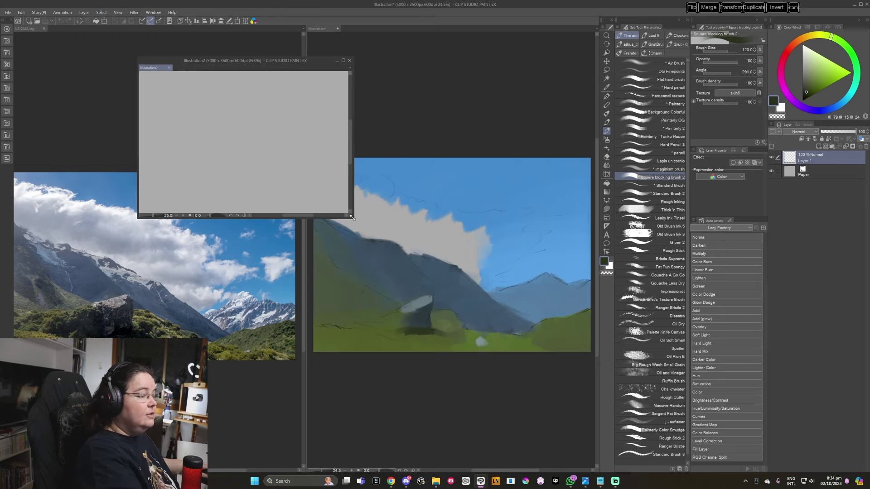
left_click_drag(353, 218, 567, 407)
left_click(389, 274)
- Draw one black vertical test stroke with the G-pen 2 brush
key("b")
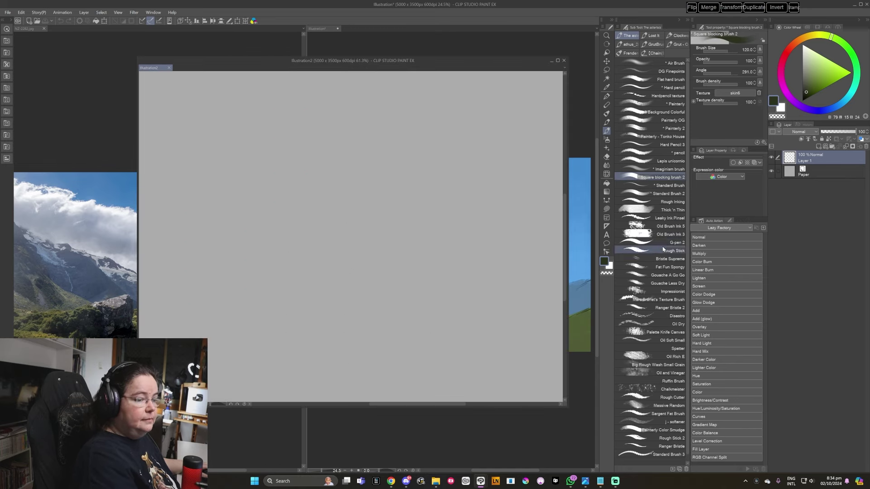
left_click(665, 243)
mouse_move(235, 186)
left_mouse_down()
mouse_move(240, 289)
mouse_move(236, 280)
left_mouse_up()
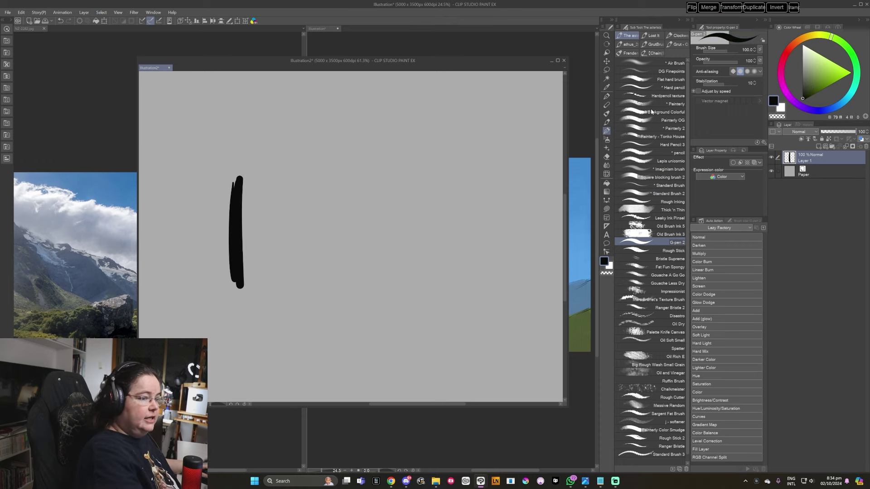
- Paint a second, softer vertical stroke with a larger Standard Brush 2
left_click(653, 194)
key("bracketright")
mouse_move(278, 185)
left_mouse_down()
mouse_move(281, 285)
mouse_move(281, 265)
mouse_move(271, 288)
mouse_move(265, 279)
mouse_move(271, 290)
mouse_move(268, 274)
left_mouse_up()
mouse_move(277, 180)
left_mouse_down()
mouse_move(276, 284)
mouse_move(287, 275)
mouse_move(292, 281)
mouse_move(277, 273)
left_mouse_up()
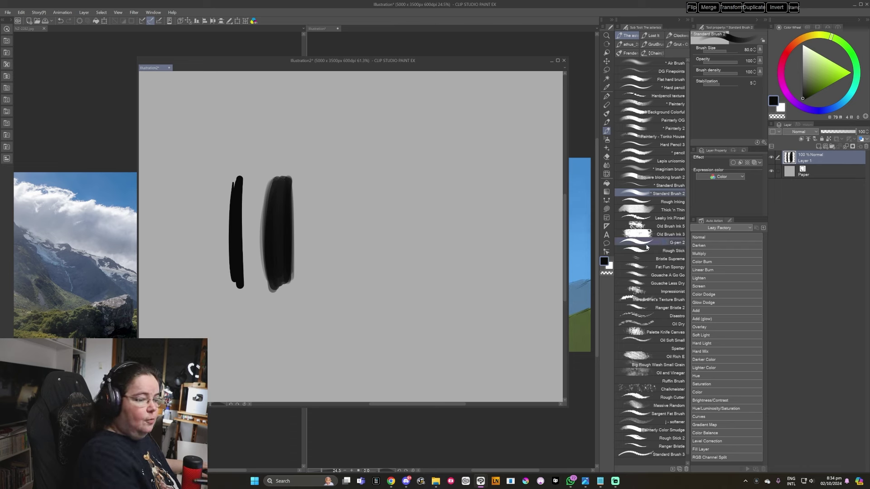
- Paint a textured graphite 6 stroke and a large soft airbrush stroke beside it
left_click(607, 122)
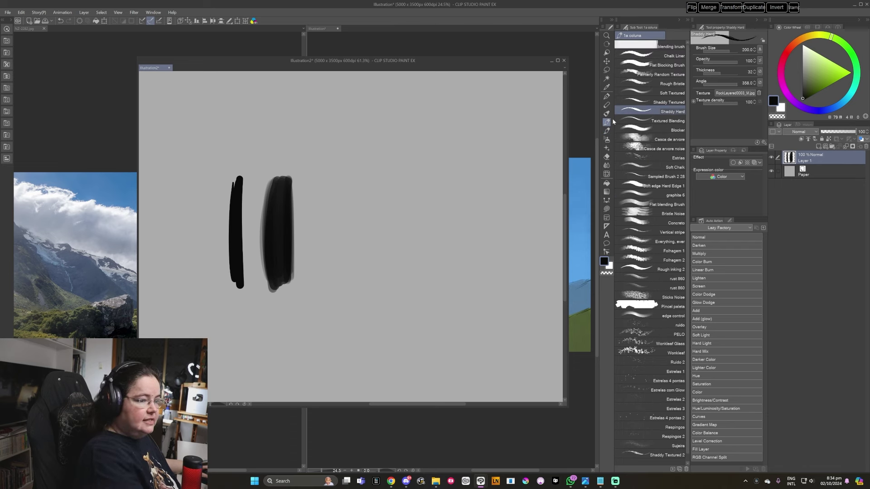
left_click(653, 195)
mouse_move(343, 200)
left_mouse_down()
mouse_move(340, 281)
mouse_move(339, 184)
mouse_move(350, 252)
mouse_move(340, 229)
mouse_move(349, 235)
mouse_move(344, 190)
mouse_move(332, 246)
mouse_move(344, 182)
mouse_move(346, 278)
mouse_move(336, 189)
mouse_move(338, 265)
mouse_move(334, 248)
mouse_move(351, 184)
mouse_move(362, 282)
left_mouse_up()
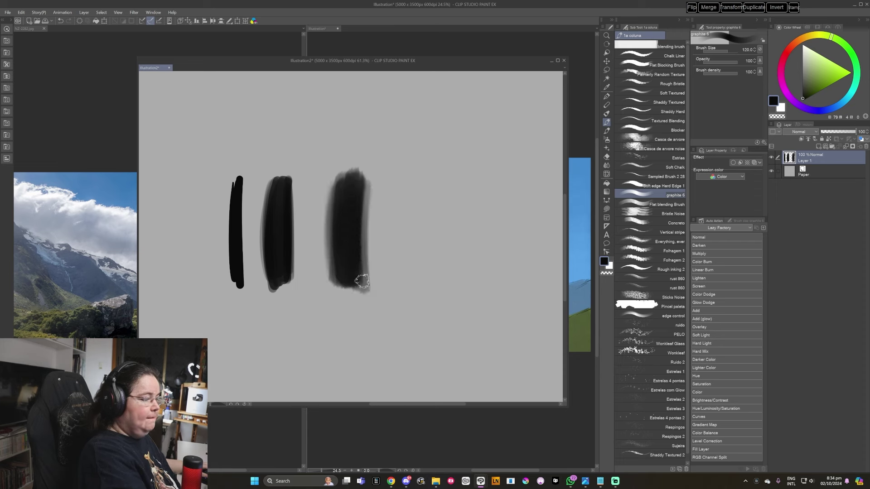
mouse_move(353, 185)
left_mouse_down()
mouse_move(342, 257)
mouse_move(336, 219)
left_mouse_up()
mouse_move(350, 183)
left_mouse_down()
mouse_move(346, 268)
mouse_move(331, 225)
mouse_move(356, 186)
left_mouse_up()
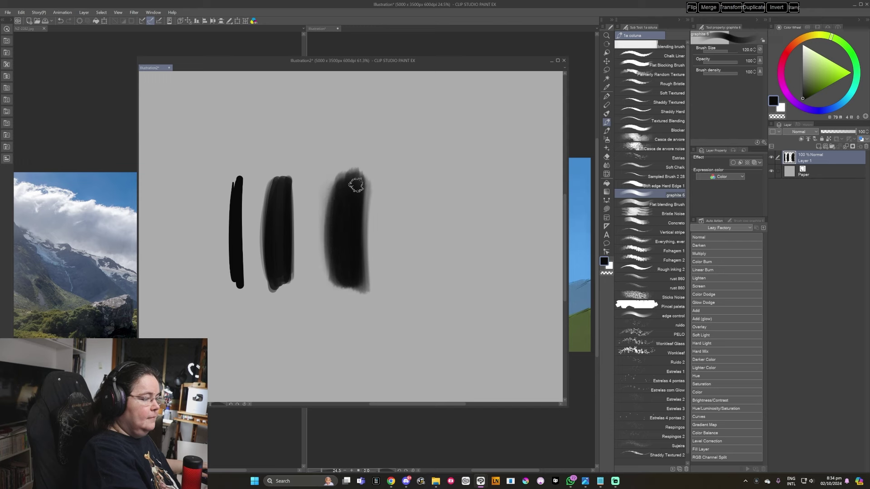
key("b")
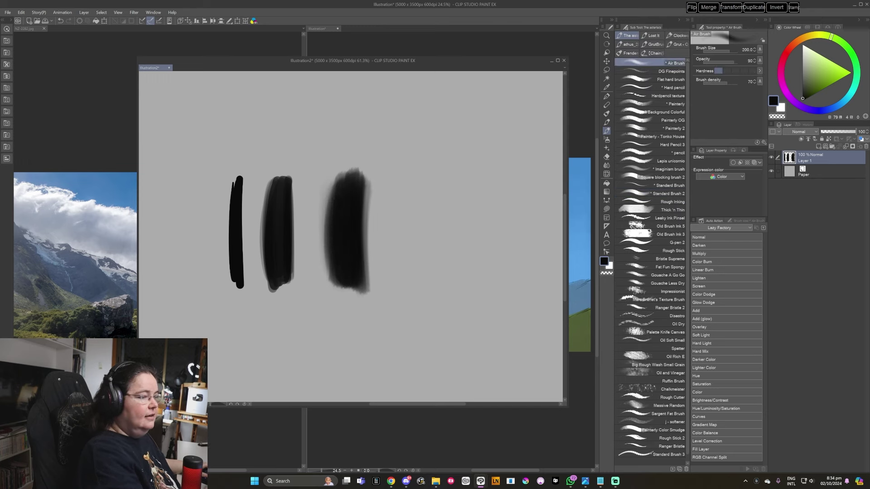
mouse_move(423, 184)
left_mouse_down()
mouse_move(431, 181)
mouse_move(433, 195)
mouse_move(436, 259)
mouse_move(431, 185)
mouse_move(431, 272)
left_mouse_up()
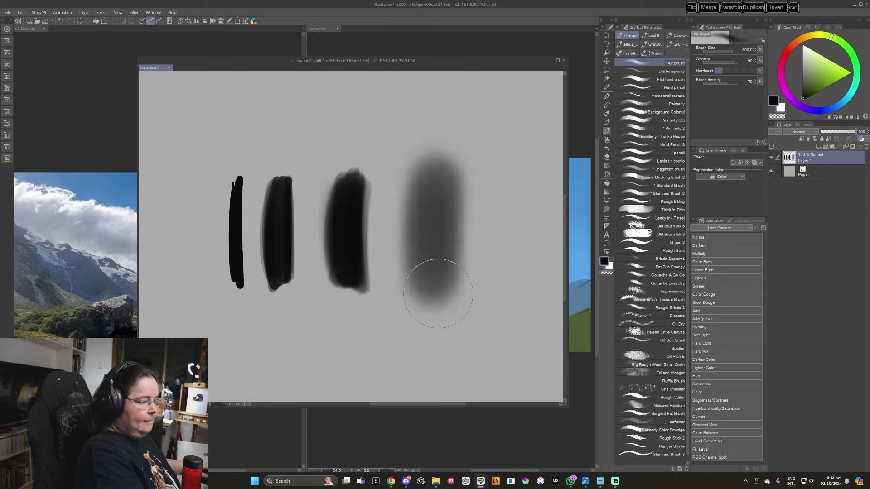
- Draw pencil arrows above the strokes and undo a stray mark below the first stroke
left_click(659, 150)
left_click_drag(267, 126, 252, 147)
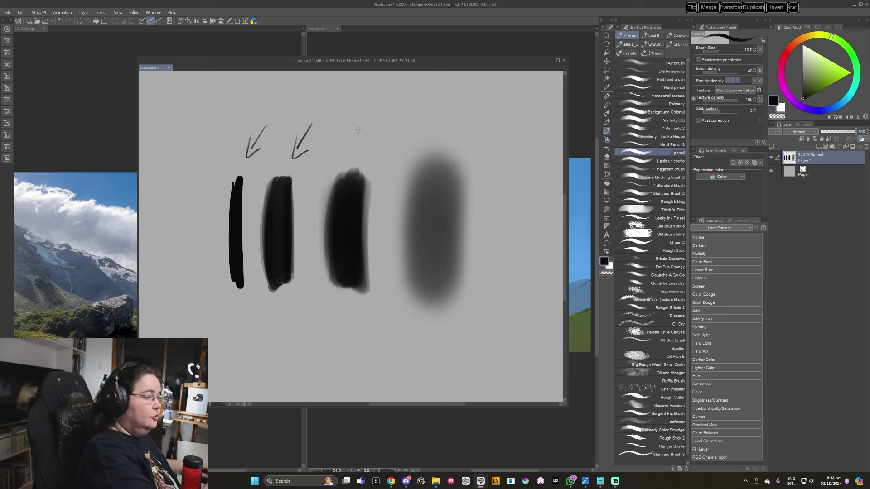
left_click_drag(452, 131, 475, 136)
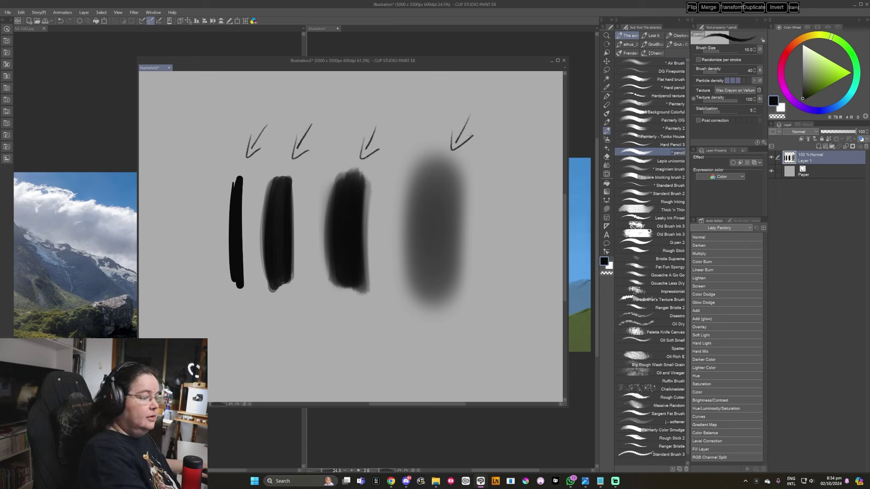
left_click_drag(422, 292, 454, 268)
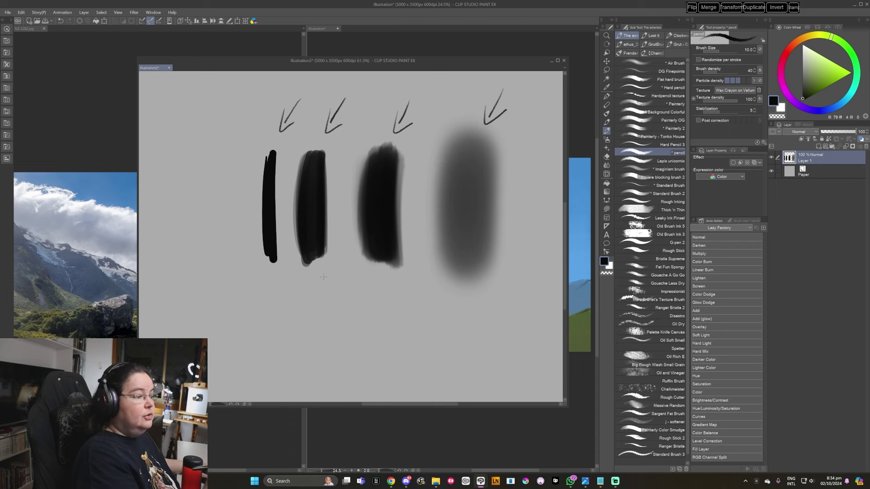
key("ctrl+z")
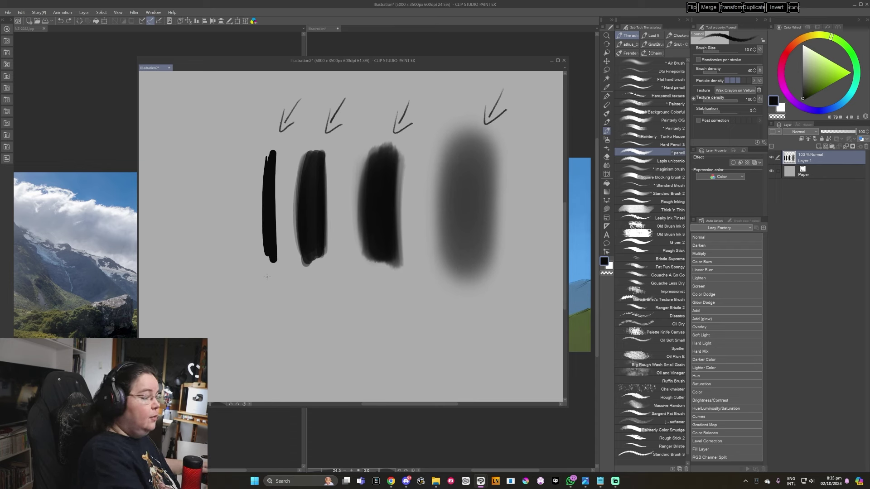
- Finish the DURO label and draw a line linking the two middle strokes
left_click_drag(286, 271, 283, 274)
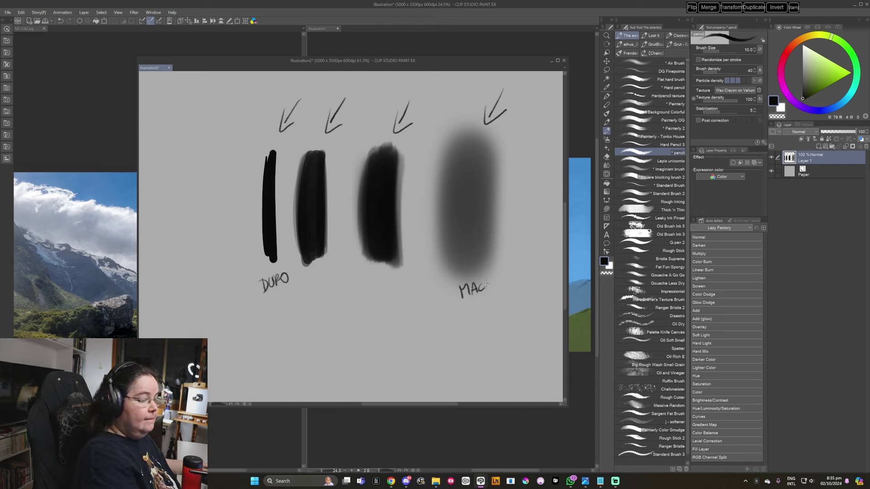
left_click_drag(309, 282, 387, 275)
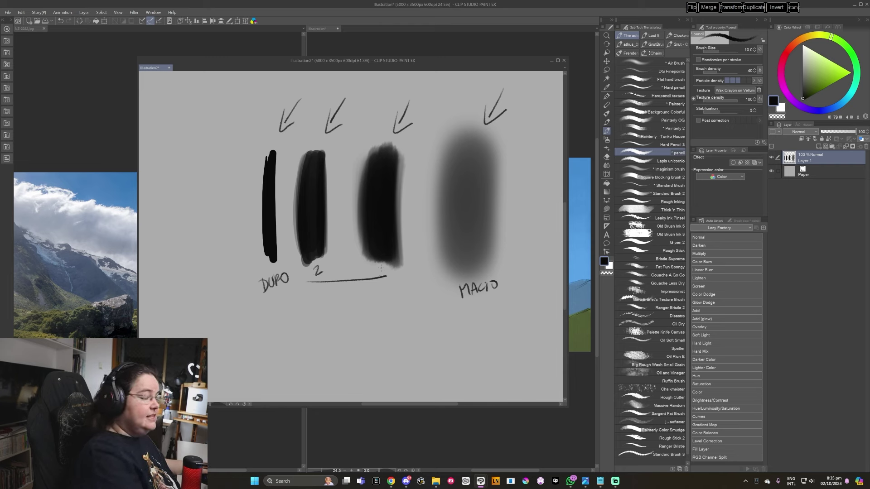
left_click_drag(412, 316, 425, 316)
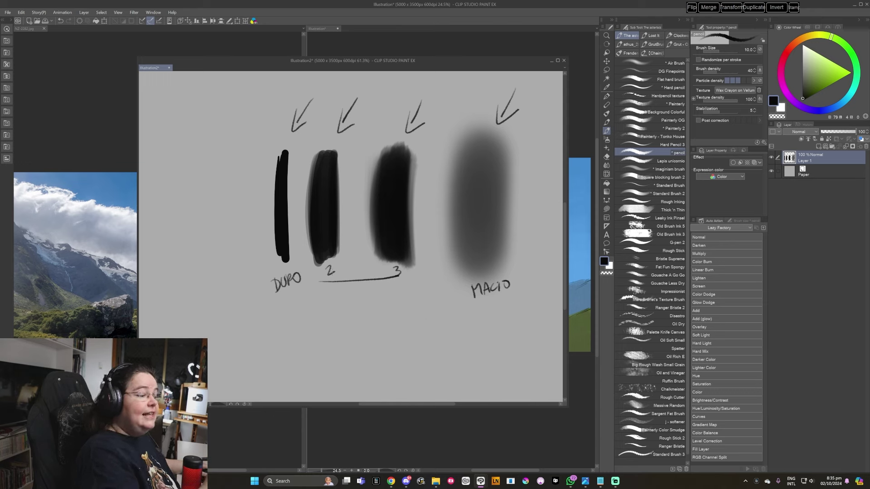
left_click_drag(419, 309, 417, 311)
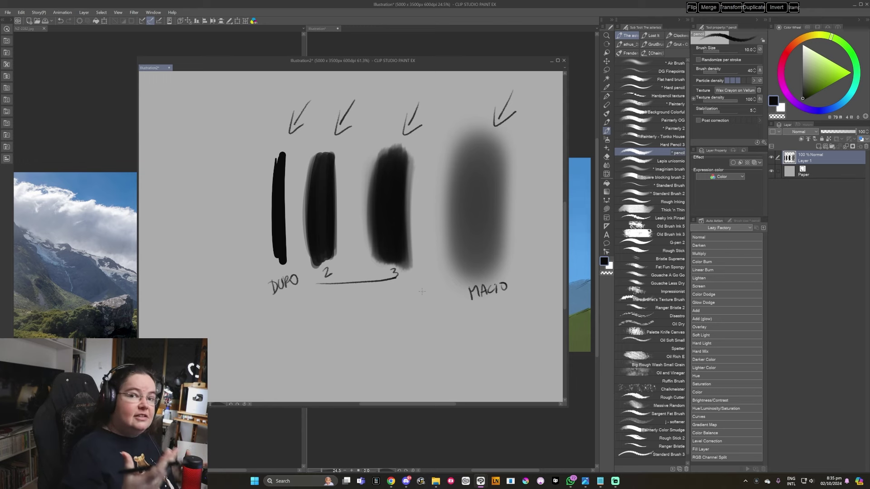
- Circle stroke 3's soft lower edge, add an arrow to DURO, and close the sheet
left_click_drag(503, 230, 480, 268)
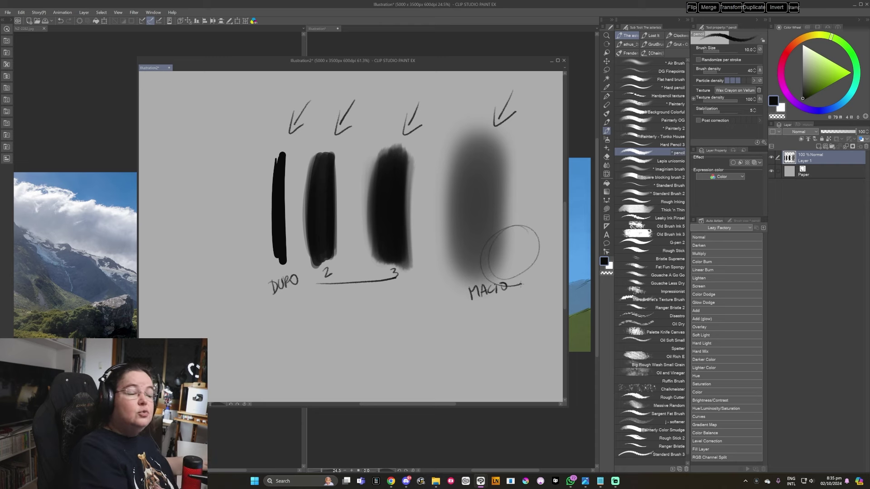
key("ctrl+z")
key("ctrl+z")
left_click_drag(397, 247, 421, 250)
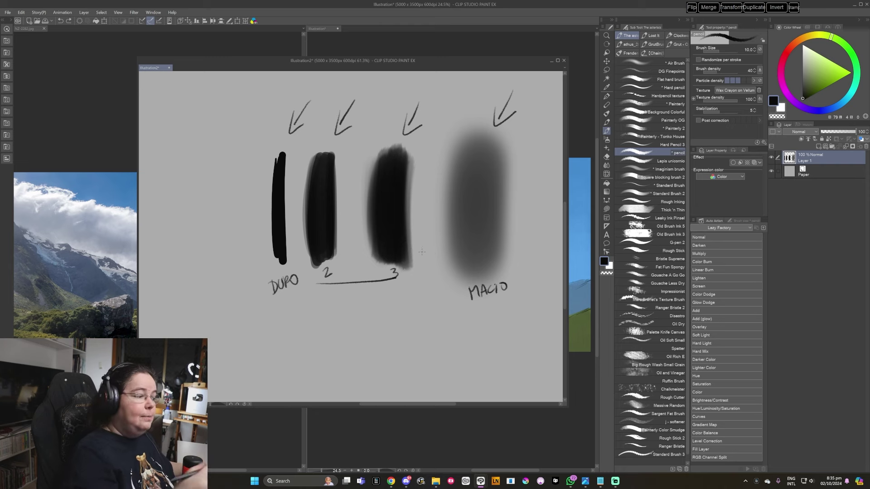
left_click_drag(264, 260, 257, 280)
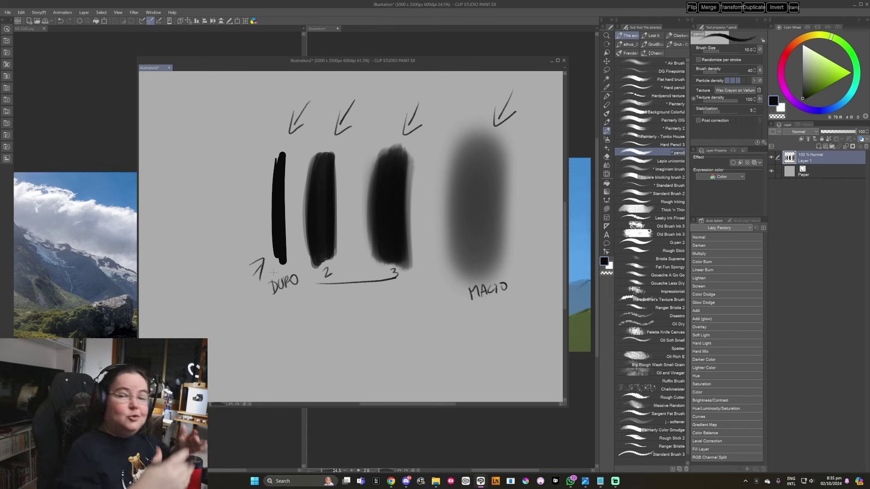
left_click(564, 60)
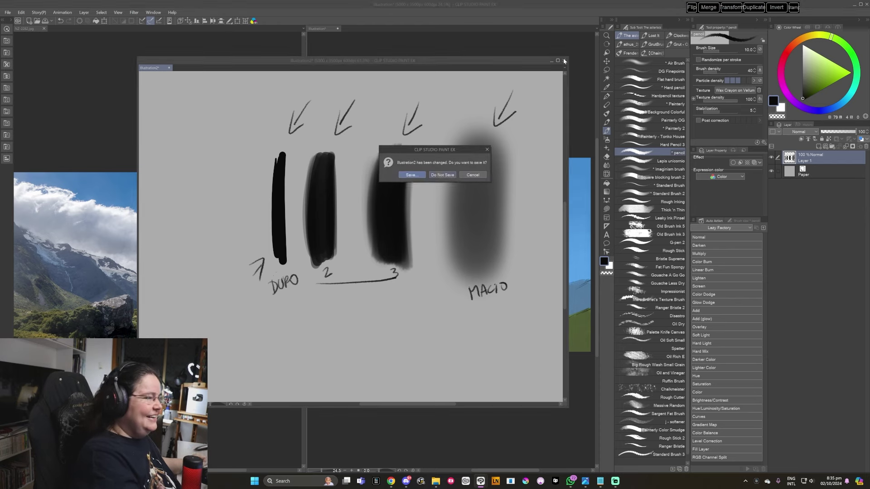
- Dismiss the save prompt and set Square blocking brush 2 to size 150 with dark olive green
left_click(438, 175)
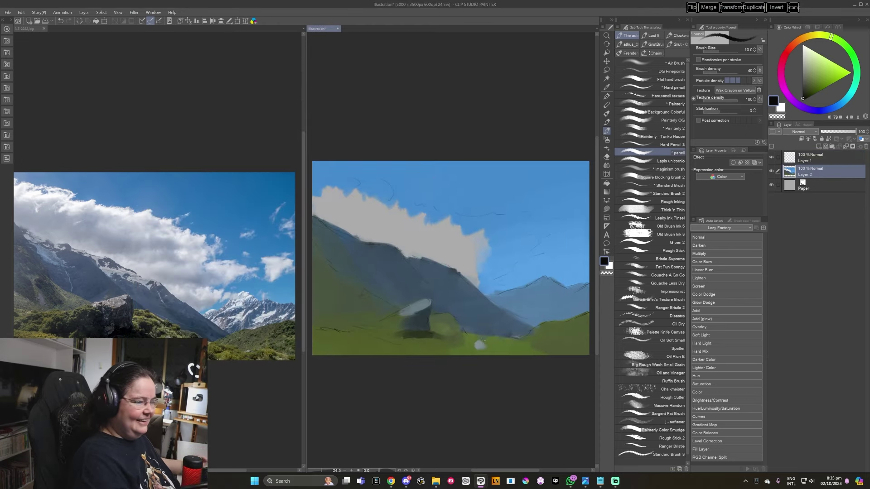
left_click(646, 179)
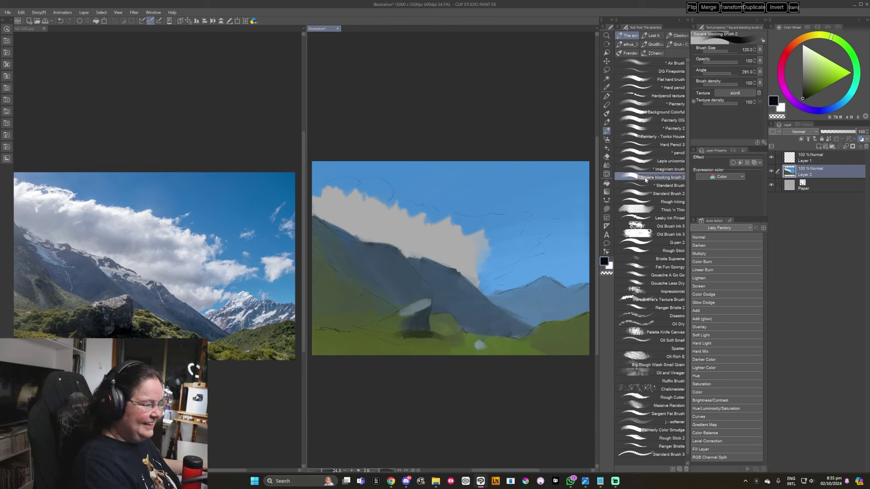
left_click(404, 327, "alt")
key("bracketright")
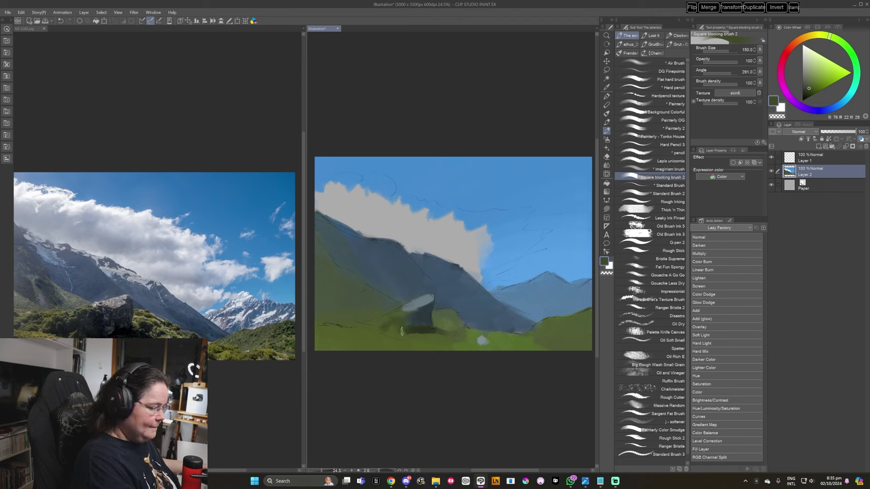
- Eyedrop darker foreground greens and a dark blue-grey from the landscape painting
left_click(402, 331, "alt")
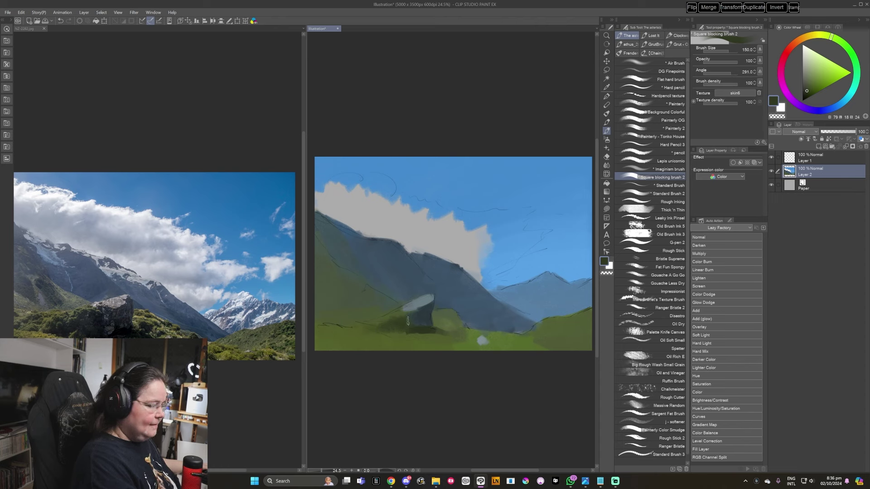
left_click(401, 331, "alt")
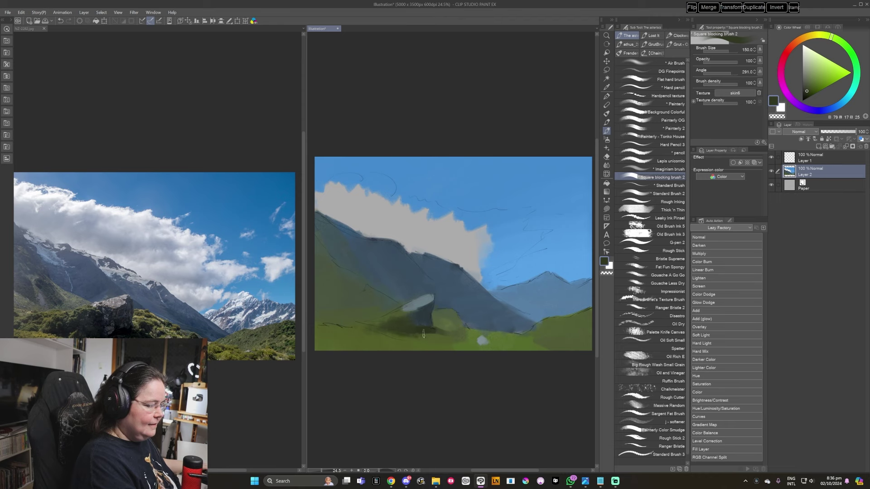
left_click(426, 317, "alt")
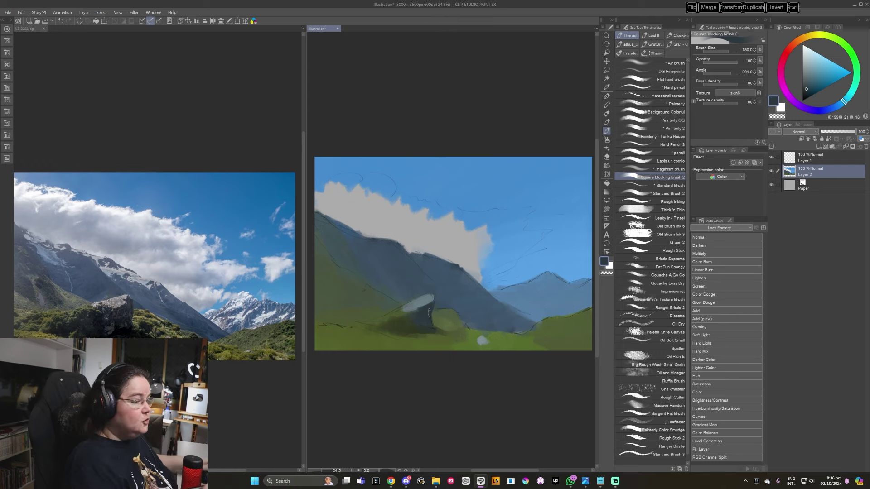
left_click_drag(390, 325, 403, 317)
left_click(404, 318, "alt")
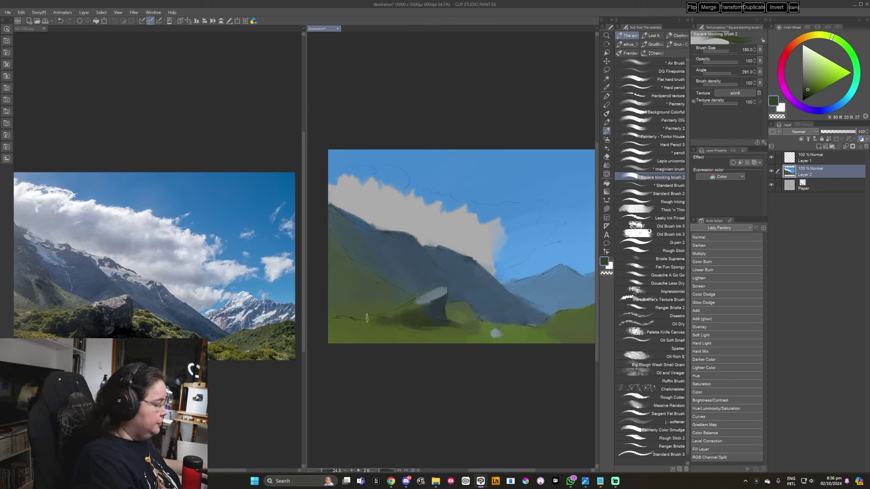
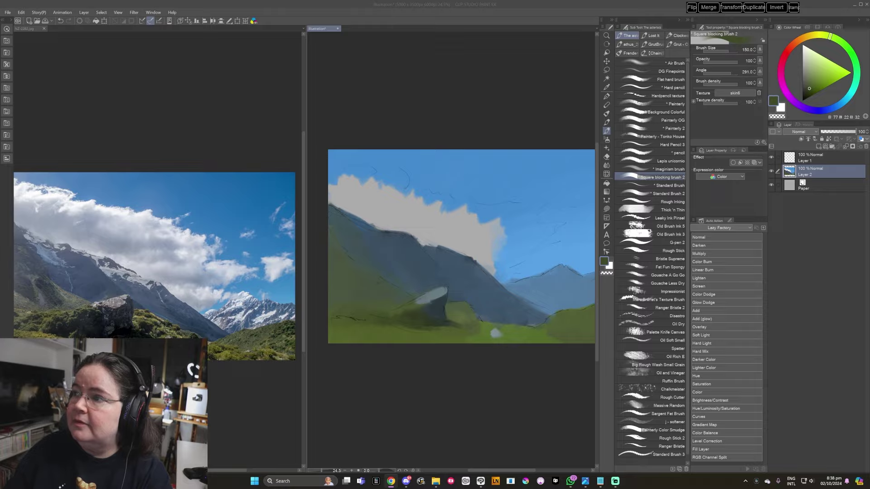
- Switch from the painting to the Chrome 'watercolor palette' Google Images search
key("alt+Tab")
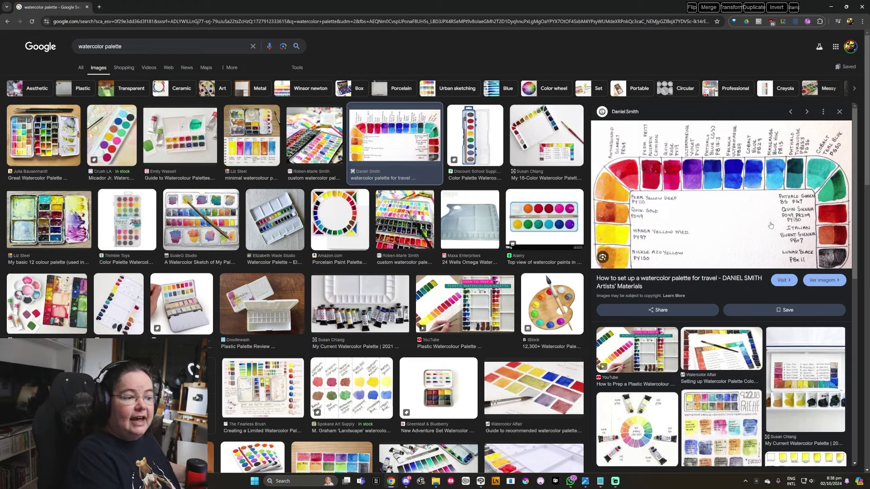
mouse_move(720, 194)
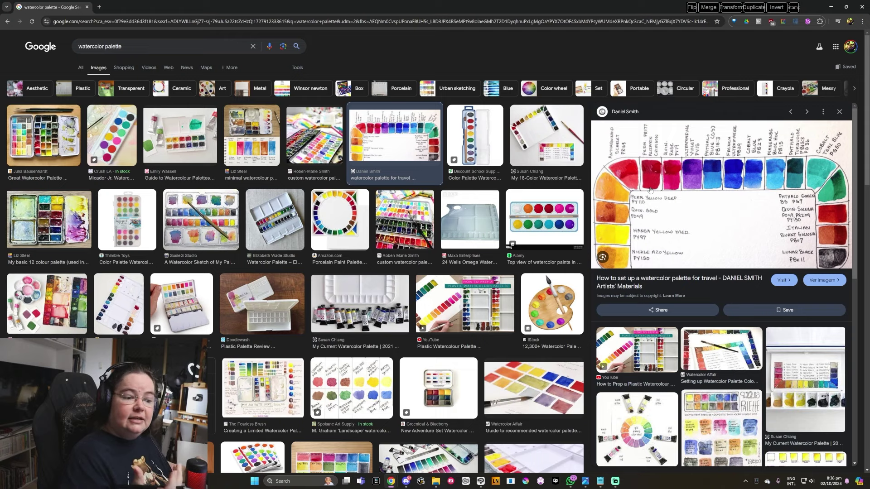
- Preview a labelled watercolor palette example, then bring the Instagram Samus artwork post forward and enlarge it
left_click(807, 380)
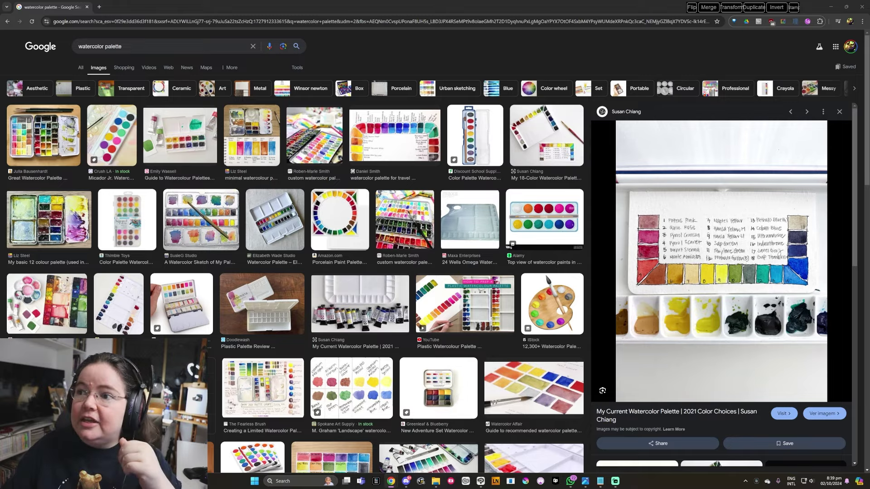
left_click_drag(869, 358, 590, 3)
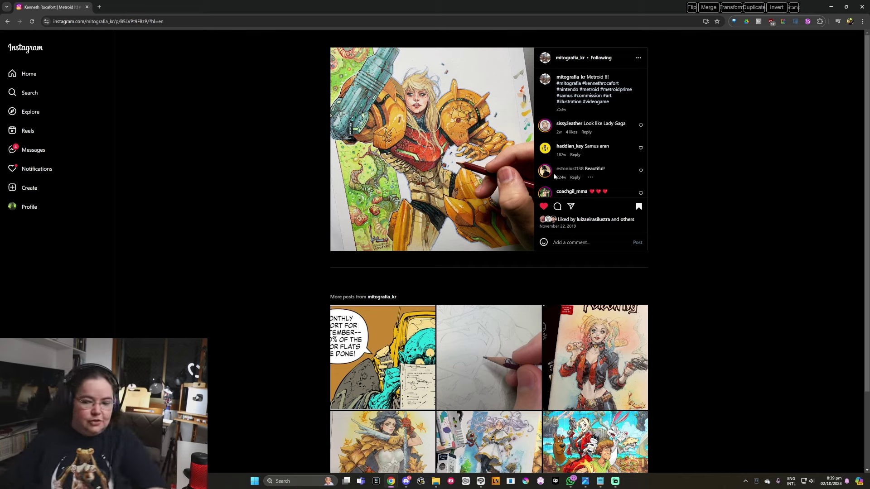
key("ctrl+plus")
key("ctrl+plus")
key("ctrl+plus")
key("ctrl+plus")
key("ctrl+plus")
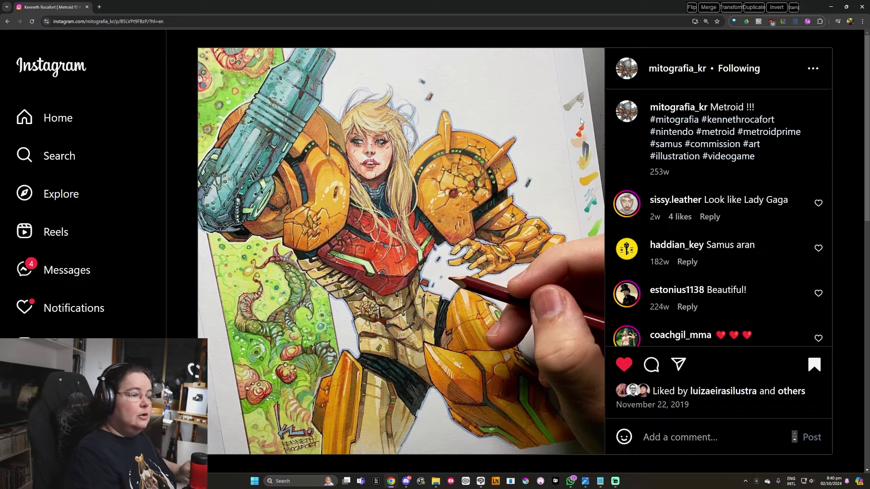
- Close the Instagram window and preview The Fearless Brush's limited outdoor palette photo
left_click(862, 7)
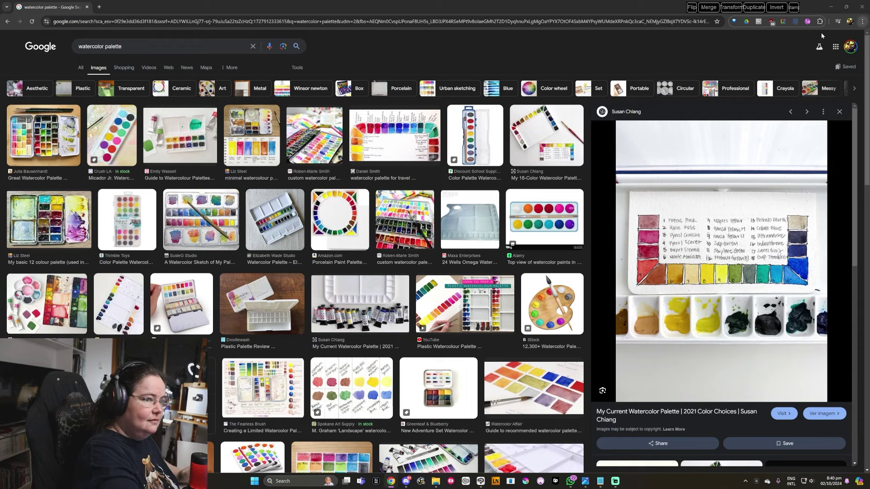
left_click(286, 372)
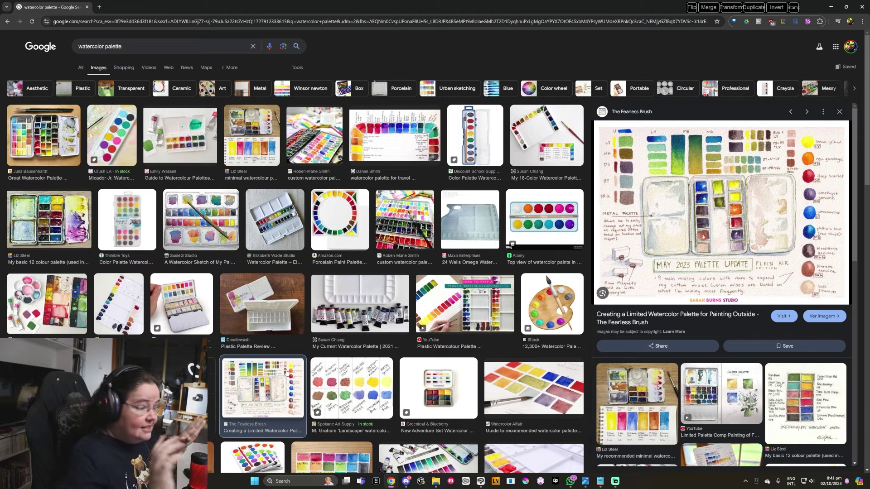
- Return to the mountain valley painting in Clip Studio Paint
key("alt+Tab")
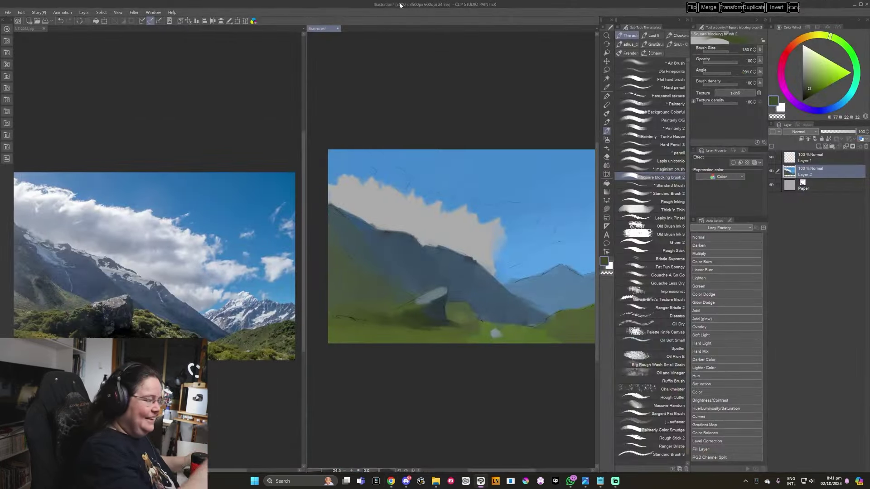
- Paint darker grass shadows and a small blue-grey boulder, sampling canvas colours at brush sizes 60–120
key("[")
left_click(404, 302, "alt")
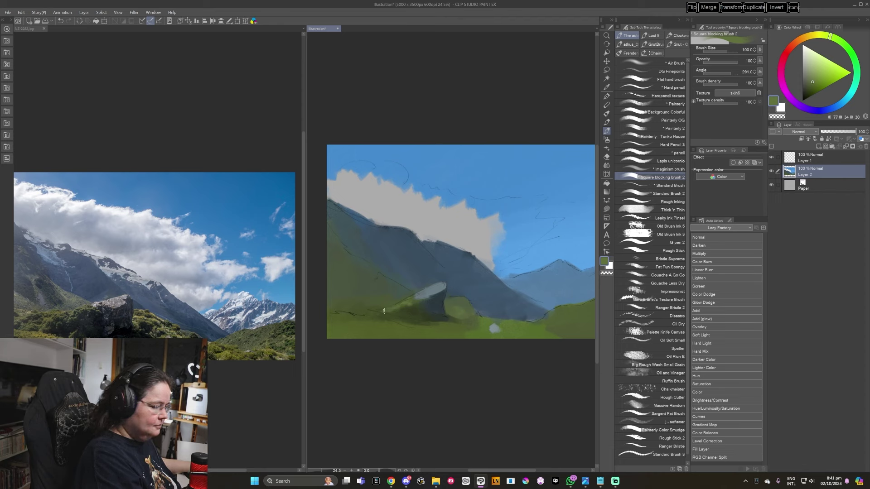
left_click(413, 305, "alt")
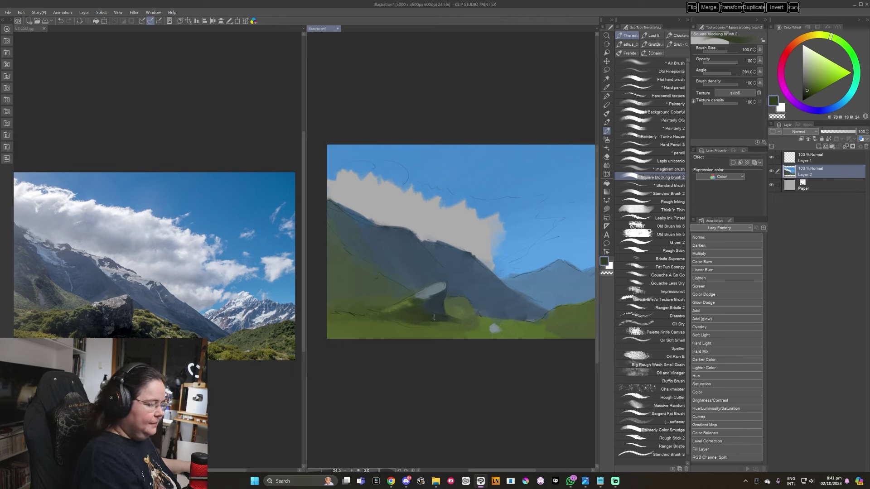
key("bracketright")
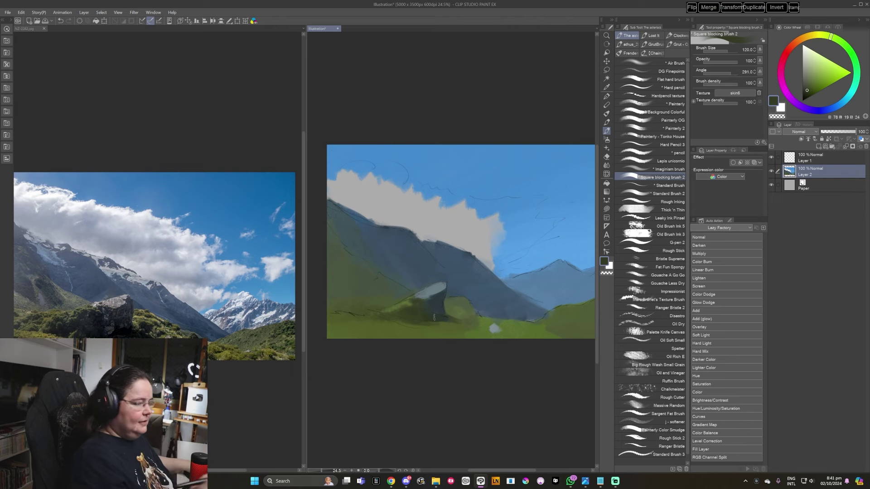
left_click(435, 297, "alt")
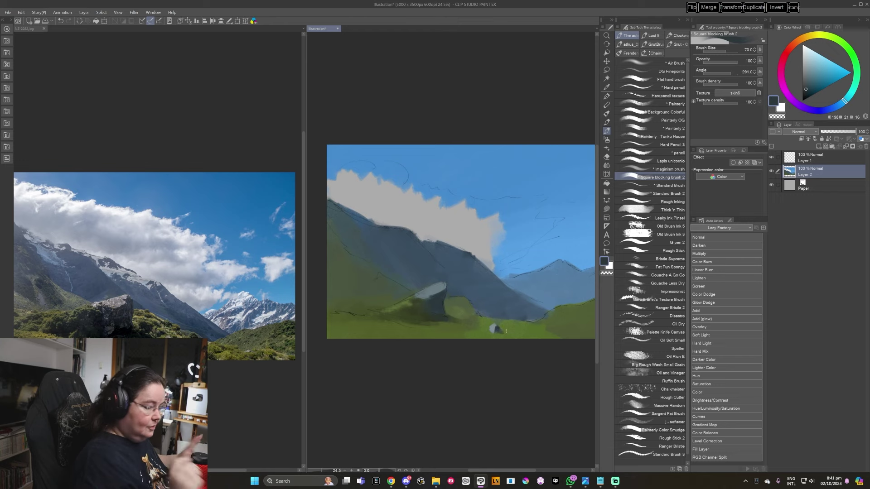
key("bracketleft")
left_click(449, 314, "alt")
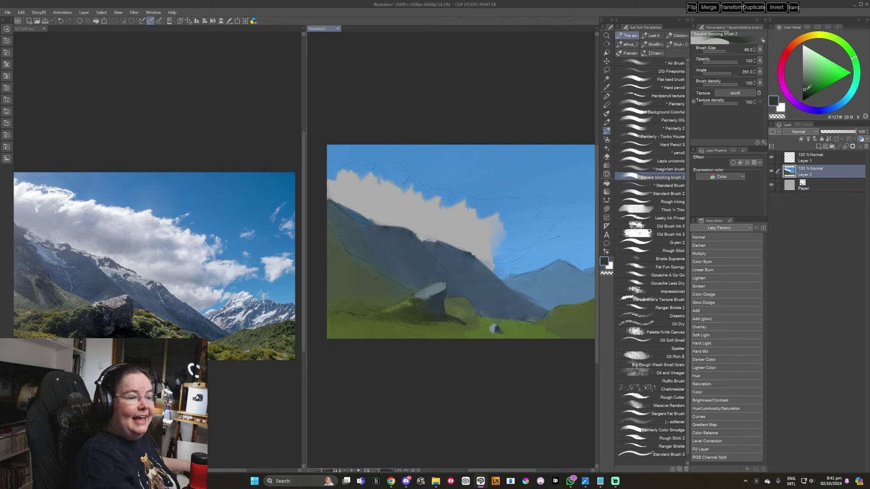
key("bracketright")
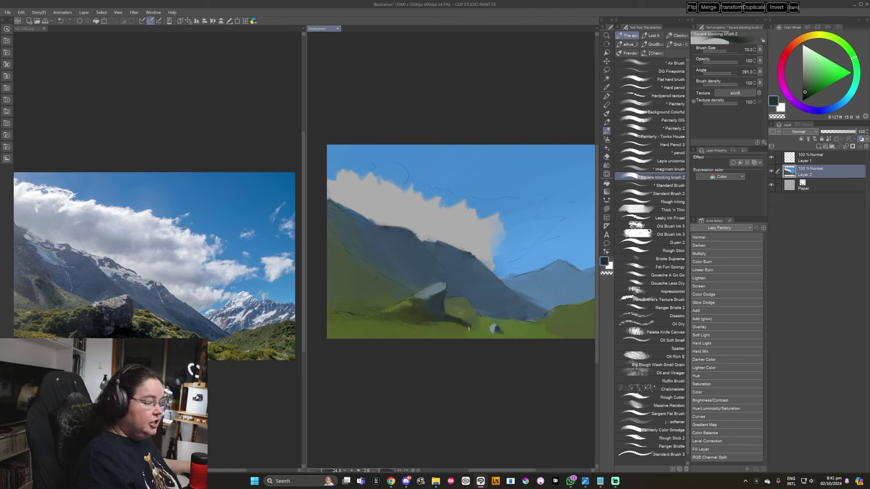
left_click(459, 316, "alt")
left_click(479, 324, "alt")
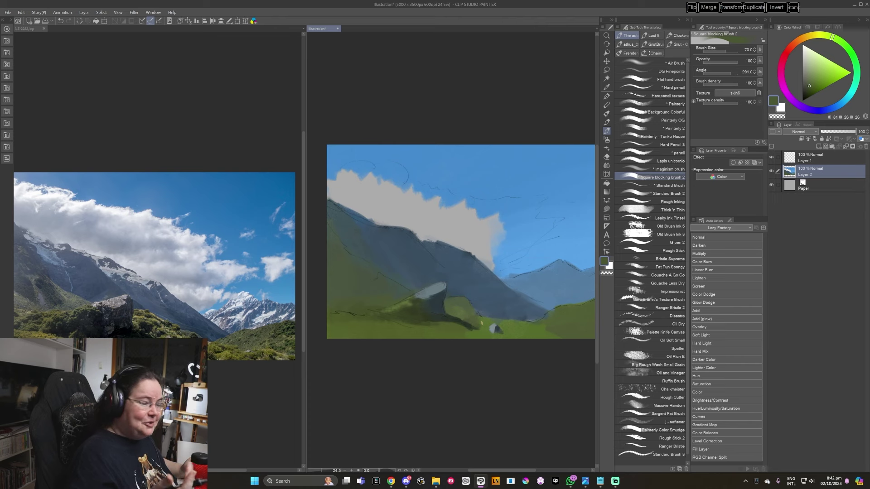
- Darken the shadow beside the large rock with a very dark green at brush size 100
scroll(466, 320, "down", 1)
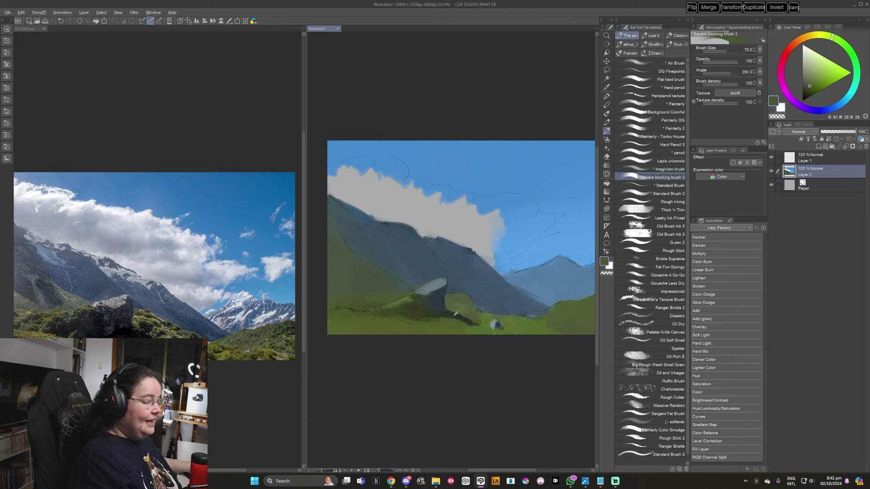
left_click(458, 303, "alt")
key("bracketright")
key("bracketright")
mouse_move(459, 312)
left_mouse_down()
mouse_move(467, 315)
mouse_move(469, 300)
left_mouse_up()
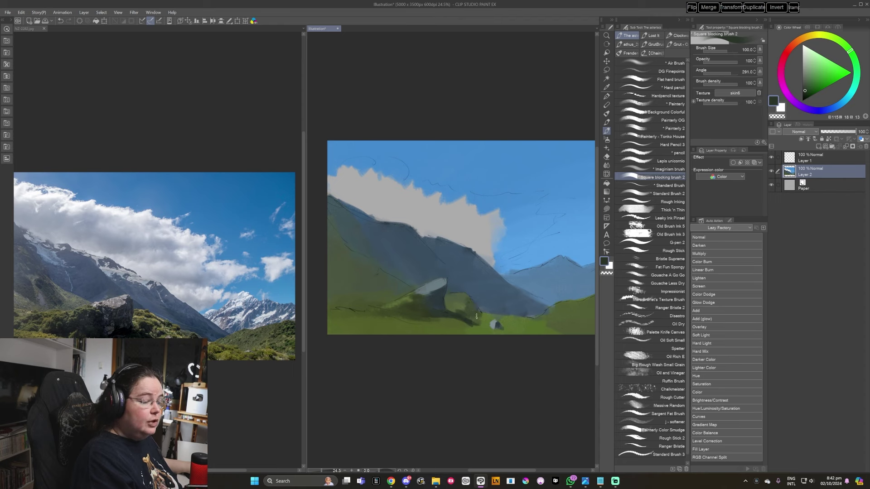
- Paint lighter green grass right of the rock, resampling greens at brush size 70
left_click(462, 309, "alt")
left_click(468, 308, "alt")
left_click(458, 308, "alt")
left_click_drag(458, 308, 469, 315)
left_click(470, 315, "alt")
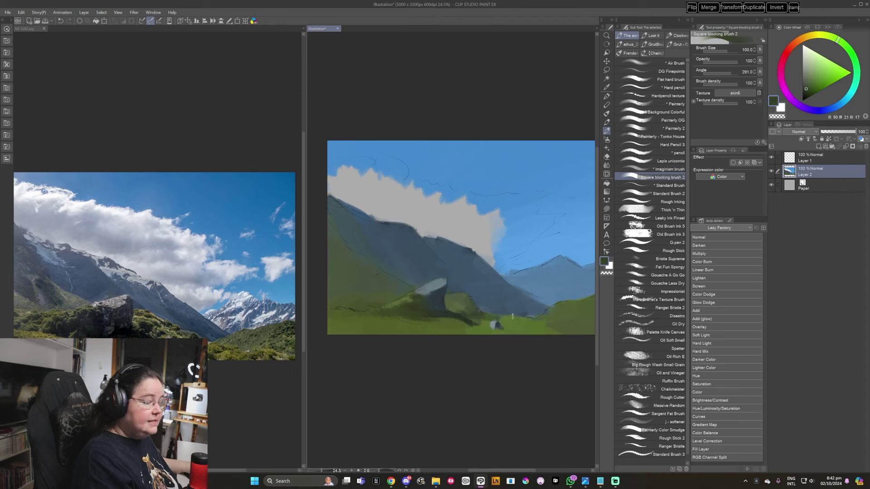
key("bracketleft")
key("bracketleft")
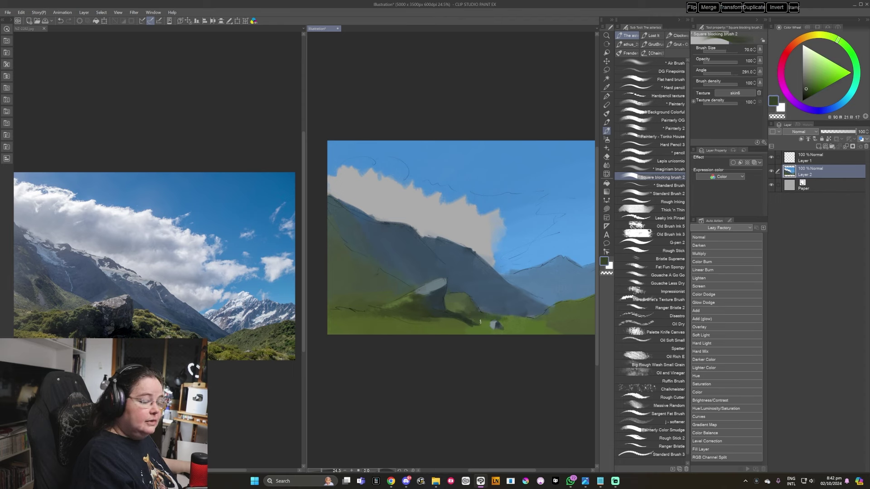
left_click(477, 324, "alt")
left_click(510, 318, "alt")
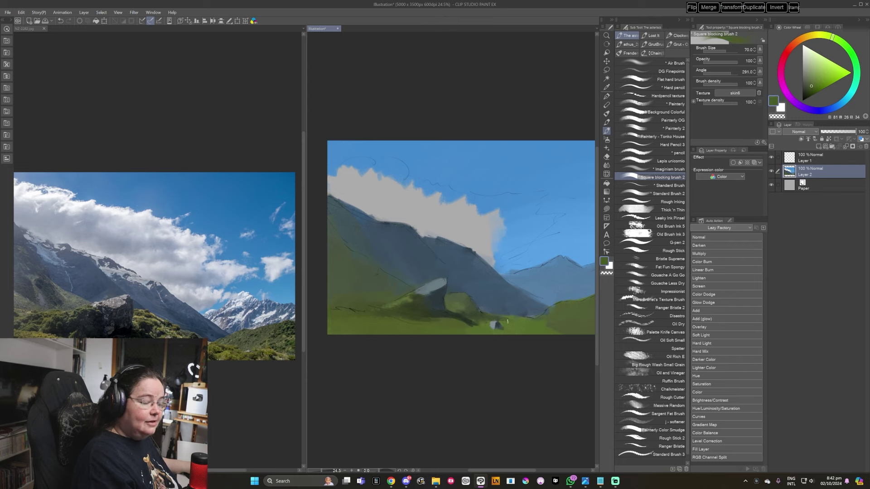
left_click(509, 320, "alt")
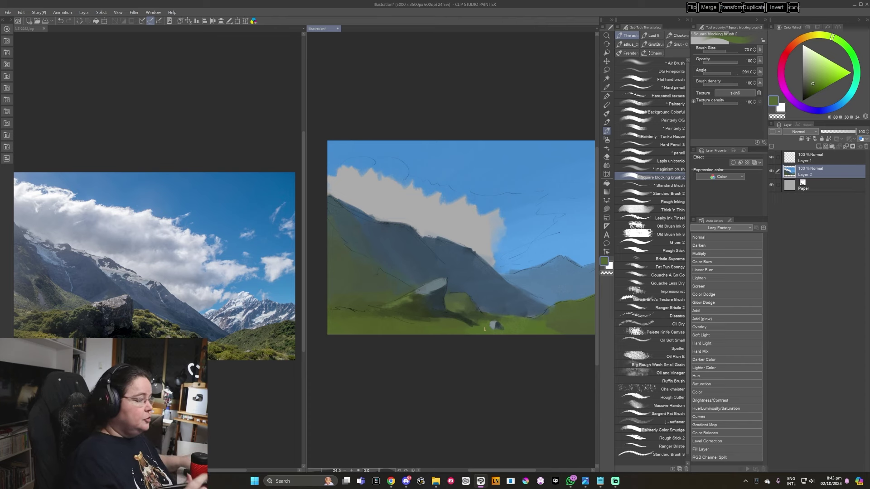
- Sample dark and olive greens at brush size 120, then switch to the 'force dynamic life drawing' search
left_click(505, 319, "alt")
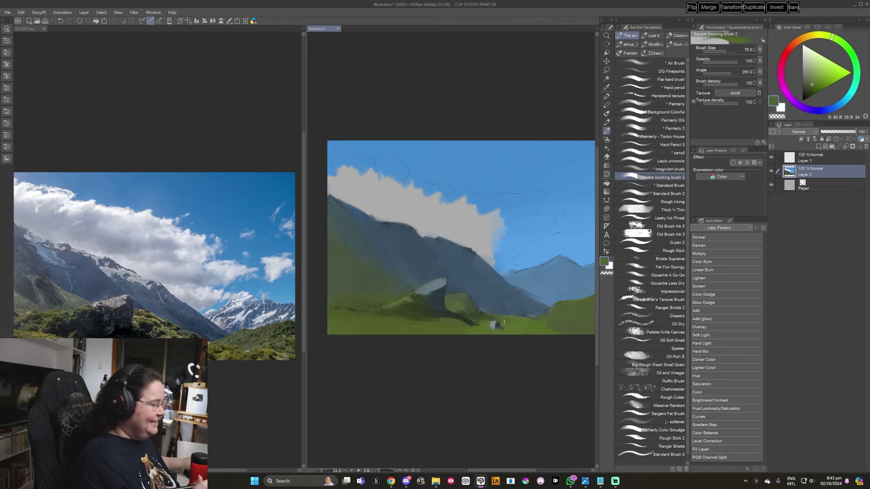
left_click(471, 326, "alt")
left_click(476, 327, "alt")
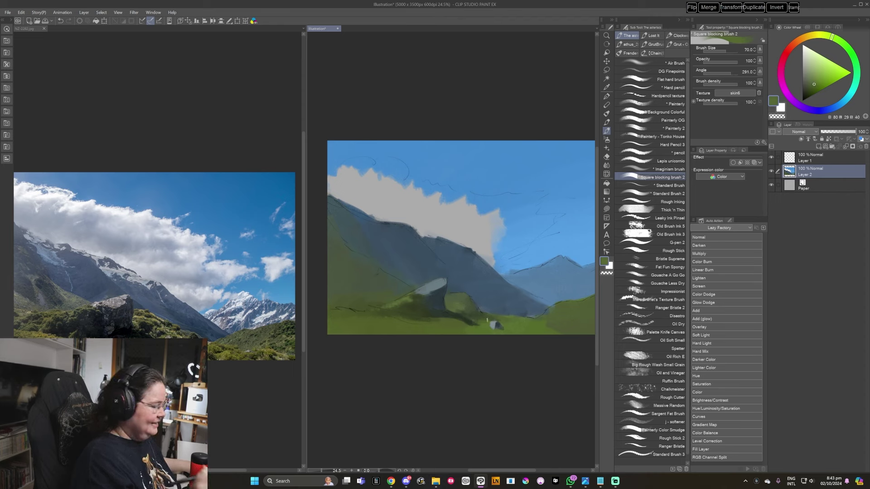
left_click(453, 330, "alt")
key("bracketright")
key("bracketright")
key("bracketright")
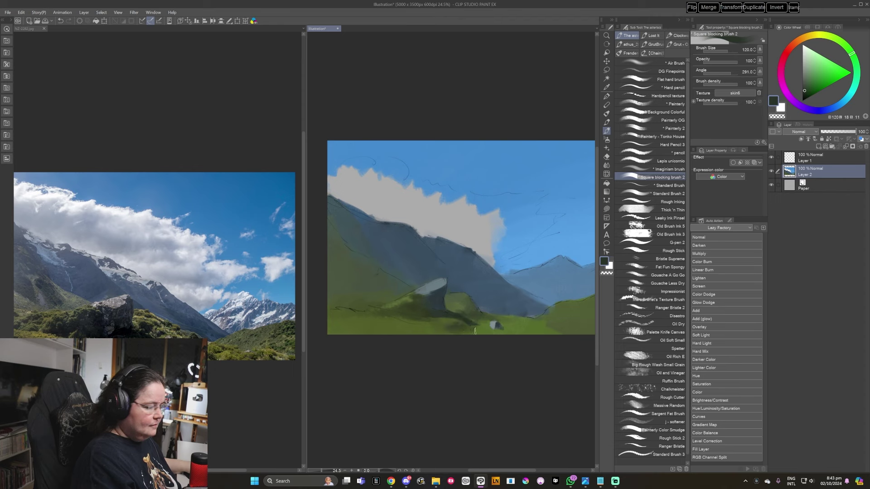
left_click(439, 330, "alt")
left_click(435, 326, "alt")
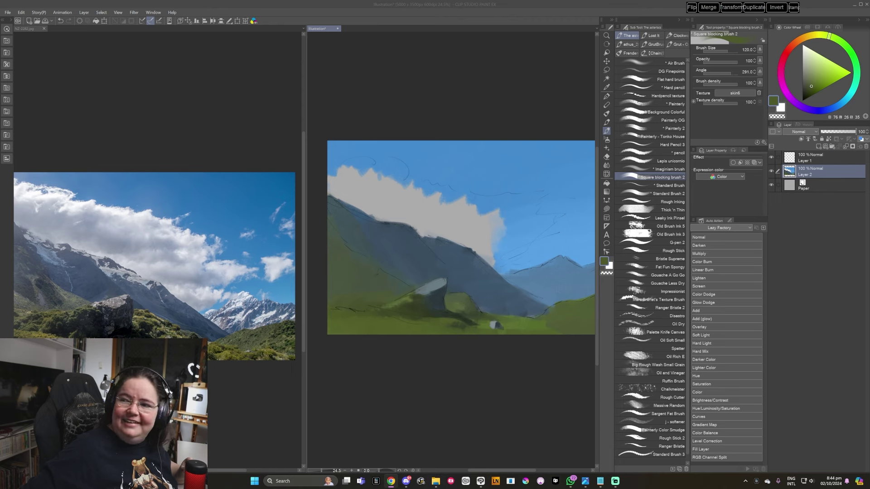
key("alt+Tab")
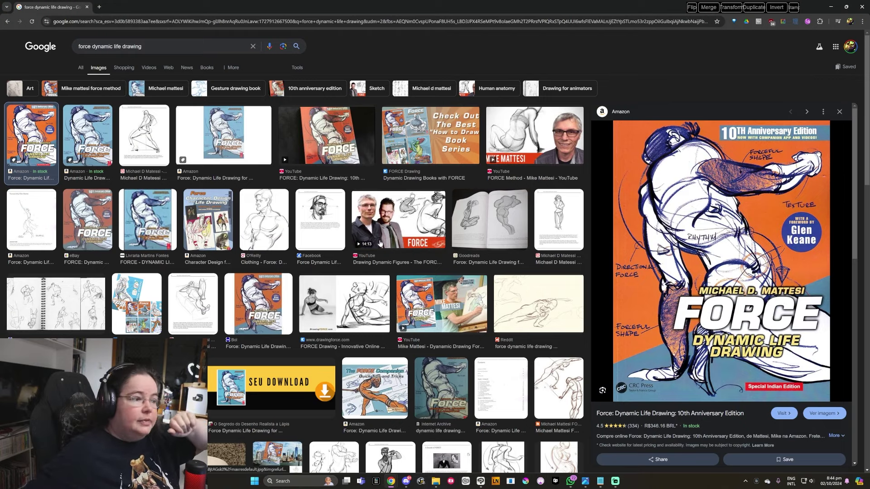
- Preview the Force book covers, Goodreads page photo and drawing example, then close Chrome
left_click(88, 142)
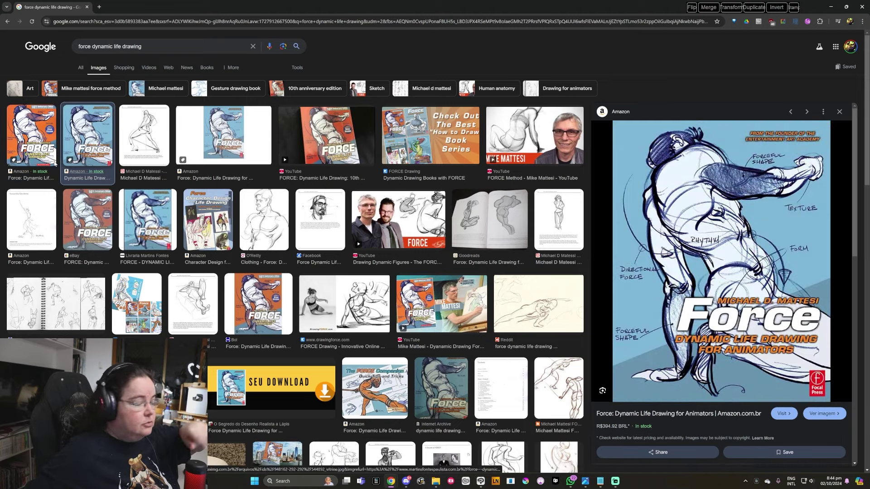
left_click(31, 136)
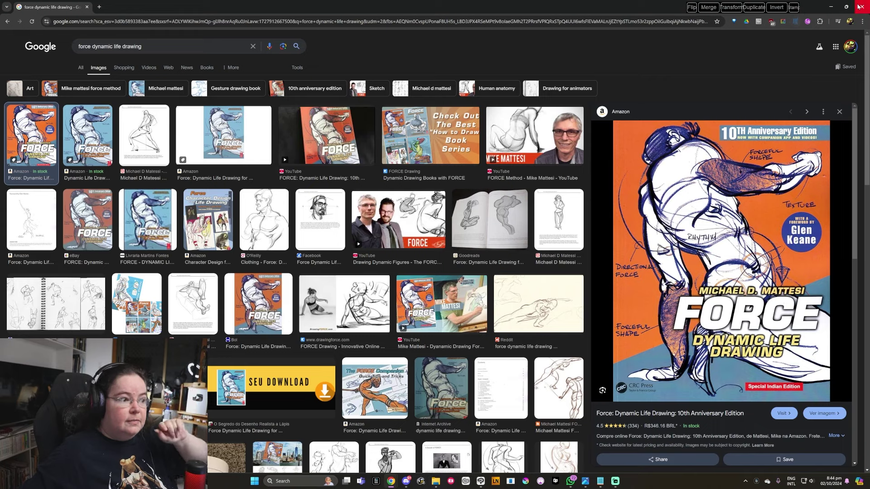
left_click(509, 203)
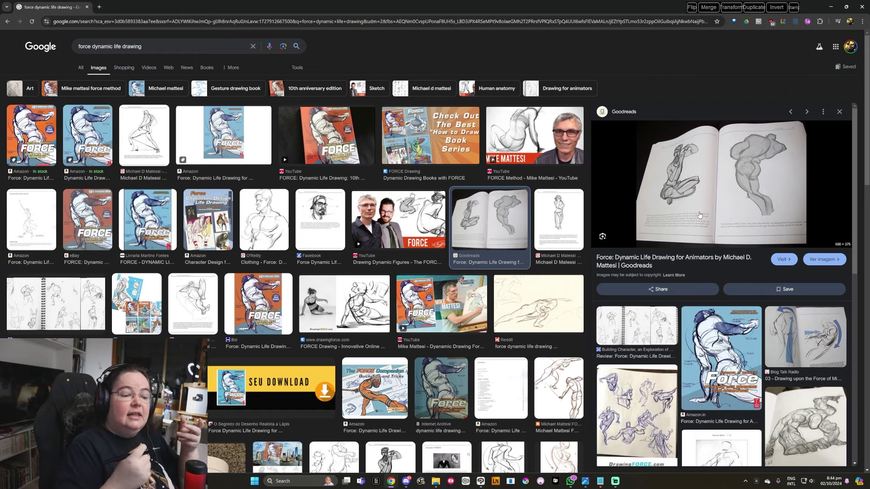
left_click(793, 333)
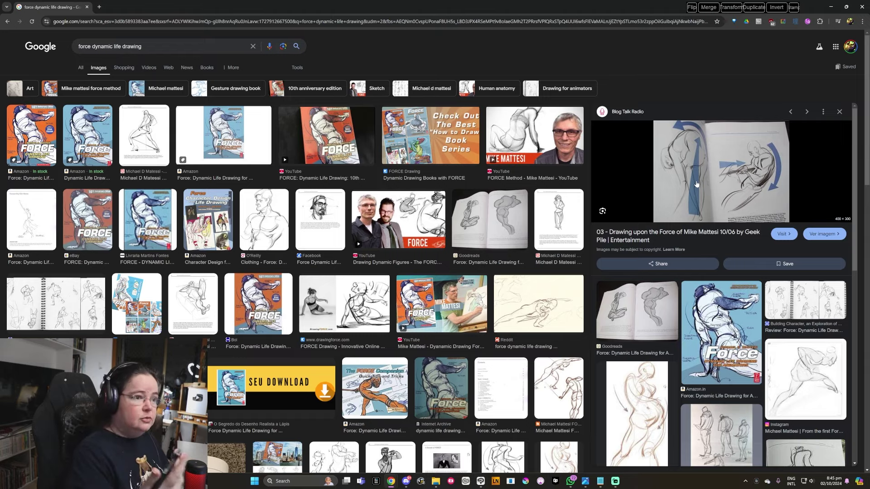
left_click(862, 7)
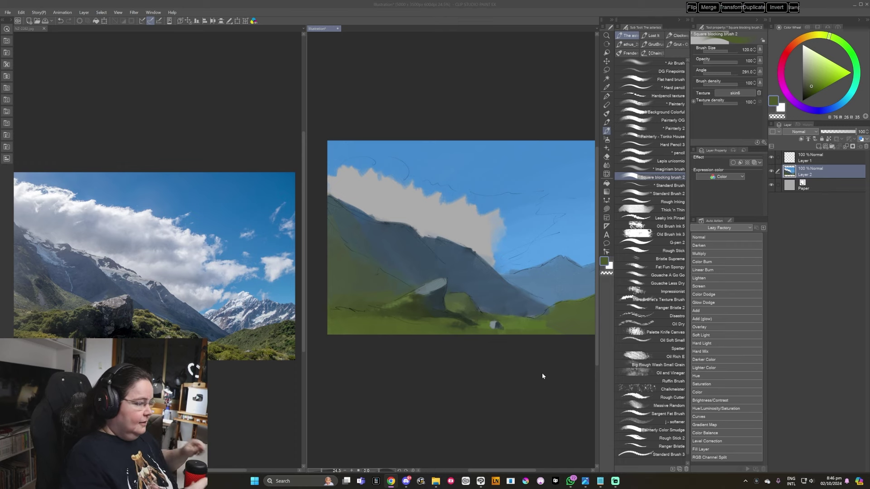
- Refocus the painting and sample grass greens while reducing the brush from 170 to 120
left_click(499, 360)
left_click_drag(458, 338, 472, 335)
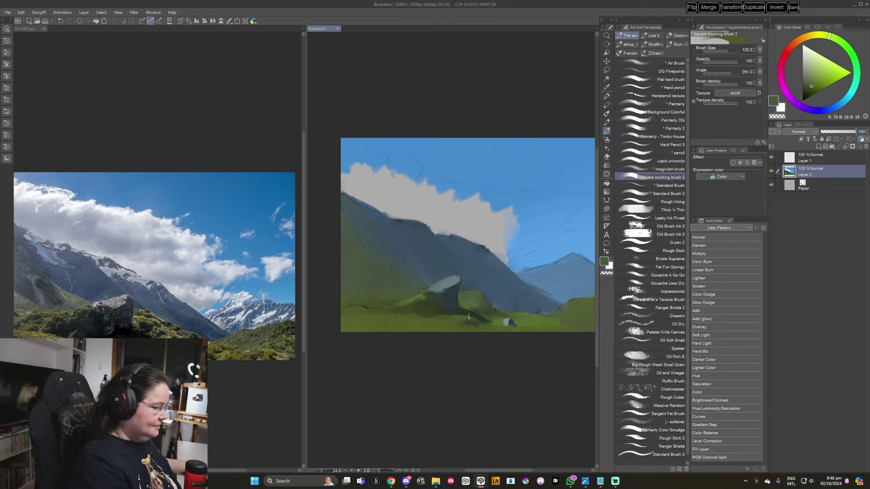
key("bracketleft")
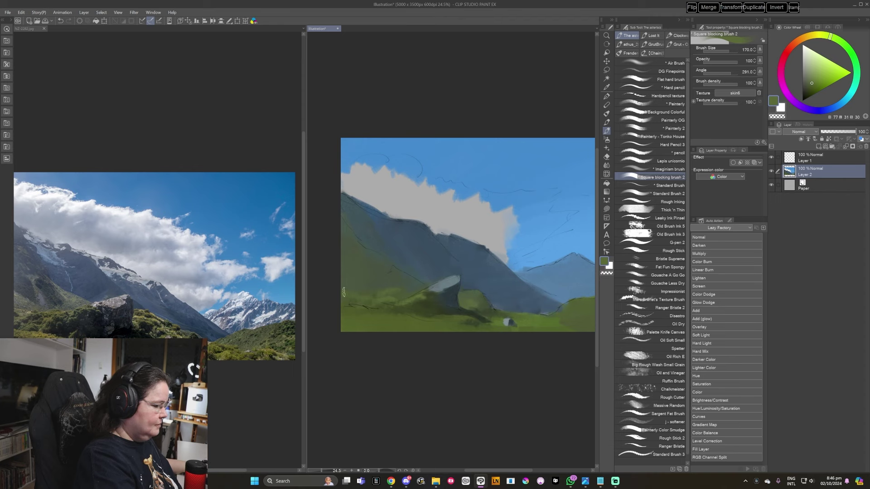
left_click(391, 297, "alt")
key("bracketleft")
key("bracketleft")
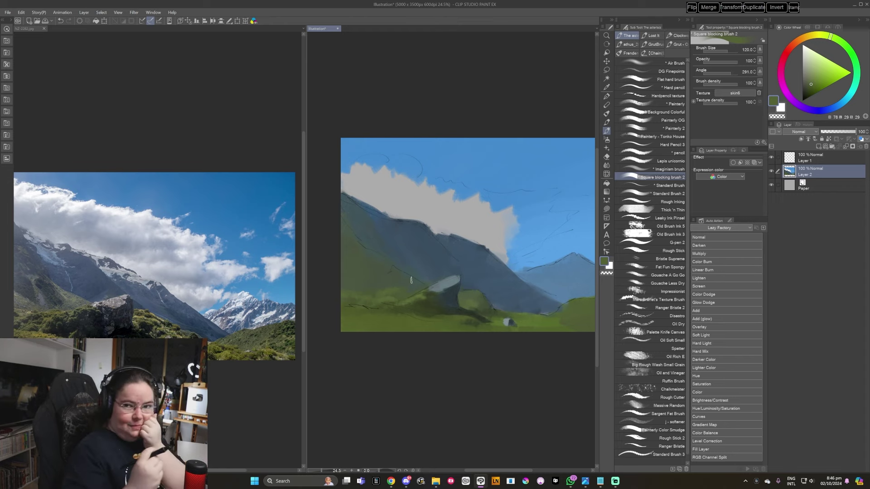
left_click(423, 302, "alt")
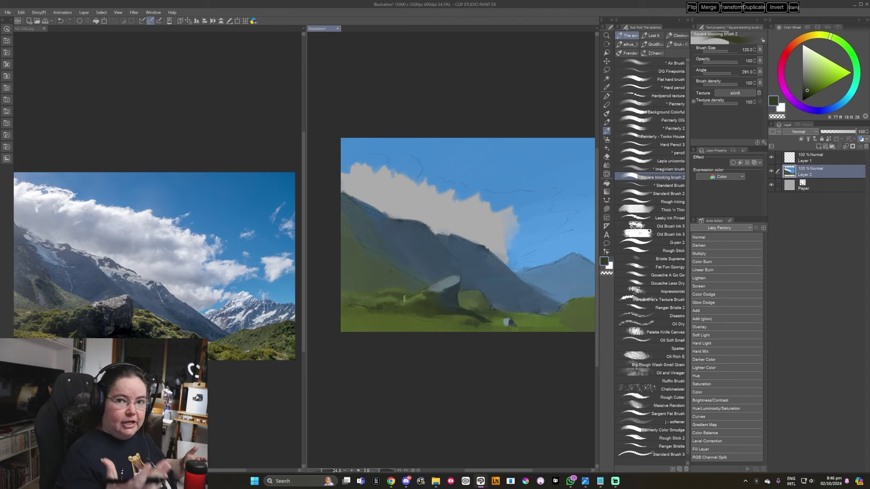
- Shrink the brush to 30 and sample several bluish greys from the rock
key("bracketleft")
left_click(438, 285, "alt")
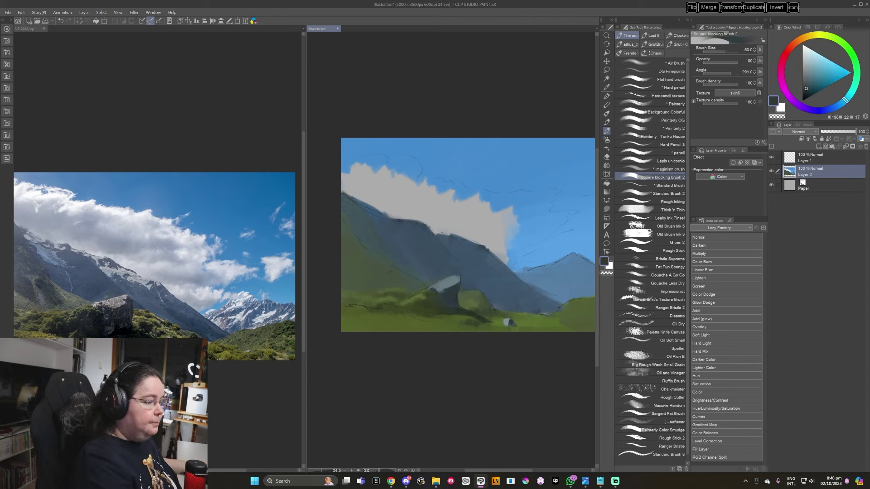
key("bracketleft")
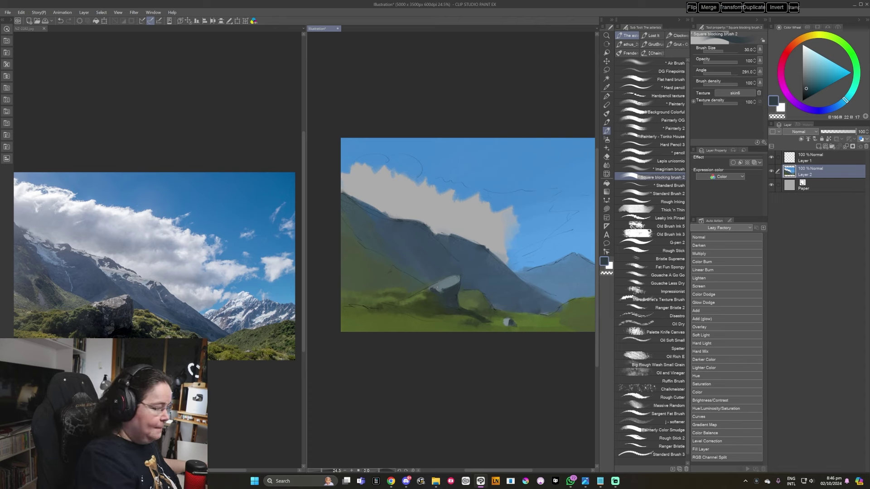
left_click(448, 285, "alt")
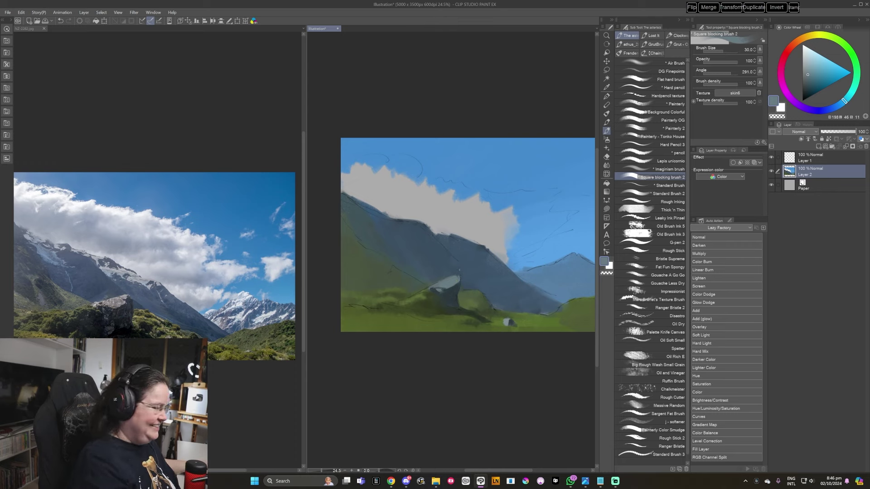
left_click(452, 281, "alt")
left_click(457, 280, "alt")
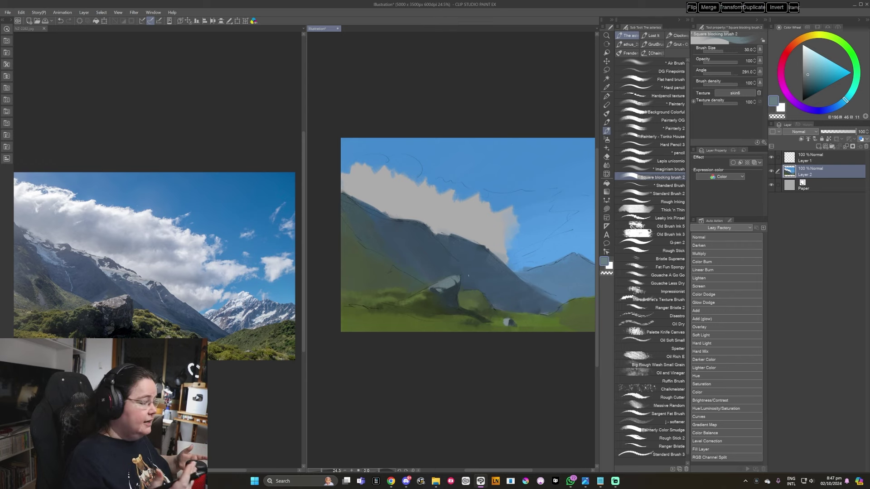
- Nudge the canvas and switch to the 1a coluna brush set with graphite 6 at size 120
left_click_drag(487, 314, 486, 319)
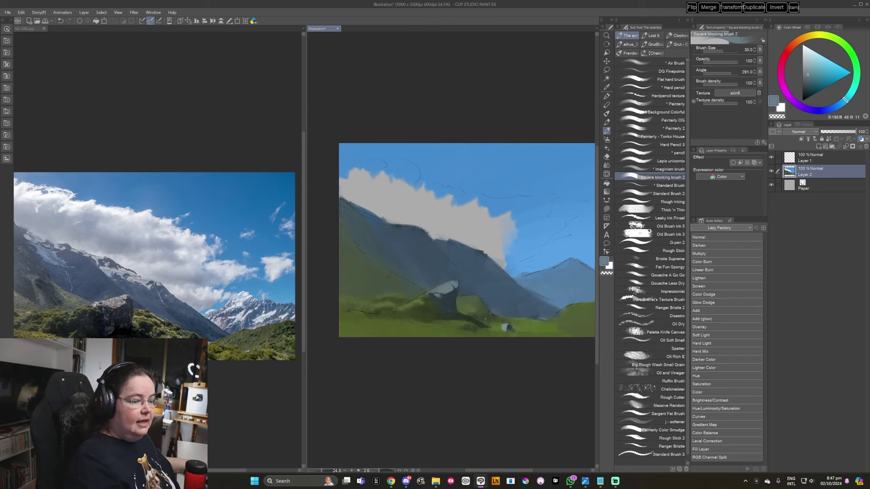
left_click(605, 124)
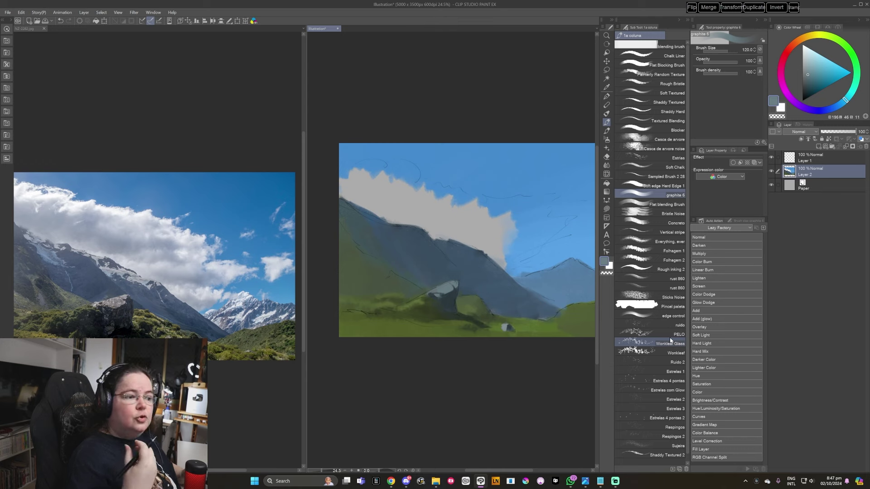
- Return to Square blocking brush 2 and save the painting, then pick Leaky Ink Pinsel
left_click(608, 131)
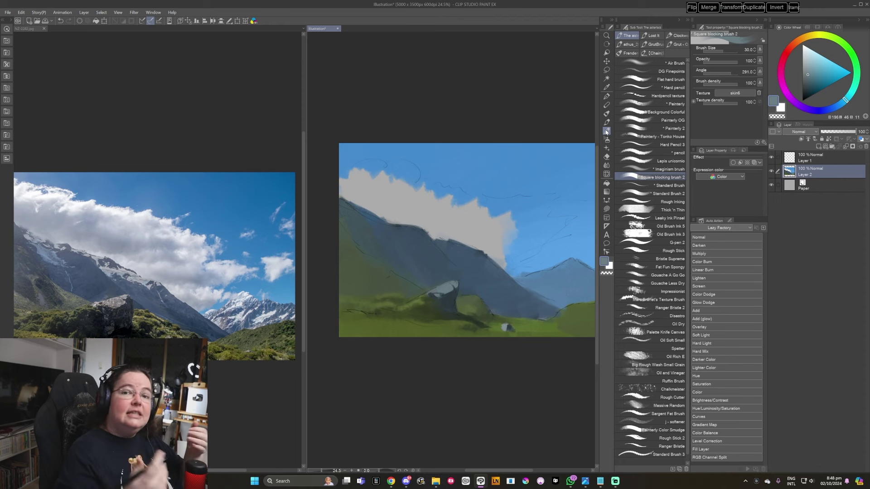
key("ctrl+s")
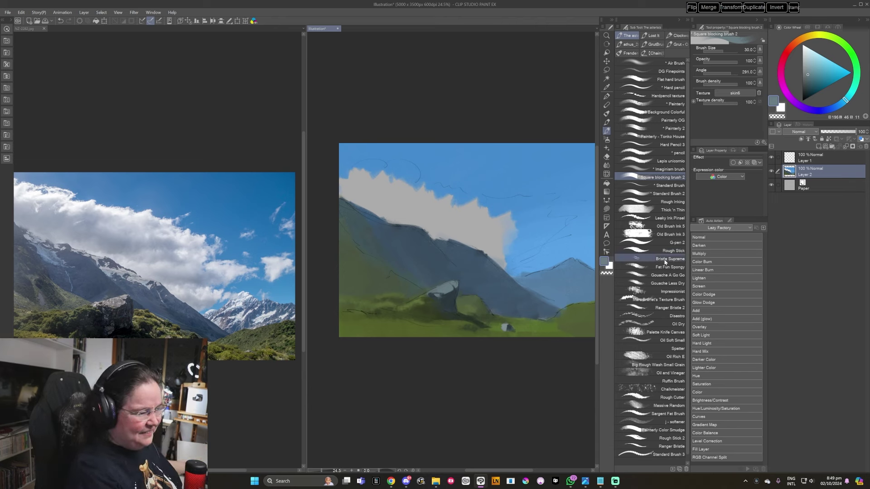
left_click(670, 218)
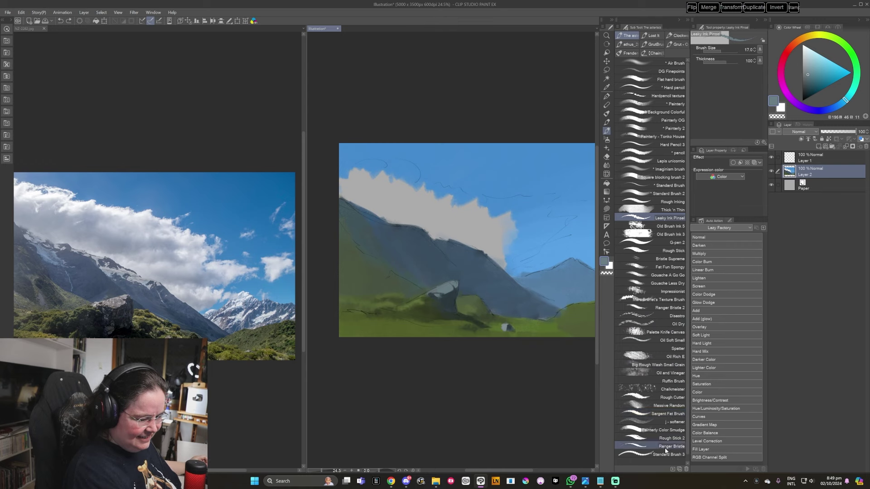
- Test the Rough inking 2 and Rough Bristle brushes, undo the stroke, and go back to Leaky Ink Pinsel
left_click(607, 123)
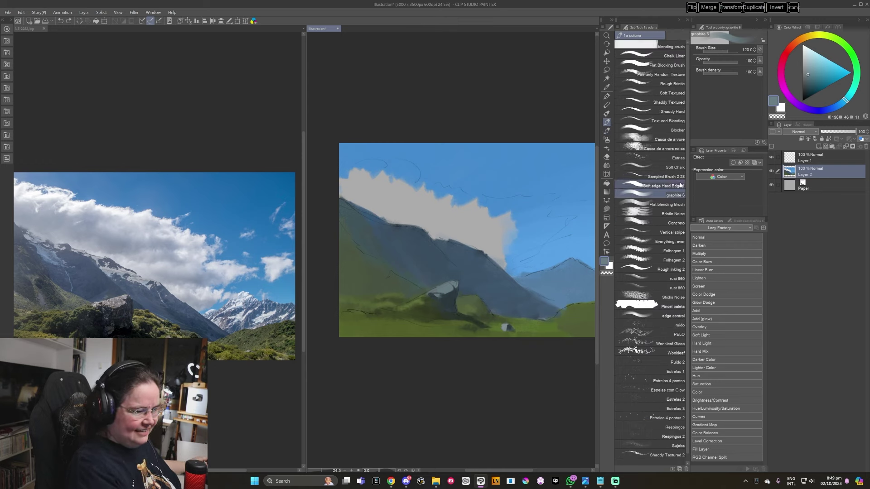
left_click(672, 270)
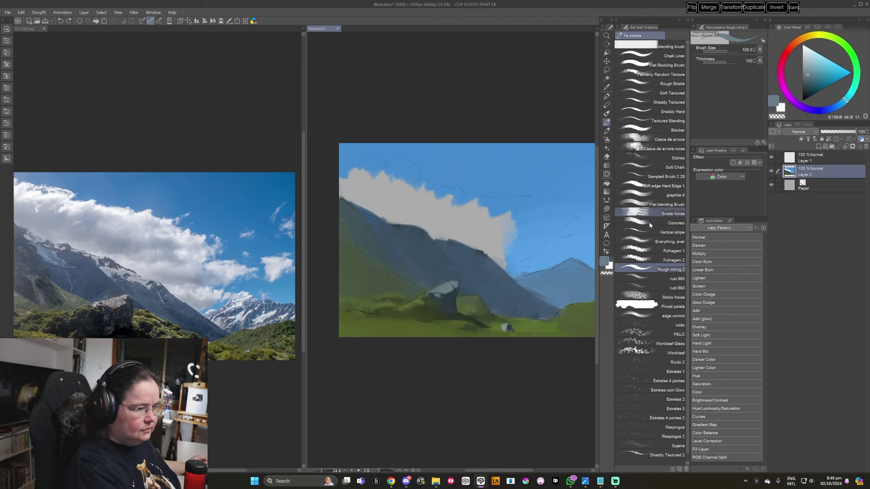
left_click(672, 84)
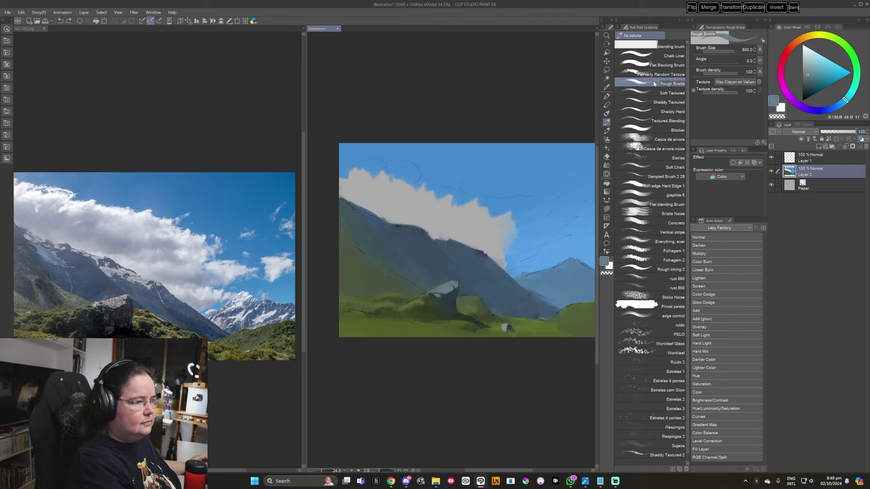
left_click_drag(511, 252, 531, 246)
key("ctrl+z")
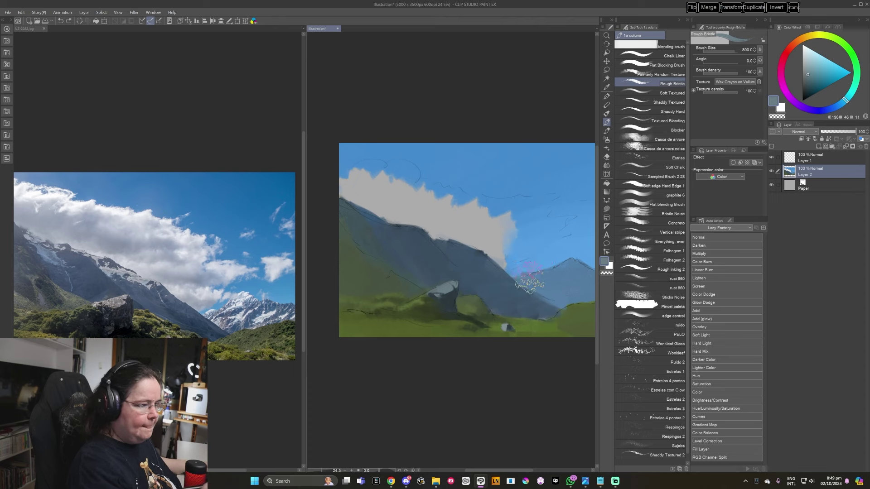
left_click(607, 132)
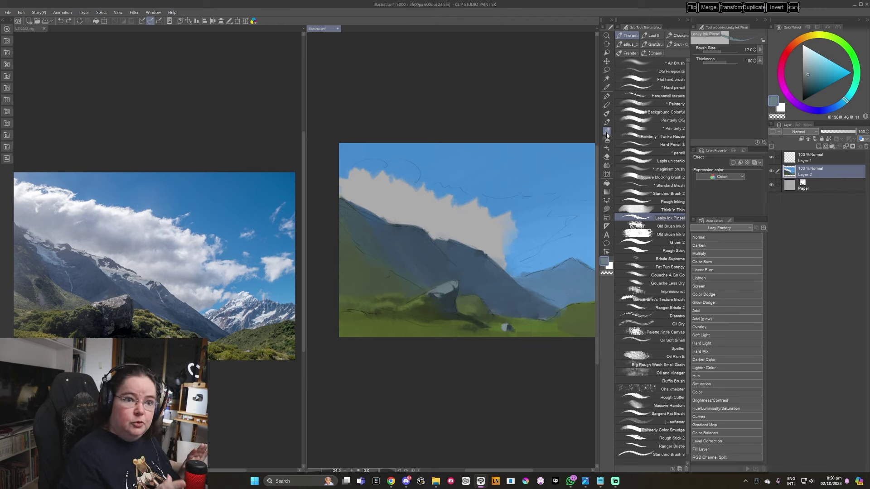
- Create a new blank canvas in its own resized window
left_click(8, 12)
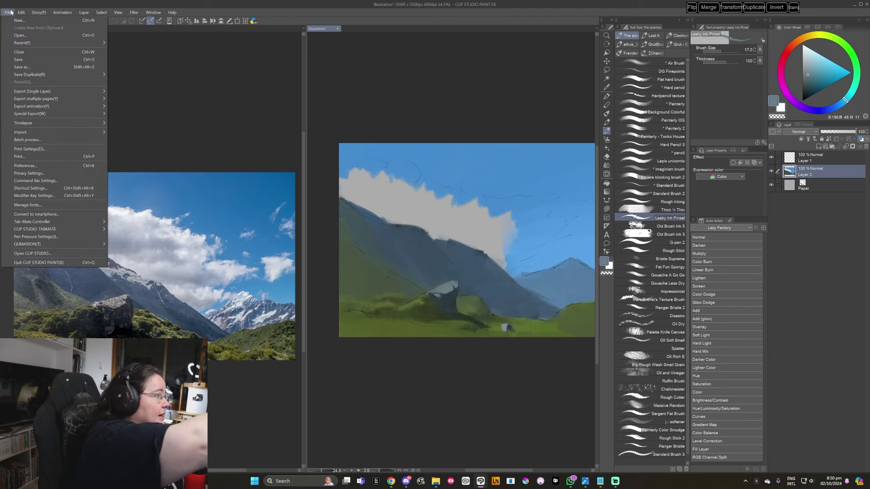
left_click(78, 20)
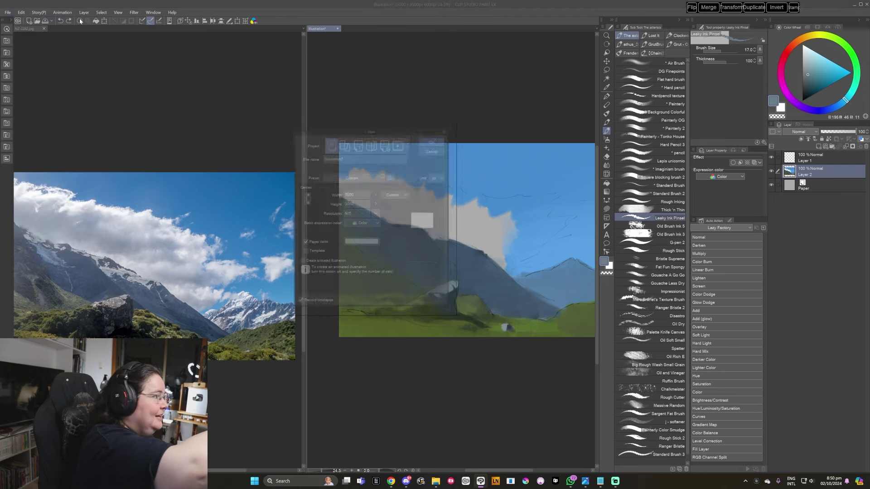
left_click(444, 137)
mouse_move(351, 28)
left_mouse_down()
mouse_move(321, 43)
mouse_move(212, 45)
left_mouse_up()
left_click_drag(369, 198, 570, 403)
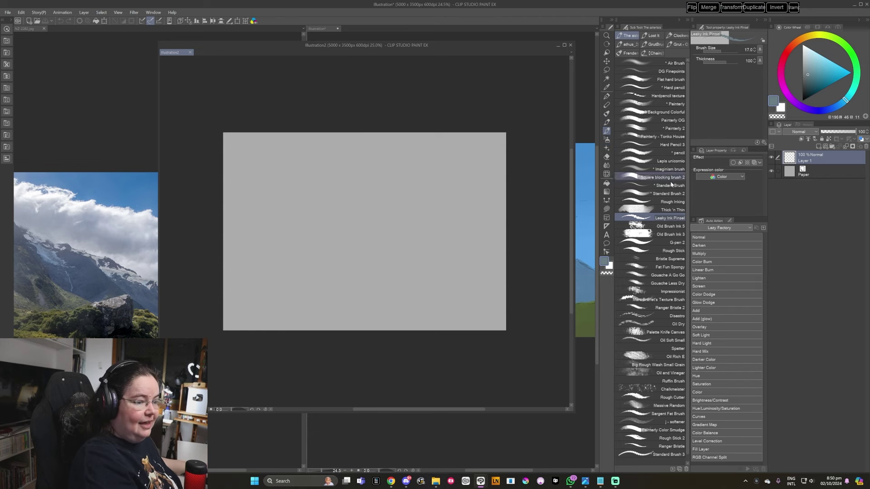
- Draw four pencil lines crossing at the canvas centre to form a star
left_click(660, 153)
scroll(343, 175, "up", 1)
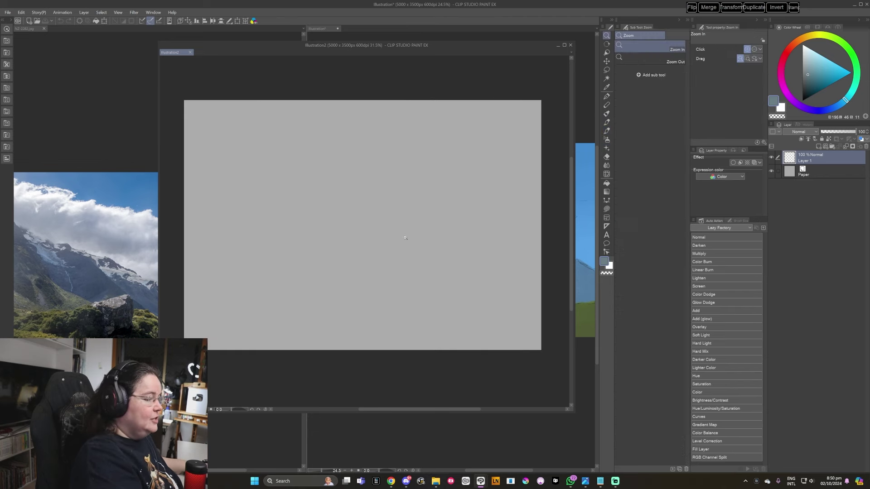
left_click_drag(330, 169, 390, 297)
left_click_drag(287, 261, 434, 182)
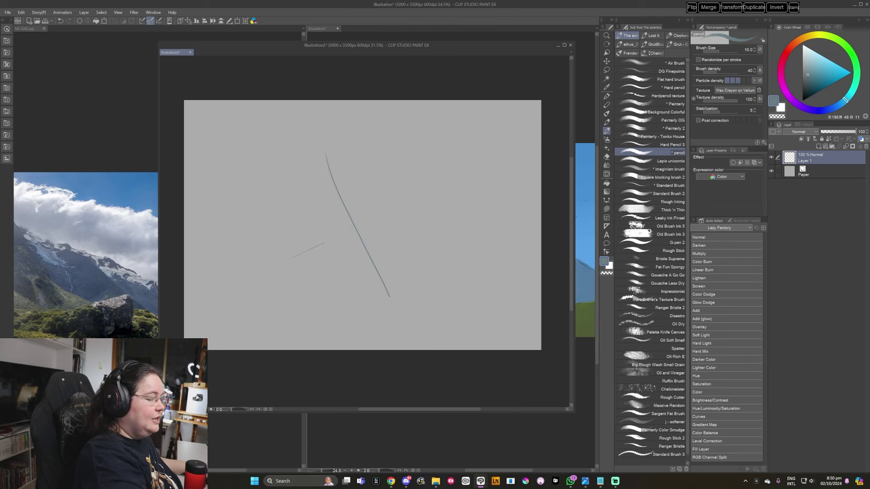
left_click_drag(381, 168, 342, 263)
left_click_drag(292, 213, 358, 233)
key("ctrl+z")
left_click_drag(292, 204, 448, 262)
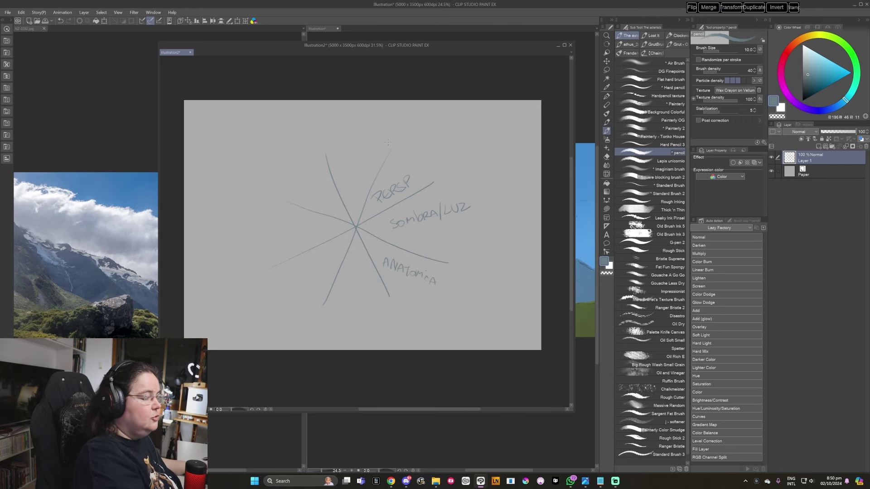
- Add label strokes around the star and undo the large circle drawn around it
left_click_drag(365, 146, 379, 144)
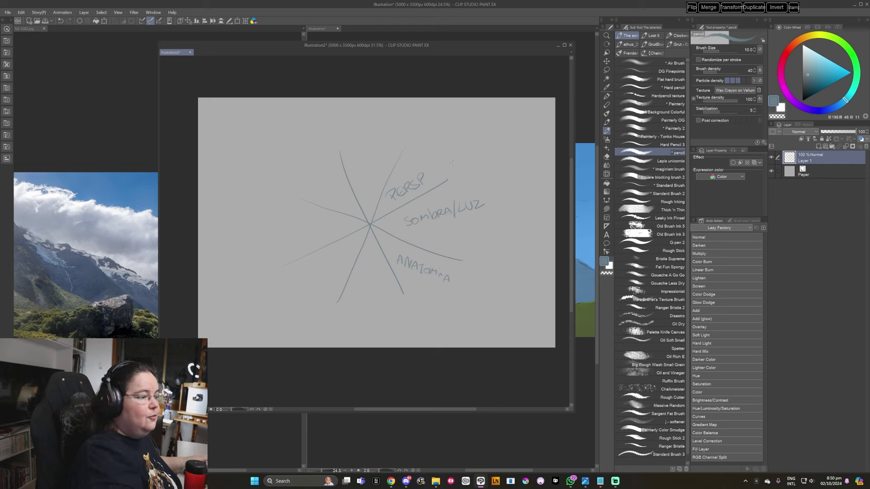
mouse_move(432, 149)
left_mouse_down()
mouse_move(397, 136)
mouse_move(460, 146)
mouse_move(483, 127)
left_mouse_up()
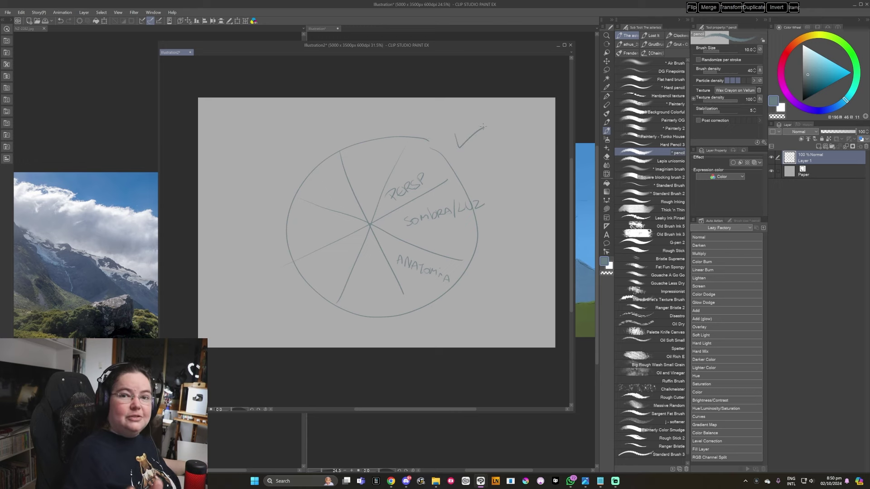
key("ctrl+z")
key("ctrl+z")
key("ctrl+z")
key("bracketright")
key("bracketright")
key("bracketright")
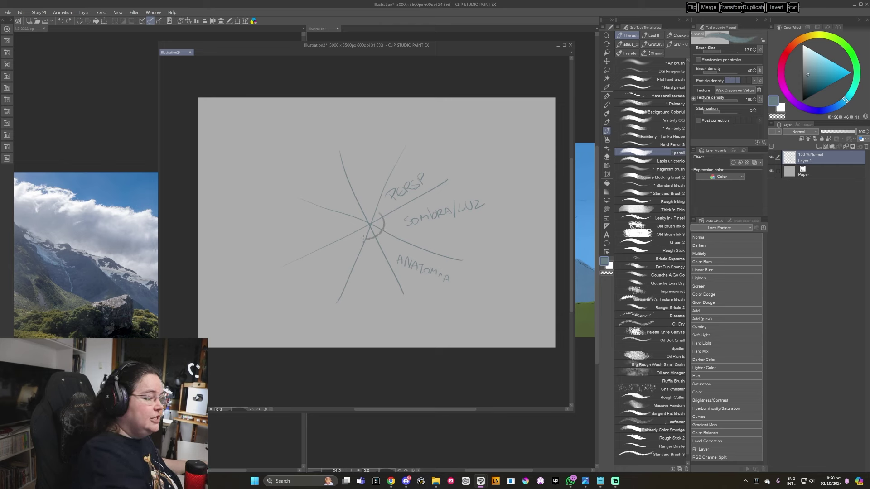
- Draw concentric rings around the diagram, then close Illustration2 without saving
key("ctrl+z")
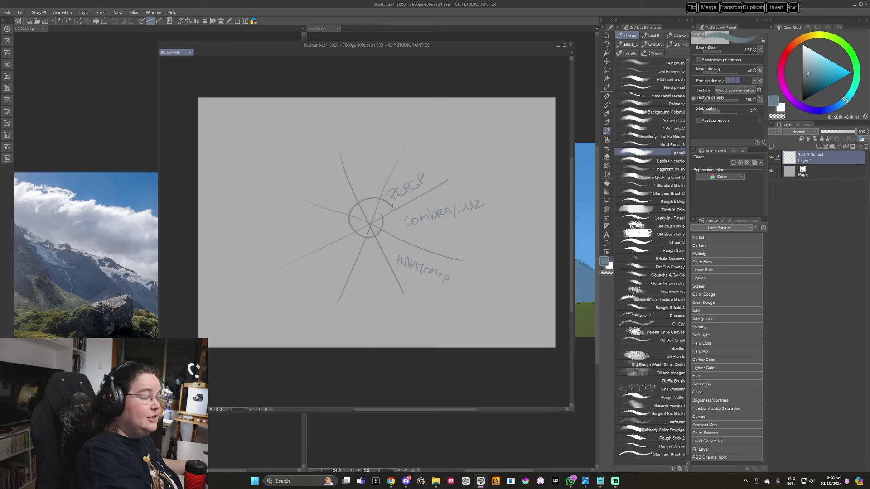
mouse_move(384, 256)
left_mouse_down()
mouse_move(295, 219)
mouse_move(487, 262)
left_mouse_up()
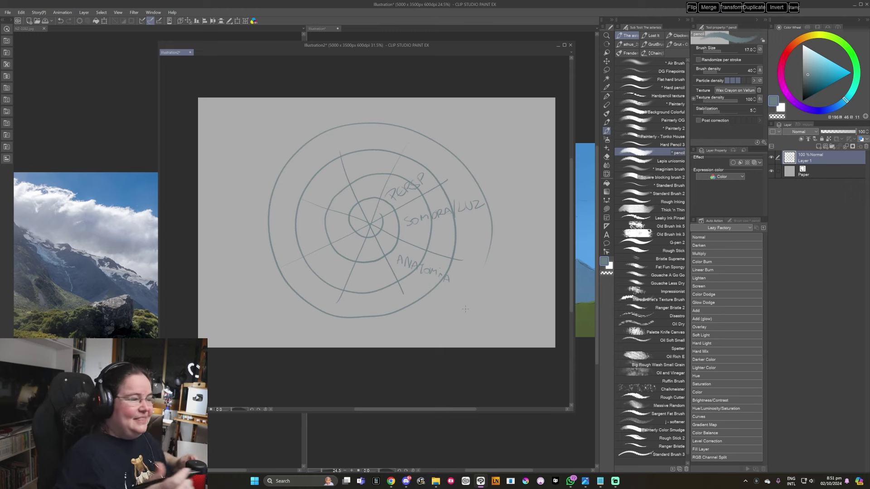
left_click(571, 45)
left_click(457, 178)
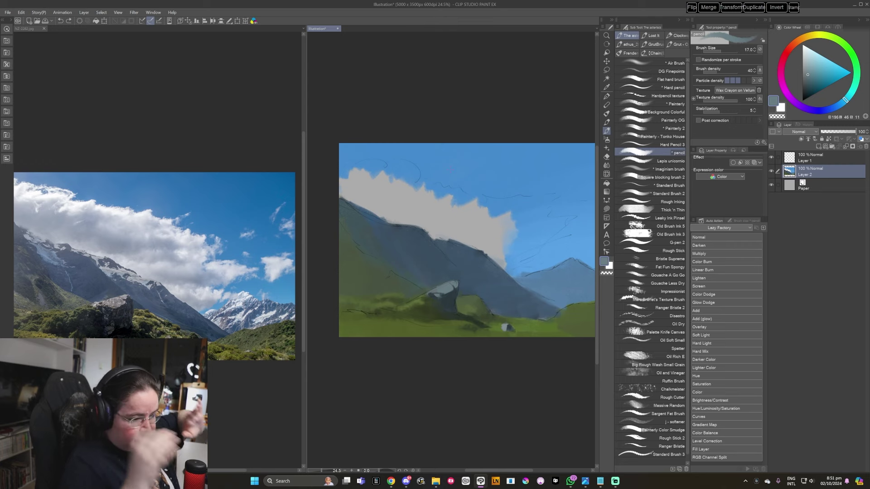
left_click(673, 251)
- Try rough brushes on the sky and mountain, undoing the tests, and settle on Shaddy Textured
left_click_drag(515, 240, 539, 221)
key("ctrl+z")
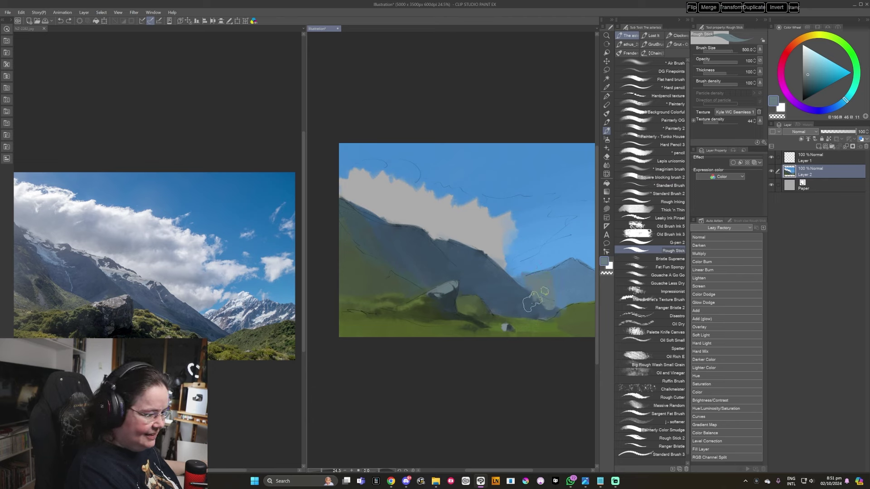
left_click(607, 123)
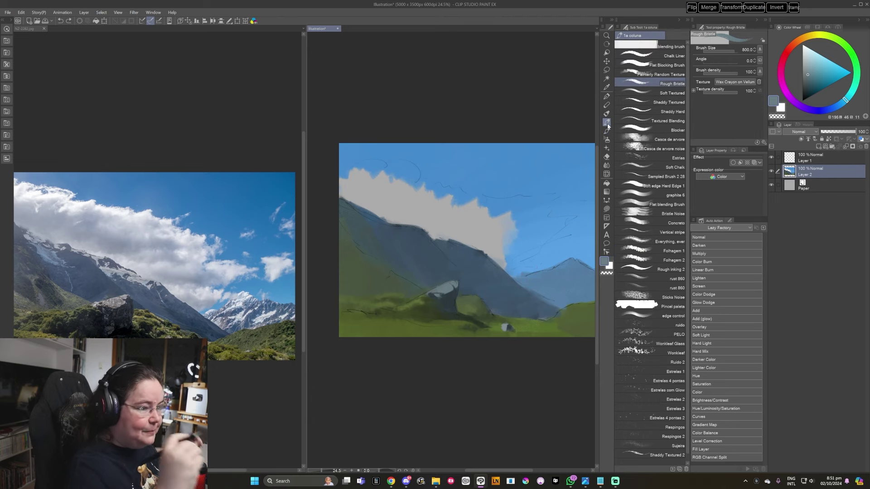
left_click(667, 102)
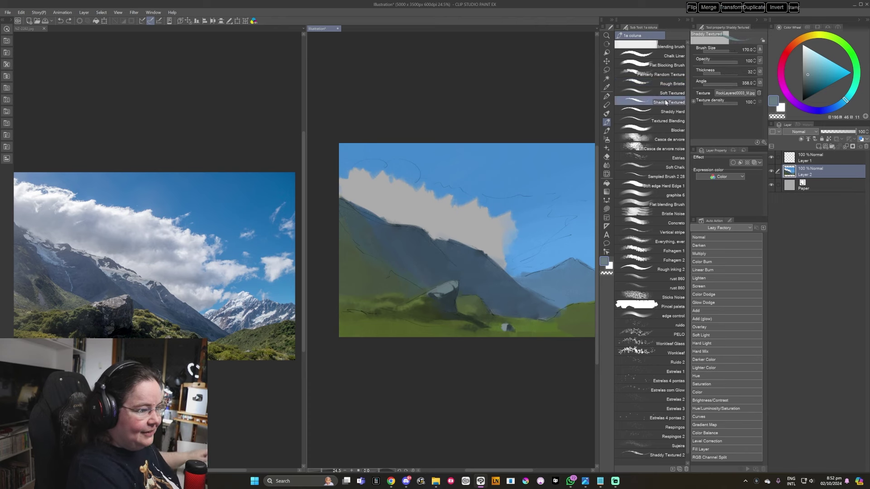
mouse_move(522, 254)
left_mouse_down()
mouse_move(507, 268)
mouse_move(525, 297)
left_mouse_up()
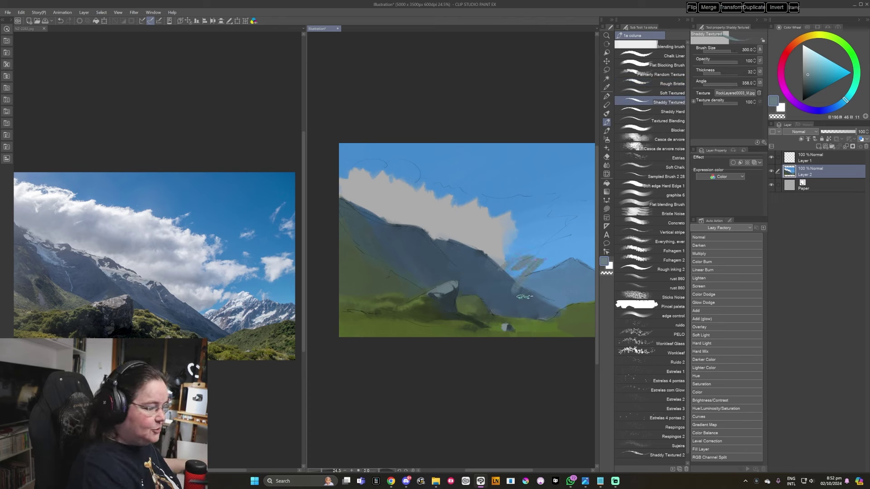
key("ctrl+z")
key("ctrl+z")
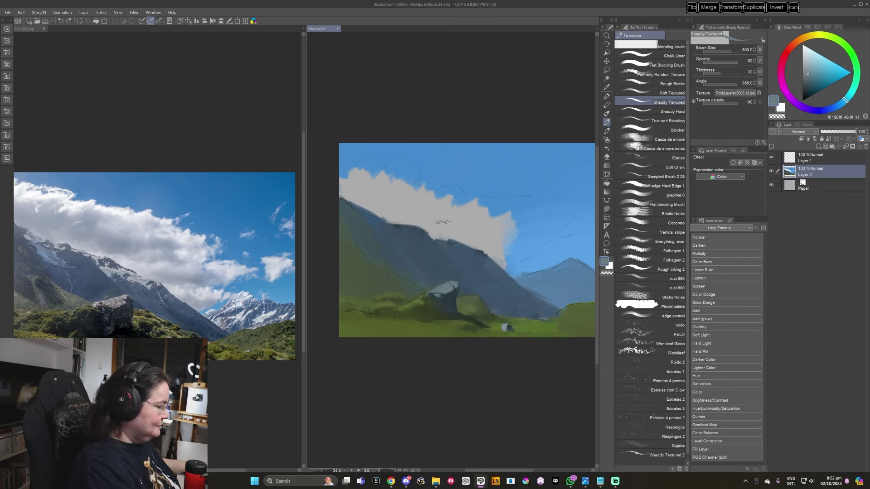
- Pick a pale snow colour, resize the brush, and dab snow along the upper ridge
left_click(459, 250, "alt")
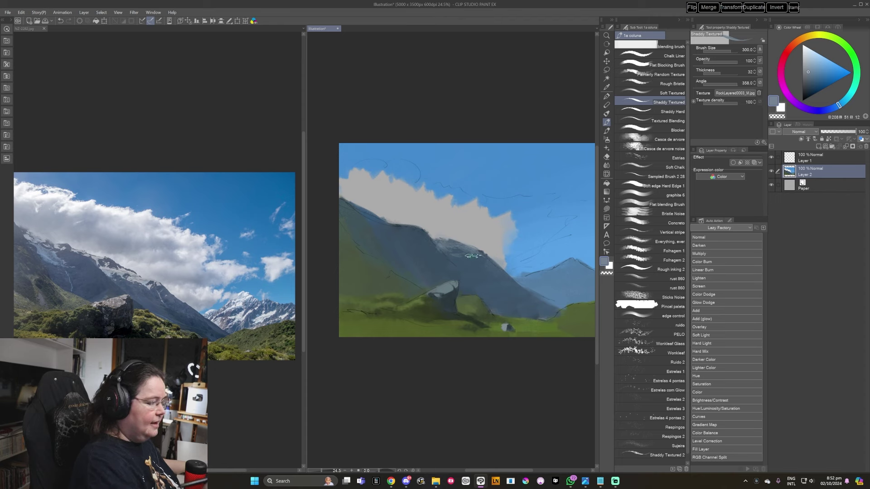
key("bracketleft")
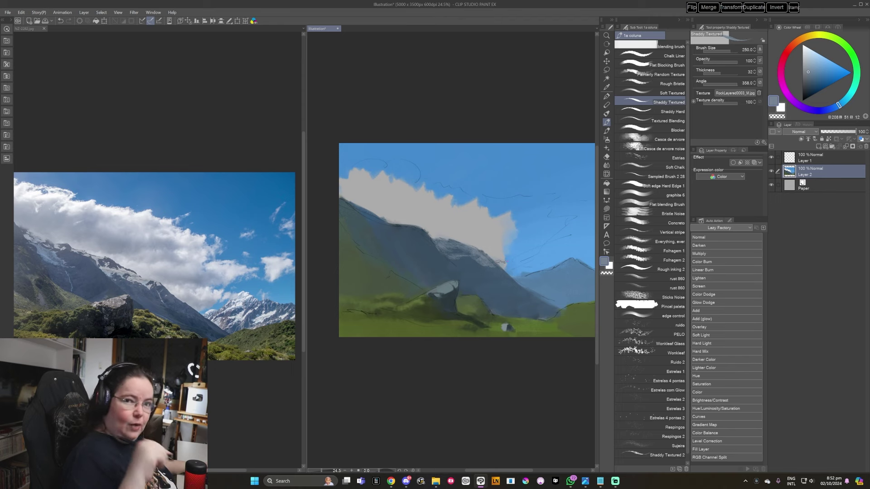
key("bracketleft")
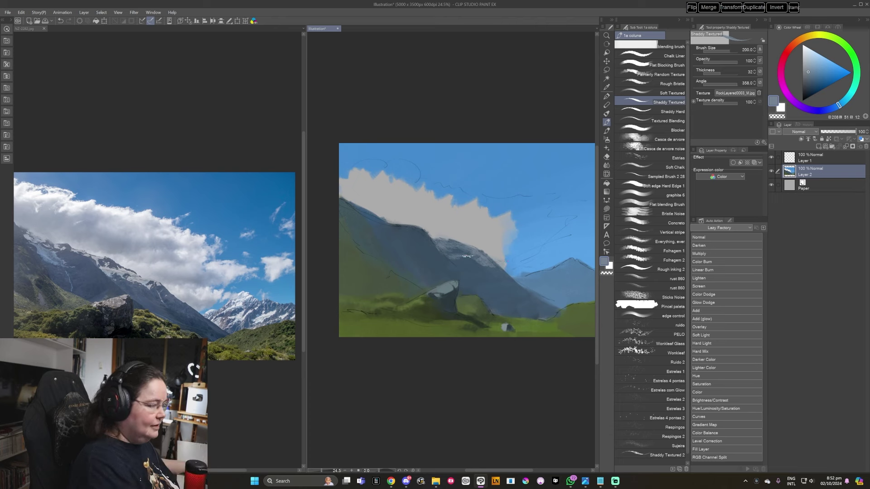
left_click(473, 259, "alt")
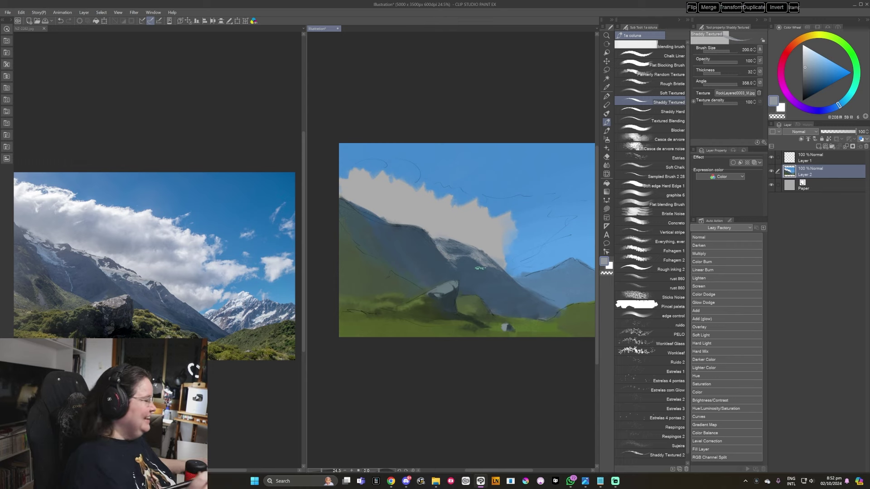
key("bracketright")
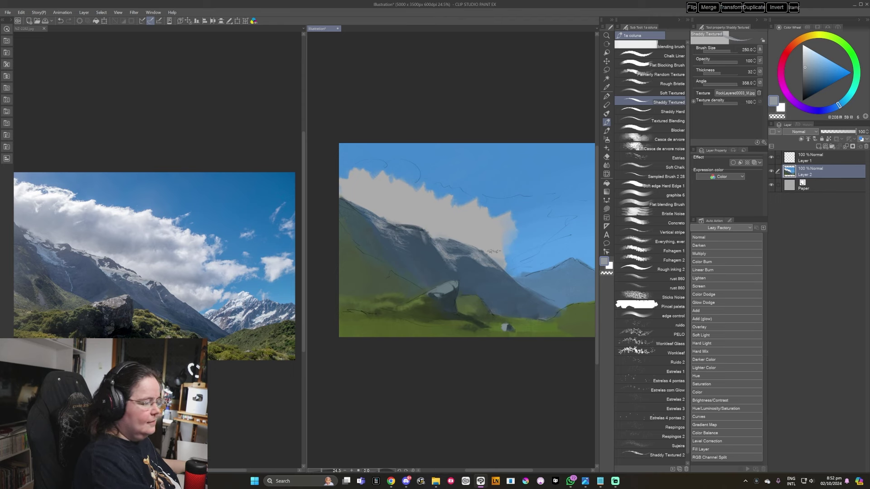
- Eyedrop the mountain's grey-blue and spread textured snow across the ridge, then switch to Chrome
left_click(432, 243, "alt")
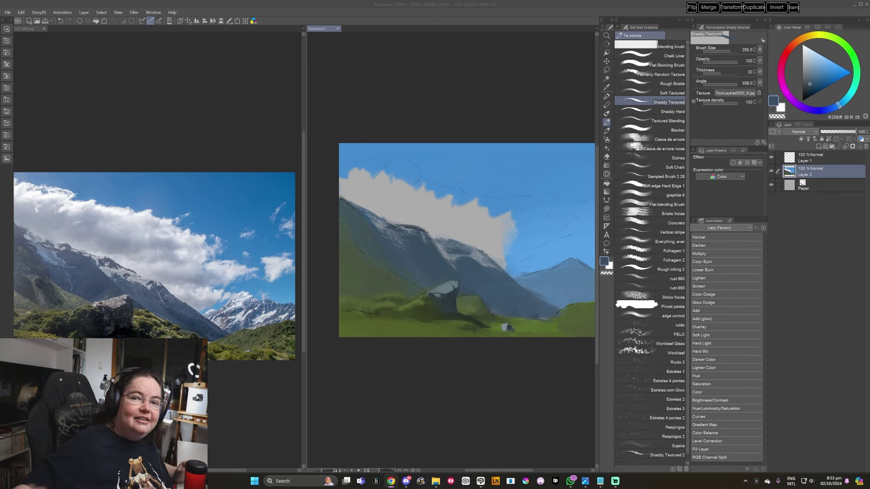
key("alt+Tab")
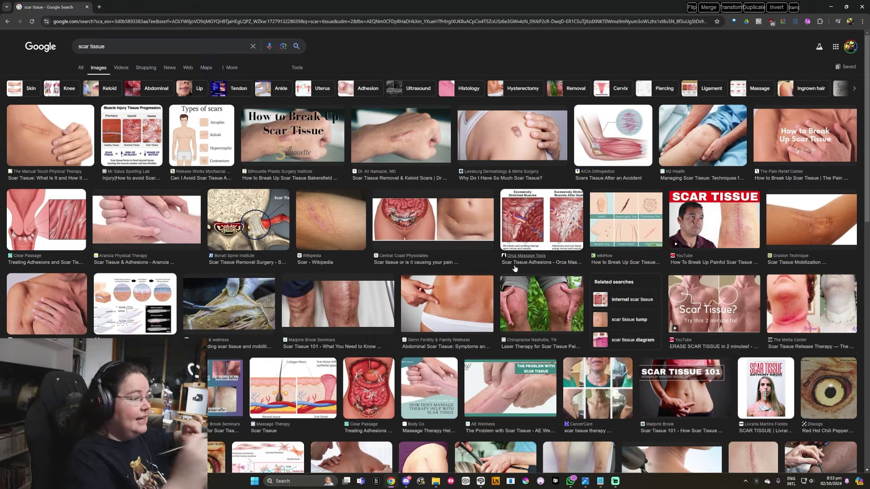
- Preview several scar tissue photos from the Google Images results, then close Chrome
left_click(412, 142)
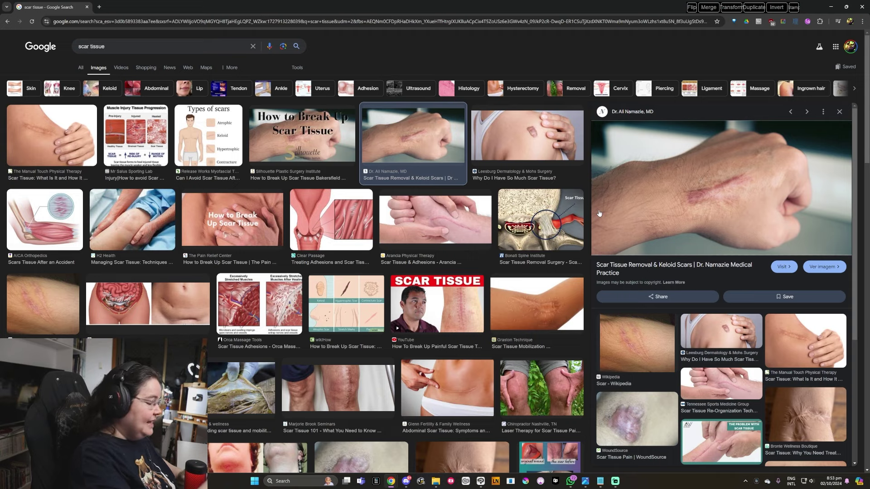
left_click(447, 388)
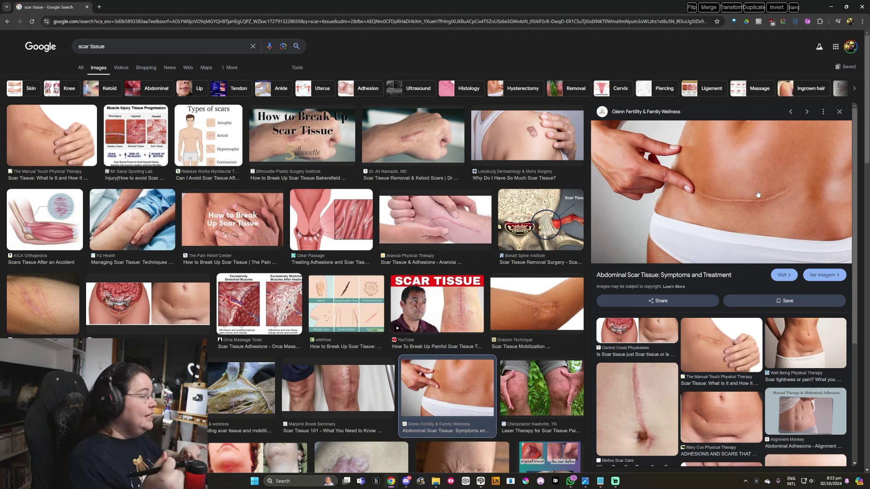
left_click(73, 133)
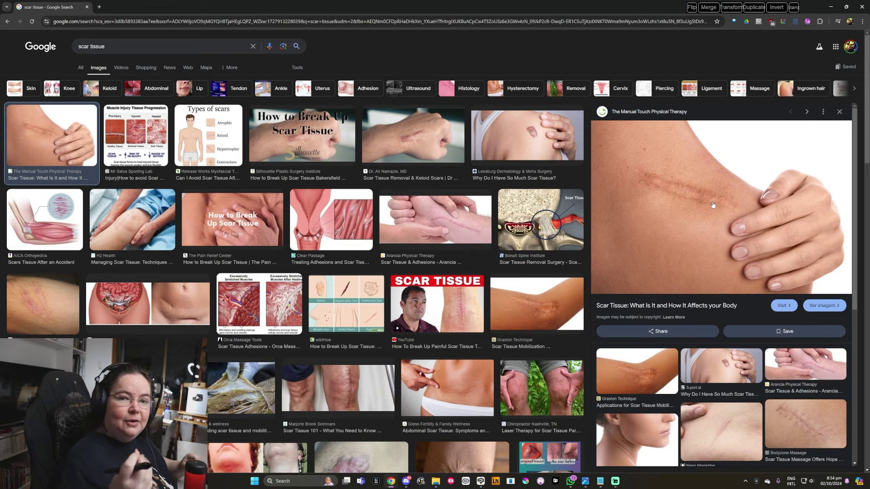
left_click(818, 365)
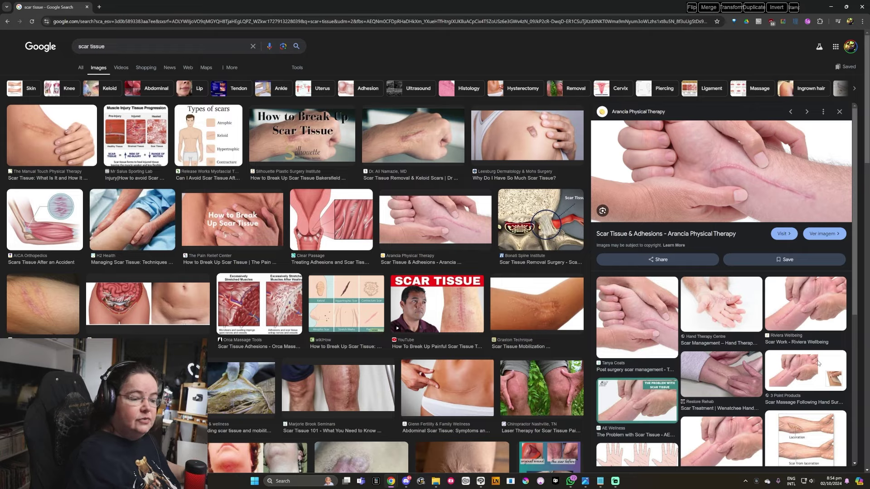
left_click(862, 7)
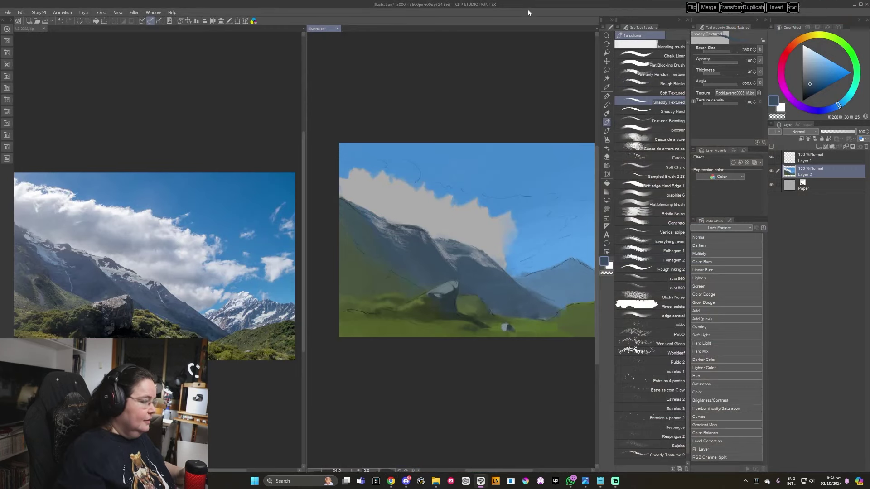
- Sample mountain blue-greys, set brush size 300, and shade the left mountain with a saturated dark blue
left_click_drag(505, 304, 500, 305)
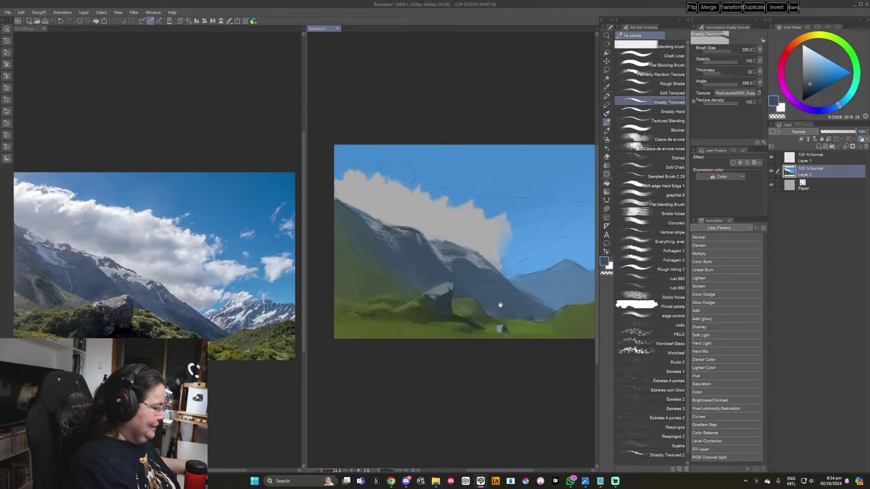
left_click(464, 259, "alt")
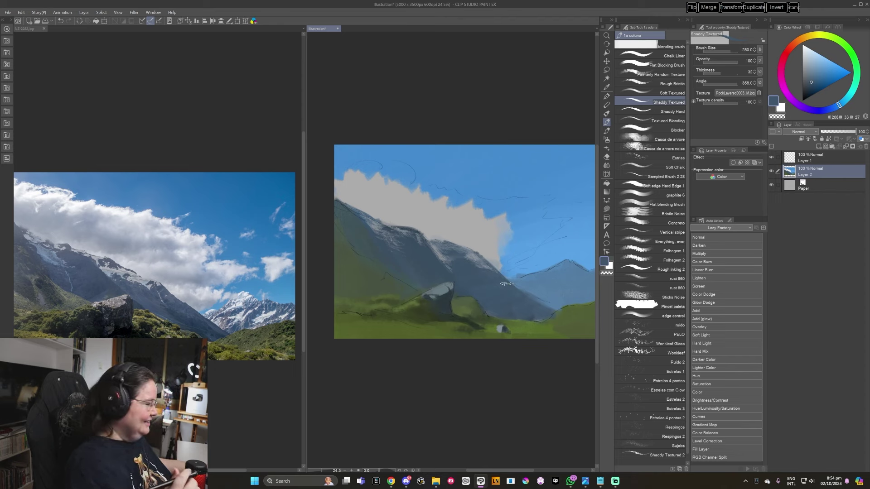
left_click(446, 268, "alt")
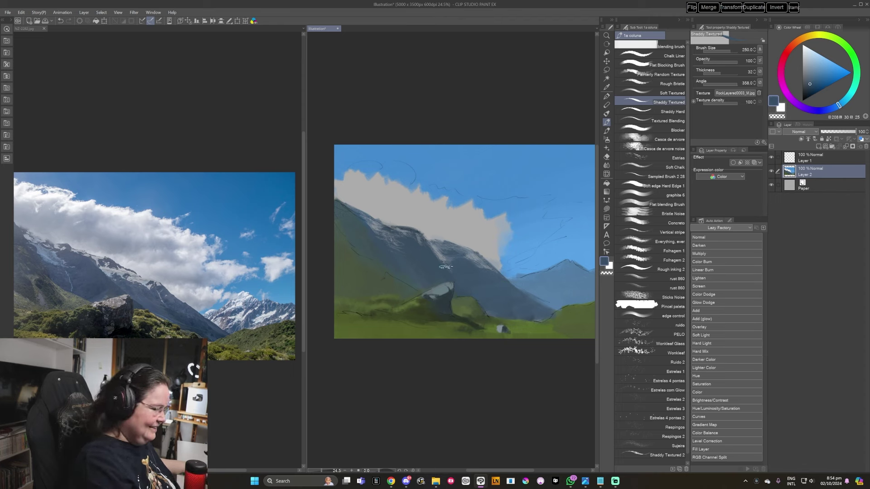
left_click_drag(492, 300, 509, 306)
left_click(506, 296, "alt")
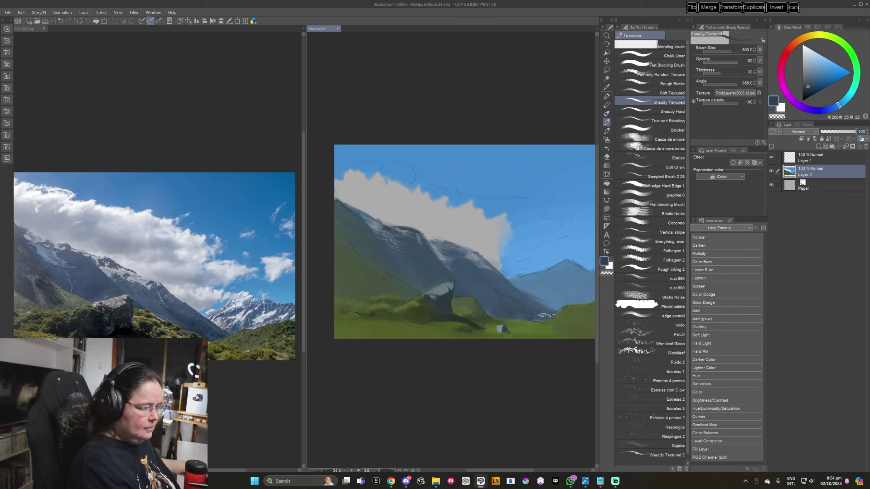
scroll(534, 369, "right", 2)
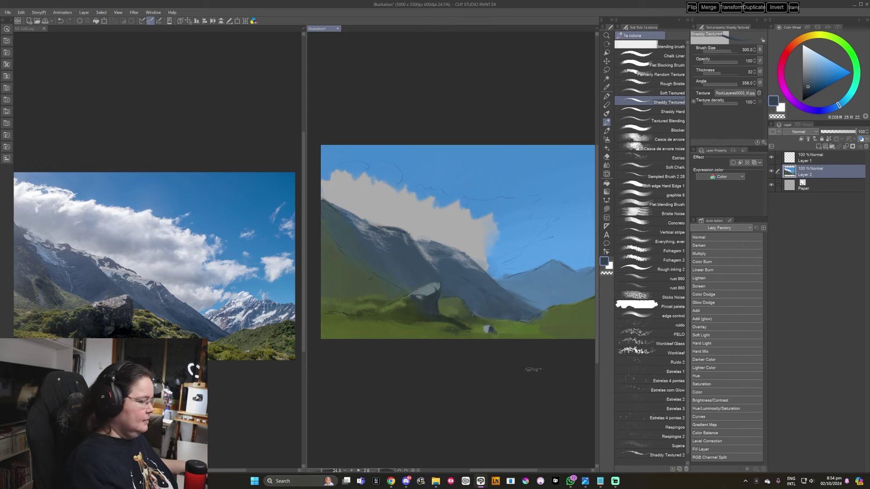
scroll(497, 355, "left", 1)
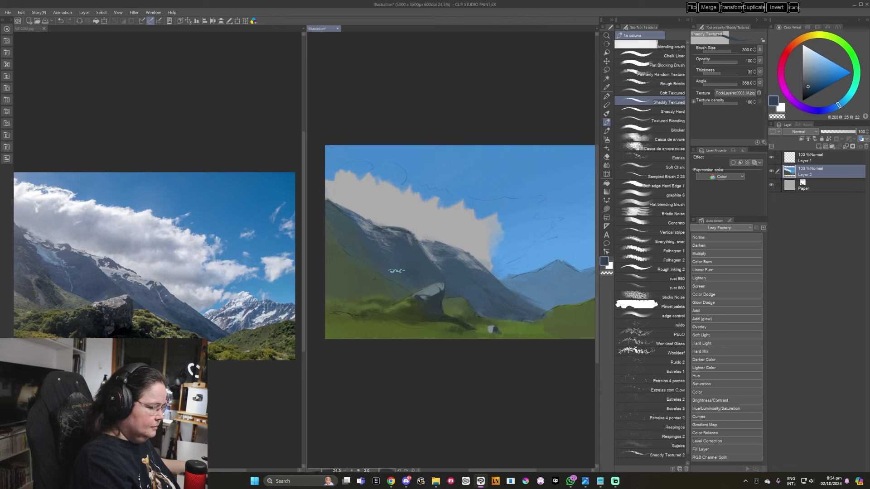
left_click(385, 264, "alt")
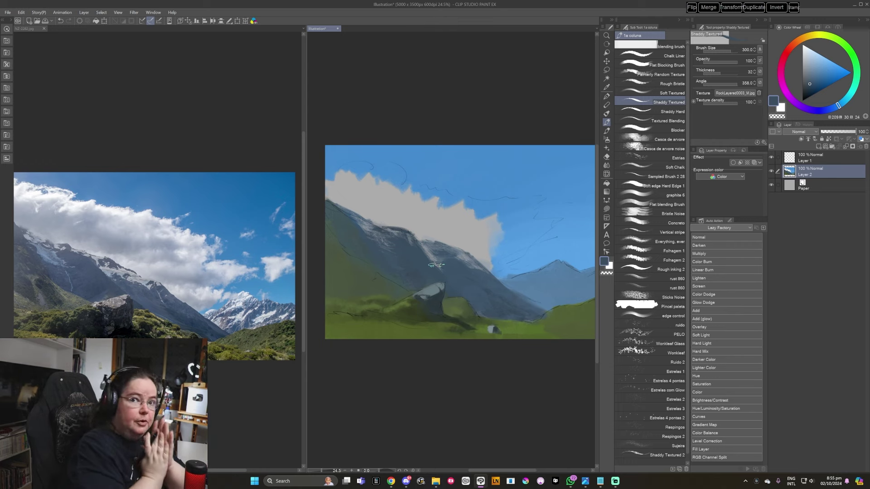
left_click(419, 243, "alt")
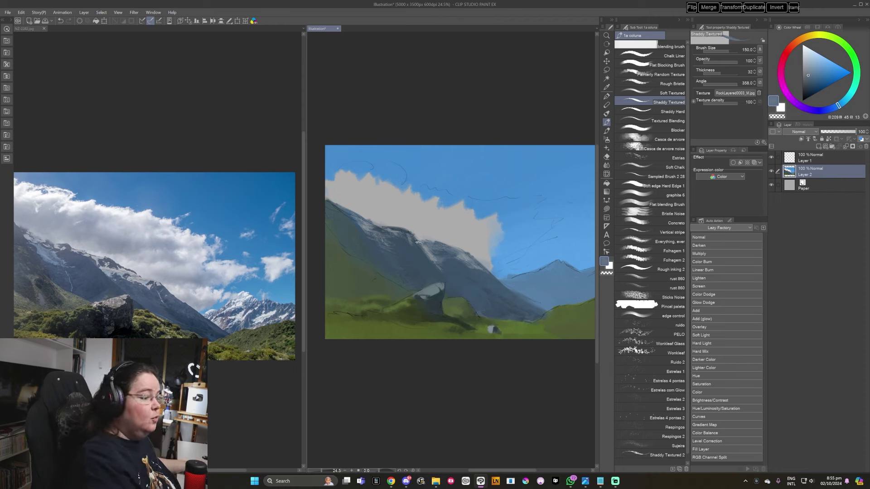
left_click(809, 67)
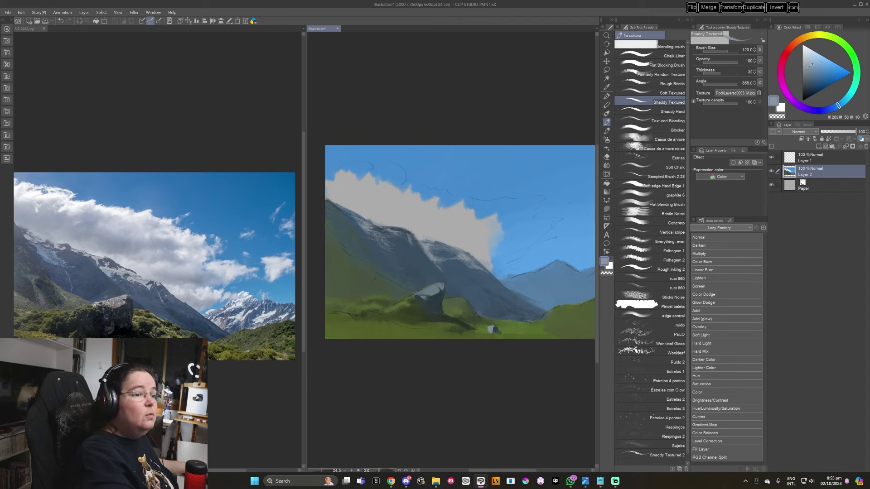
- Save the painting while switching the brush between sizes 100 and 120
key("bracketleft")
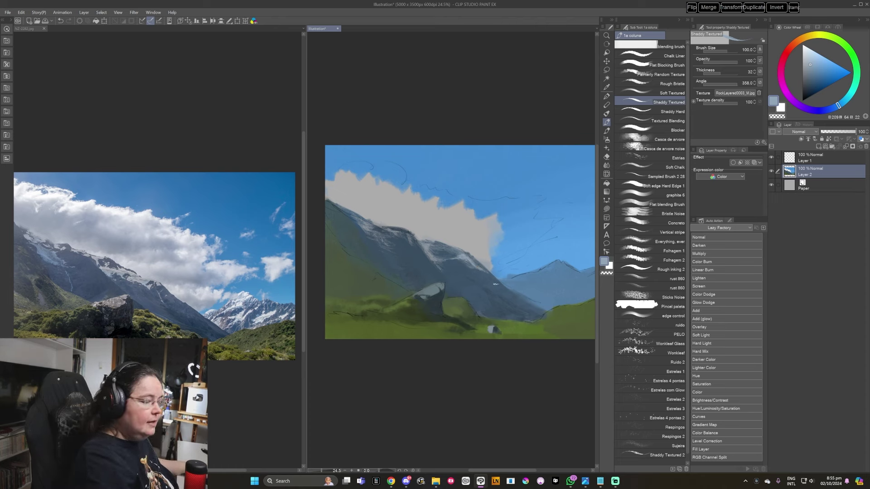
key("ctrl+s")
key("bracketright")
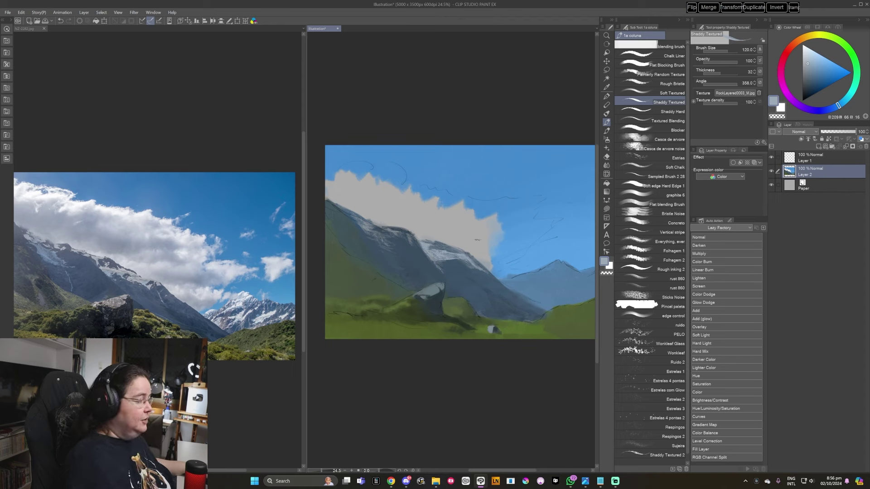
- Paint dark rocky ridges using navy, dull blue-grey and neutral grey picks
left_click(811, 83)
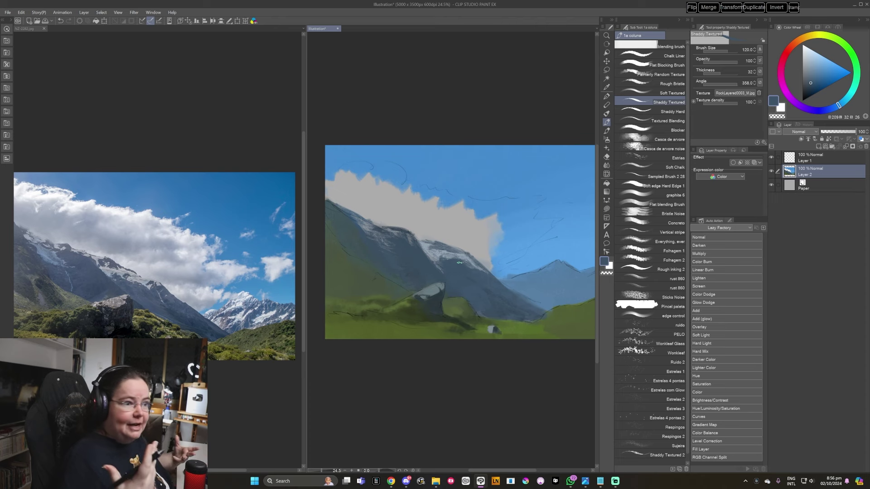
left_click(454, 262, "alt")
left_click(455, 261, "alt")
left_click(461, 265, "alt")
left_click(453, 260, "alt")
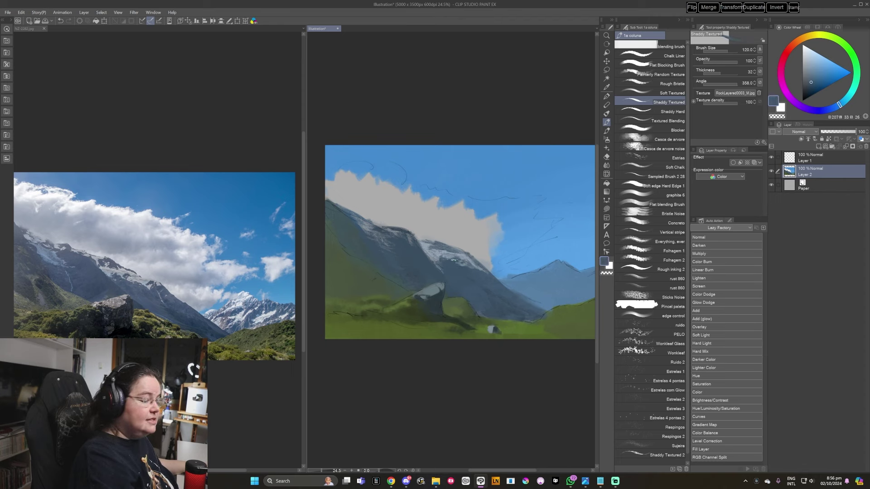
left_click(449, 253, "alt")
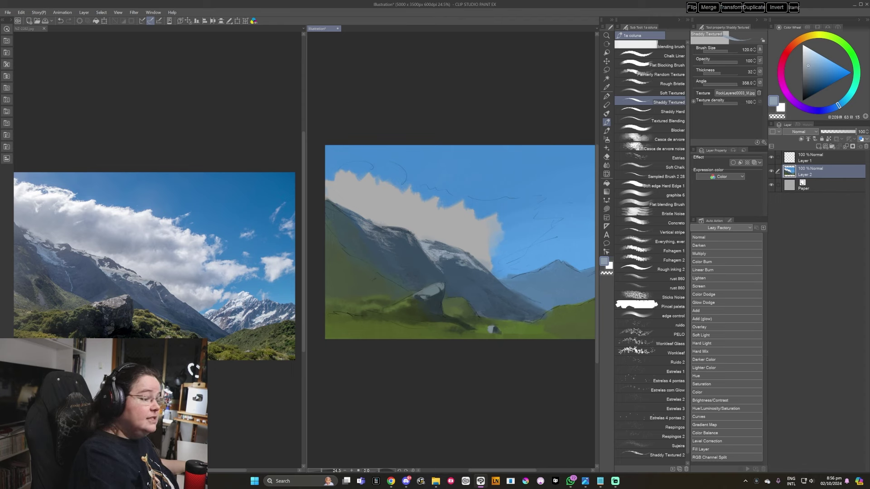
left_click(439, 246, "alt")
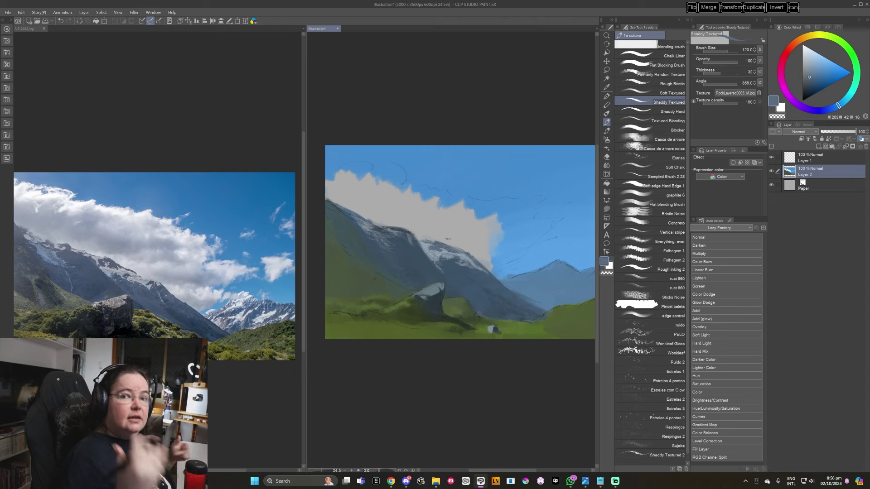
left_click(463, 244, "alt")
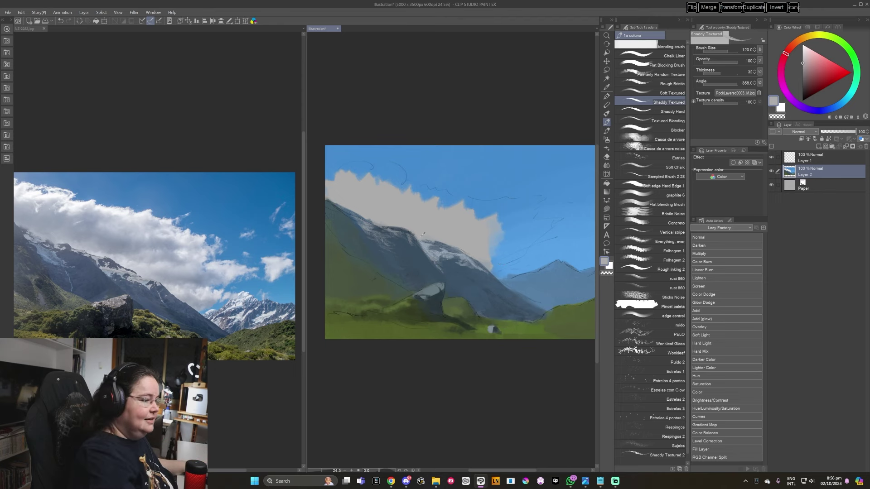
- Refine the ridges with sampled blue-greys at brush sizes 100-120, then eyedrop dark green from the slopes
left_click(427, 251, "alt")
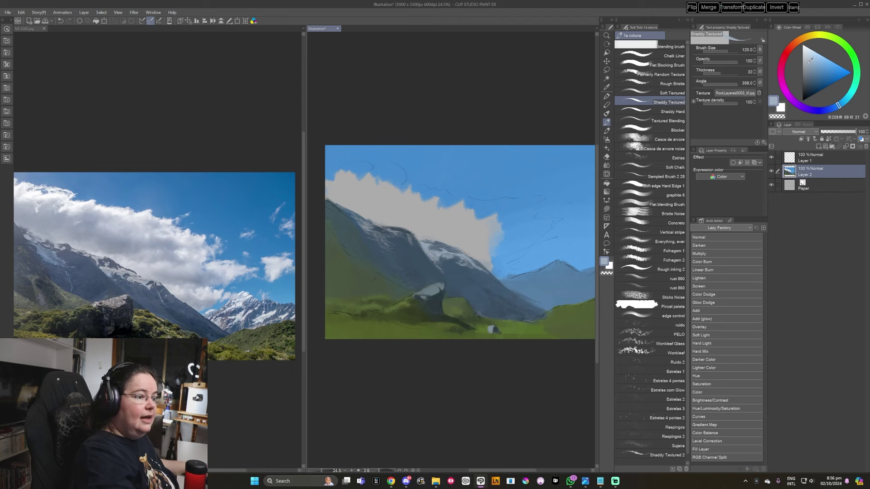
key("bracketleft")
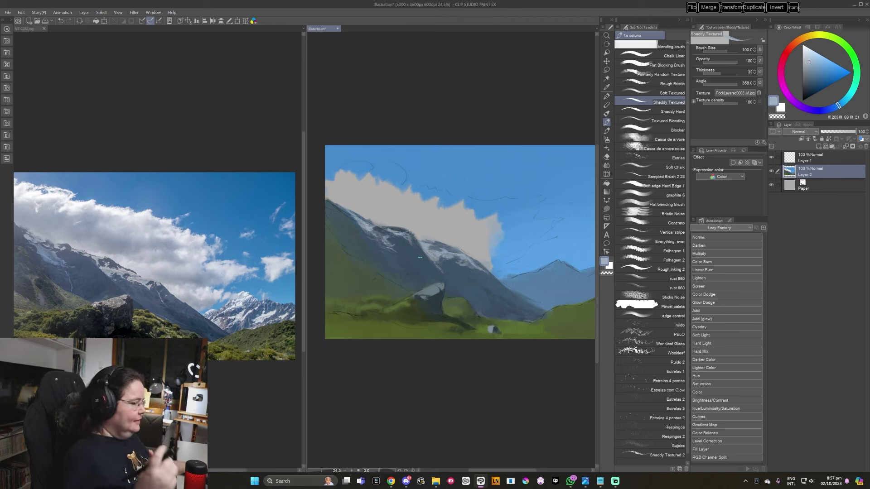
left_click(416, 250, "alt")
key("bracketright")
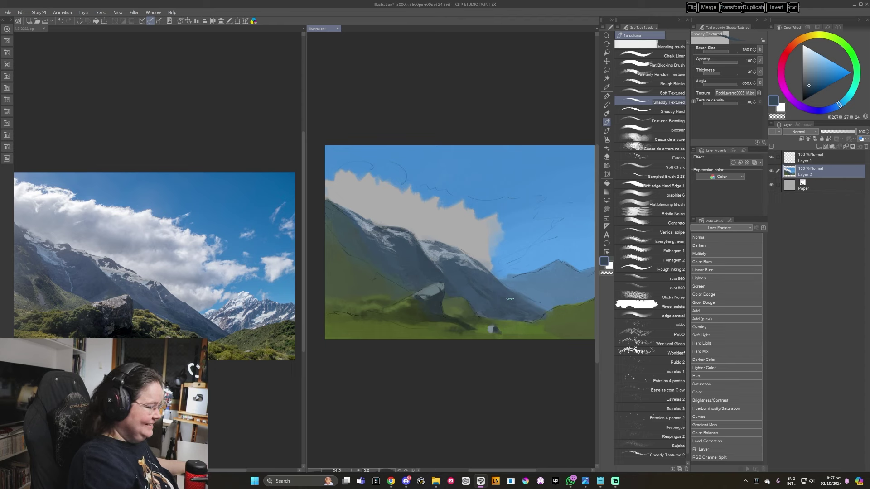
left_click(476, 283, "alt")
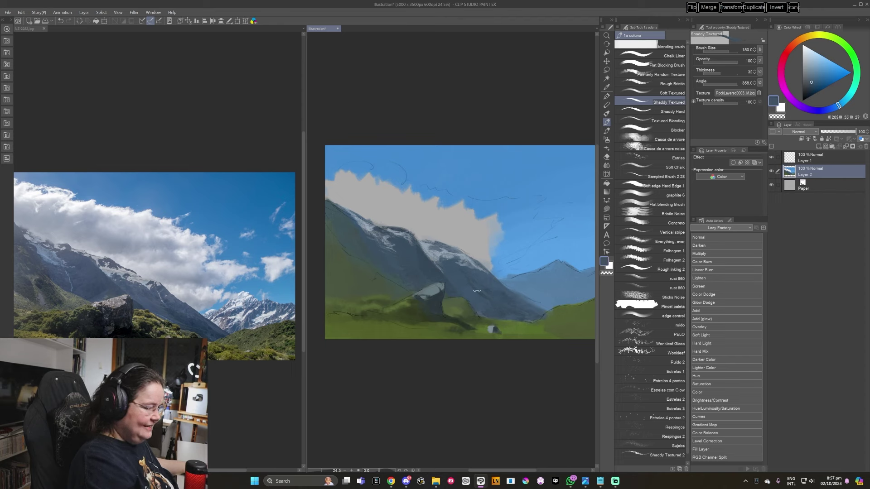
left_click(423, 274, "alt")
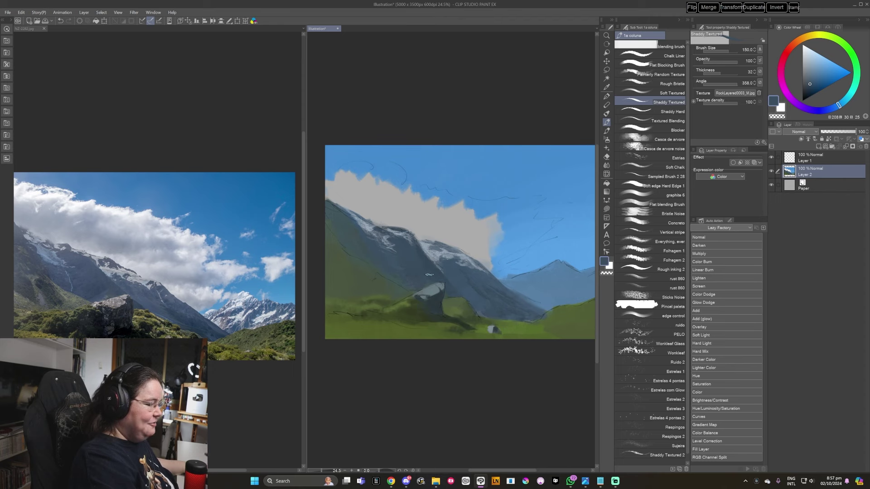
left_click(425, 278, "alt")
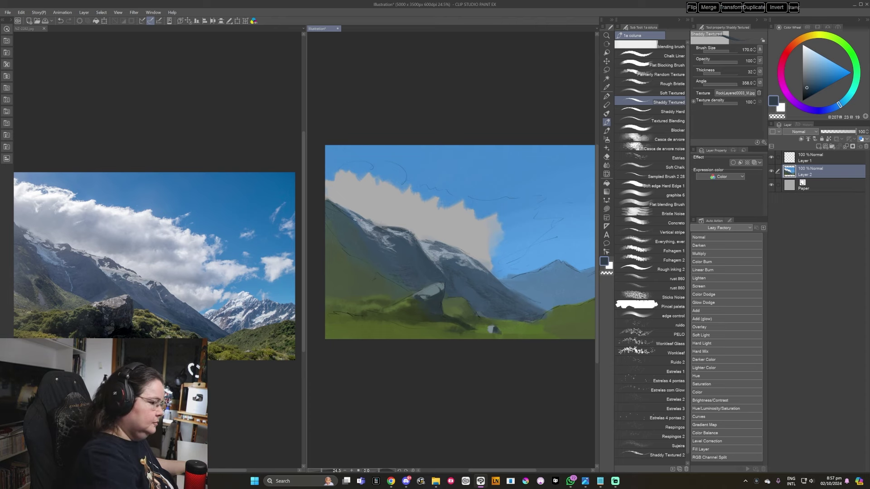
left_click(344, 257, "alt")
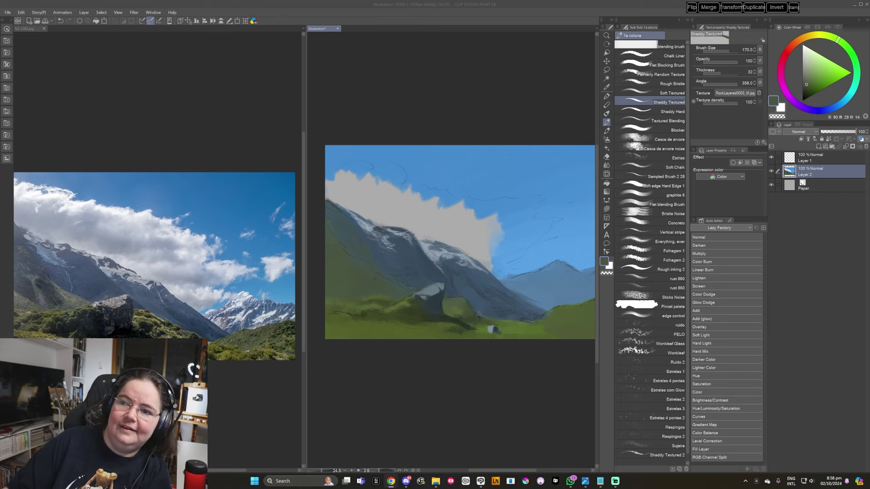
key("alt+Tab")
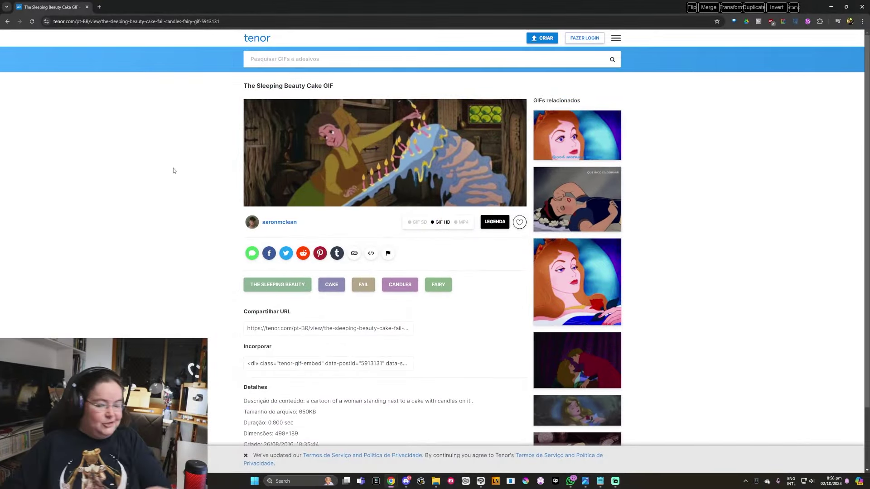
- Zoom the Tenor Sleeping Beauty Cake GIF page to 175%
key("ctrl+plus")
key("ctrl+plus")
key("ctrl+plus")
key("ctrl+plus")
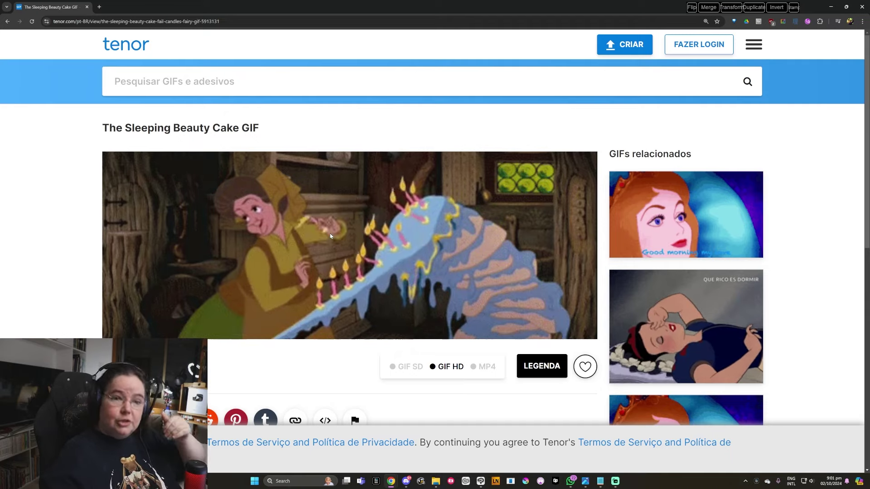
- Close Chrome to return to the valley painting in Clip Studio Paint
left_click(860, 12)
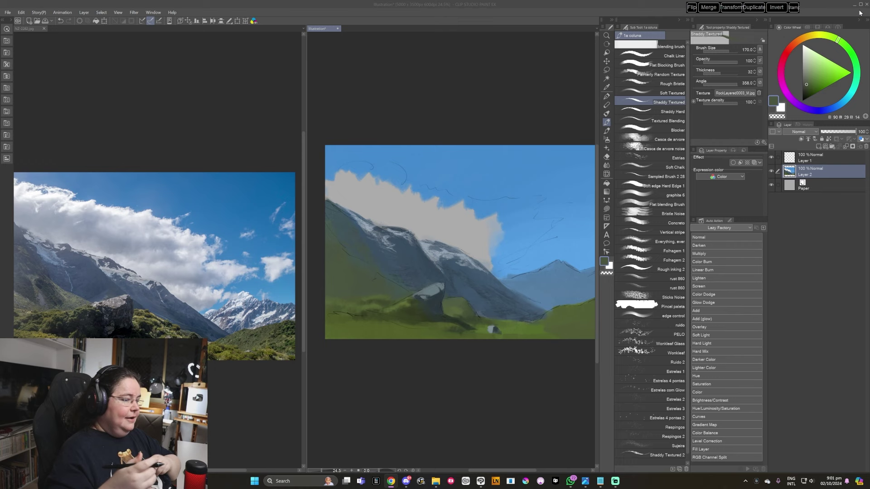
- Sample several blue-grey shadow tones, darker and lighter, from the mountain faces
left_click(860, 13)
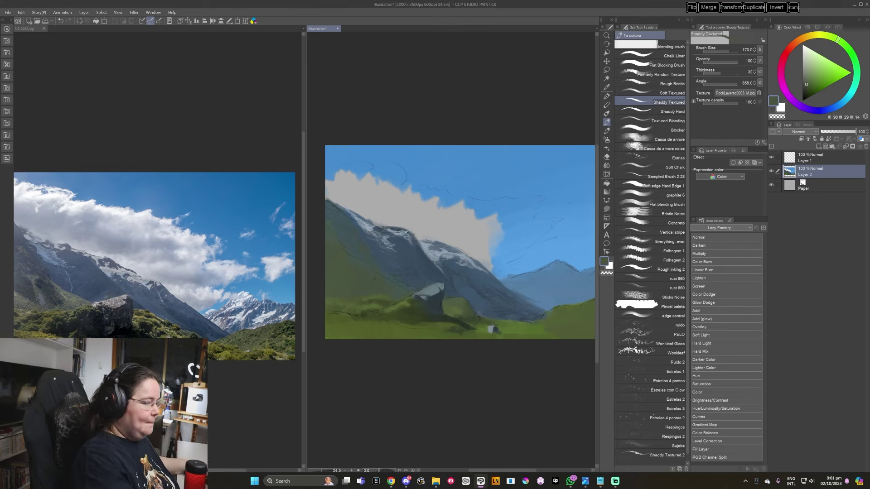
left_click(381, 235, "alt")
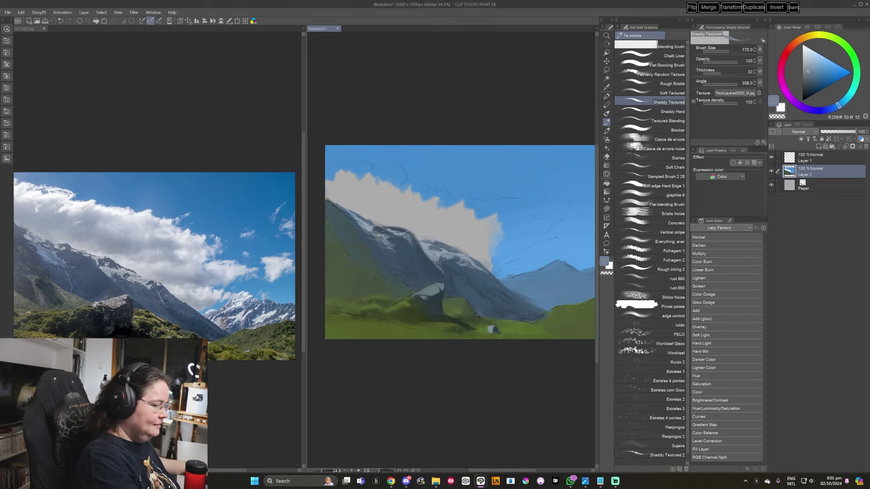
left_click(381, 231, "alt")
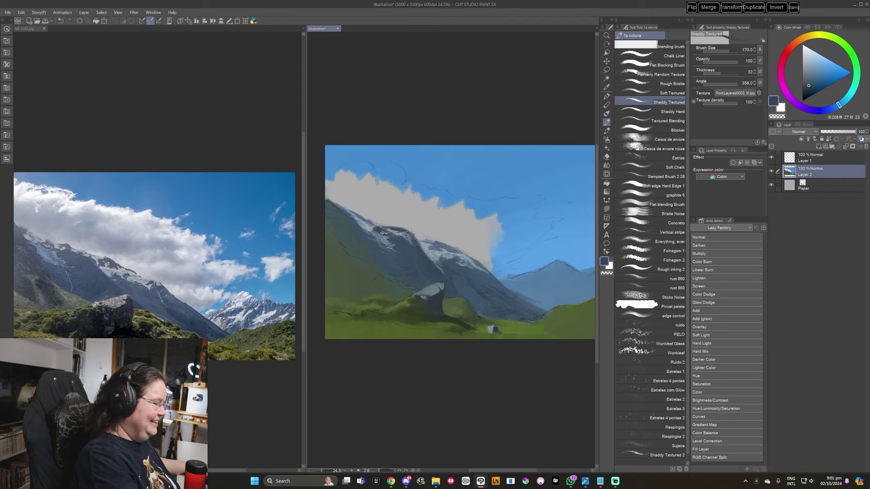
left_click(389, 237, "alt")
left_click(393, 252, "alt")
left_click(387, 243, "alt")
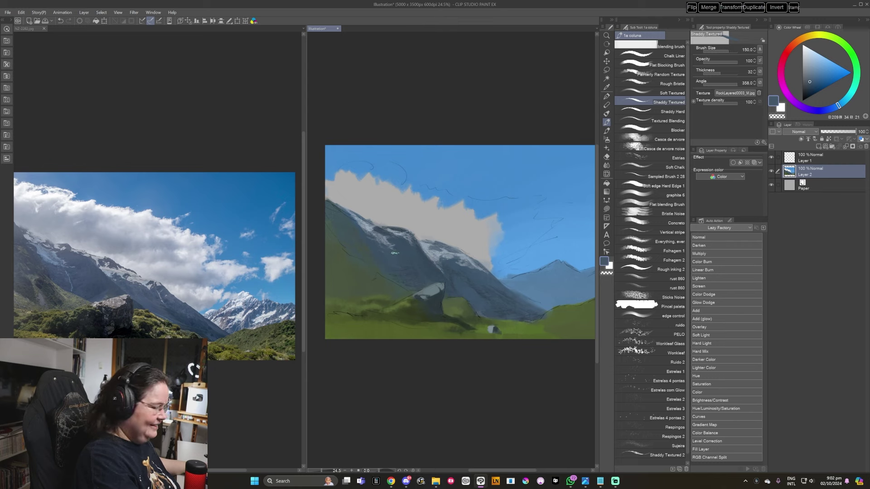
left_click_drag(511, 336, 503, 348)
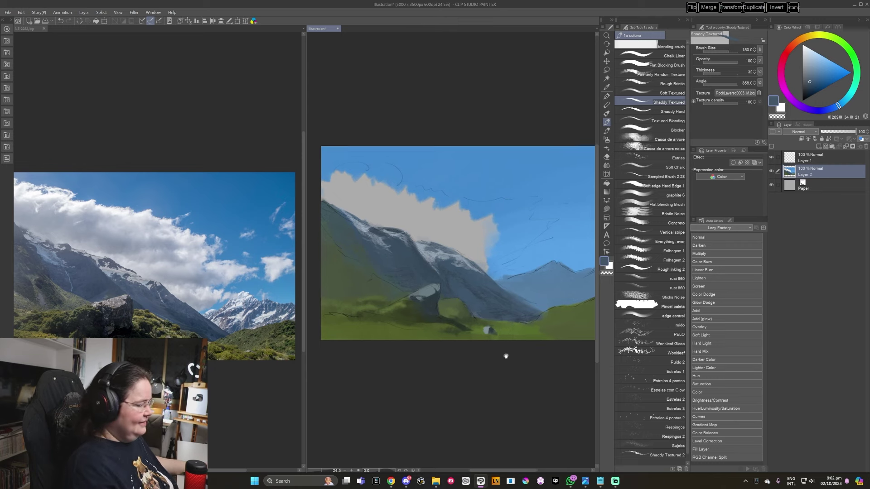
left_click(445, 291, "alt")
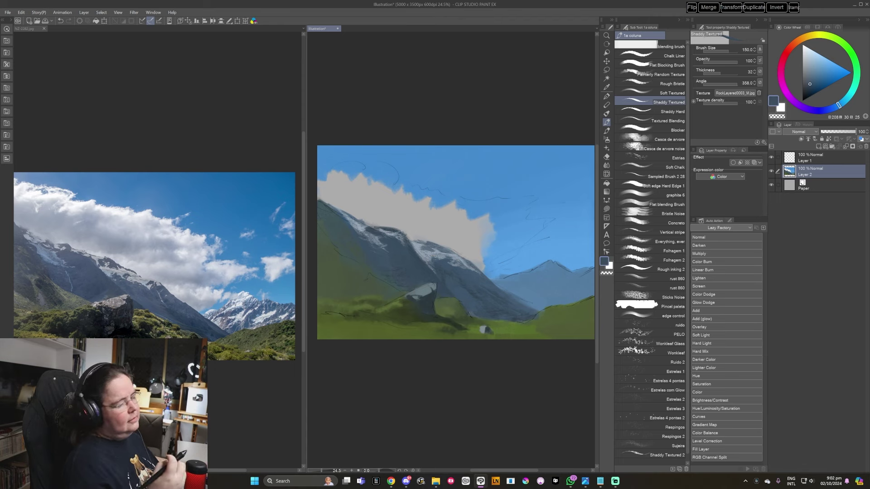
- Rotate the canvas, sample darker slope shadow tones, reset rotation, then pick the grass green
left_click_drag(381, 247, 453, 176)
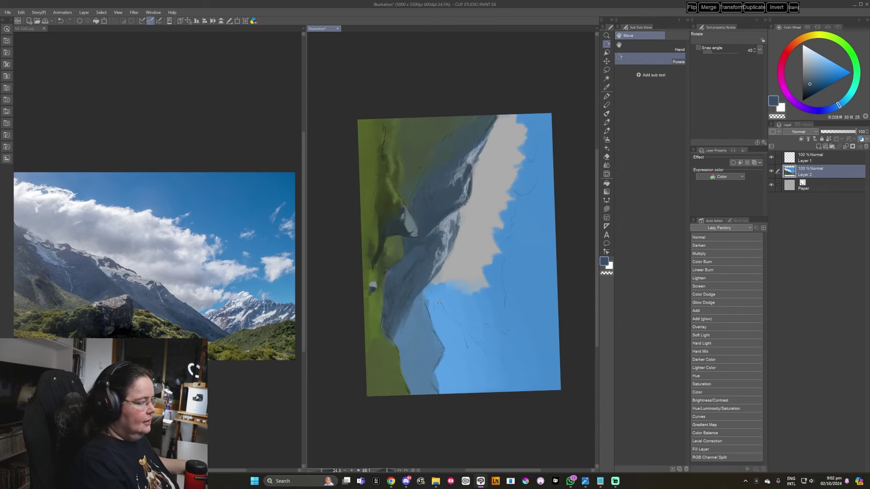
left_click(463, 180, "alt")
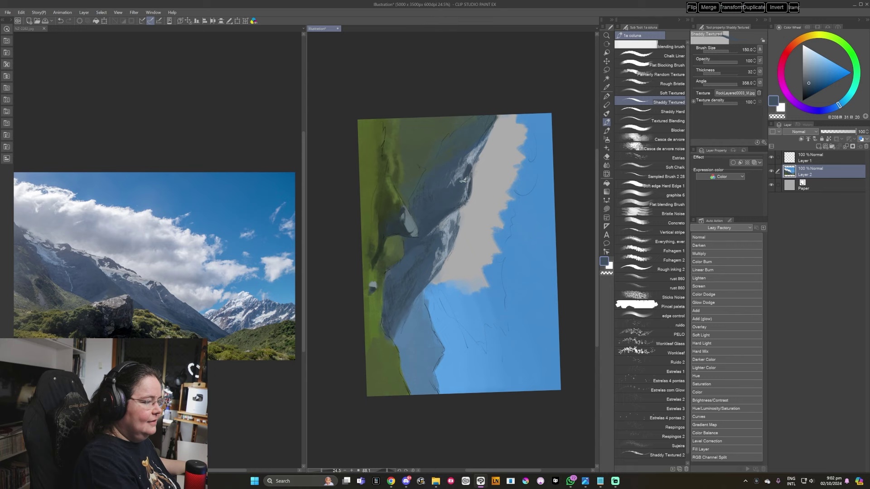
key("ctrl+at")
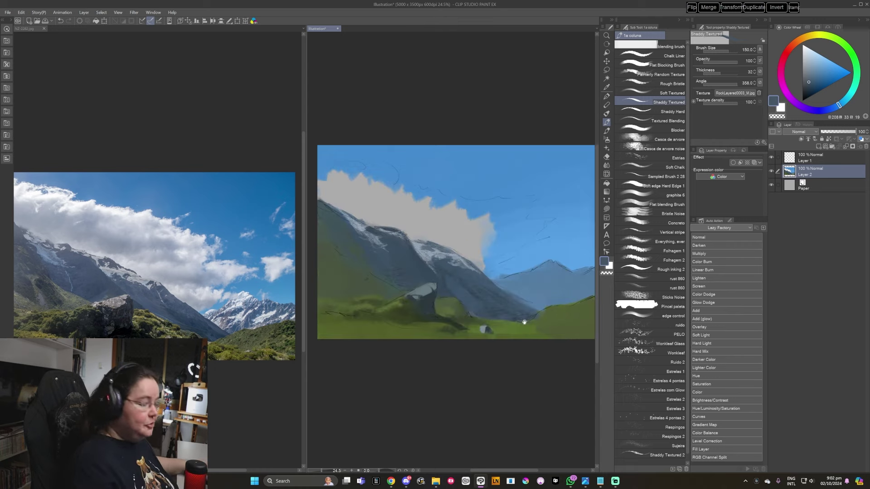
left_click_drag(474, 161, 455, 152)
left_click(497, 291, "alt")
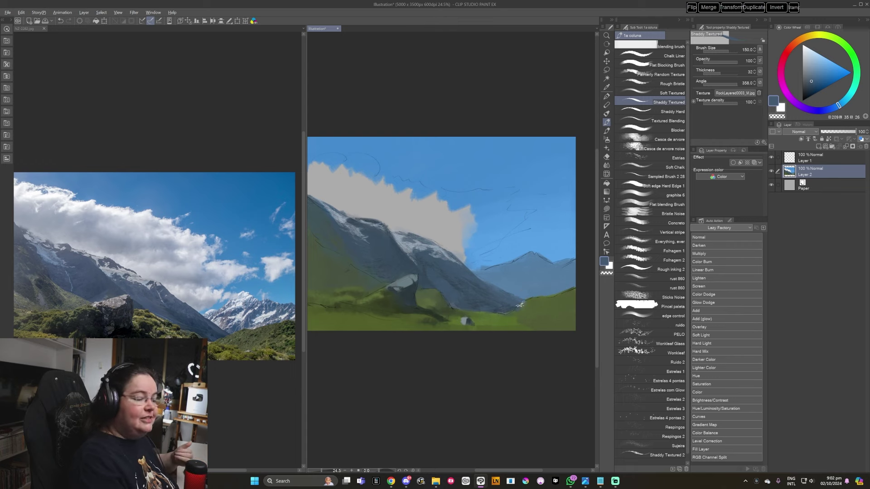
left_click(518, 308, "alt")
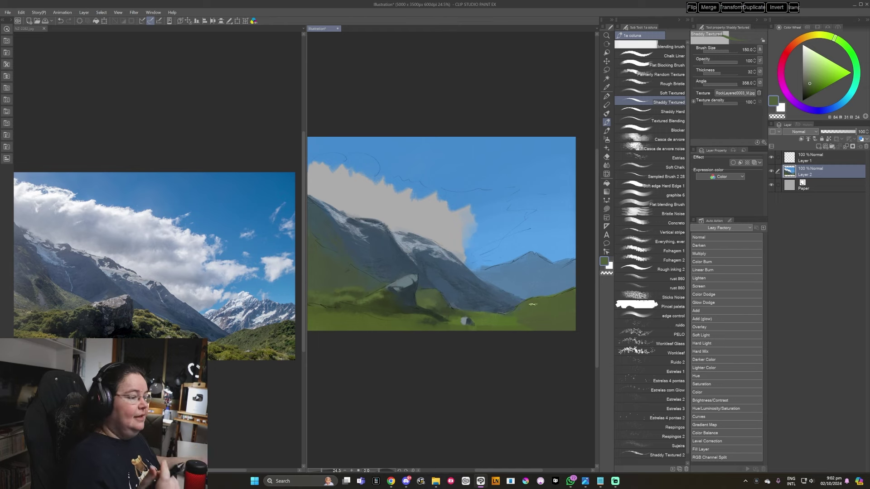
left_click(605, 71)
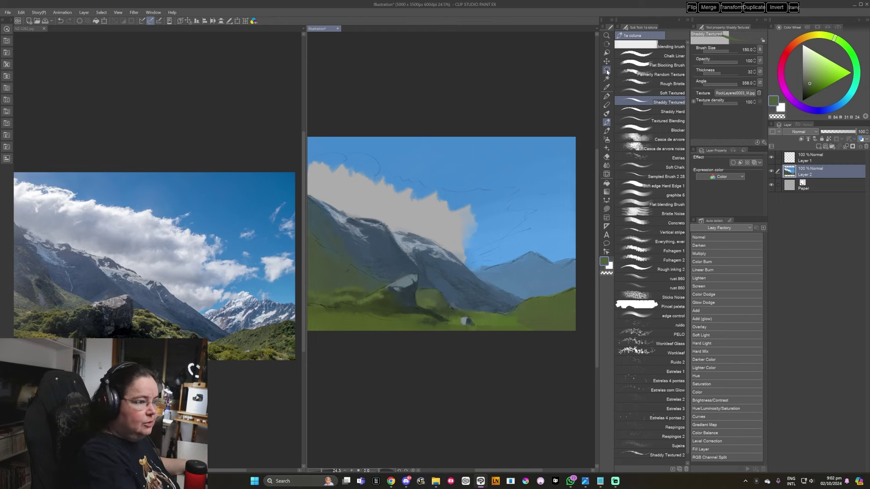
- Lasso the central ridge, airbrush blue-grey inside at size 700, then deselect and level the canvas
left_click_drag(476, 190, 410, 219)
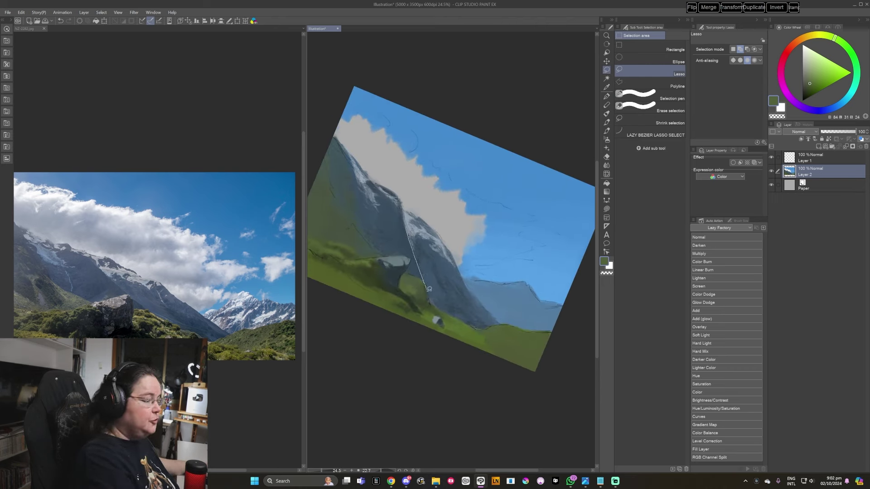
left_click_drag(438, 305, 460, 272)
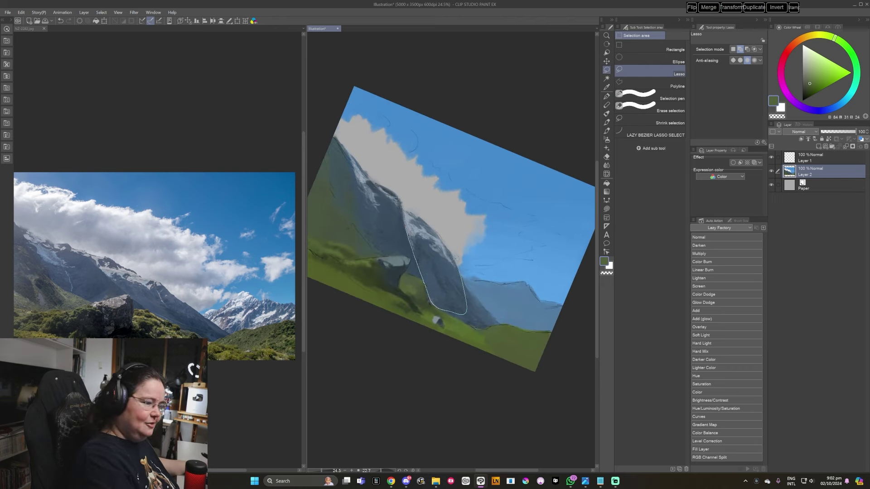
left_click(608, 130)
left_click(671, 63)
left_click(423, 266, "alt")
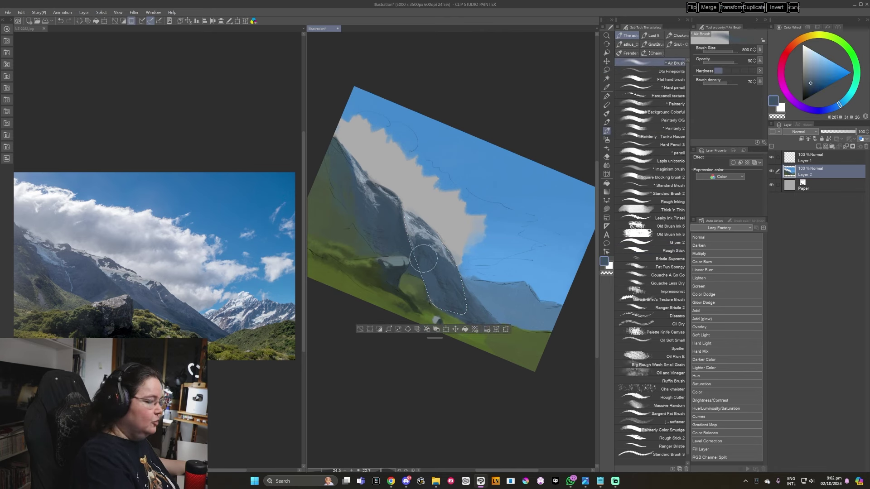
key("bracketright")
key("bracketright")
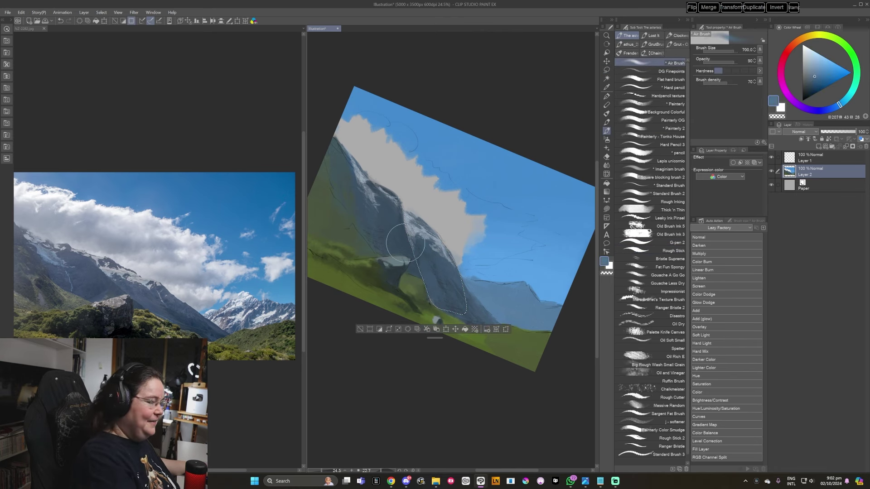
key("ctrl+d")
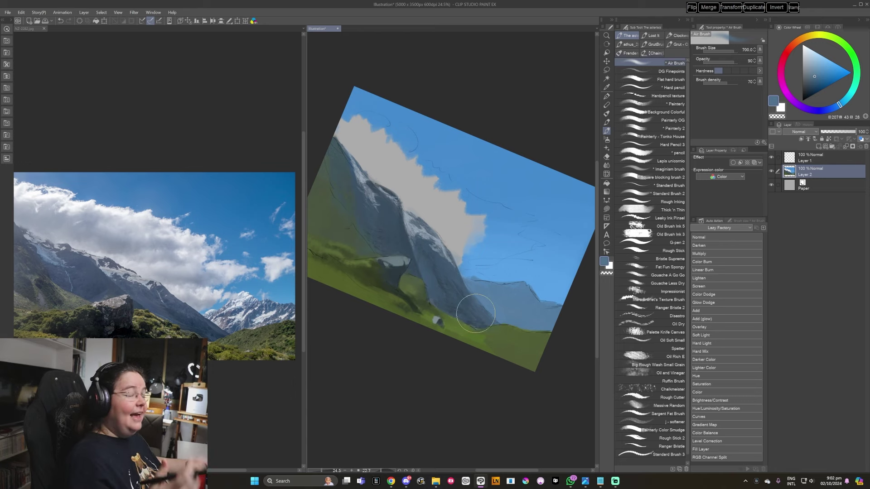
key("m")
left_click(607, 131)
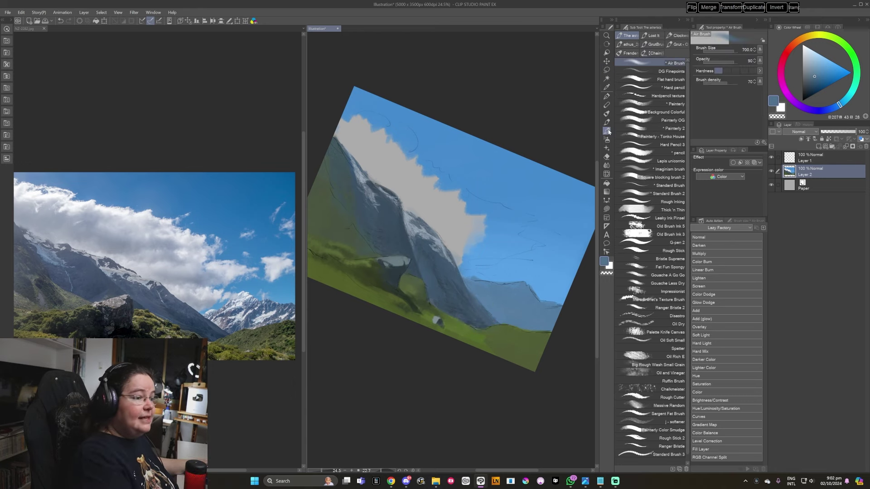
key("ctrl+at")
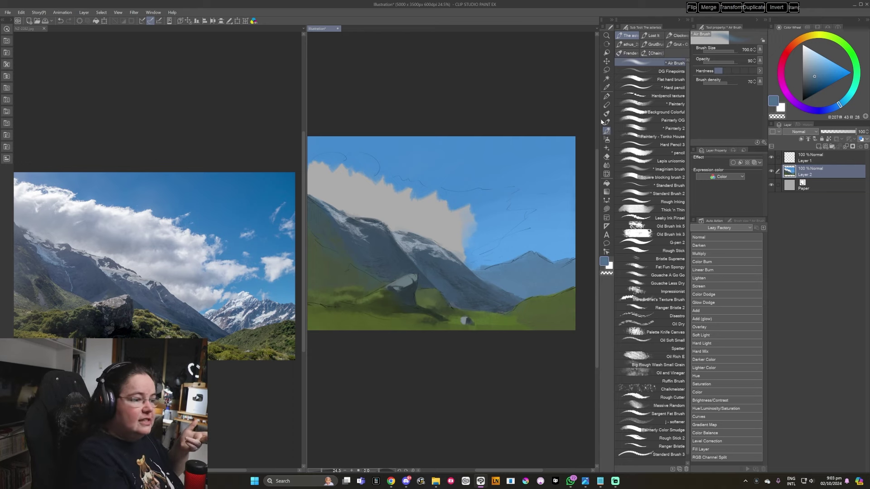
- Sample dark blue-grey mountain tones with Shaddy Textured, then pick a pale snow blue at size 120
left_click(607, 123)
left_click(443, 272, "alt")
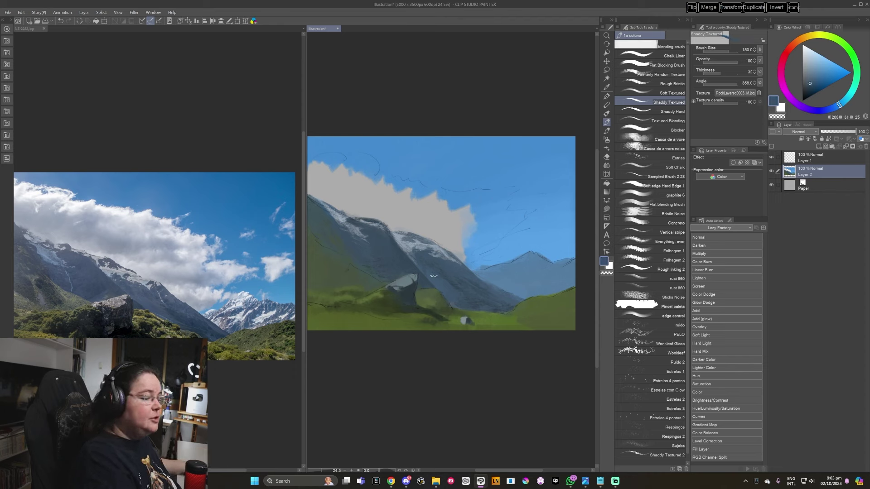
left_click(467, 283, "alt")
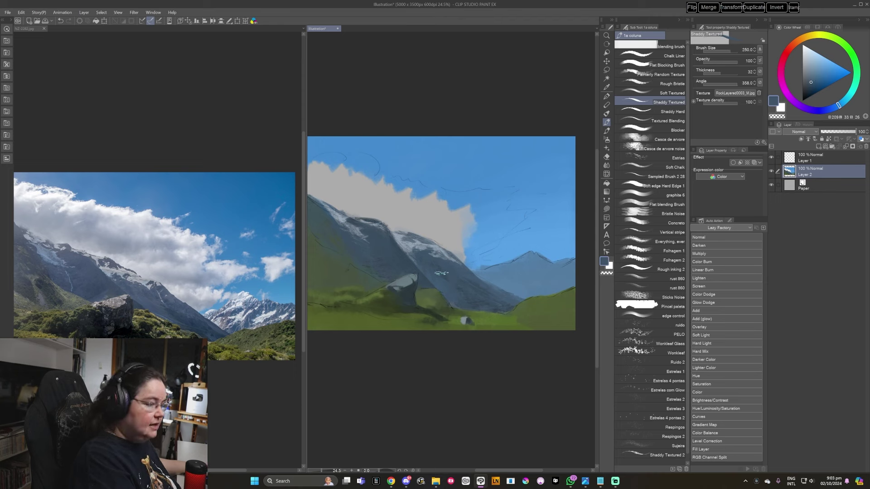
left_click(386, 259, "alt")
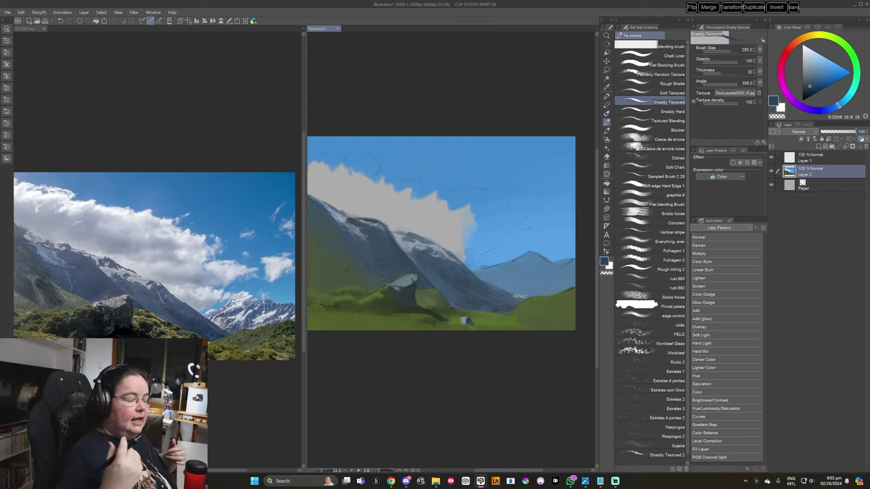
left_click(480, 261, "alt")
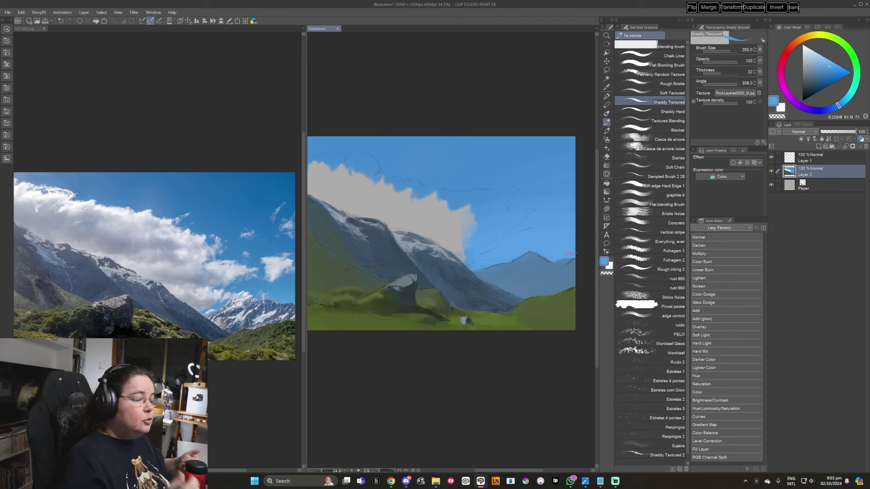
left_click(817, 64)
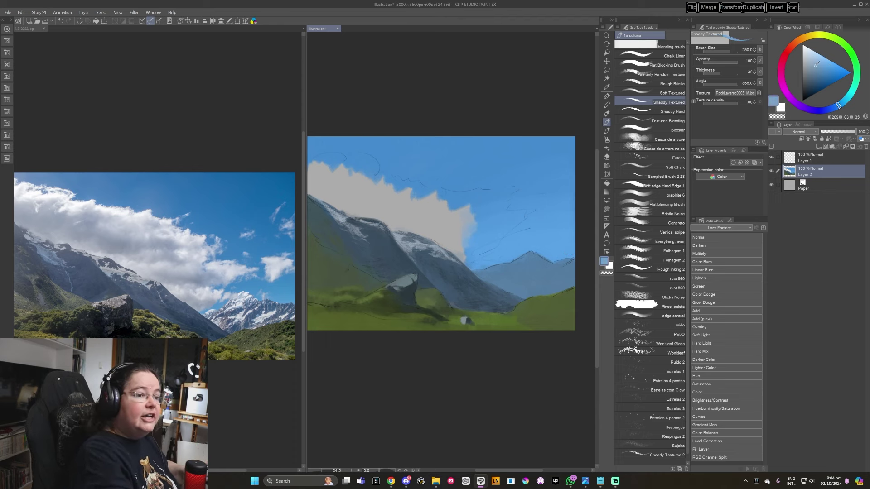
key("bracketleft")
key("bracketleft")
key("bracketleft")
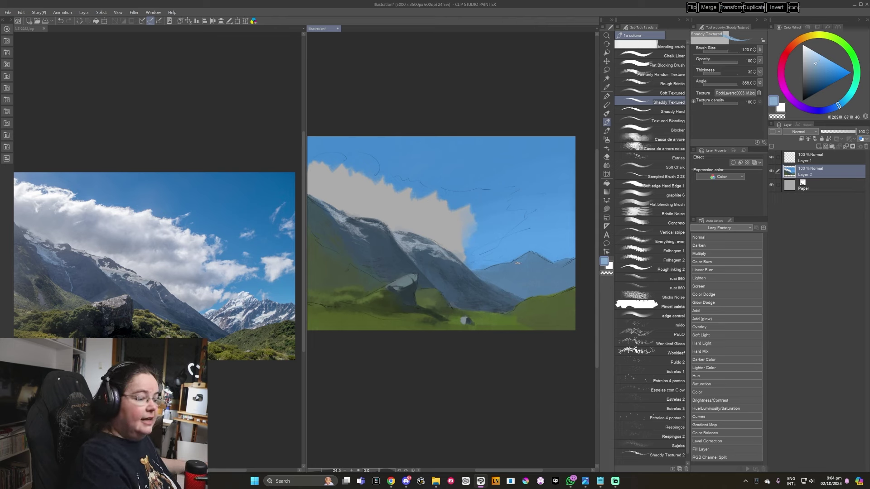
- Paint light blue snow strokes across the distant right-hand peak
left_click(521, 261, "alt")
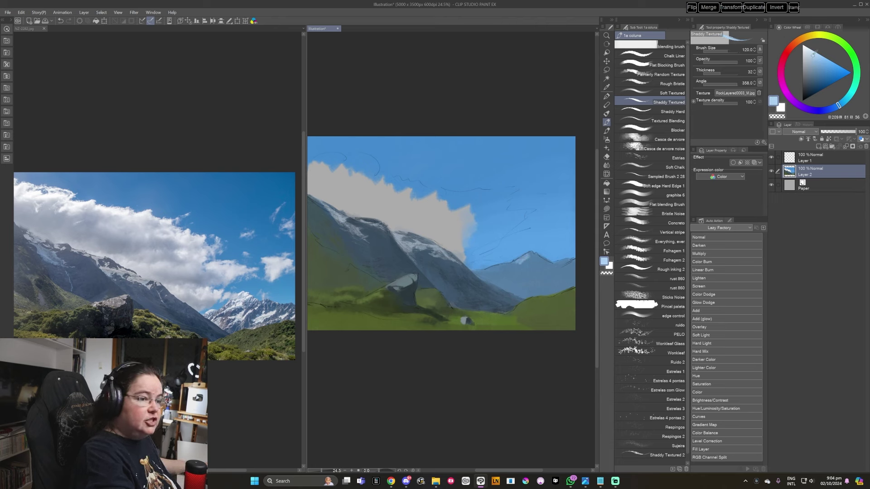
left_click_drag(517, 263, 531, 256)
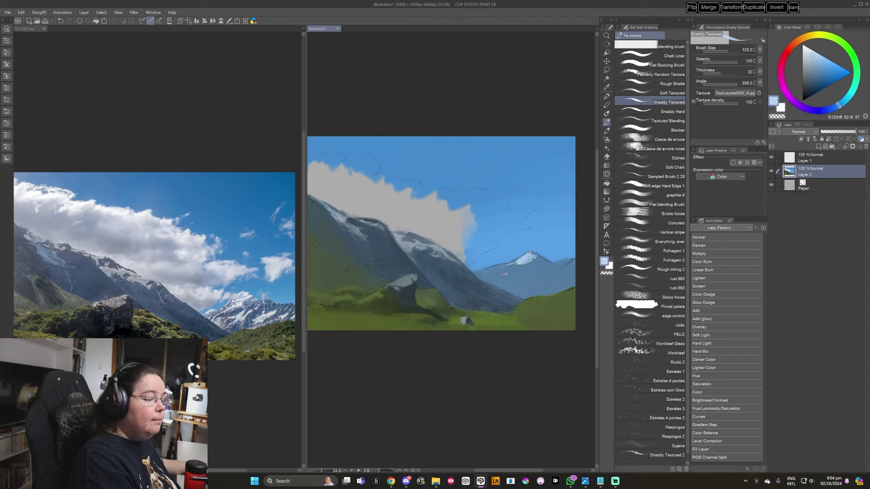
left_click_drag(512, 274, 531, 263)
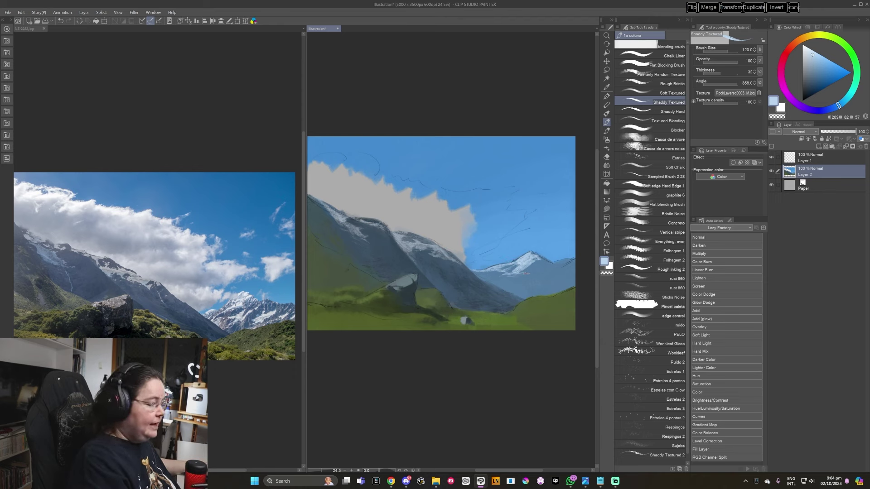
left_click_drag(522, 274, 541, 279)
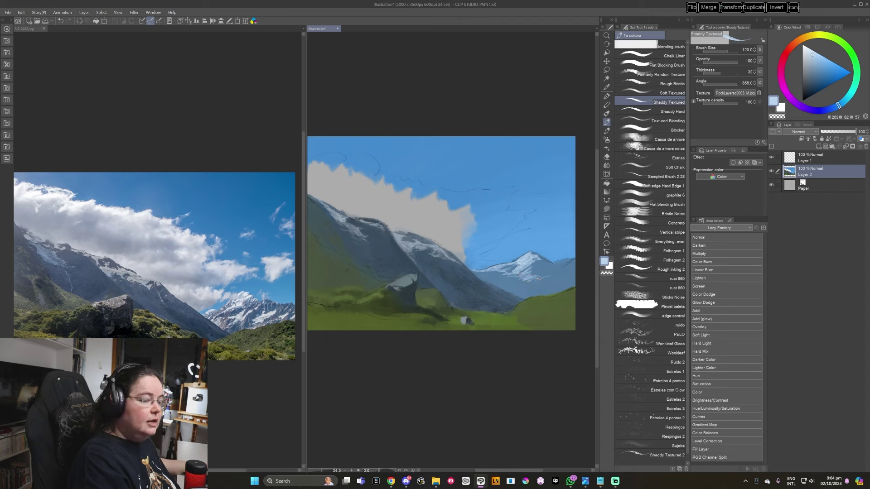
left_click_drag(559, 273, 540, 282)
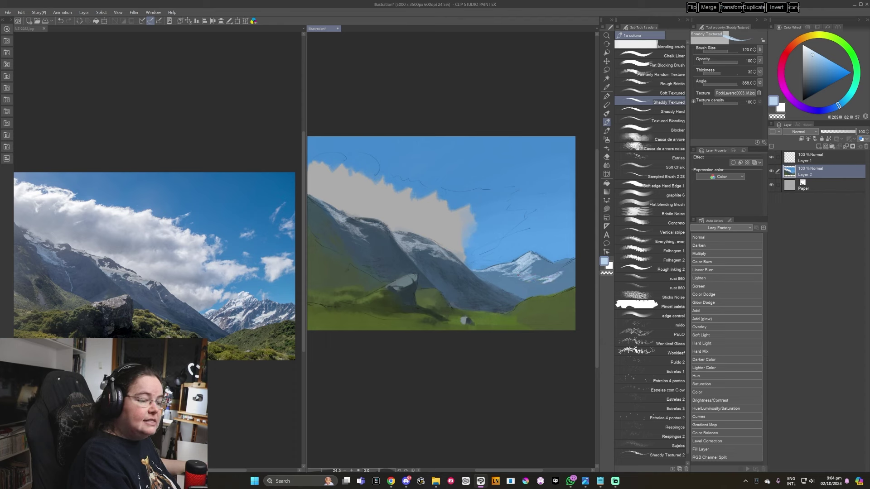
- Save the painting, add one more stroke, and drop to brush size 100 with a darker blue
key("ctrl+s")
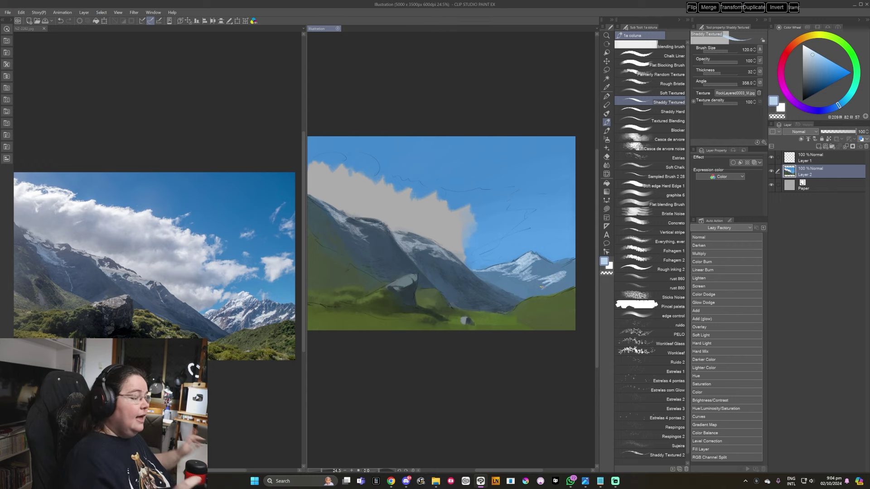
left_click_drag(541, 287, 555, 278)
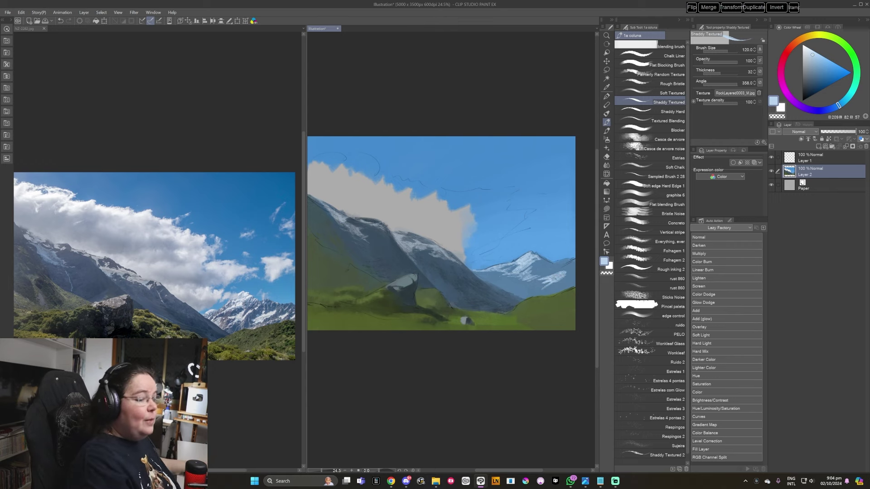
key("bracketleft")
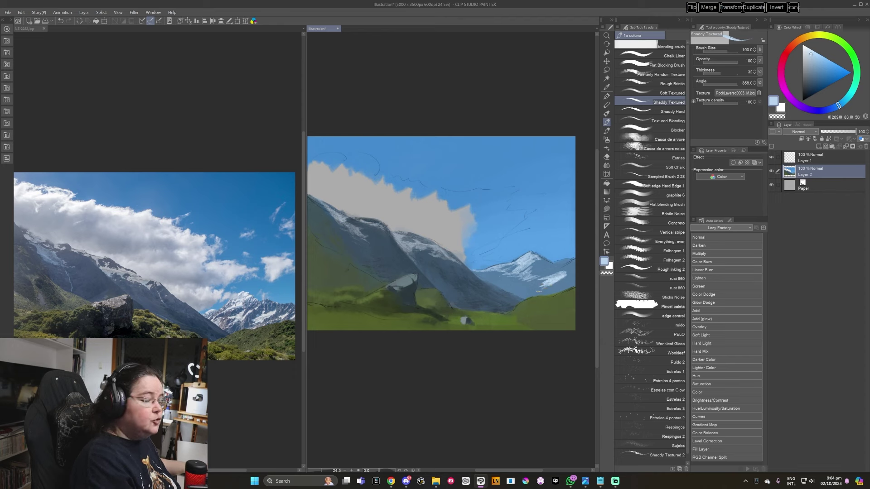
left_click(815, 61)
- Try blues and brush sizes 100–150, then dab a light patch on the right mountain's snowy slope
key("bracketright")
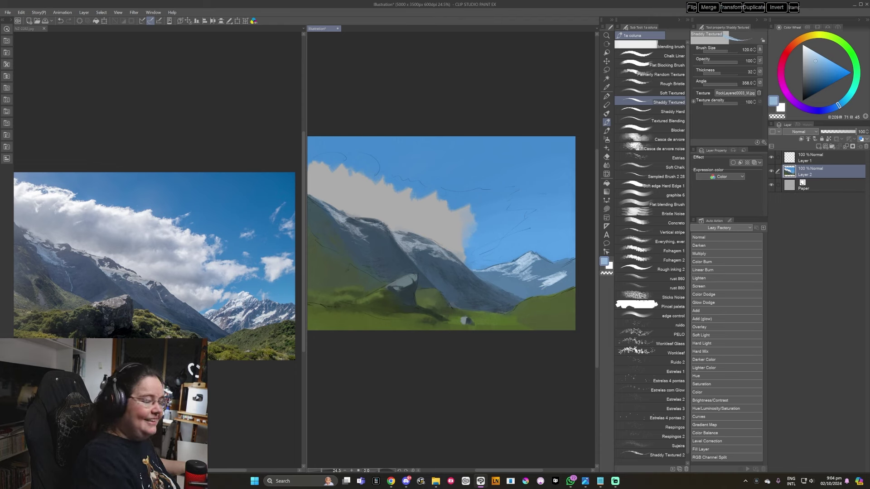
key("bracketleft")
left_click(540, 277, "alt")
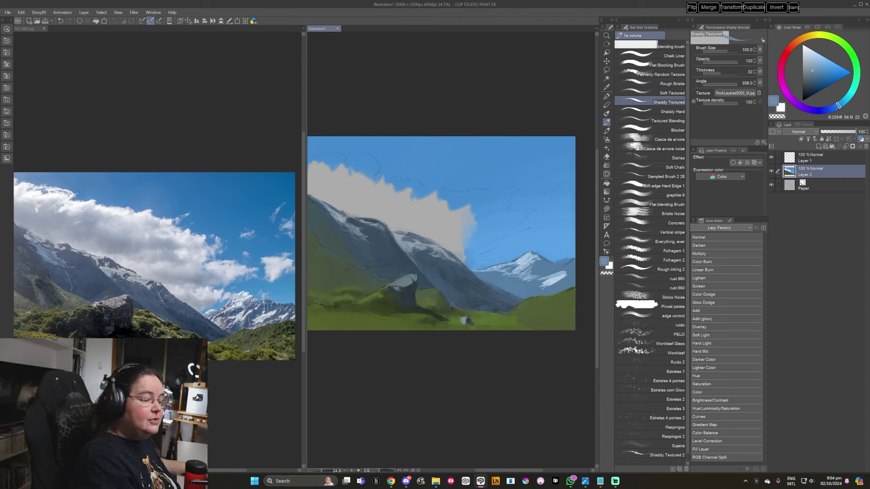
key("bracketright")
key("bracketright")
left_click(532, 262, "alt")
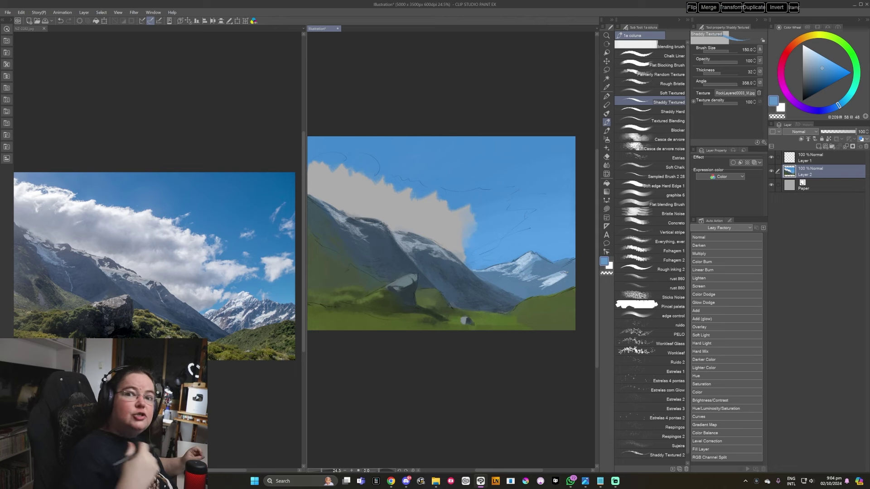
left_click(814, 54)
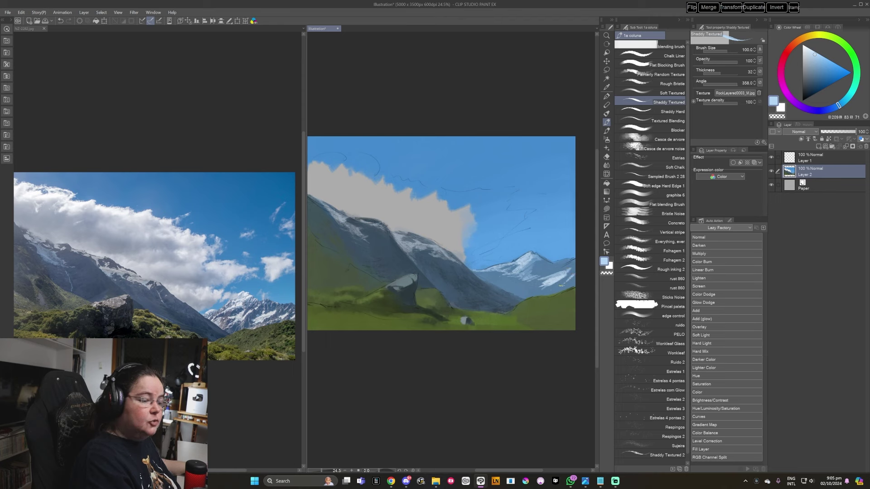
left_click_drag(562, 284, 542, 291)
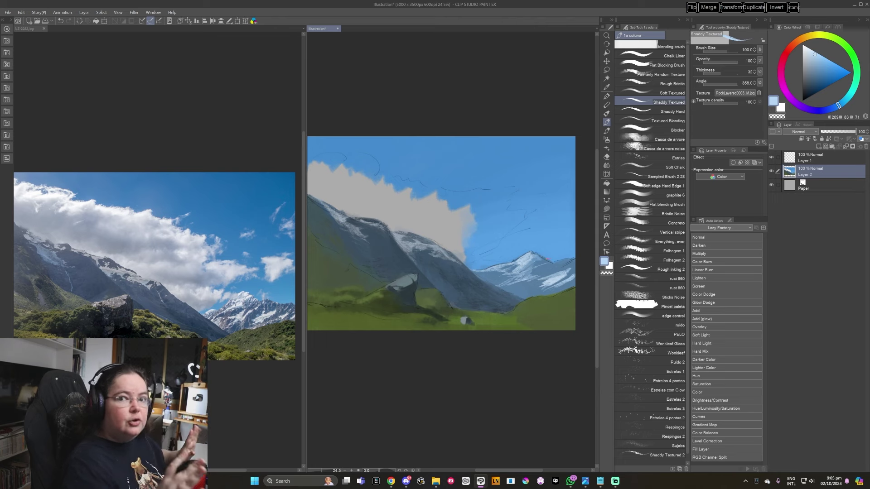
left_click(534, 252, "alt")
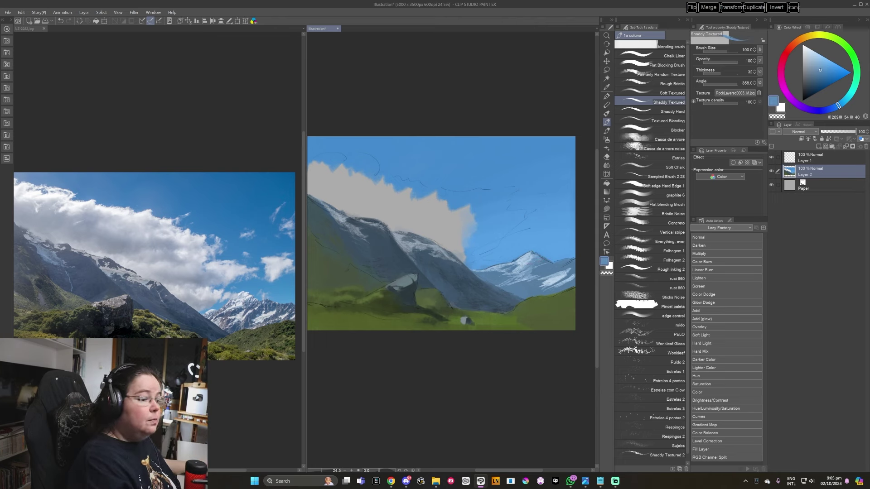
left_click(524, 258, "alt")
- Shrink the brush to 60, try several blues, then return to 120 with a muted blue-grey
key("bracketleft")
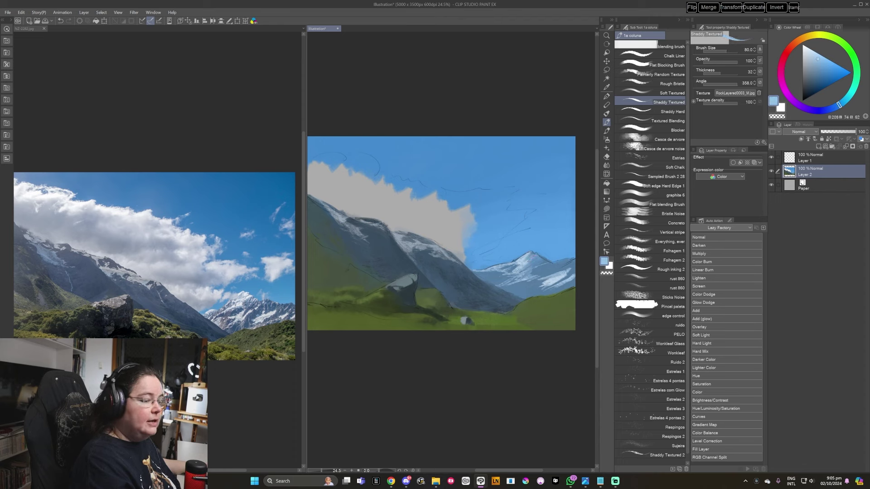
left_click(523, 258, "alt")
key("bracketleft")
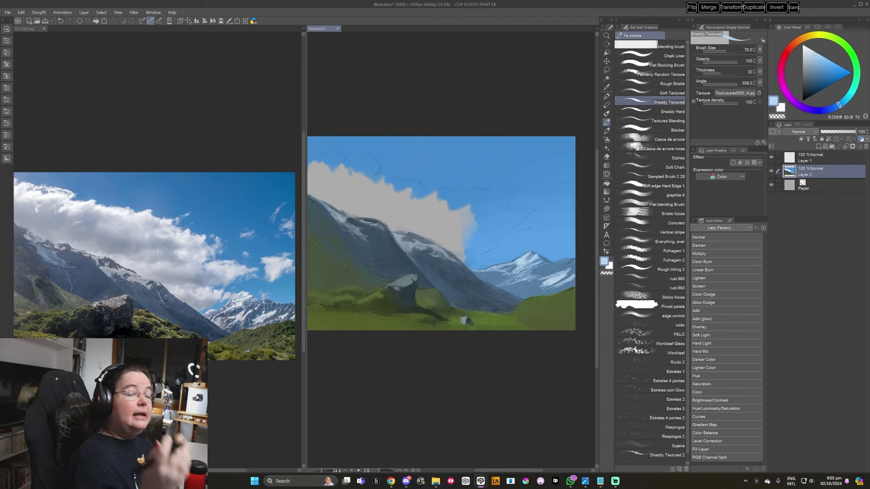
key("bracketleft")
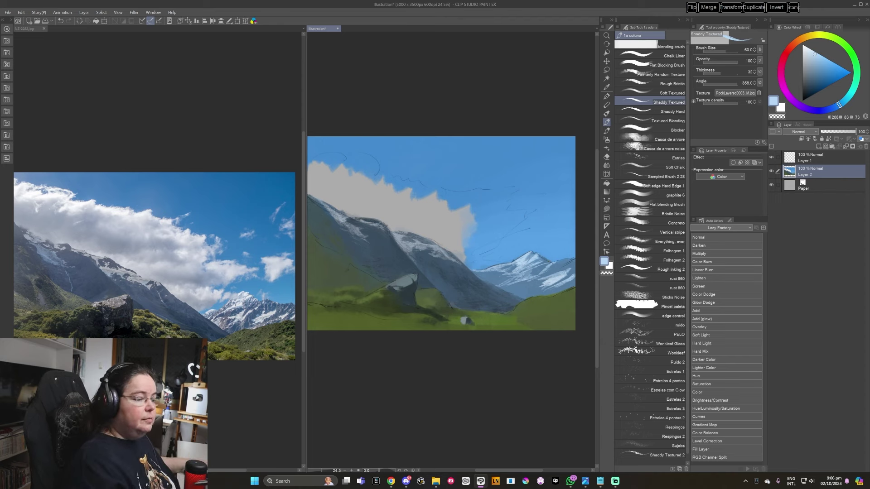
left_click(815, 63)
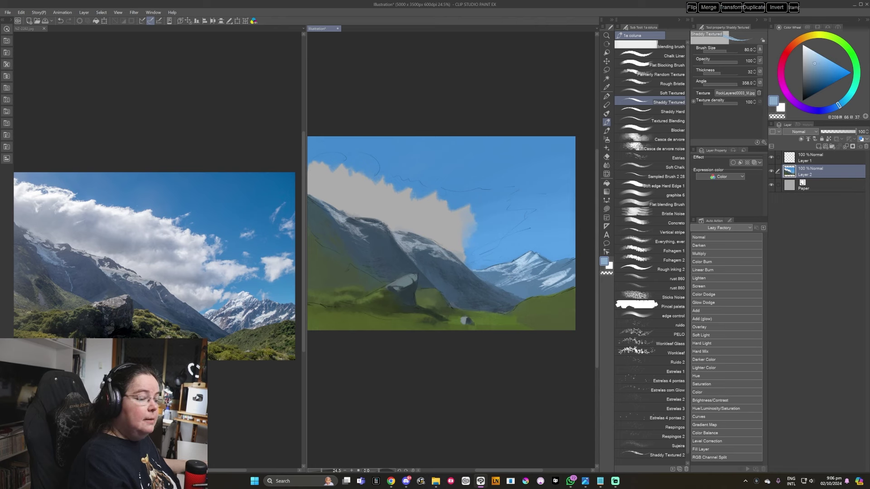
left_click(817, 63)
key("bracketright")
key("bracketright")
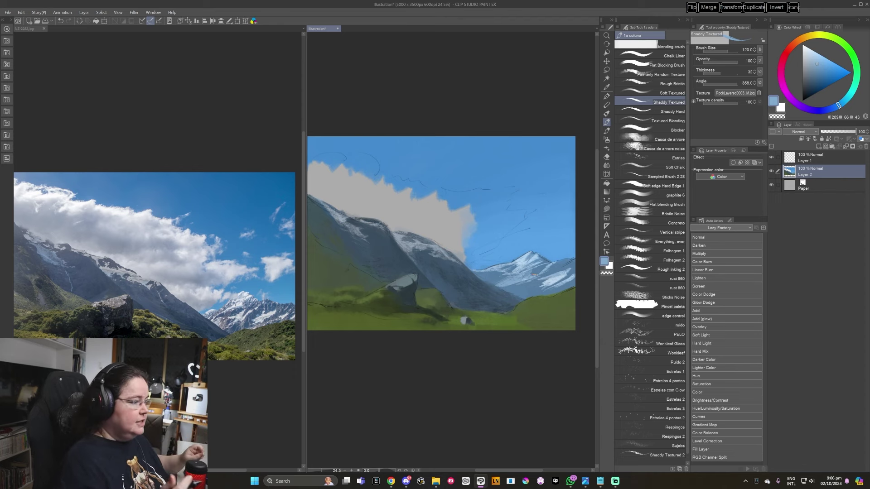
left_click(543, 267, "alt")
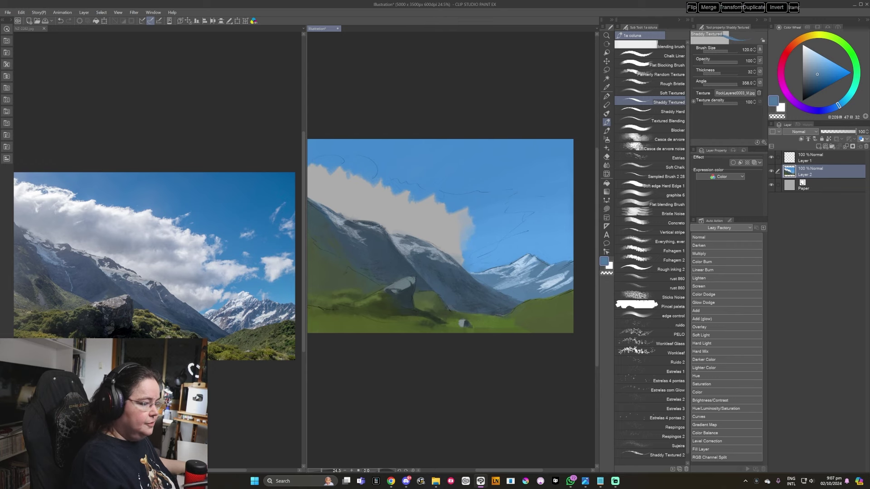
- Sample blues from the snowy peak, then choose a very dark greyish blue at brush size 150
left_click(547, 269, "alt")
left_click_drag(547, 269, 535, 279)
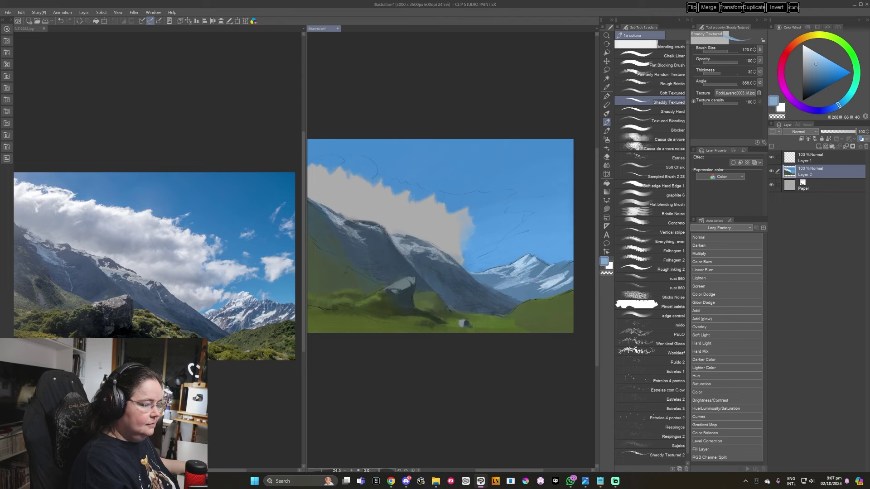
left_click(539, 288, "alt")
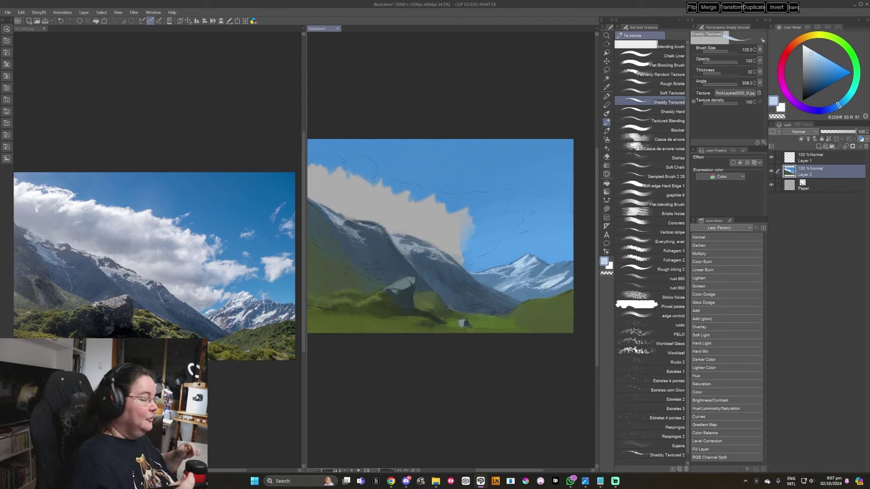
key("bracketleft")
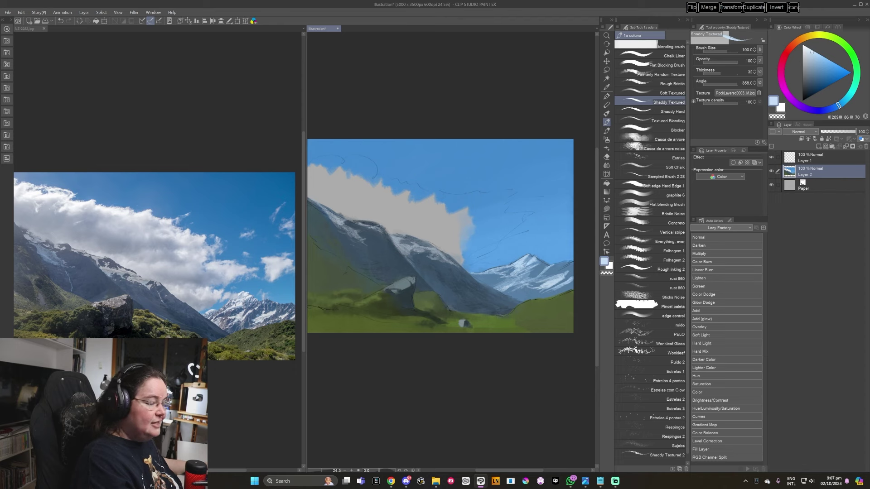
key("bracketright")
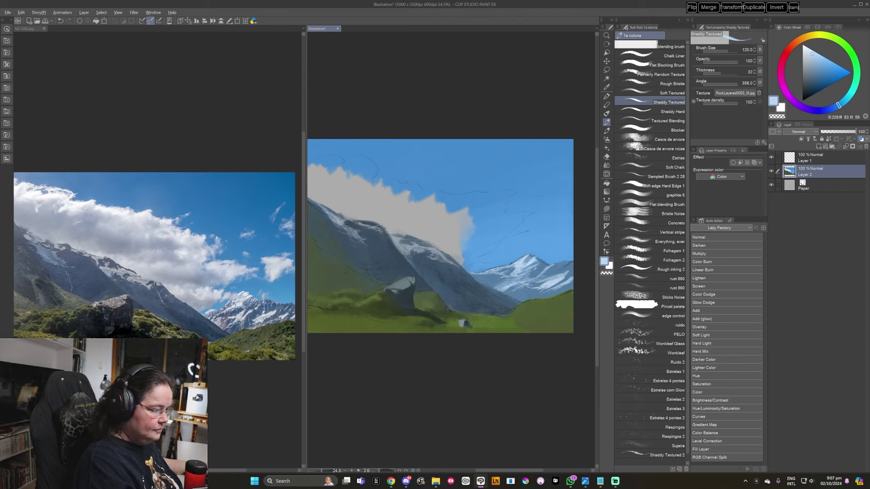
left_click(817, 77)
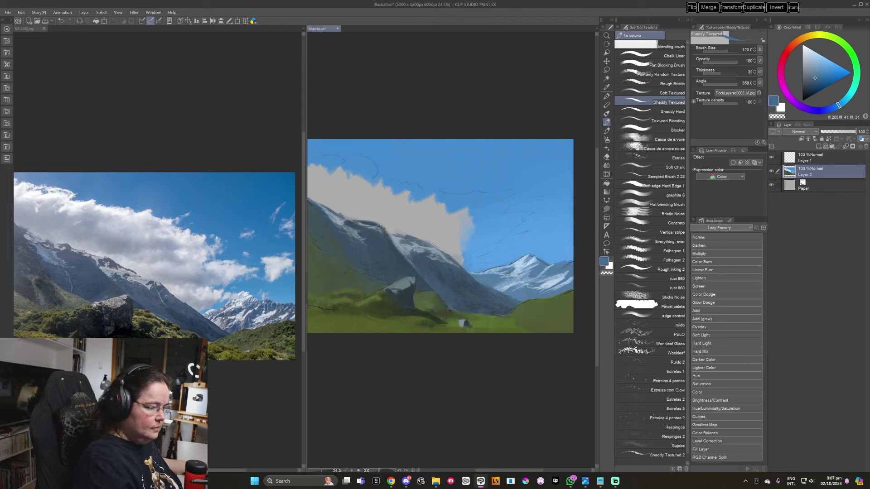
left_click(809, 83)
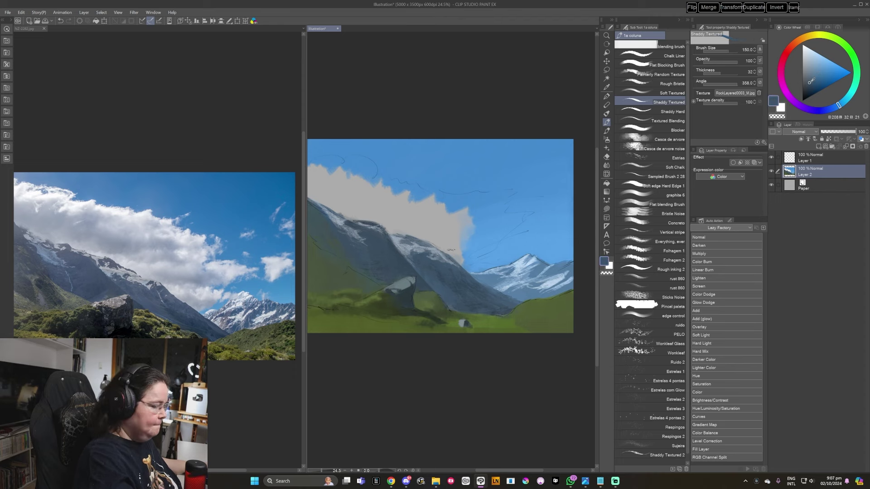
key("bracketright")
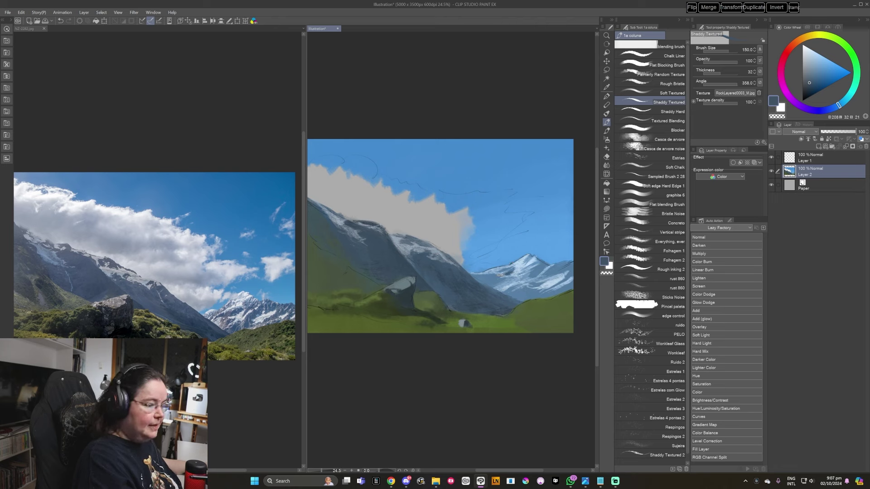
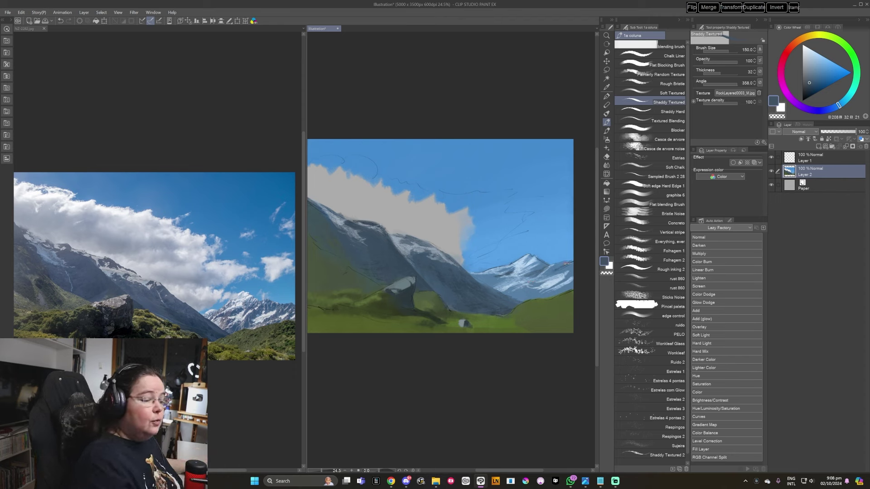
- Paint lighter blue-grey strokes and texture along the right mountain's ridge and slope
left_click(559, 265, "alt")
left_click_drag(567, 263, 546, 275)
left_click(566, 269, "alt")
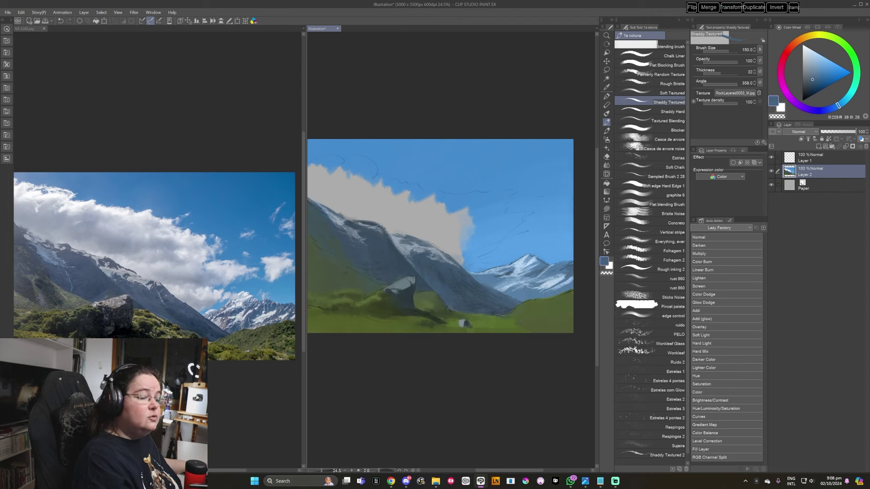
left_click_drag(546, 275, 565, 278)
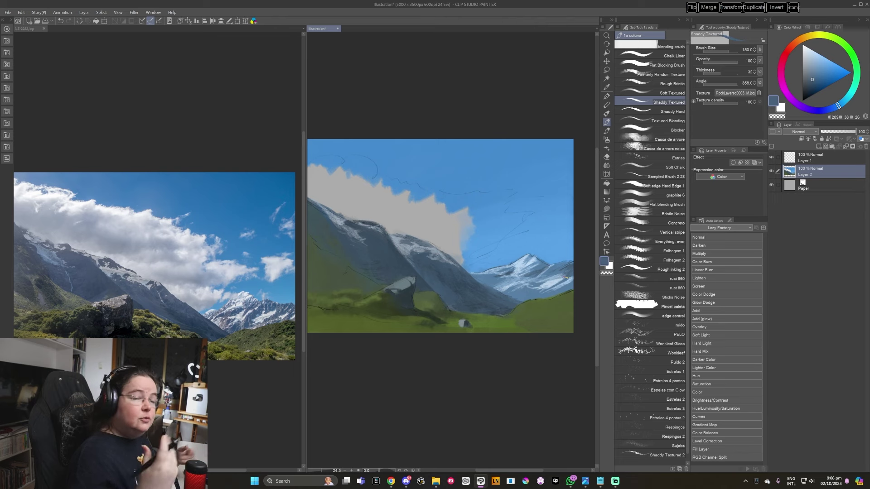
left_click_drag(529, 331, 530, 329)
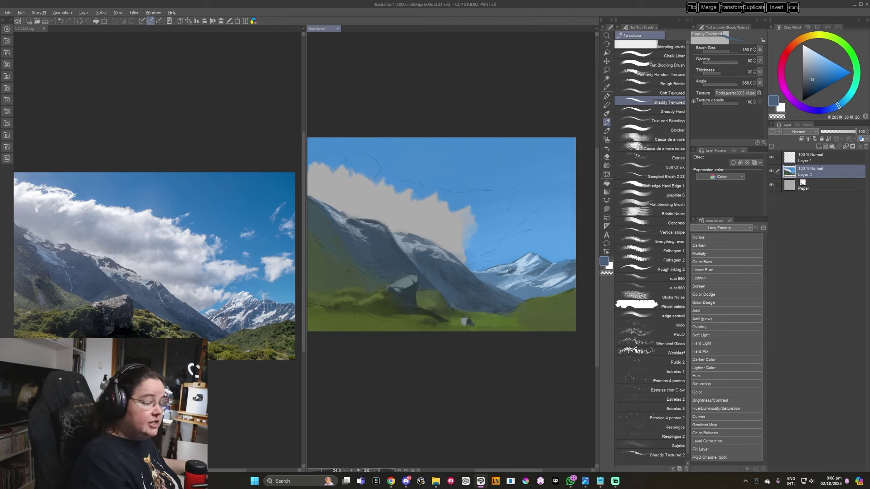
- Sample darker, brighter and deep blue-greys from the mountains, then bring up the lake reference search
left_click(498, 273, "alt")
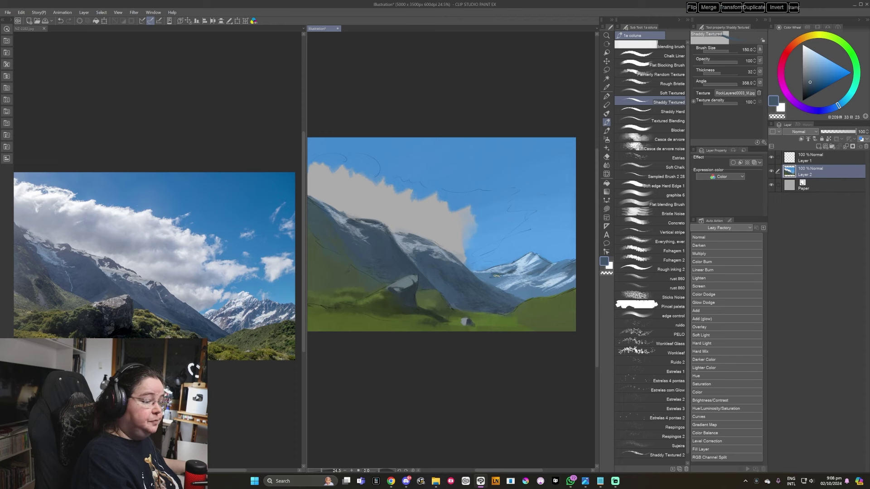
left_click(493, 274, "alt")
left_click(493, 276, "alt")
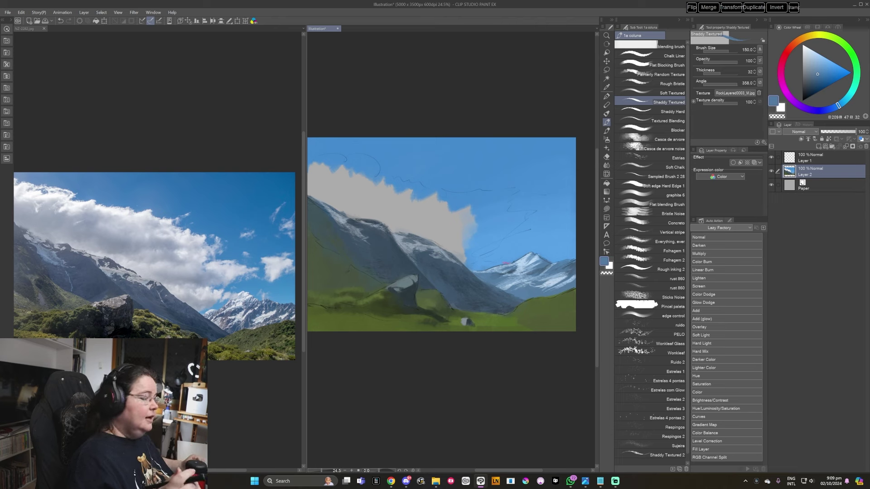
left_click(816, 68)
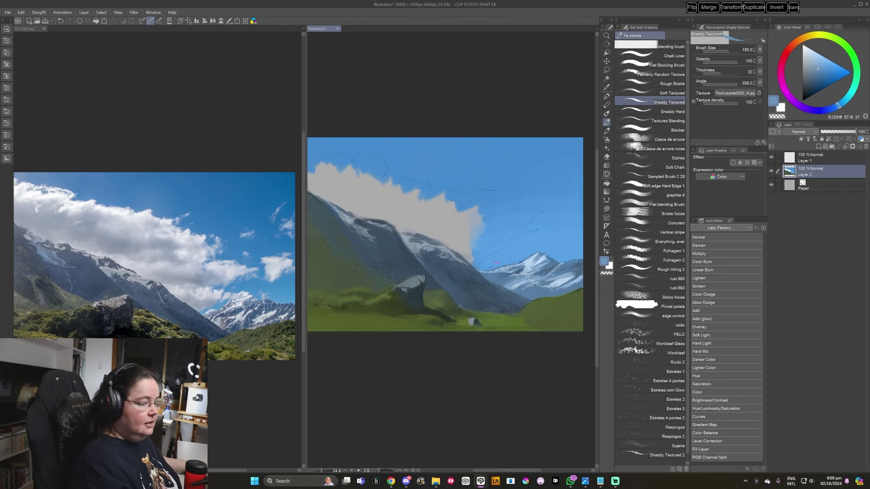
left_click(525, 260, "alt")
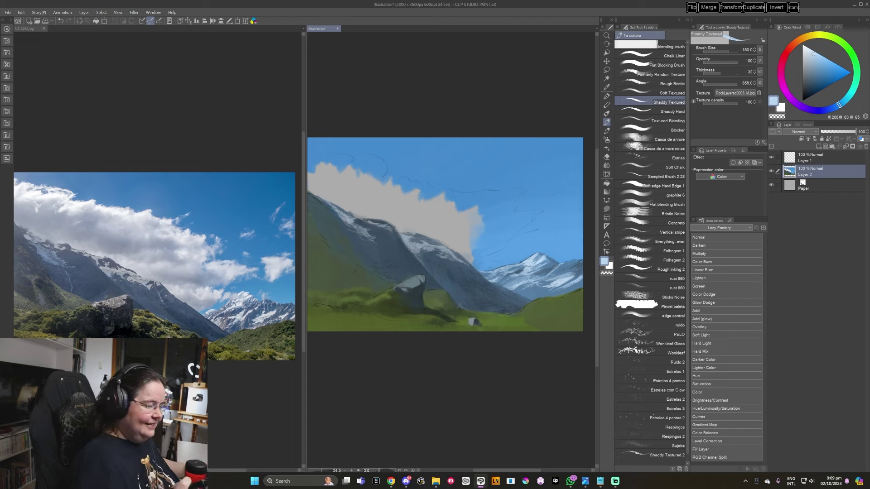
left_click(544, 270, "alt")
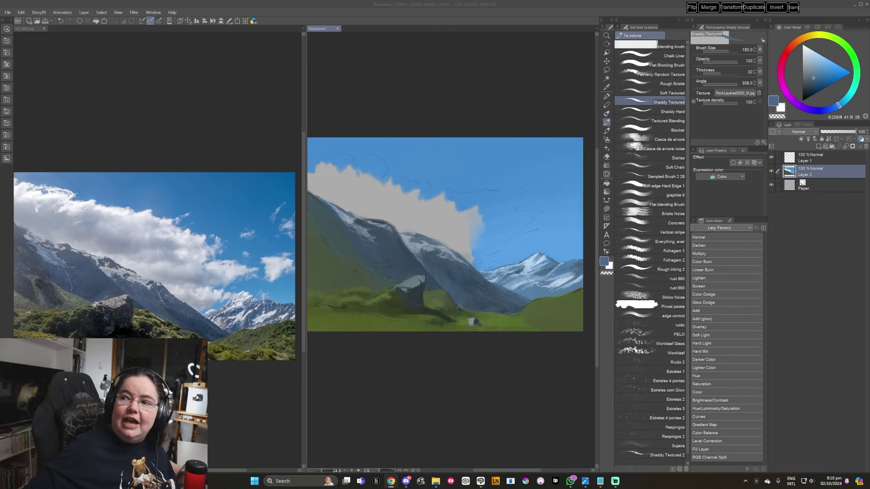
key("alt+Tab")
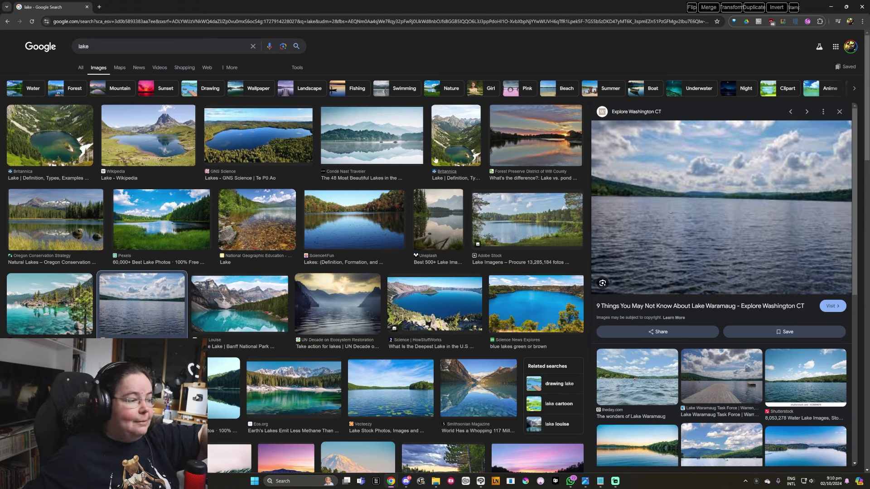
- Preview the Condé Nast Traveler, Pexels, Wikipedia and Adobe Stock lake photos, then return to Clip Studio Paint
left_click(370, 137)
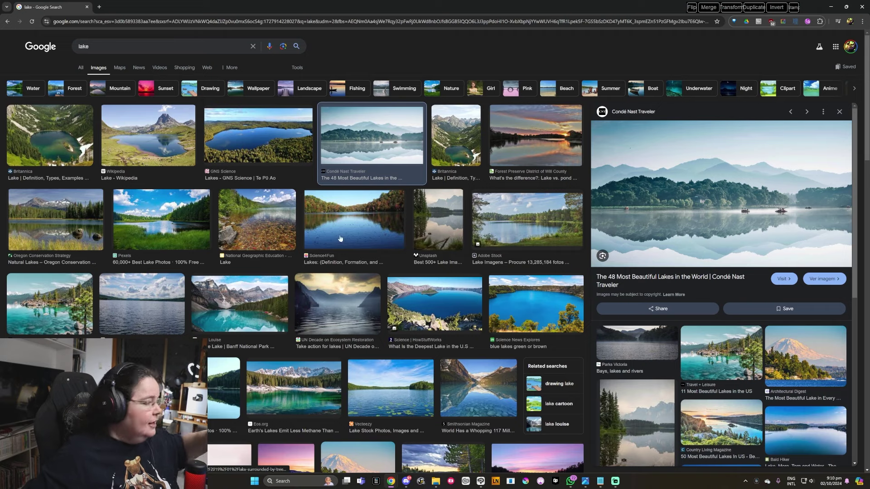
left_click(152, 228)
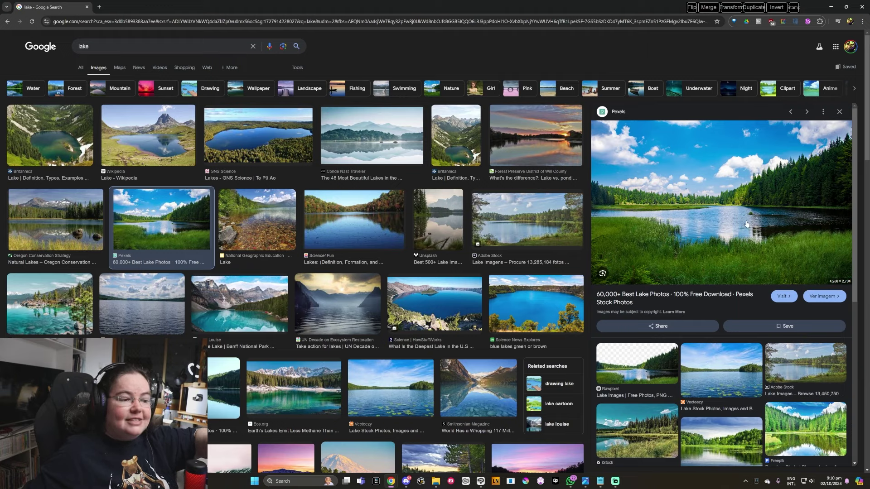
left_click(179, 145)
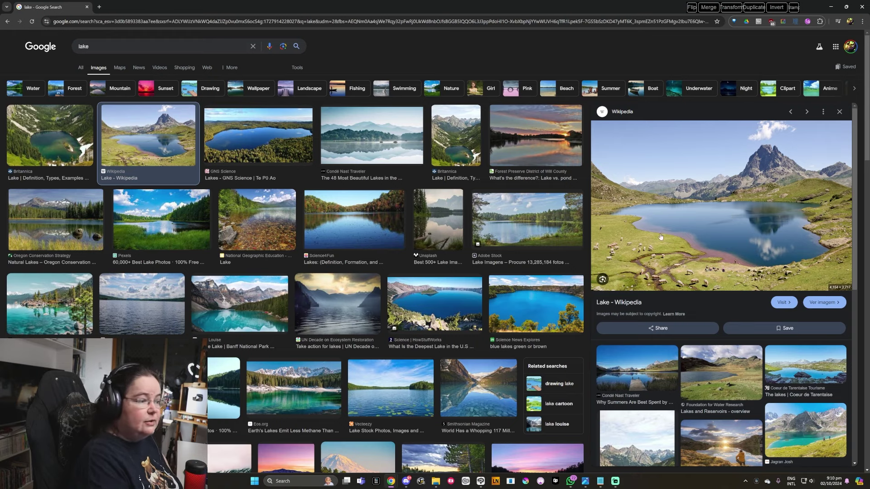
left_click(515, 222)
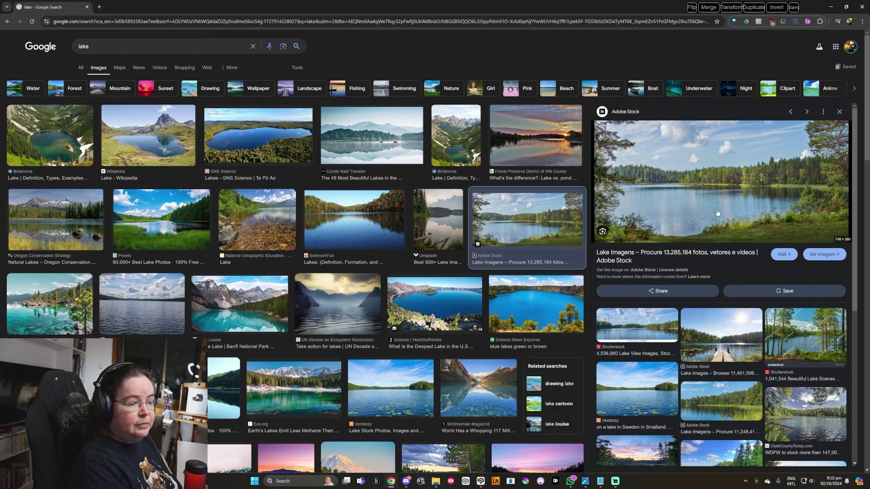
left_click(480, 483)
- Create a new Illustration2 canvas and load a larger light-blue Vertical stripe brush
left_click(8, 13)
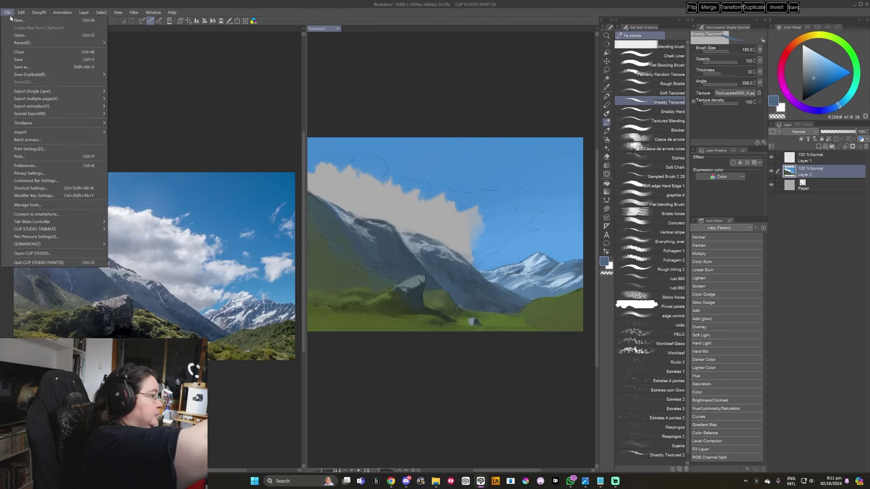
left_click(433, 138)
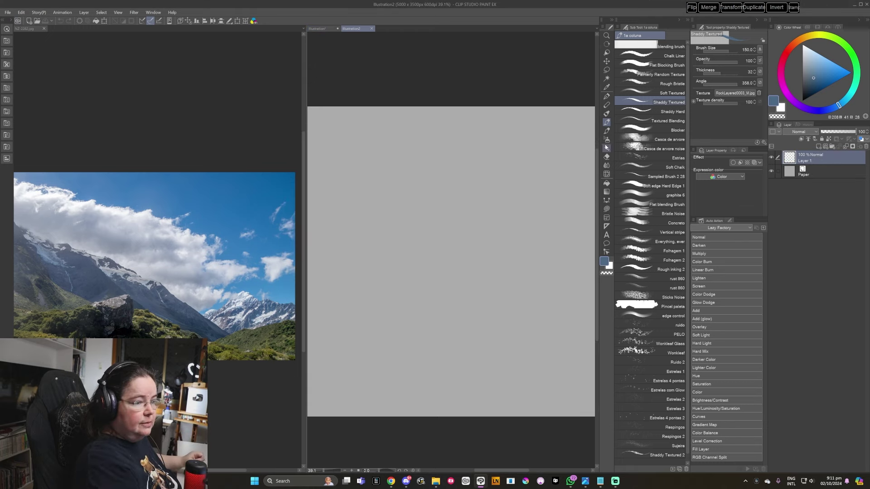
left_click(606, 130)
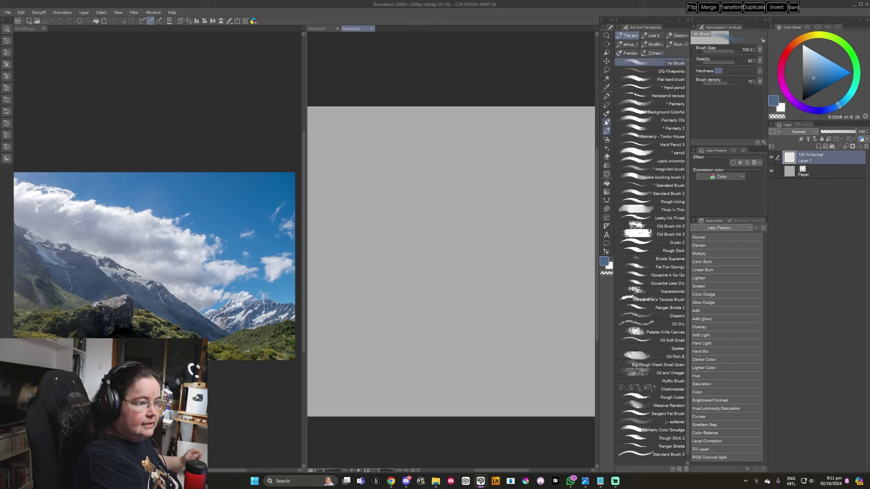
left_click(605, 123)
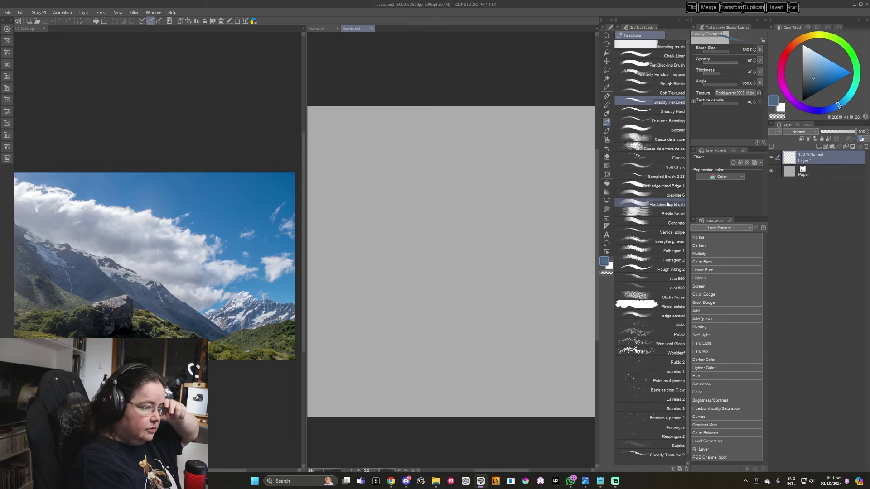
left_click(660, 232)
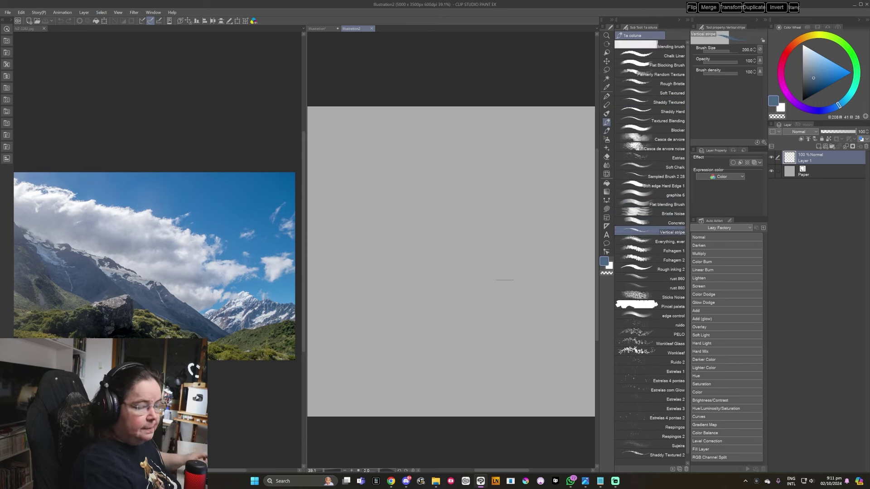
left_click(818, 65)
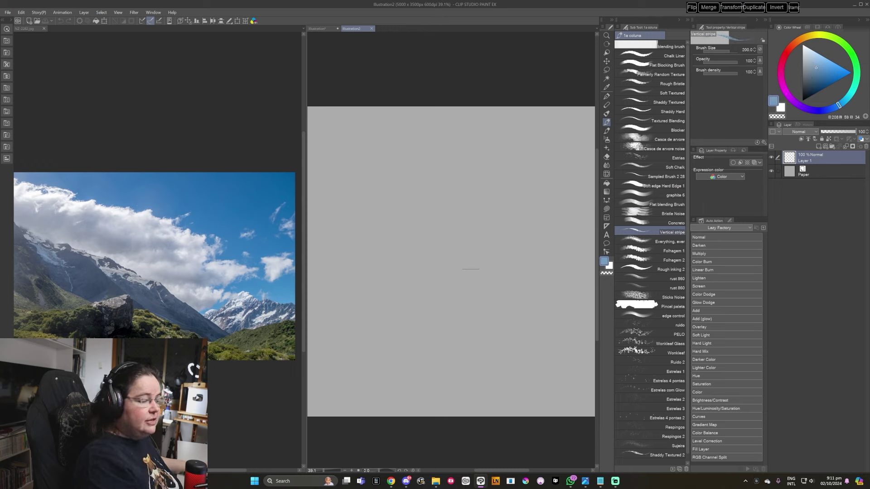
key("ctrl+z")
key("]")
- Try and undo vertical and horizontal stripe strokes, then paint a short light-blue stroke with a smaller brush
left_click_drag(465, 190, 472, 371)
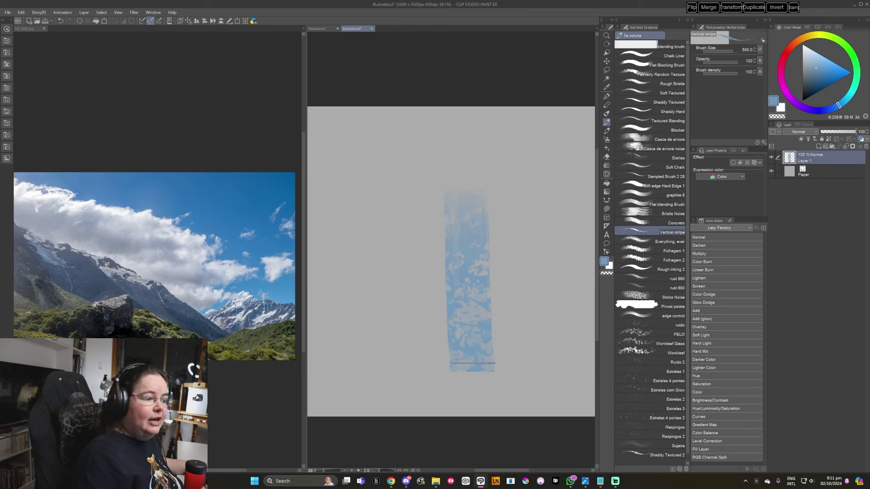
key("ctrl+z")
left_click_drag(467, 279, 498, 290)
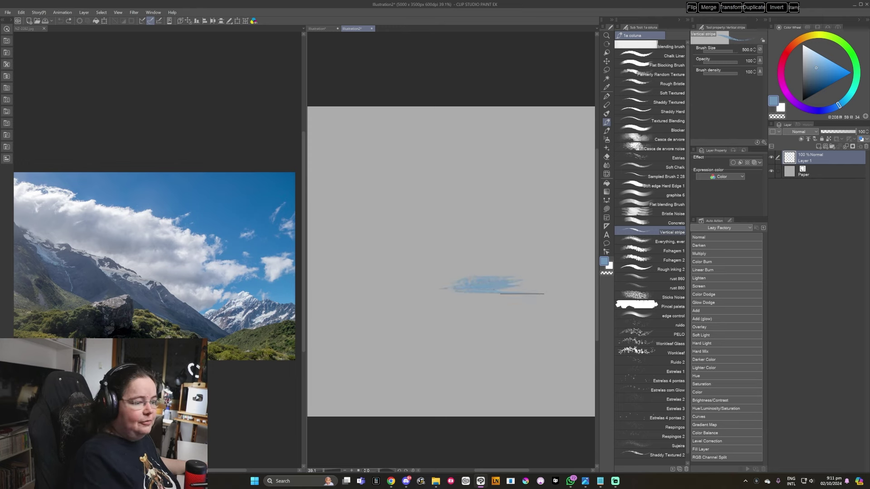
key("ctrl+z")
key("bracketleft")
key("bracketleft")
left_click_drag(500, 276, 476, 280)
- Layer near-white horizontal strokes into two cloud bands and fill the gap between them
left_click(484, 273, "alt")
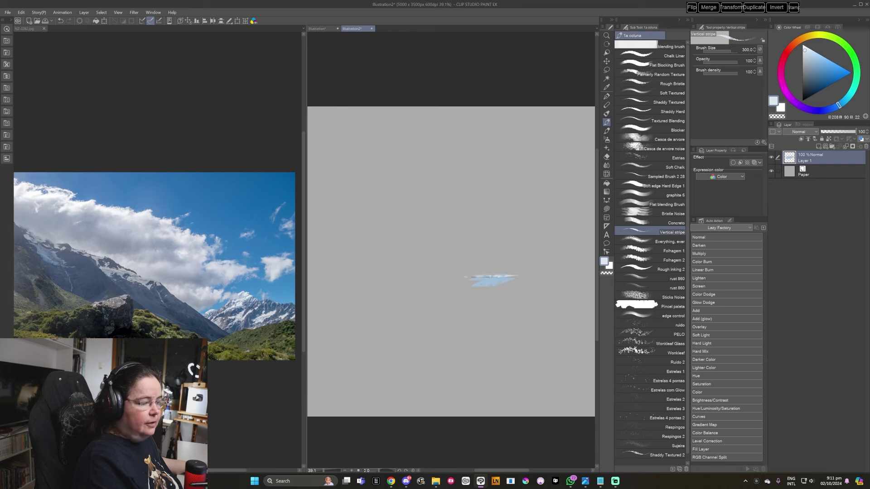
mouse_move(445, 285)
left_mouse_down()
mouse_move(534, 289)
mouse_move(478, 295)
mouse_move(505, 311)
mouse_move(539, 307)
mouse_move(410, 304)
left_mouse_up()
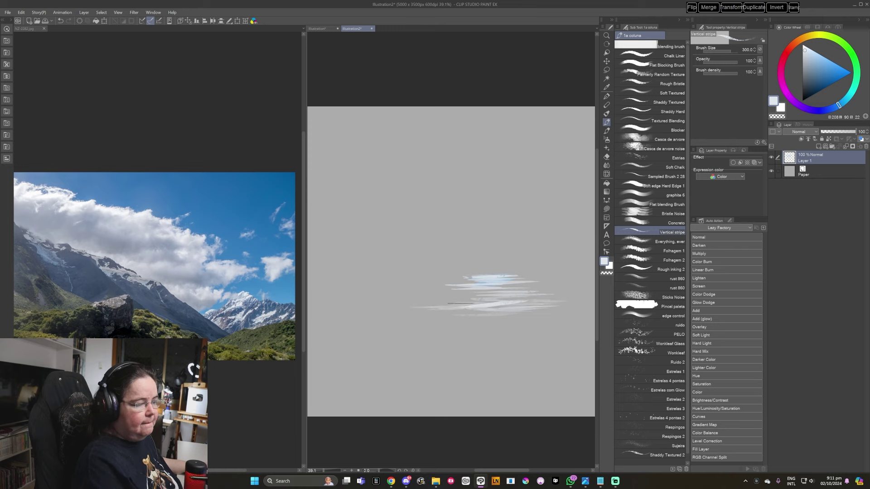
mouse_move(479, 301)
left_mouse_down()
mouse_move(413, 296)
mouse_move(451, 292)
mouse_move(476, 277)
left_mouse_up()
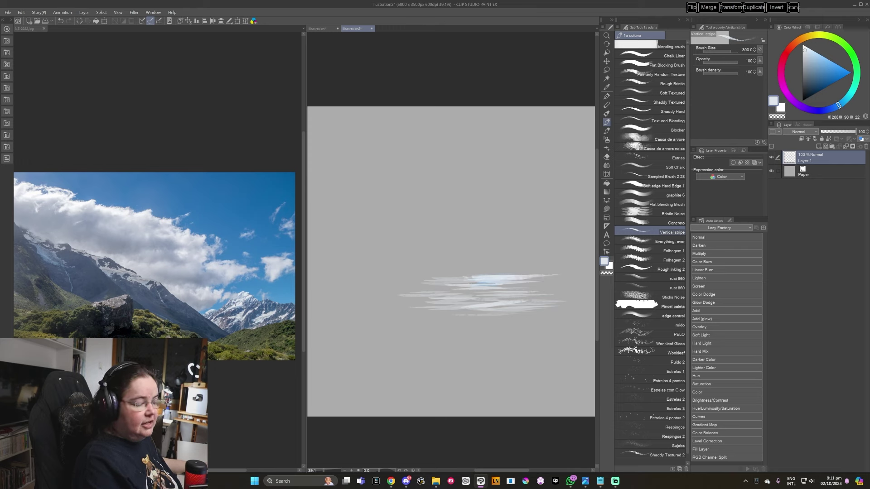
left_click_drag(555, 312, 449, 321)
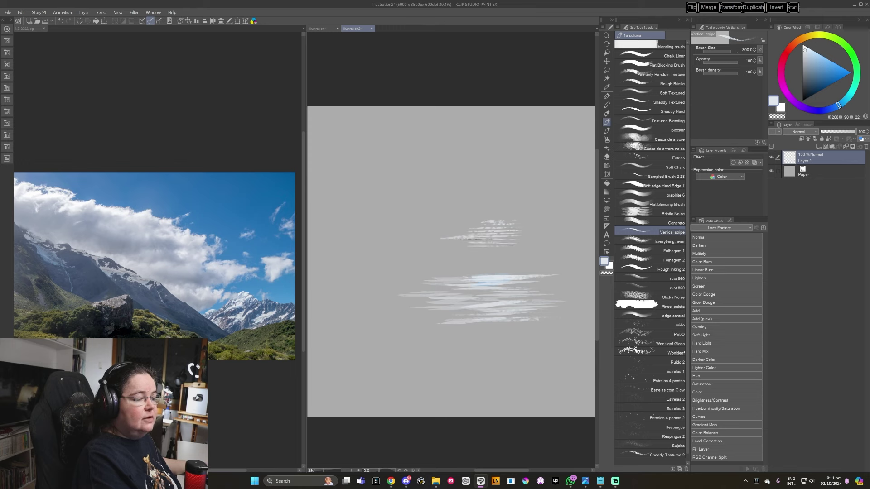
mouse_move(452, 247)
left_mouse_down()
mouse_move(489, 252)
mouse_move(462, 253)
mouse_move(515, 239)
mouse_move(535, 252)
mouse_move(547, 232)
left_mouse_up()
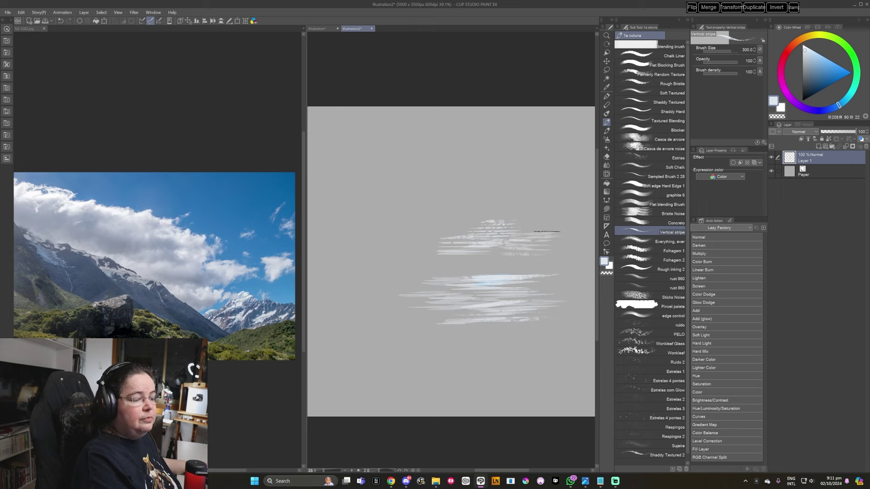
mouse_move(495, 247)
left_mouse_down()
mouse_move(503, 253)
mouse_move(482, 262)
left_mouse_up()
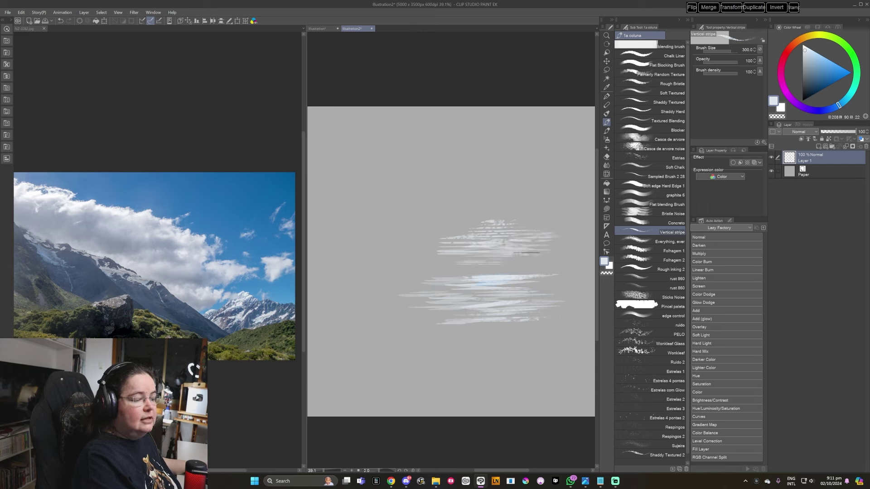
mouse_move(501, 274)
left_mouse_down()
mouse_move(480, 269)
mouse_move(489, 259)
left_mouse_up()
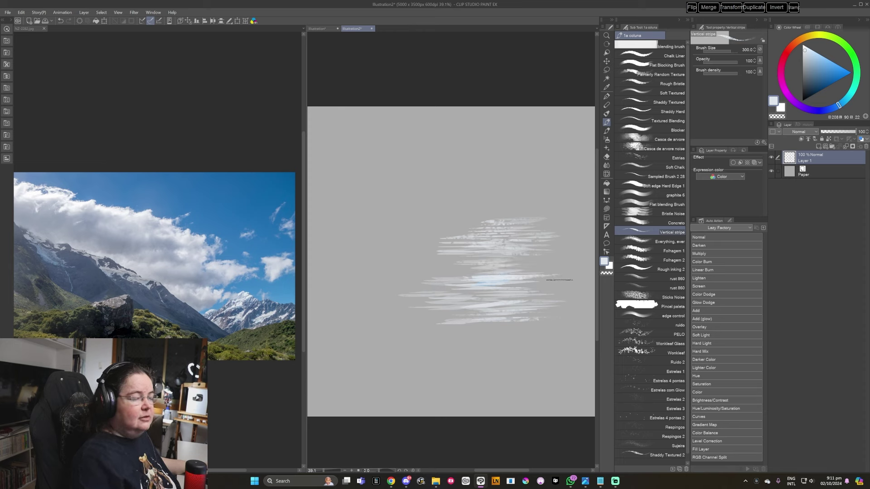
- Paint blue-grey strokes across the cloud top, then shrink the brush and pick a lighter blue
left_click(813, 73)
mouse_move(473, 225)
left_mouse_down()
mouse_move(529, 250)
mouse_move(558, 229)
mouse_move(578, 241)
left_mouse_up()
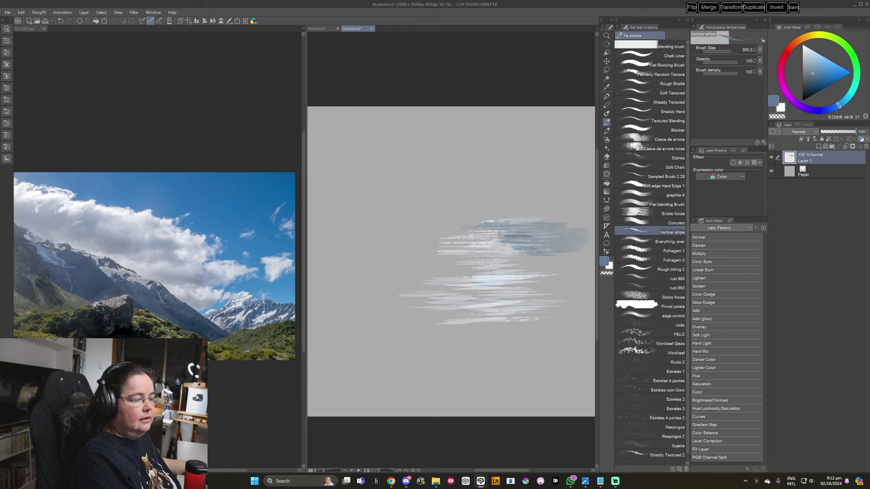
key("bracketleft")
left_click(807, 56)
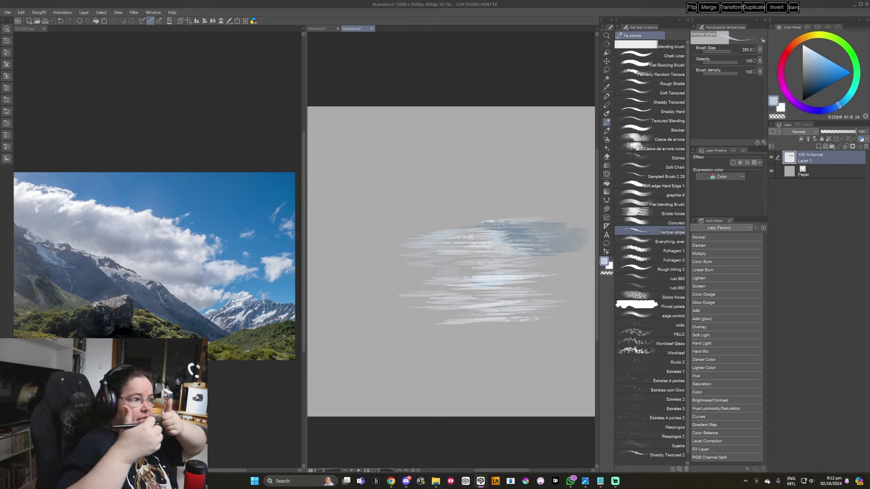
- Discard Illustration2 without saving, select the Shaddy Textured brush, then move to the airbrush group
left_click(372, 28)
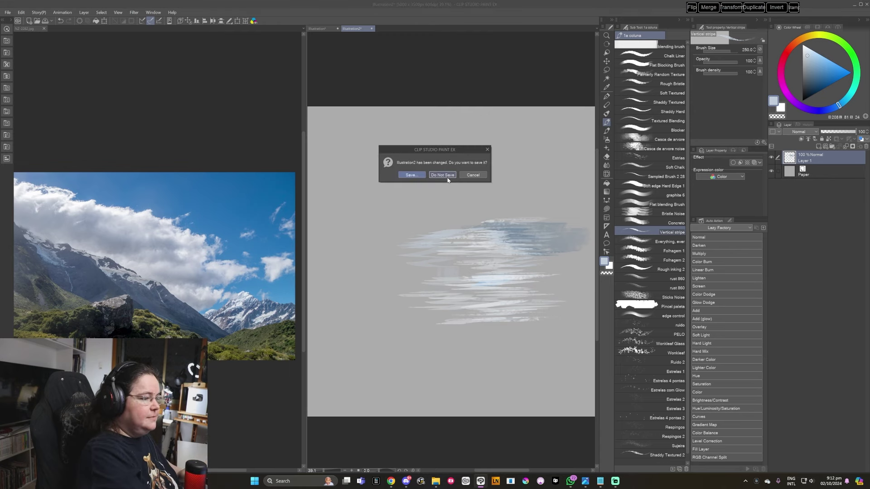
key("Return")
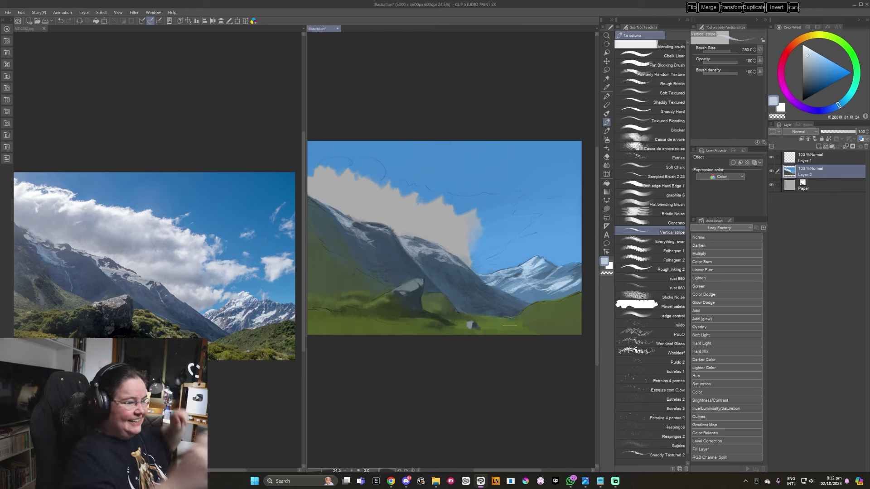
left_click(608, 113)
left_click(607, 122)
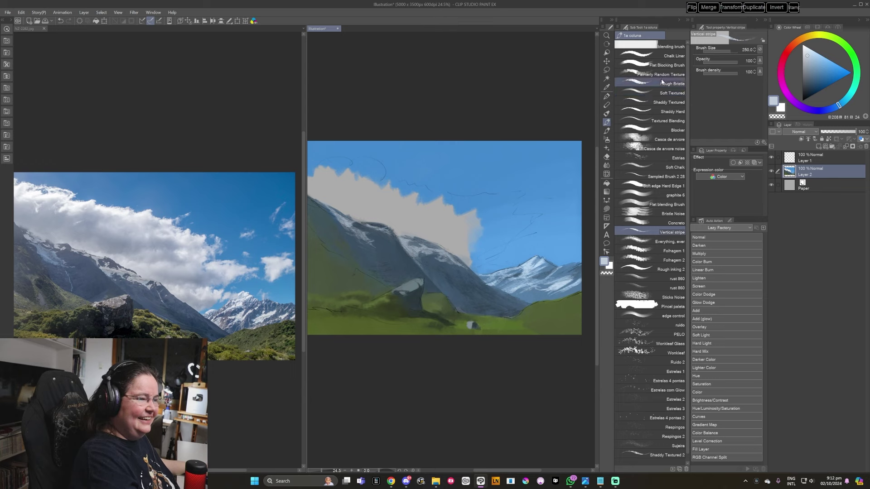
left_click(648, 103)
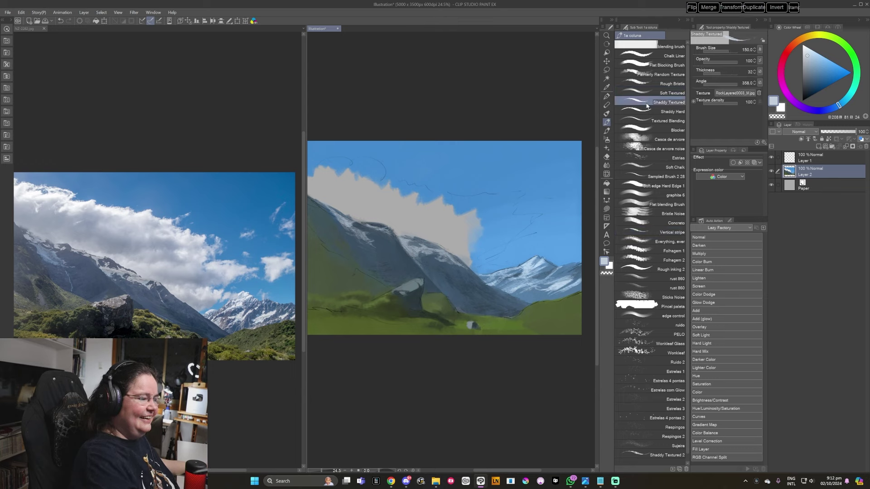
left_click_drag(503, 335, 513, 330)
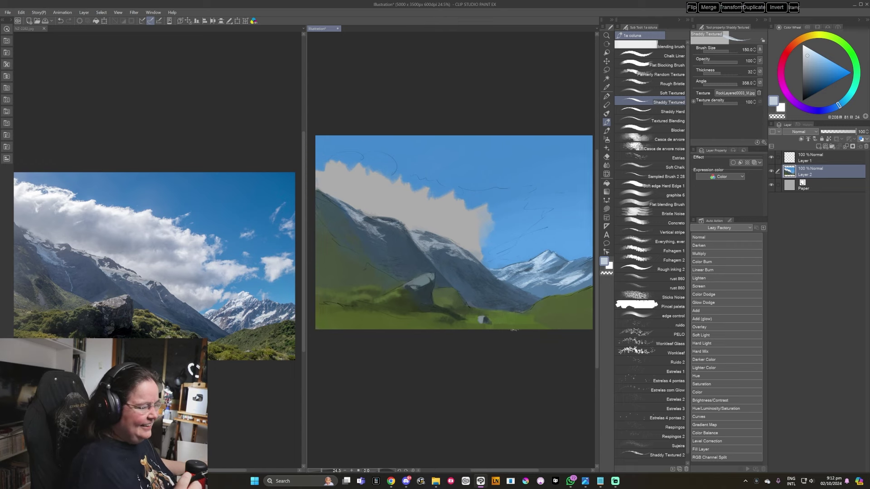
left_click_drag(514, 329, 511, 332)
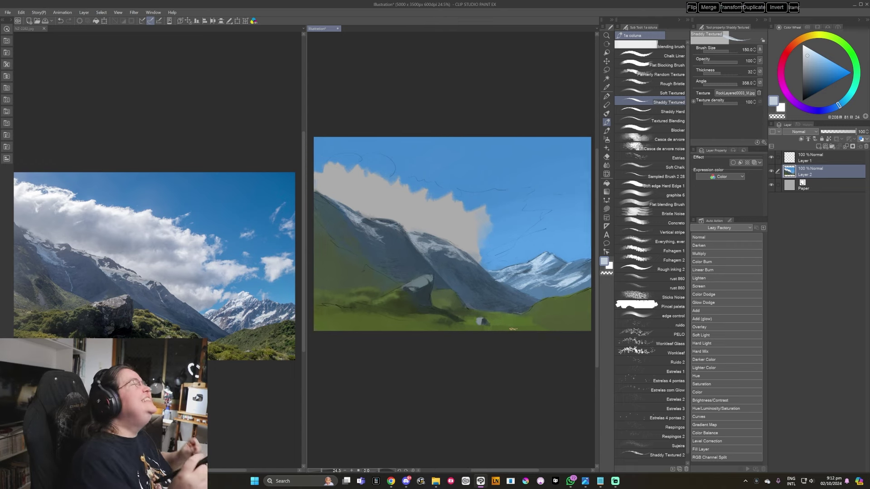
left_click(607, 130)
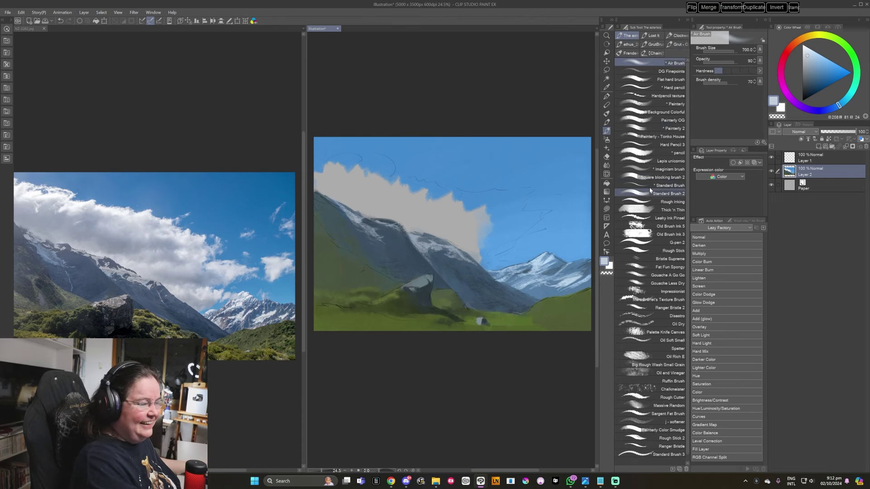
- Paint broad pale cloud strokes across the sky with Square blocking brush 2 at size 250
left_click(653, 178)
left_click(806, 56)
mouse_move(484, 244)
left_mouse_down()
mouse_move(541, 215)
mouse_move(472, 234)
mouse_move(479, 256)
mouse_move(507, 240)
mouse_move(493, 231)
mouse_move(503, 261)
mouse_move(519, 251)
mouse_move(460, 227)
mouse_move(517, 214)
mouse_move(478, 217)
mouse_move(460, 202)
mouse_move(530, 193)
mouse_move(461, 208)
left_mouse_up()
key("bracketright")
key("bracketright")
key("bracketright")
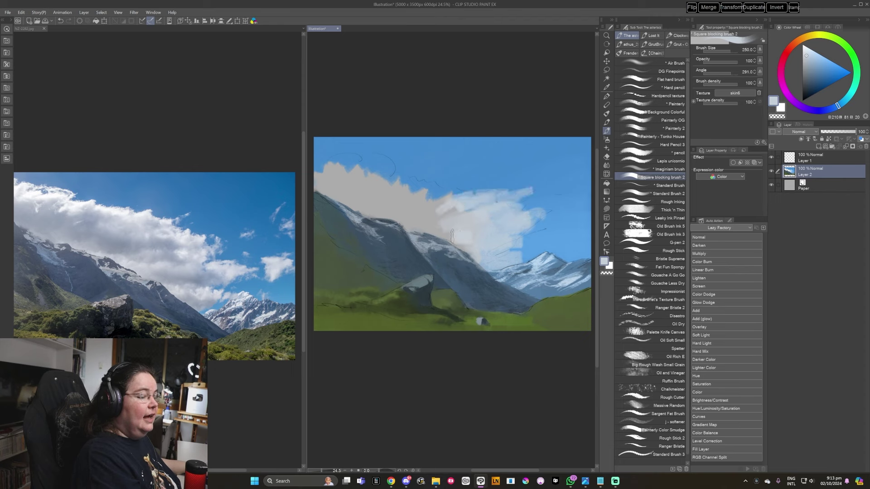
mouse_move(470, 247)
left_mouse_down()
mouse_move(457, 222)
mouse_move(419, 191)
mouse_move(457, 195)
mouse_move(395, 186)
mouse_move(421, 211)
left_mouse_up()
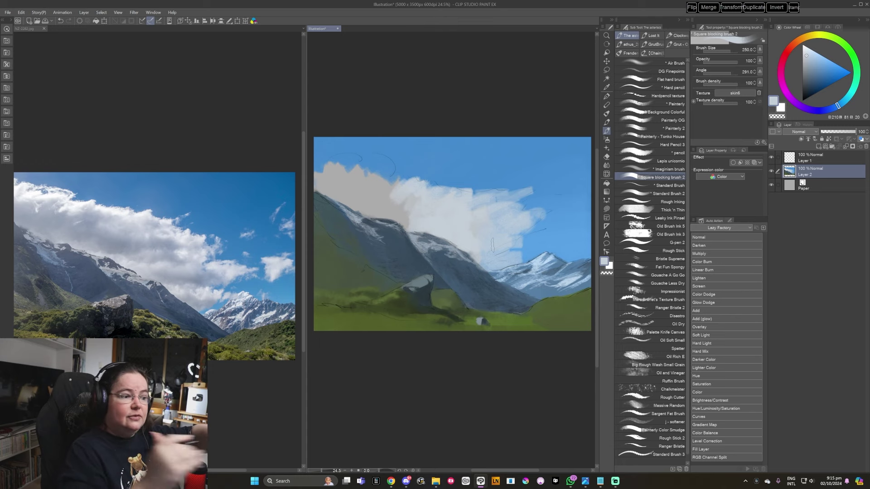
left_click_drag(543, 158, 544, 167)
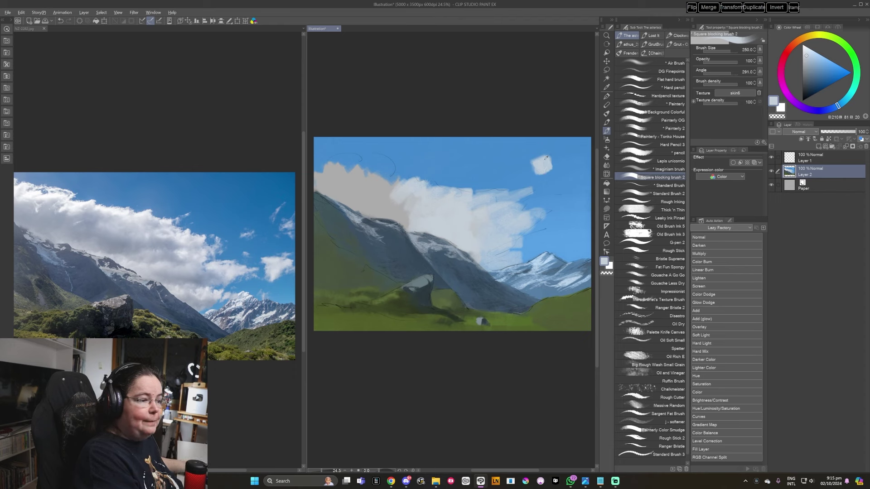
mouse_move(526, 164)
left_mouse_down()
mouse_move(541, 156)
mouse_move(547, 174)
mouse_move(550, 152)
mouse_move(560, 170)
left_mouse_up()
key("ctrl+z")
key("ctrl+z")
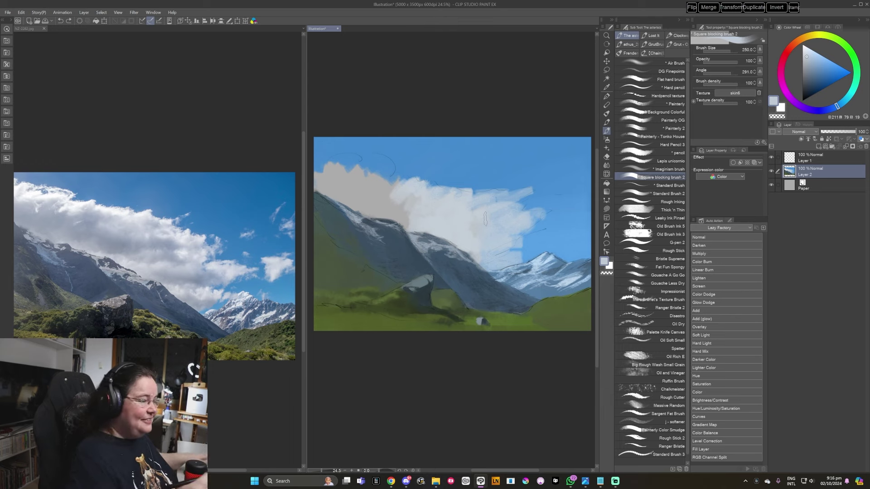
left_click(475, 182, "alt")
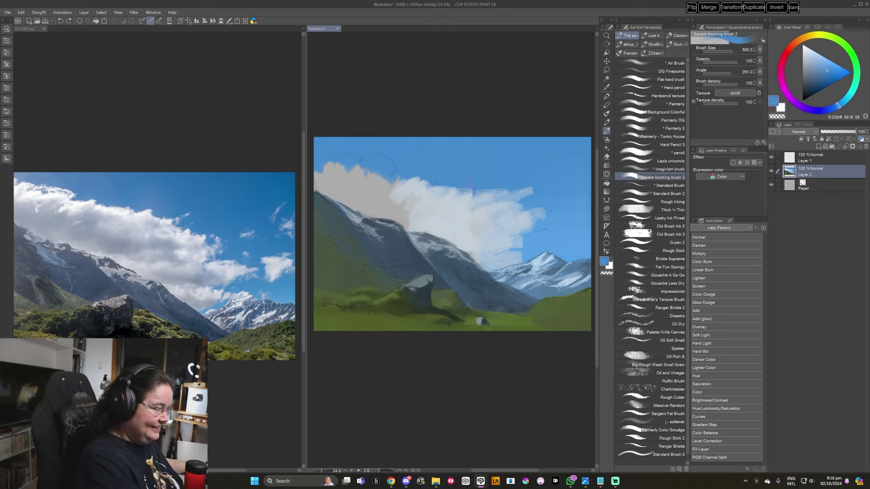
- Sample sky blues and a pale cloud colour, enlarge the brush to 500, and paint a pale cloud patch
left_click(486, 206, "alt")
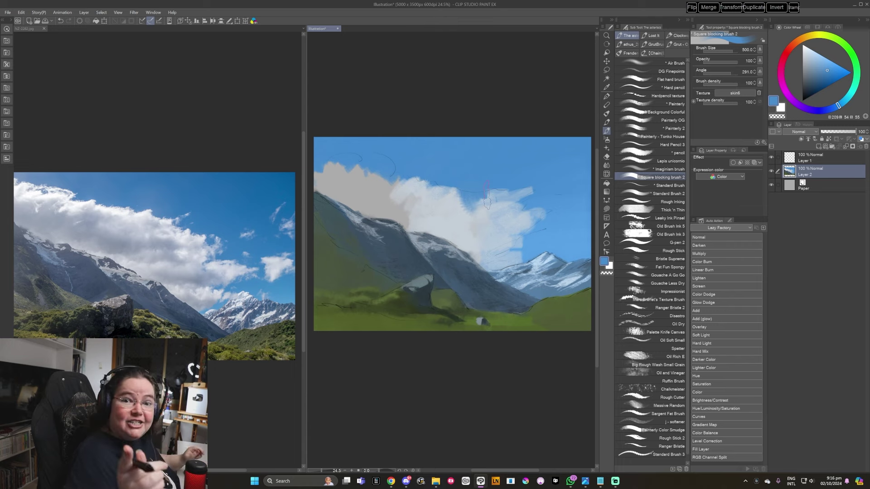
key("bracketleft")
key("bracketleft")
left_click(498, 195, "alt")
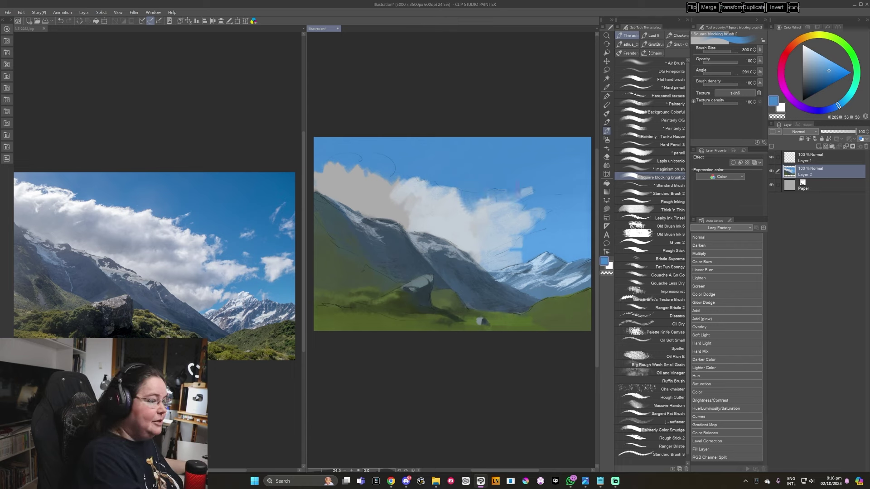
left_click(525, 192, "alt")
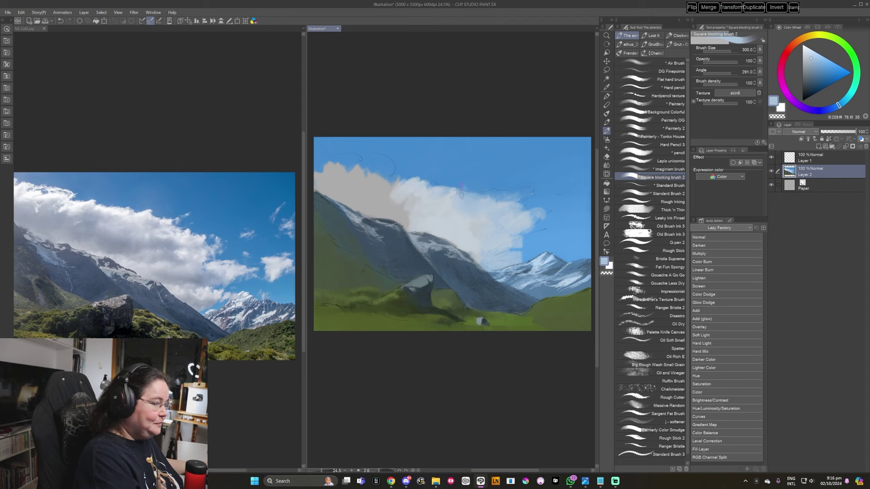
left_click(398, 198, "alt")
key("bracketright")
key("bracketright")
mouse_move(397, 198)
left_mouse_down()
mouse_move(358, 168)
mouse_move(315, 186)
mouse_move(349, 155)
mouse_move(318, 175)
mouse_move(363, 156)
mouse_move(389, 172)
mouse_move(407, 165)
left_mouse_up()
- Whiten the upper-left cloud and its top, then paint sky blue along the cloud's right edge
left_click(336, 145, "alt")
left_click(358, 168, "alt")
left_click(410, 155, "alt")
left_click(423, 182, "alt")
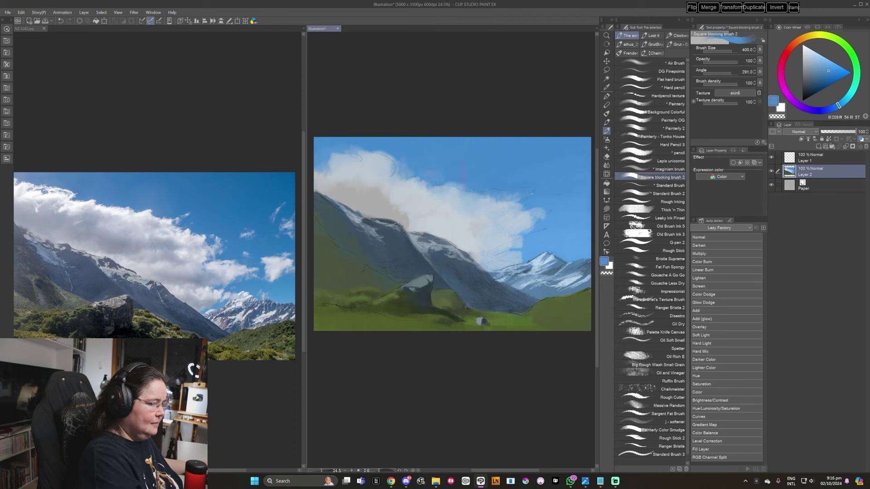
left_click(544, 213, "alt")
left_click_drag(526, 218, 557, 225)
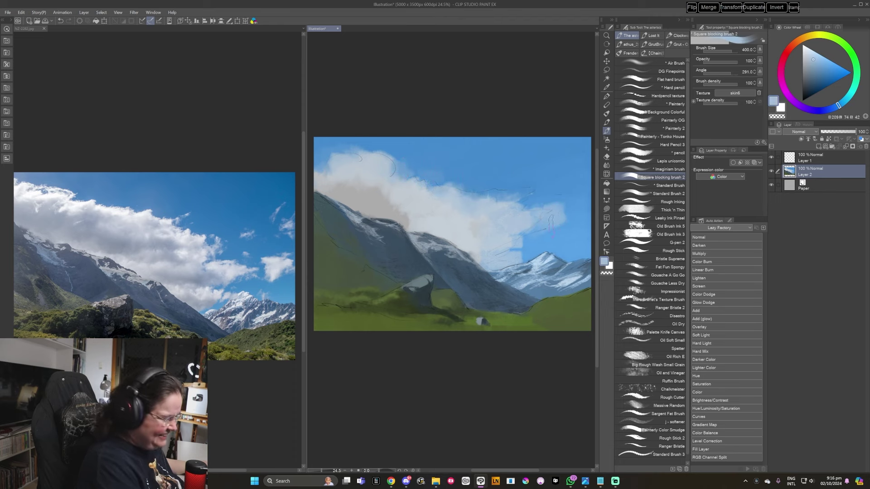
left_click(548, 242, "alt")
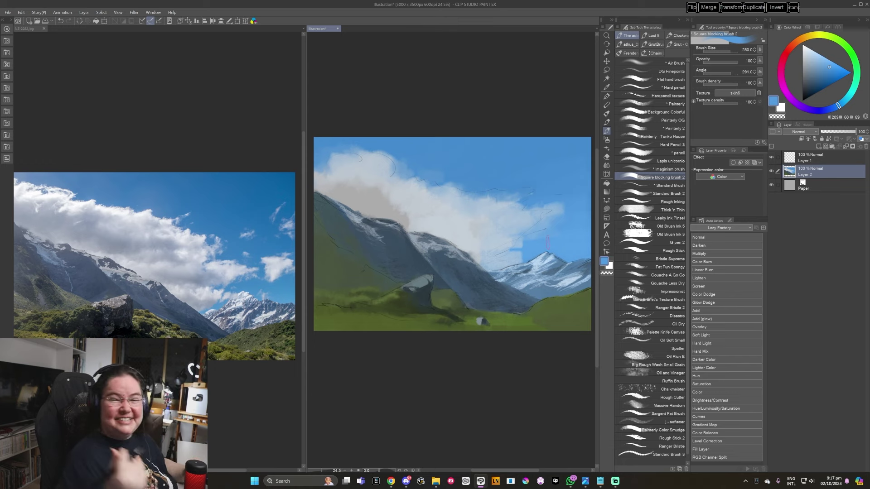
left_click(523, 245, "alt")
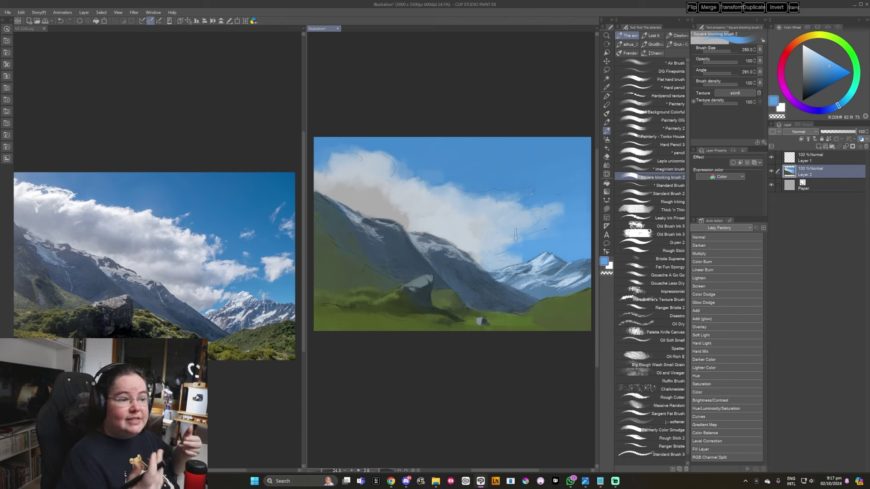
- Sample sky blue, then pull the MS-05.jpg sailor portraits into a floating window
left_click(549, 211, "alt")
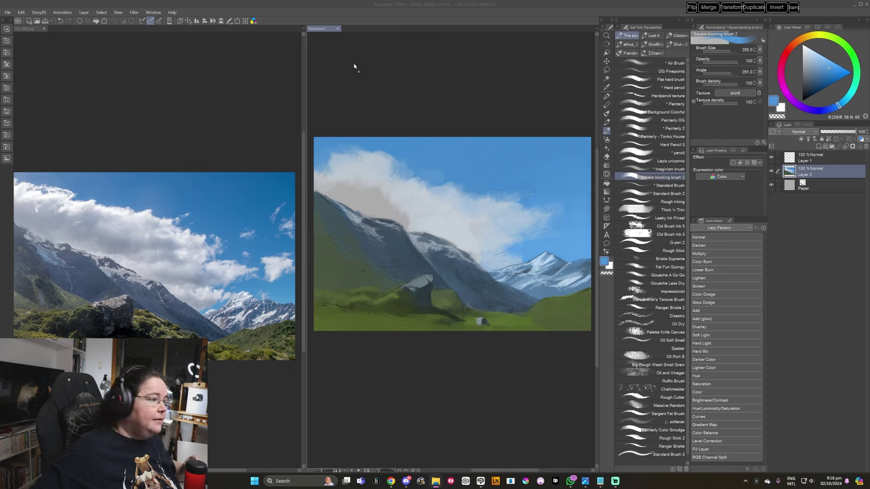
mouse_move(355, 29)
left_mouse_down()
mouse_move(349, 65)
mouse_move(224, 46)
left_mouse_up()
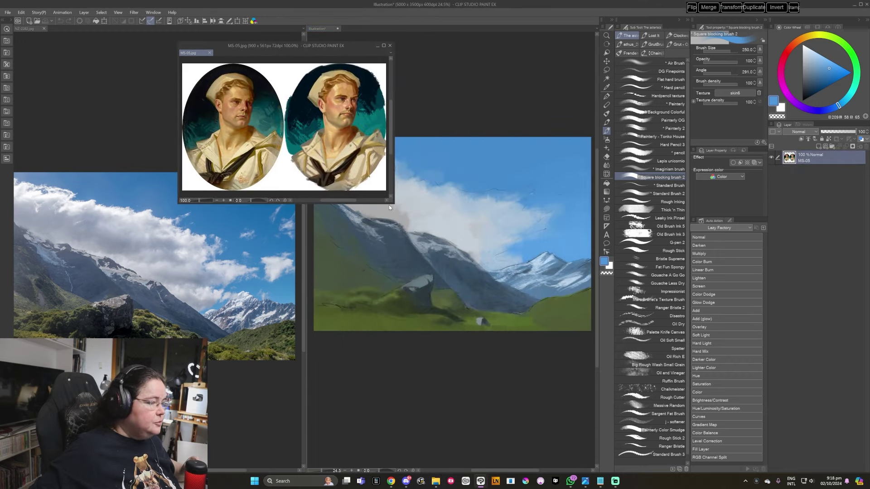
- Enlarge and zoom into the floating MS-05 sailor portraits window, then close it
left_click_drag(393, 205, 575, 352)
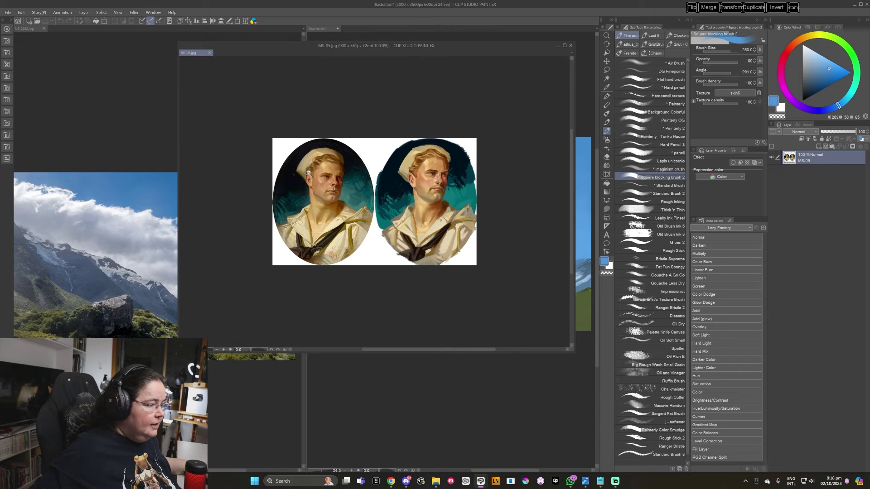
key("ctrl+space")
left_click_drag(344, 189, 357, 191)
scroll(357, 192, "down", 2)
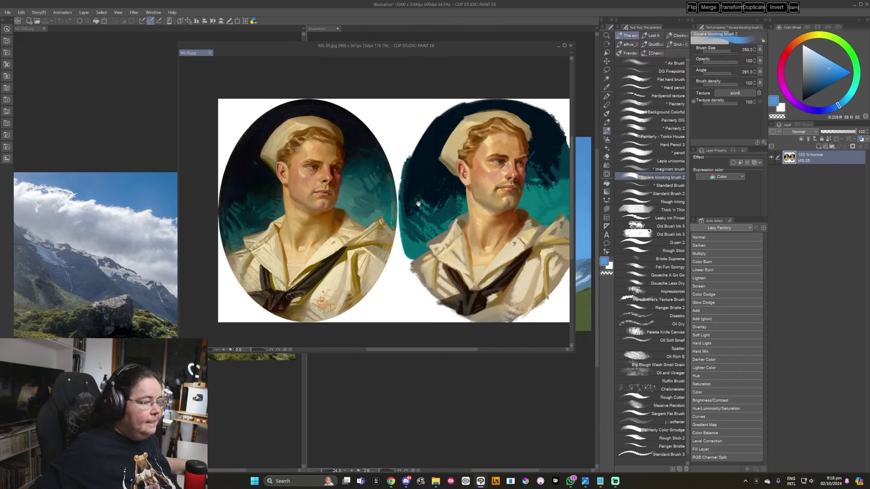
scroll(503, 195, "up", 1)
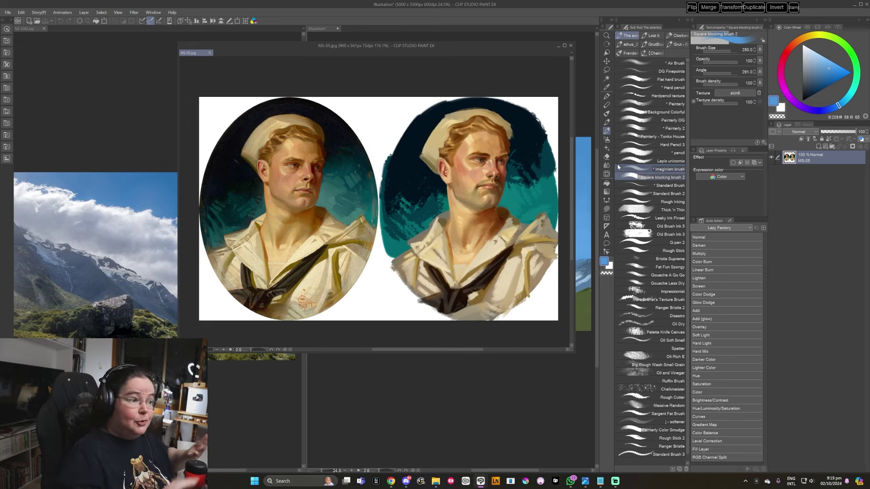
left_click(571, 45)
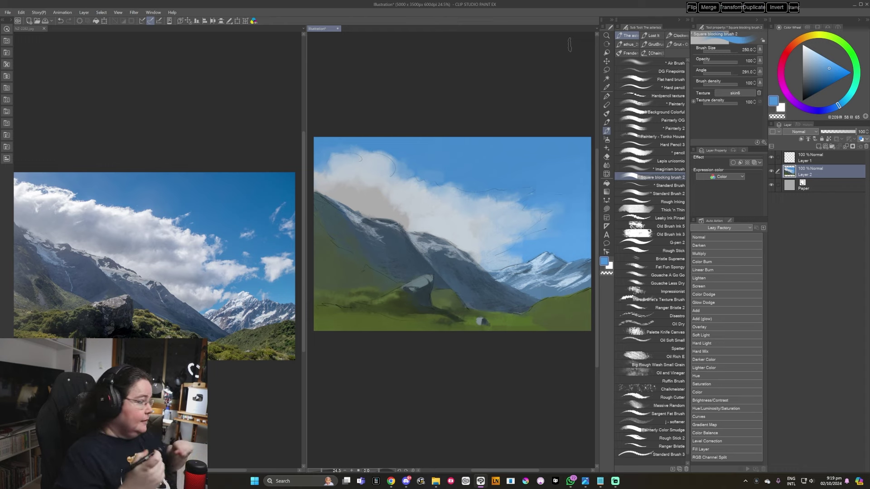
- Sample several light grey and bluish tones from the big cloud
left_click(406, 217, "alt")
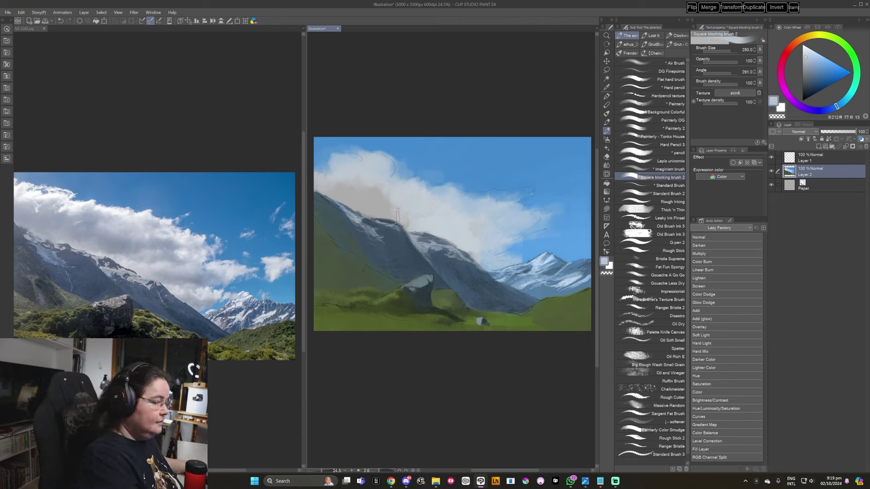
left_click_drag(381, 211, 414, 212)
left_click(399, 184, "alt")
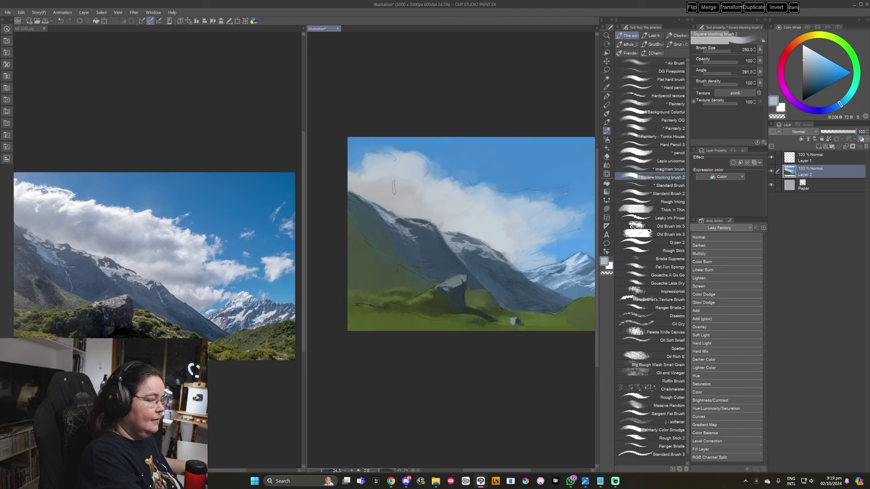
left_click(421, 192, "alt")
left_click(438, 207, "alt")
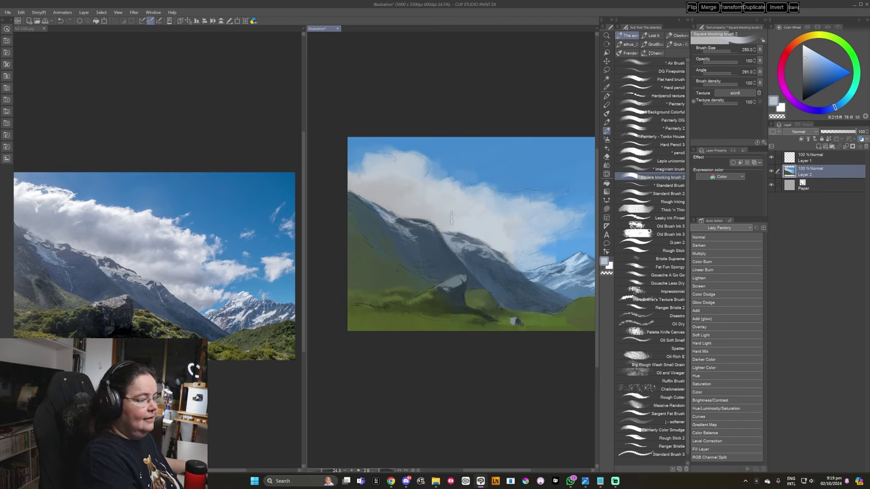
left_click_drag(450, 220, 392, 225)
- Pick mid, lighter, pale greyish and stronger sky blues, then start a new canvas
left_click(524, 224, "alt")
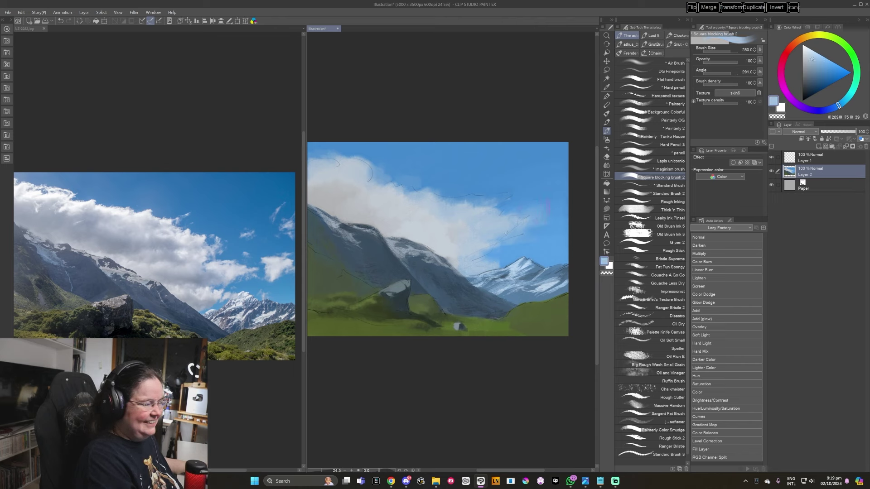
left_click(530, 212, "alt")
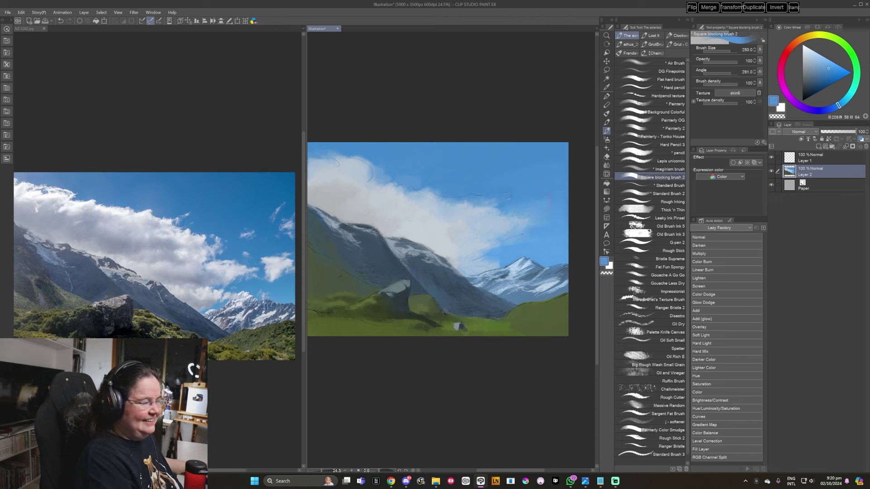
left_click(517, 243, "alt")
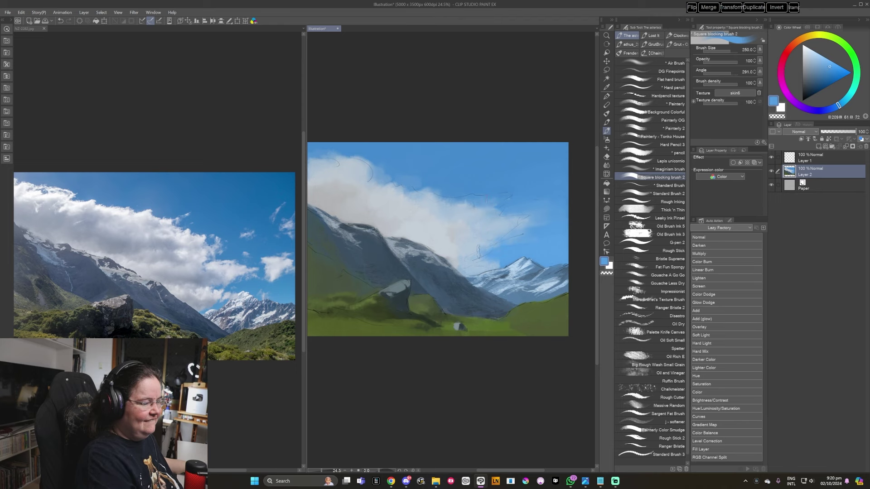
left_click(485, 228, "alt")
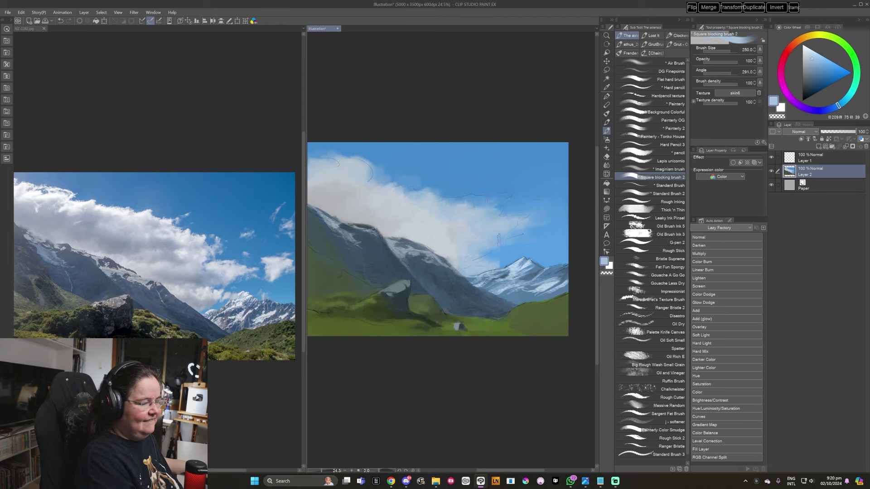
left_click(507, 252, "alt")
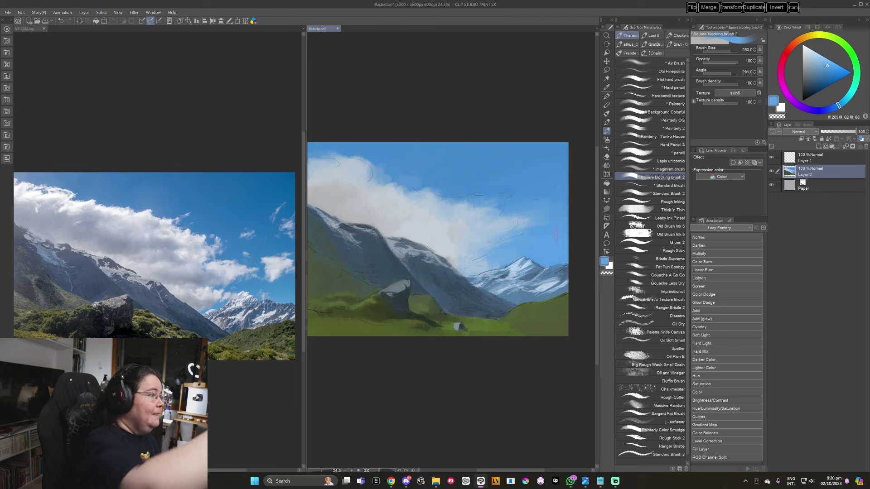
left_click(8, 12)
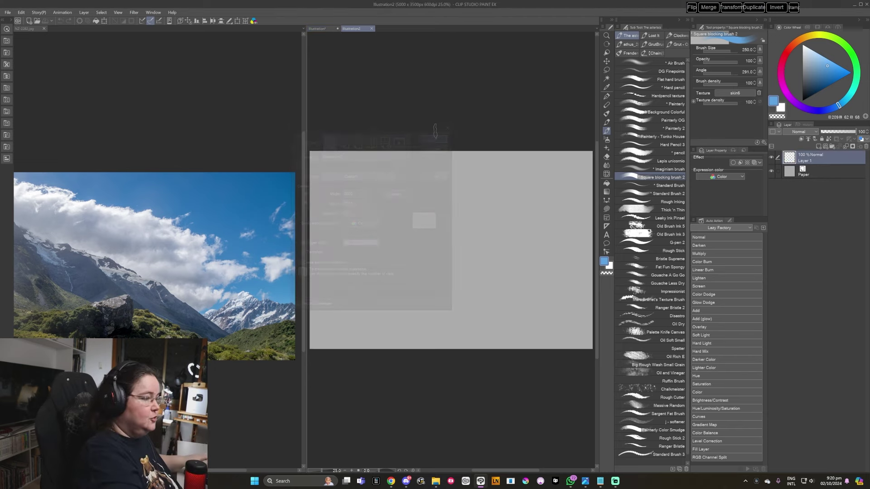
- Float the new Illustration2 canvas as its own enlarged window and zoom in
left_click_drag(326, 54, 136, 45)
left_click_drag(36, 28, 242, 46)
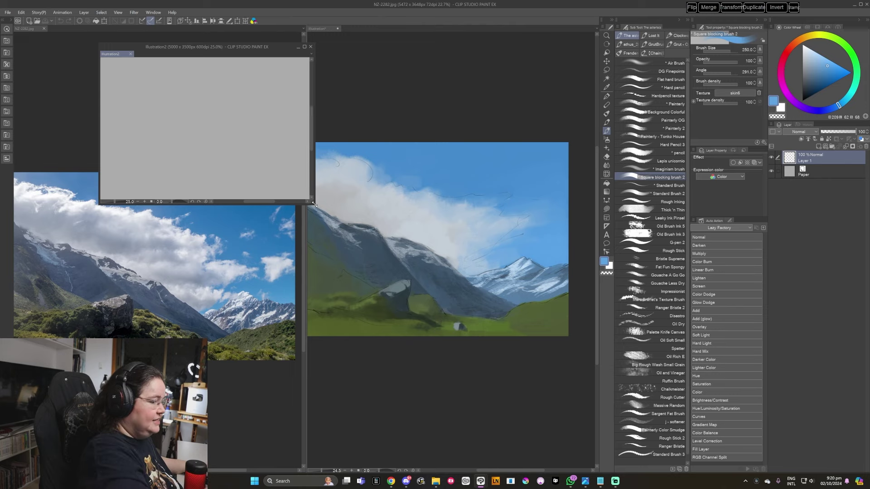
left_click_drag(316, 208, 572, 415)
left_click(439, 286)
- Paint a large dark-blue block with Square blocking brush 2 at size 400
key("b")
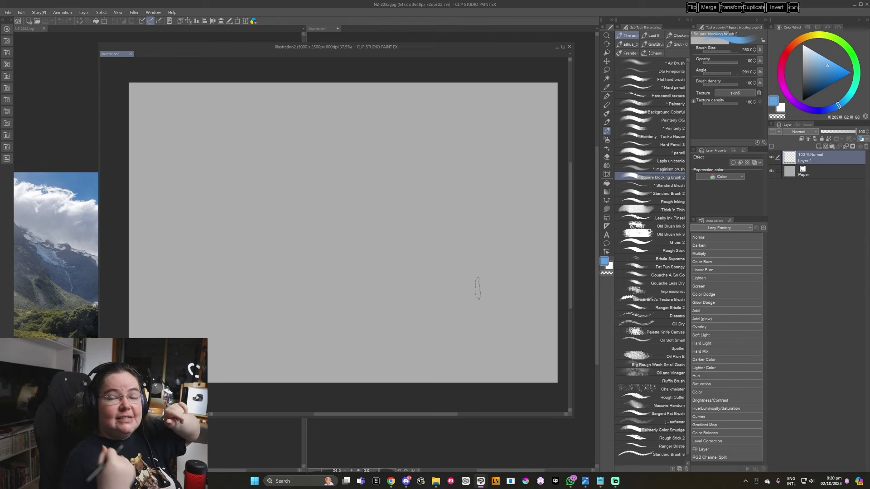
key("bracketright")
key("bracketright")
mouse_move(292, 230)
left_mouse_down()
mouse_move(308, 195)
mouse_move(303, 236)
left_mouse_up()
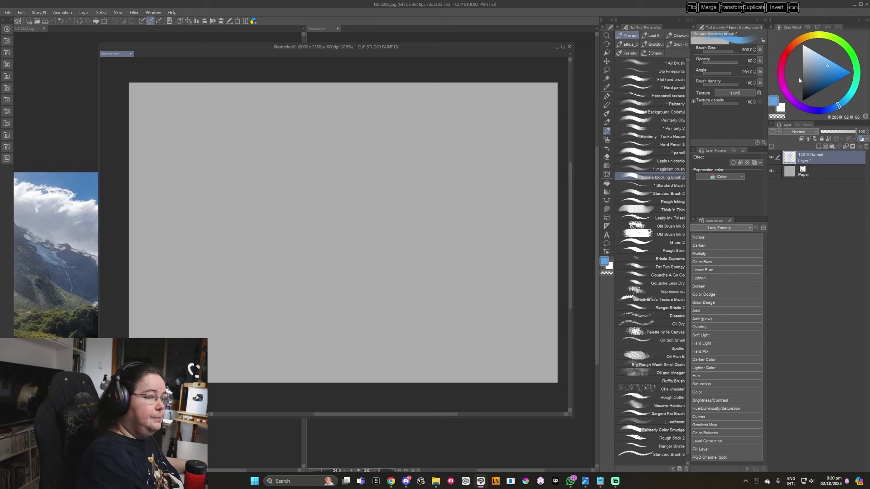
key("ctrl+z")
mouse_move(290, 181)
left_mouse_down()
mouse_move(336, 293)
mouse_move(367, 195)
left_mouse_up()
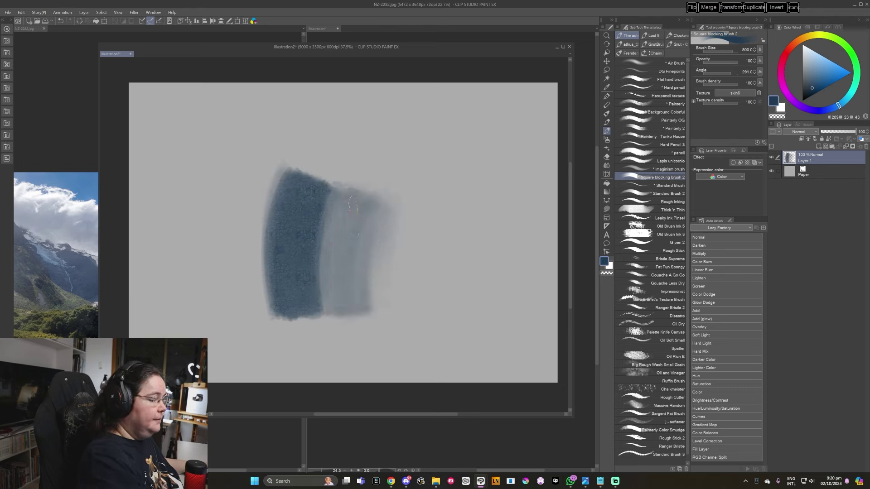
mouse_move(353, 308)
left_mouse_down()
mouse_move(323, 200)
mouse_move(317, 252)
mouse_move(334, 301)
mouse_move(309, 283)
left_mouse_up()
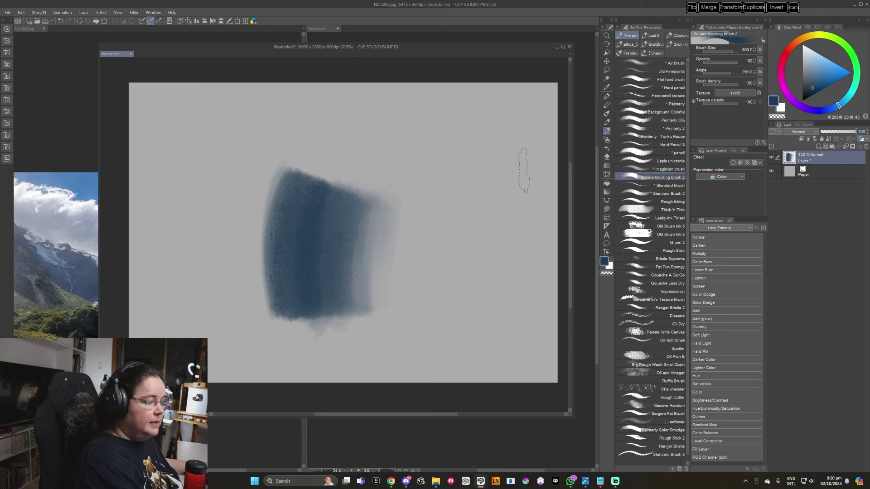
- Paint a grey-blue patch with graphite 6 and streak light grey into it
left_click(607, 122)
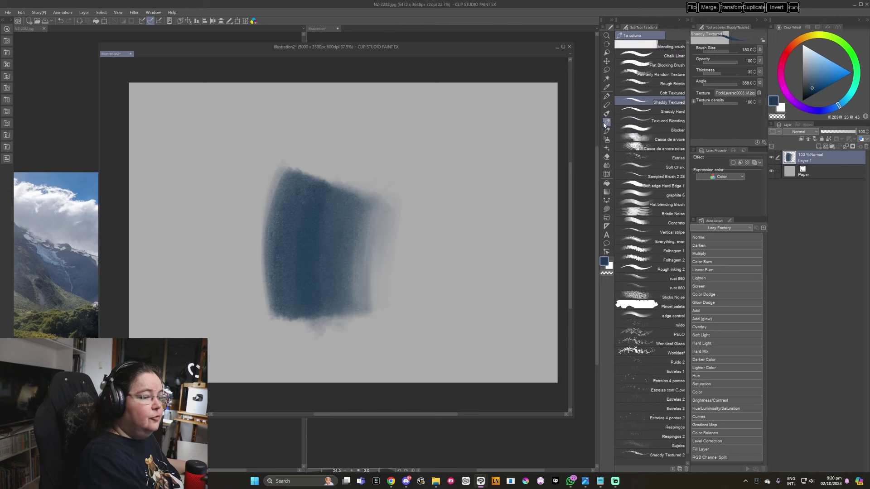
left_click(656, 201)
mouse_move(453, 211)
left_mouse_down()
mouse_move(444, 305)
mouse_move(481, 301)
mouse_move(456, 292)
mouse_move(438, 301)
mouse_move(466, 246)
mouse_move(485, 281)
mouse_move(517, 242)
mouse_move(499, 295)
mouse_move(509, 224)
mouse_move(483, 251)
mouse_move(453, 228)
mouse_move(455, 217)
mouse_move(443, 272)
left_mouse_up()
key("bracketleft")
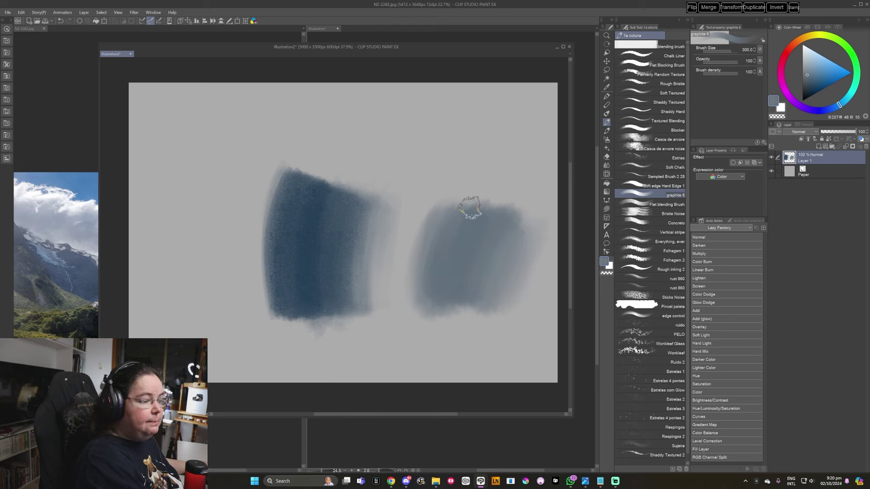
left_click(453, 194, "alt")
key("bracketleft")
key("bracketleft")
key("bracketleft")
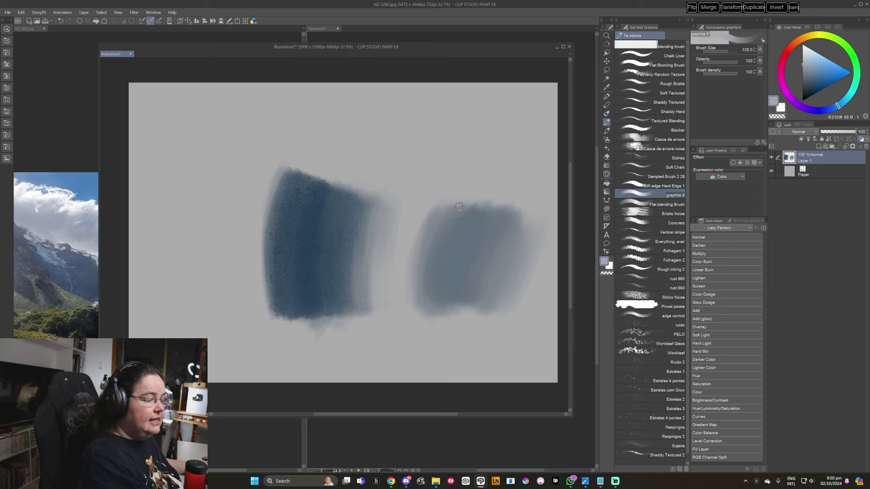
mouse_move(446, 235)
left_mouse_down()
mouse_move(461, 205)
mouse_move(438, 249)
left_mouse_up()
- Rework and blend the light streak, sampling bluer grey-blue tones from the patch
left_click_drag(458, 212, 439, 251)
left_click(450, 207, "alt")
left_click(465, 209, "alt")
mouse_move(465, 209)
left_mouse_down()
mouse_move(438, 252)
mouse_move(449, 241)
left_mouse_up()
left_click(463, 209, "alt")
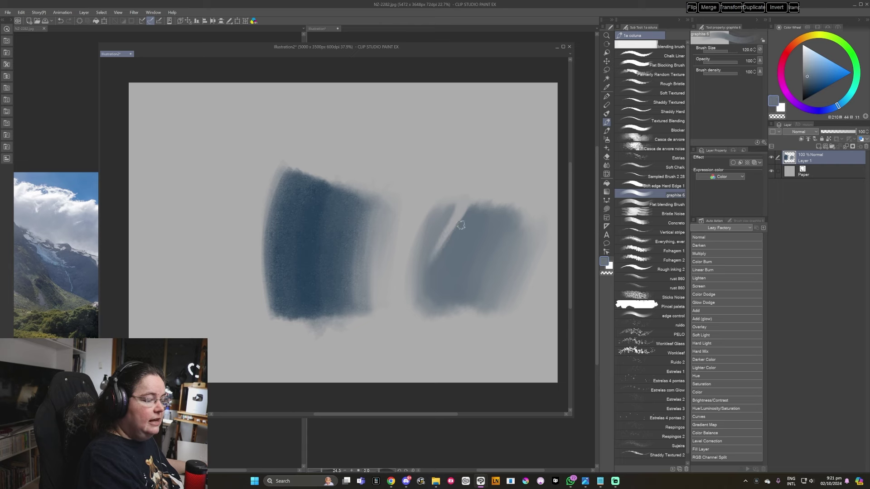
left_click(464, 207, "alt")
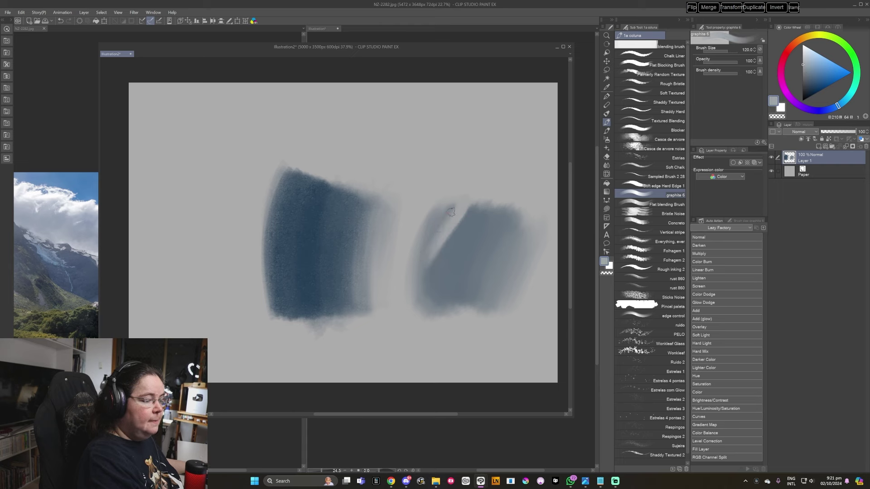
left_click(452, 220, "alt")
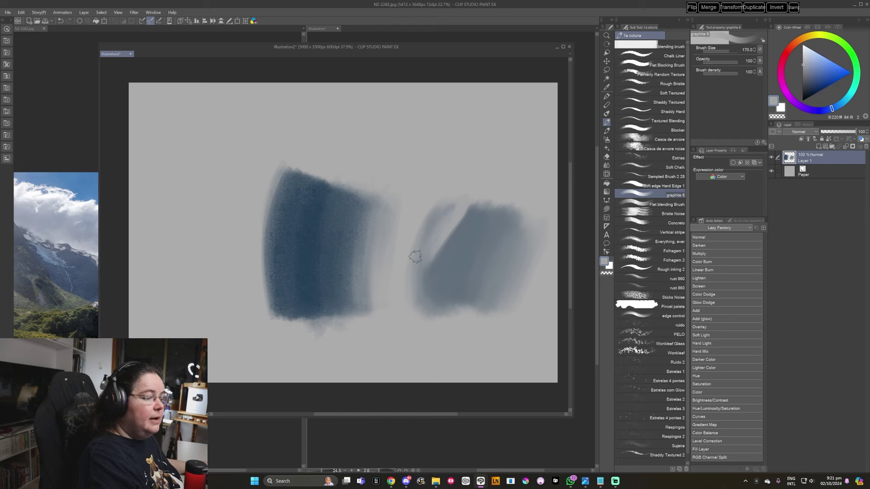
left_click(450, 217, "alt")
left_click(460, 229, "alt")
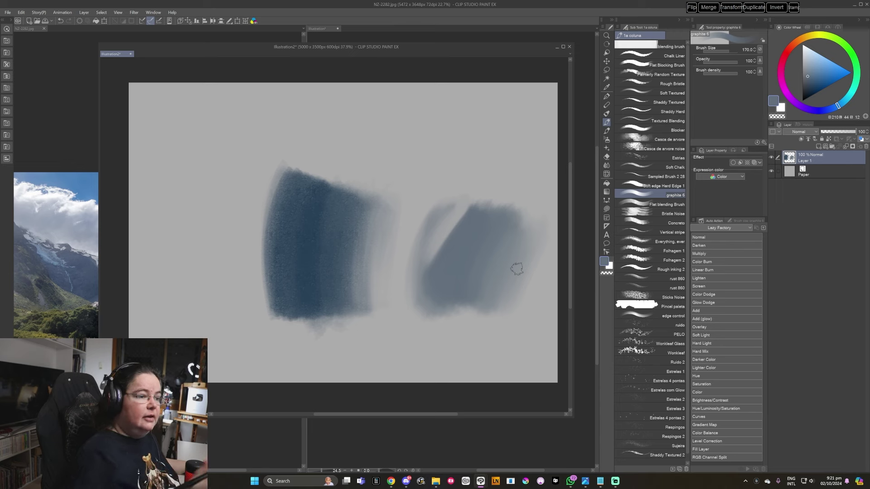
- Paint a diagonal blue-grey stroke upper right with the Blocker brush and sample it
left_click(671, 130)
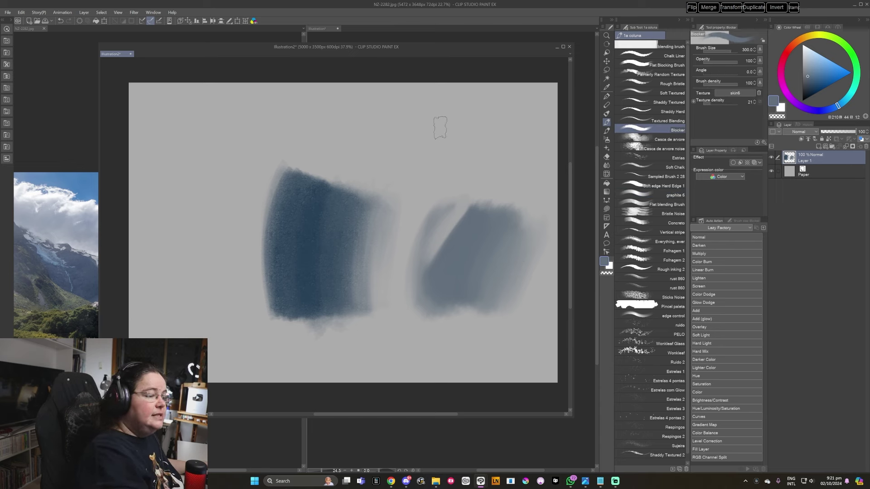
left_click_drag(440, 127, 456, 128)
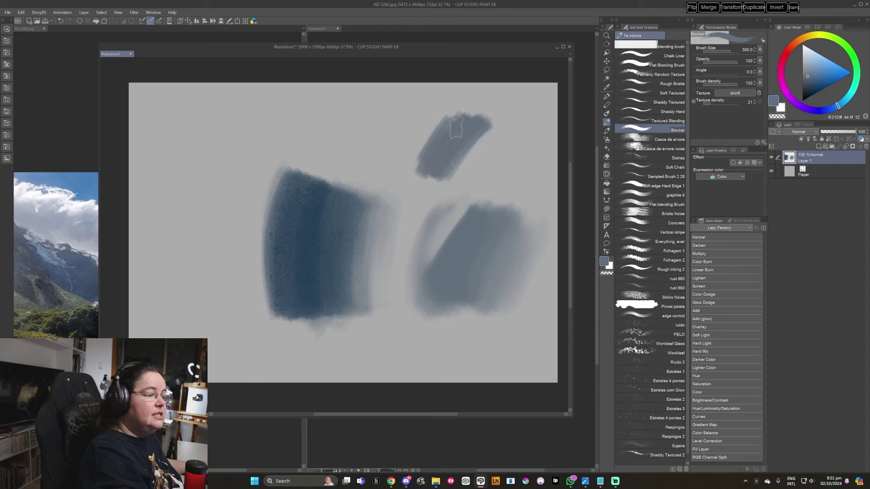
mouse_move(456, 128)
left_mouse_down()
mouse_move(444, 116)
mouse_move(449, 154)
mouse_move(414, 165)
left_mouse_up()
left_click(428, 169, "alt")
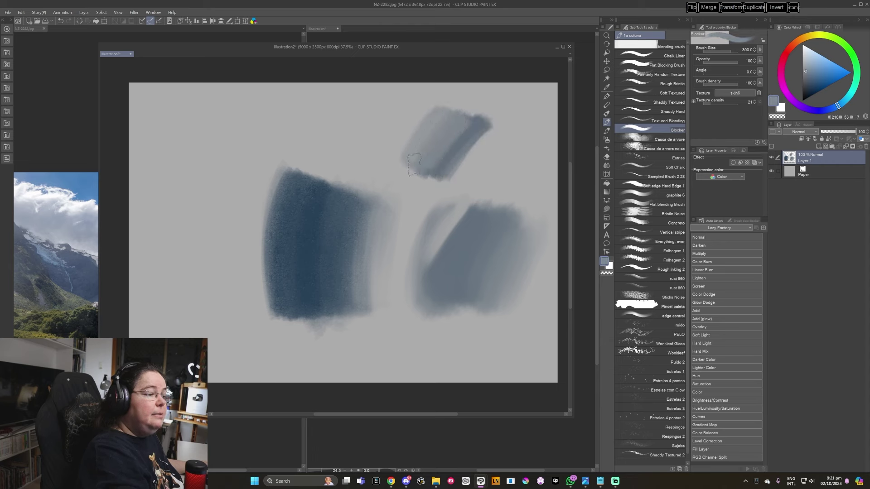
left_click(470, 123, "alt")
left_click(455, 136, "alt")
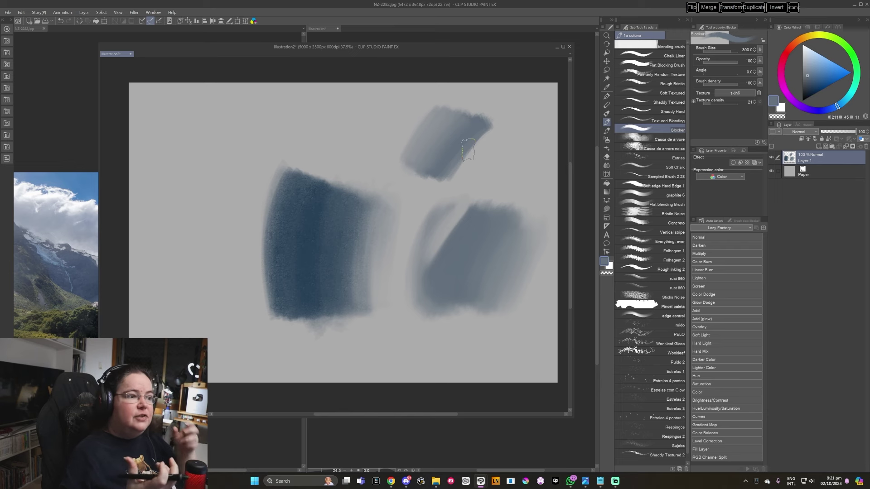
- Clear the test layer and try the Estrias brush with vertical grey strokes
key("Delete")
left_click(670, 158)
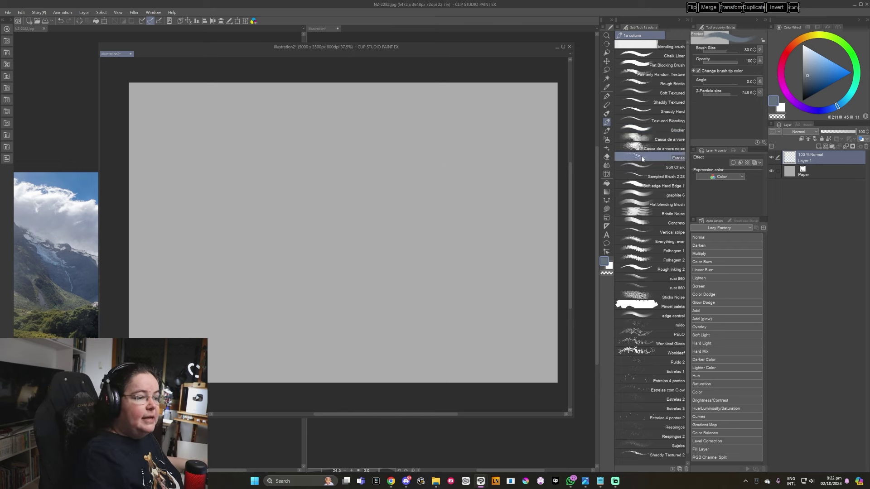
mouse_move(449, 142)
left_mouse_down()
mouse_move(441, 287)
mouse_move(448, 245)
left_mouse_up()
left_click_drag(461, 177, 457, 275)
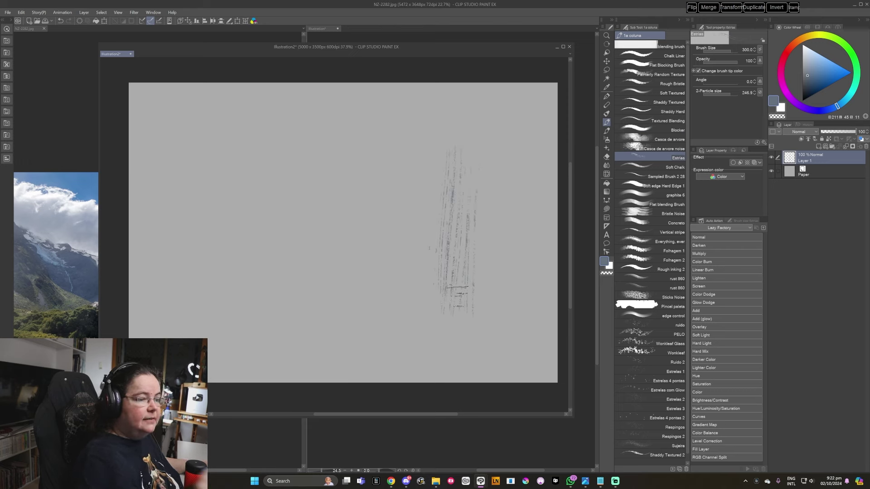
left_click_drag(454, 149, 446, 313)
mouse_move(503, 154)
left_mouse_down()
mouse_move(501, 345)
mouse_move(502, 238)
left_mouse_up()
left_click_drag(501, 199, 496, 349)
key("ctrl+z")
key("ctrl+z")
key("ctrl+z")
- Build up a large bluish-grey block with Square blocking brush 2
key("b")
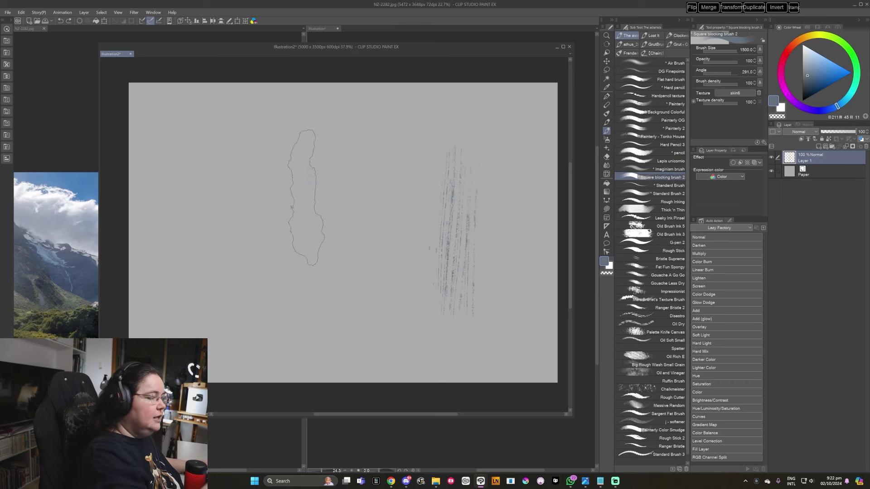
left_click_drag(301, 199, 310, 154)
mouse_move(280, 289)
left_mouse_down()
mouse_move(282, 217)
mouse_move(304, 309)
left_mouse_up()
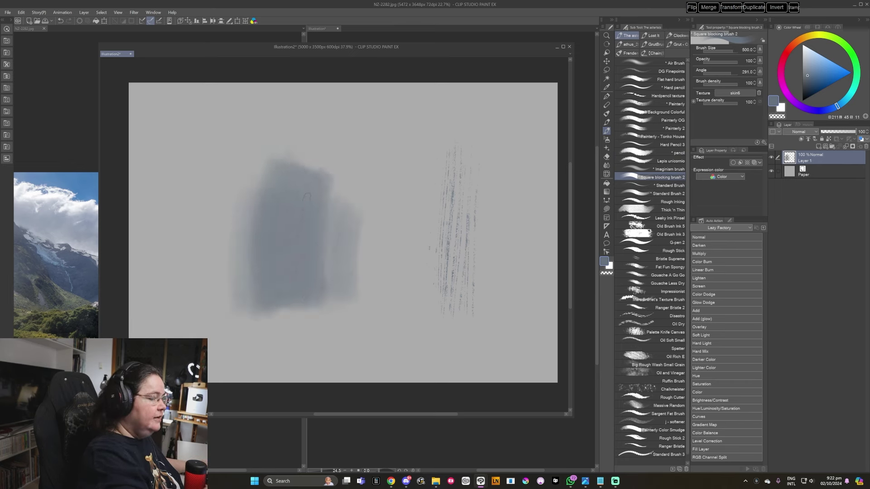
left_click_drag(307, 197, 318, 299)
left_click_drag(345, 183, 363, 313)
left_click_drag(381, 181, 310, 190)
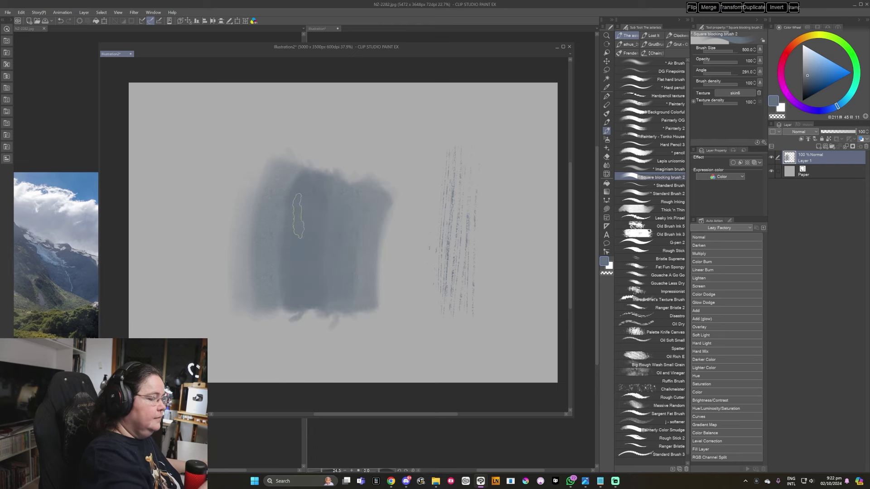
left_click_drag(280, 165, 271, 297)
left_click_drag(254, 143, 247, 302)
mouse_move(389, 195)
left_mouse_down()
mouse_move(375, 240)
mouse_move(399, 308)
left_mouse_up()
- Hatch thin blue-grey strokes along the block's left edge with the streaky brush
left_click(607, 122)
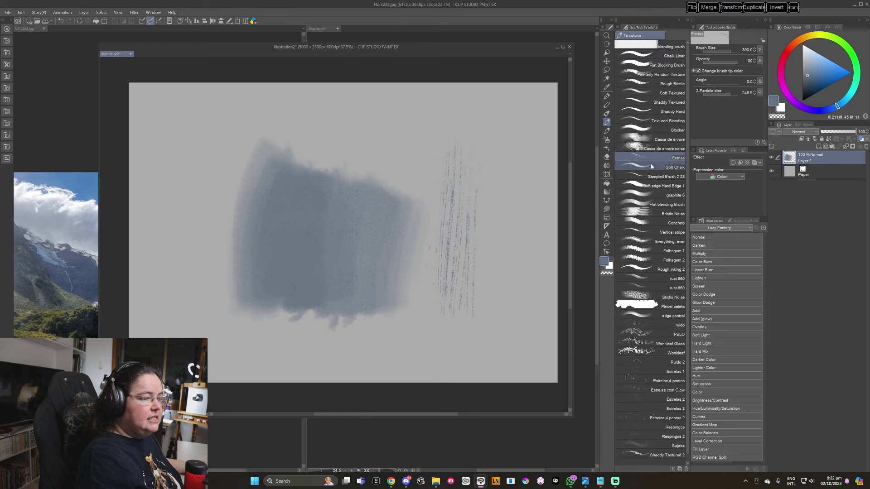
mouse_move(383, 257)
left_mouse_down()
mouse_move(410, 257)
mouse_move(377, 308)
left_mouse_up()
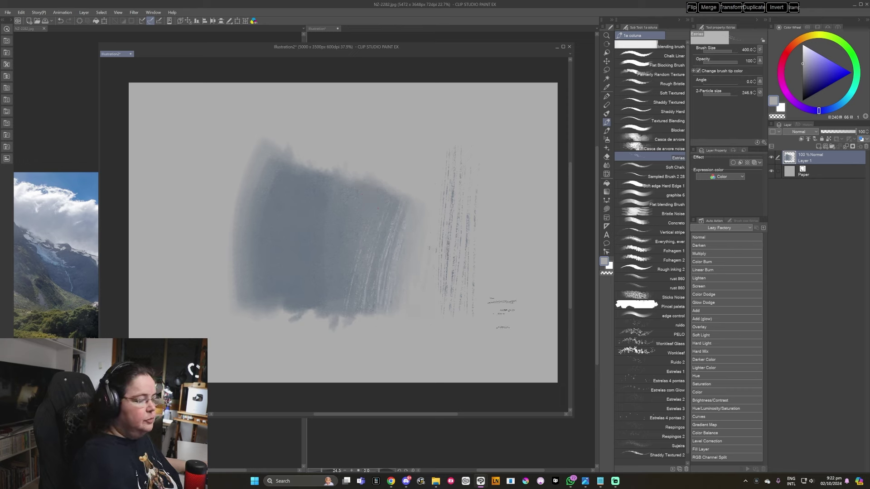
left_click(397, 161, "alt")
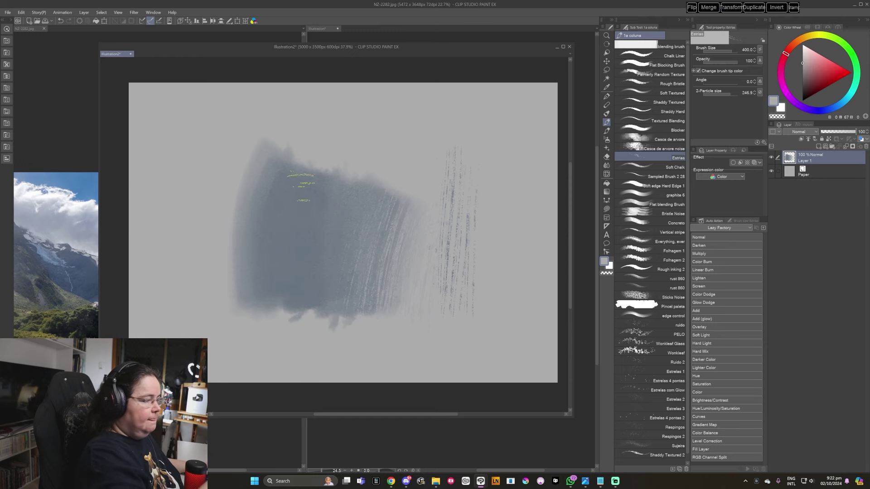
left_click_drag(471, 298, 511, 289)
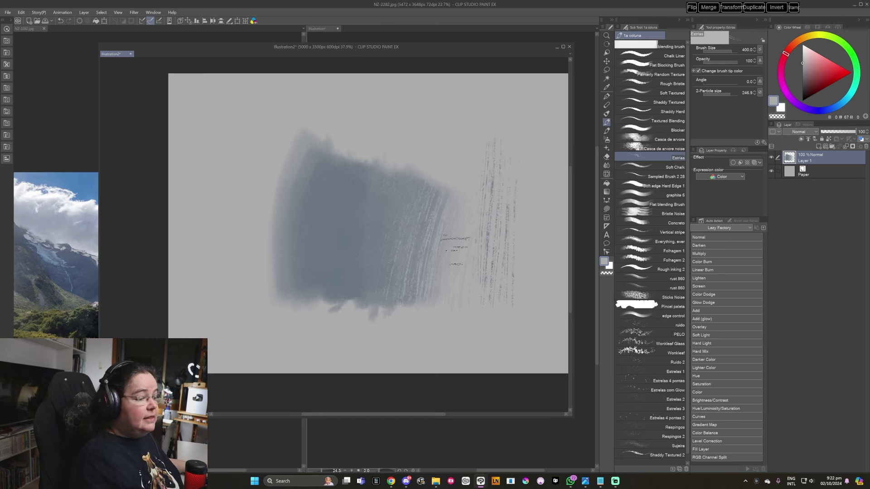
left_click(311, 207, "alt")
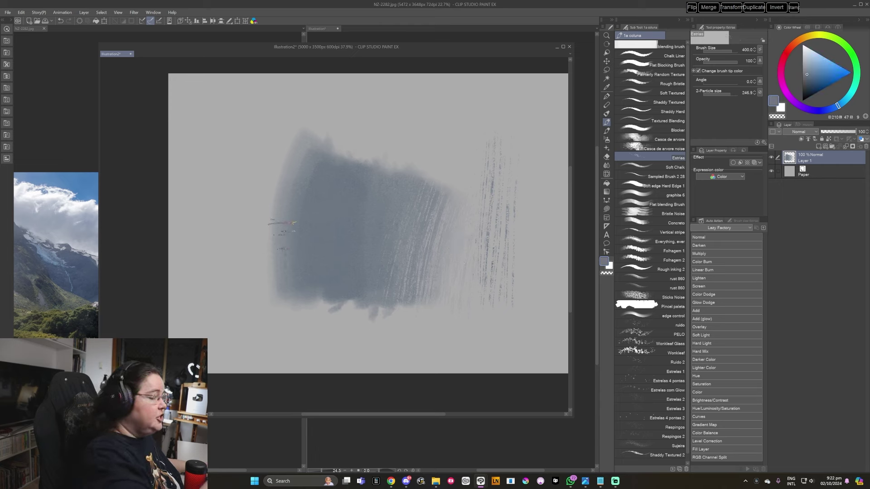
left_click_drag(274, 278, 265, 222)
left_click_drag(277, 163, 256, 254)
left_click_drag(263, 136, 250, 222)
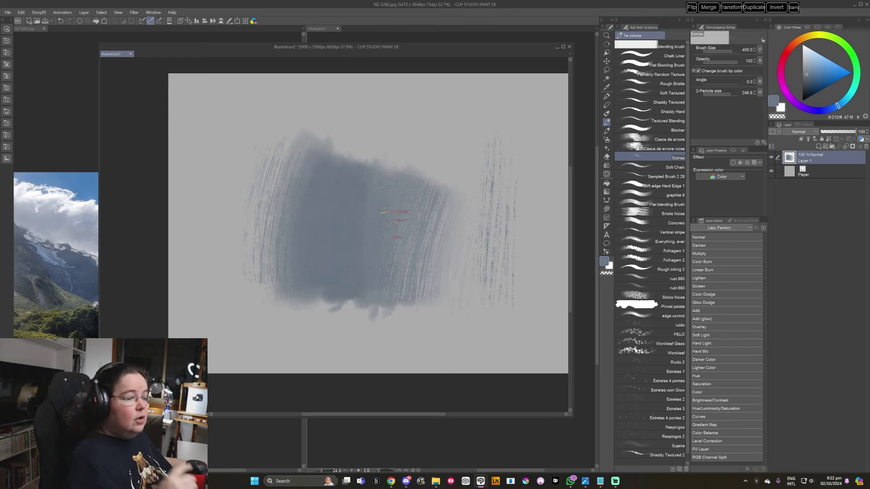
- Try Bristle Noise and other rough textured brushes, then wipe the canvas blank
left_click(673, 213)
mouse_move(542, 150)
left_mouse_down()
mouse_move(485, 163)
mouse_move(487, 197)
left_mouse_up()
mouse_move(487, 271)
left_mouse_down()
mouse_move(508, 218)
mouse_move(519, 295)
mouse_move(531, 190)
mouse_move(522, 96)
left_mouse_up()
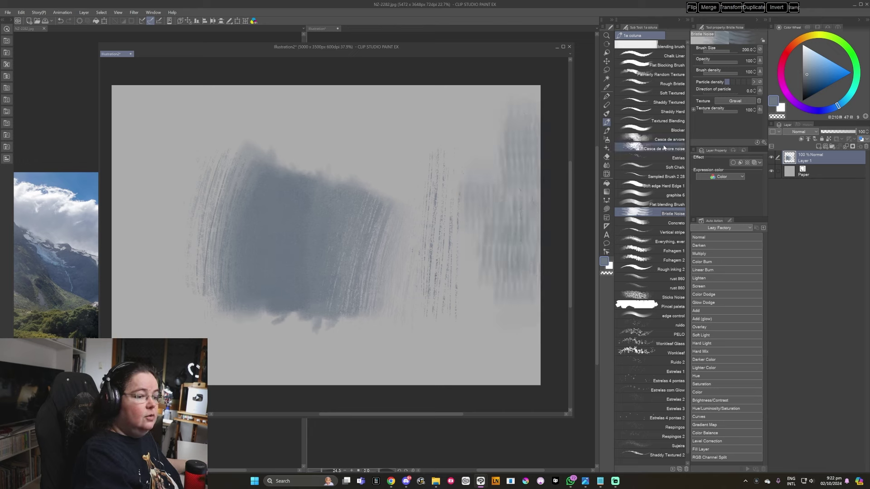
left_click(643, 232)
left_click(630, 241)
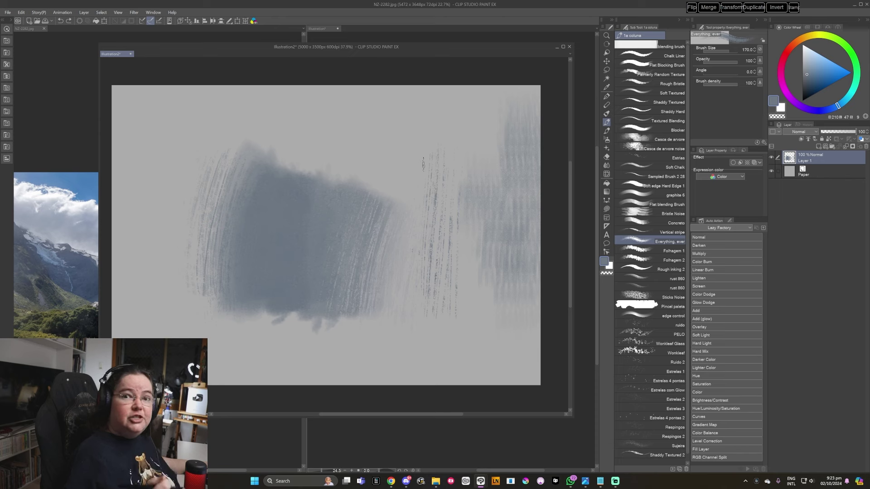
key("Delete")
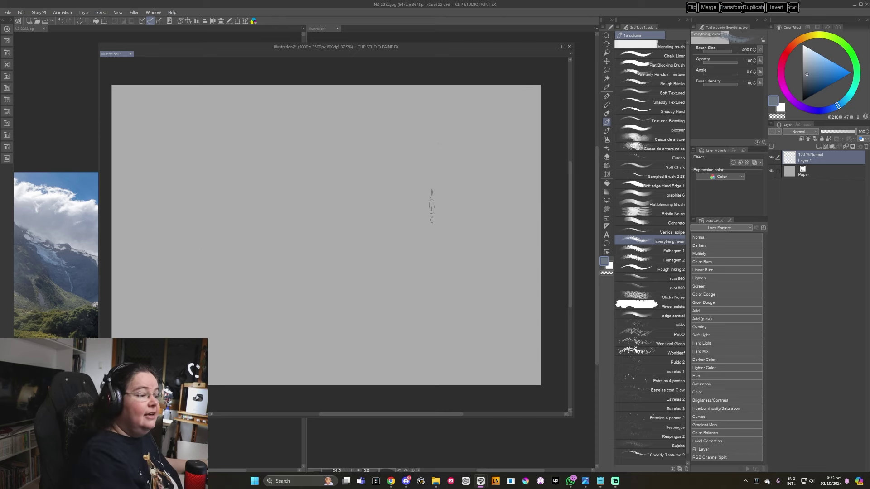
- Paint rough grey-blue patches across the canvas with the 'Everything, ever' brush, then close it
mouse_move(437, 167)
left_mouse_down()
mouse_move(473, 186)
mouse_move(493, 317)
left_mouse_up()
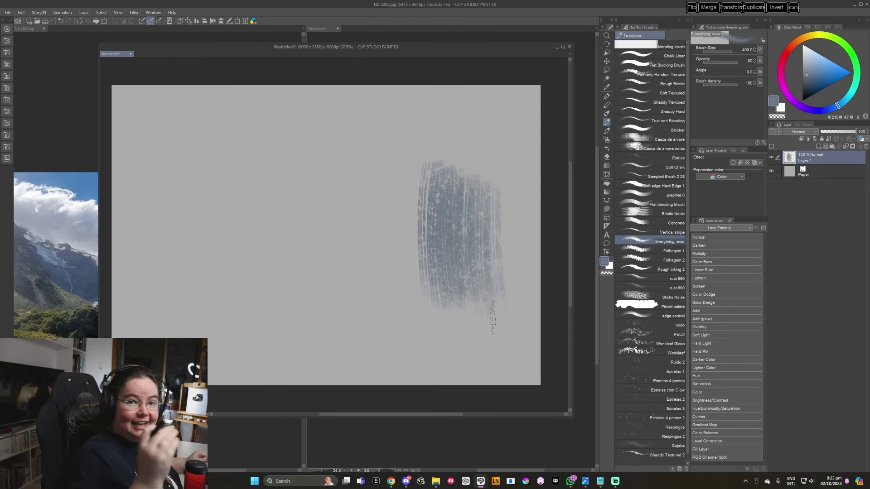
mouse_move(506, 159)
left_mouse_down()
mouse_move(502, 281)
mouse_move(518, 238)
left_mouse_up()
mouse_move(374, 161)
left_mouse_down()
mouse_move(365, 252)
mouse_move(378, 258)
left_mouse_up()
mouse_move(389, 181)
left_mouse_down()
mouse_move(396, 231)
mouse_move(383, 149)
mouse_move(360, 145)
left_mouse_up()
mouse_move(410, 172)
left_mouse_down()
mouse_move(414, 102)
mouse_move(435, 104)
left_mouse_up()
mouse_move(426, 156)
left_mouse_down()
mouse_move(474, 129)
mouse_move(476, 105)
mouse_move(474, 150)
mouse_move(485, 95)
left_mouse_up()
left_click_drag(492, 176, 497, 91)
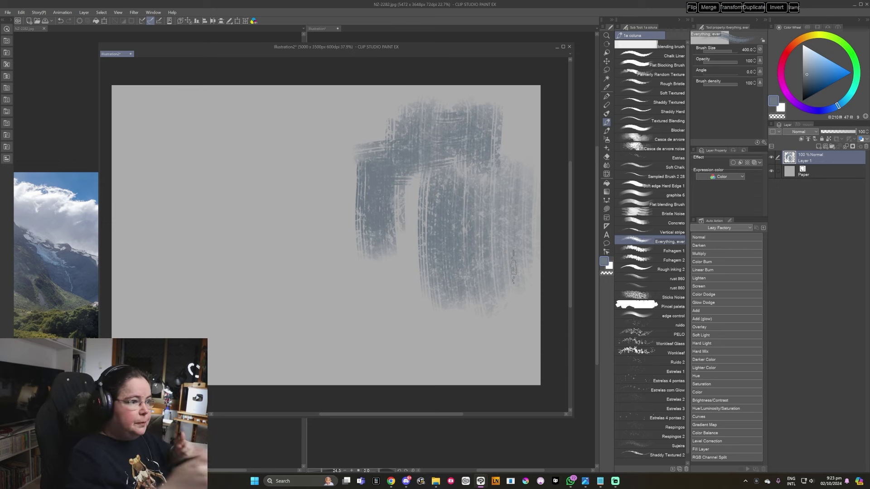
left_click(570, 49)
- Discard Illustration2 without saving and reduce the brush on the landscape painting
left_click(442, 175)
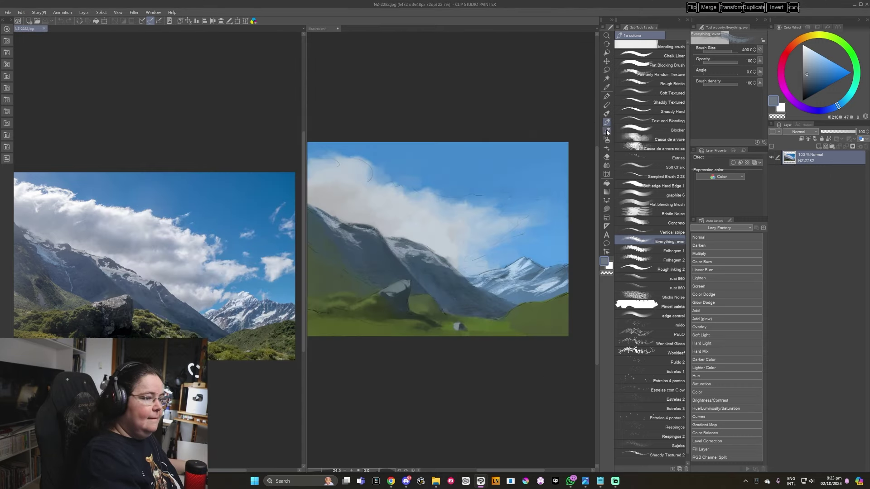
left_click_drag(477, 267, 492, 277)
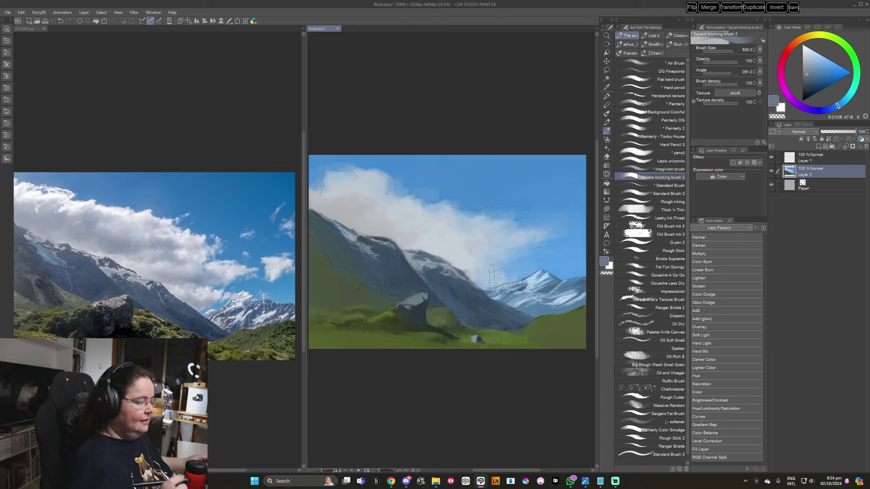
left_click_drag(527, 321, 527, 318)
key("bracketleft")
key("bracketleft")
key("bracketleft")
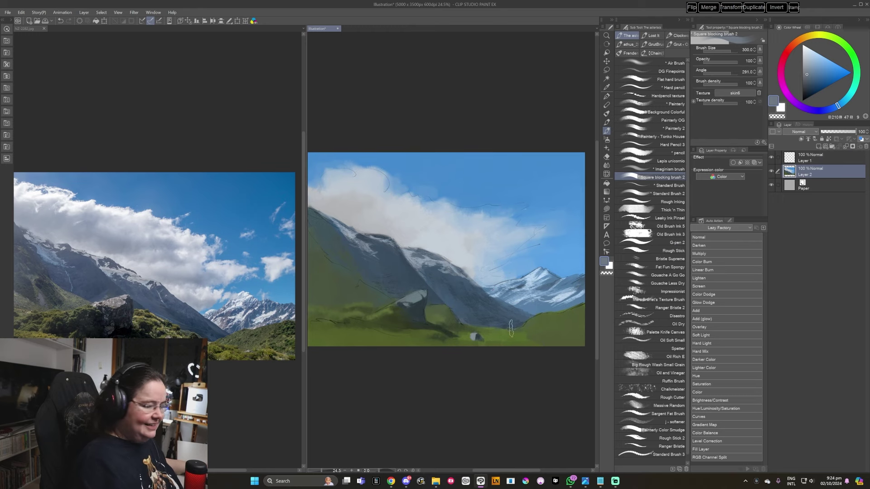
- Load a darker, cooler blue-grey at brush size 120, then switch to the browser
left_click(475, 319, "alt")
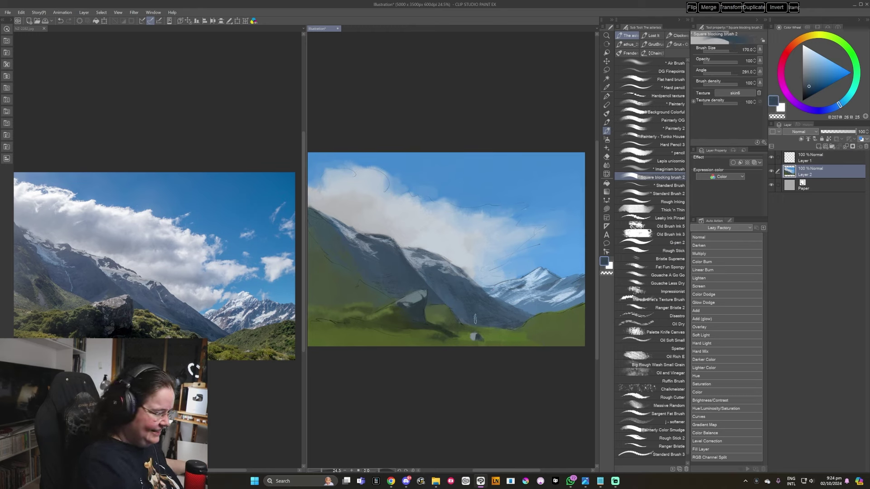
key("bracketleft")
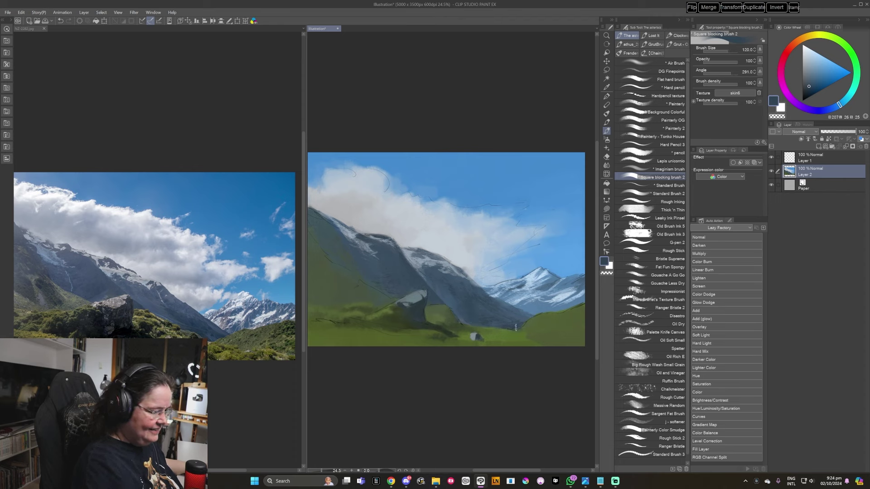
left_click(521, 328, "alt")
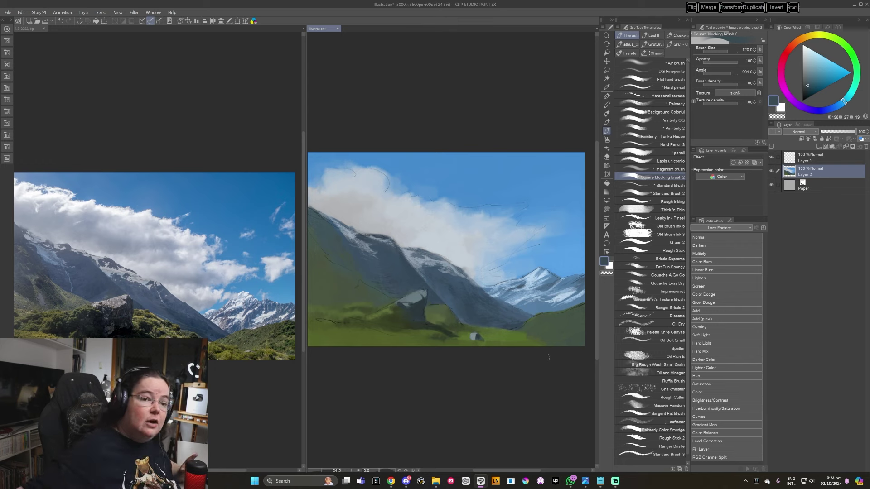
key("alt+Tab")
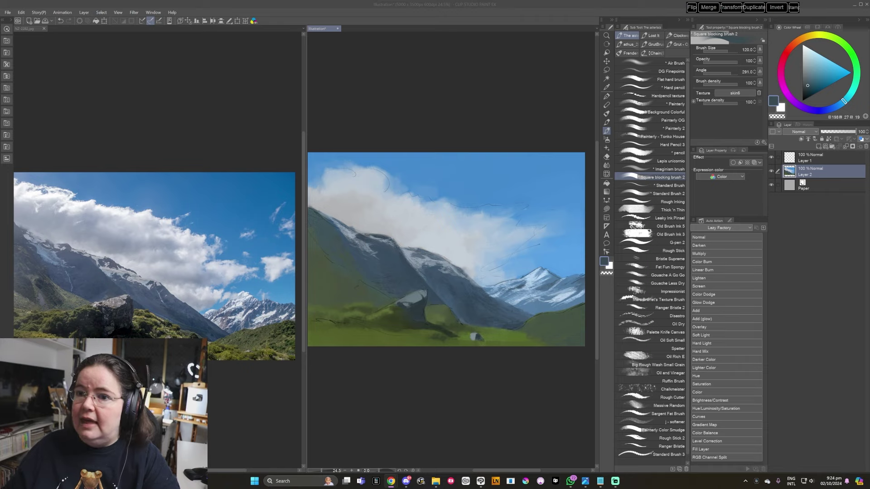
key("alt+Tab")
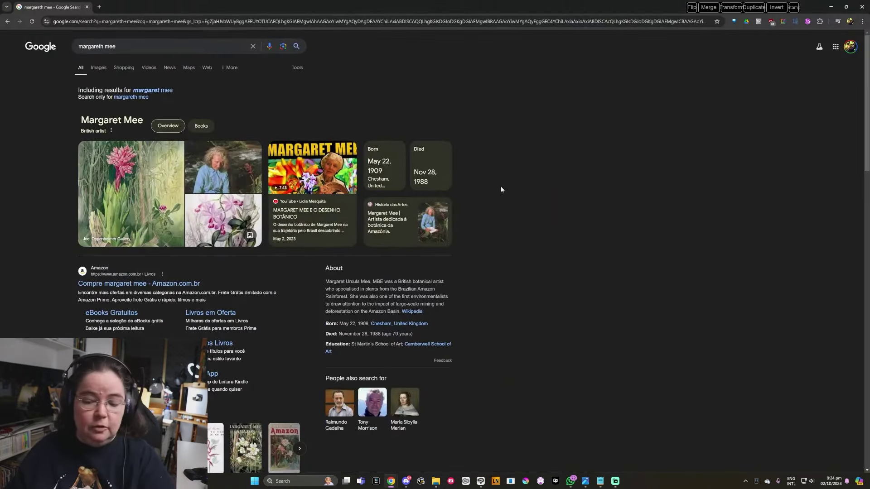
- Zoom the Google results to 150% and re-search using the corrected artist-name spelling
key("ctrl+plus")
key("ctrl+plus")
key("ctrl+plus")
left_click(219, 120)
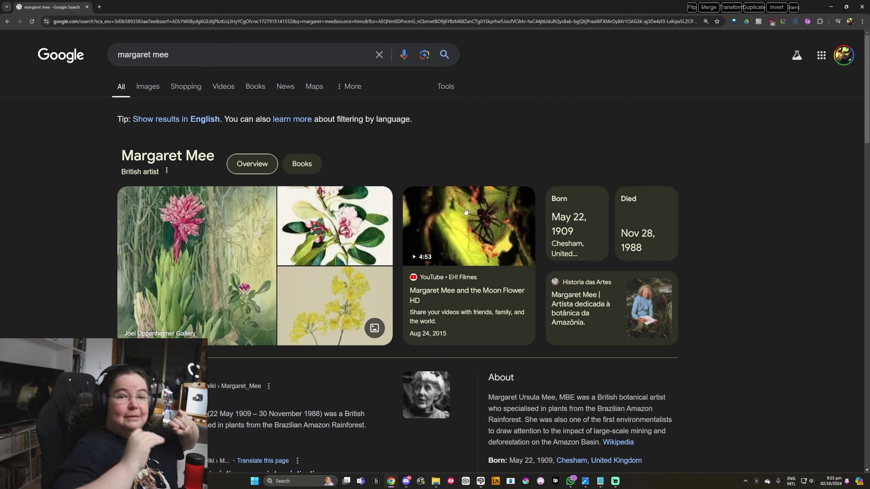
scroll(769, 231, "down", 1)
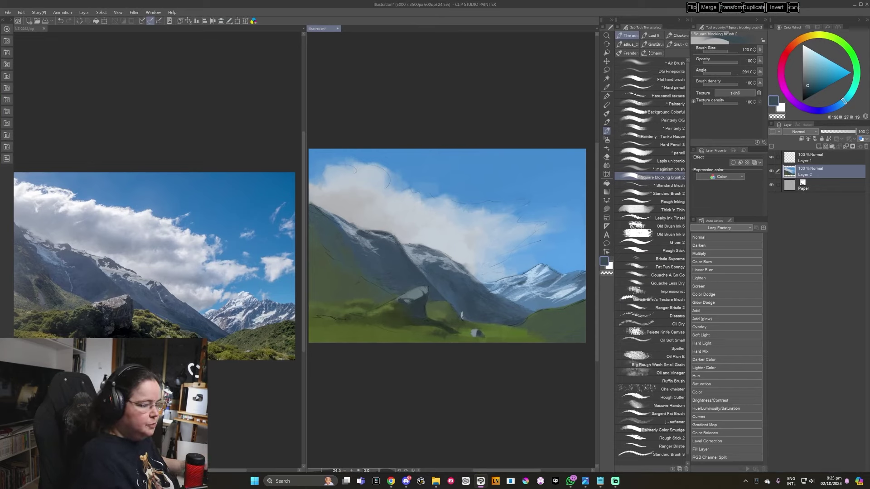
- Eyedrop a medium blue from the painted sky and enlarge the brush to 170
left_click(463, 331, "alt")
left_click_drag(457, 353, 463, 361)
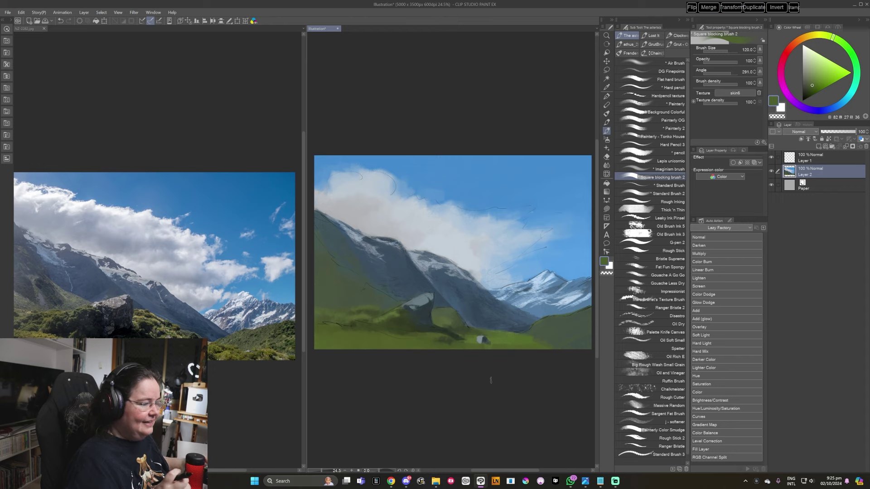
left_click(334, 181, "alt")
key("bracketright")
key("bracketright")
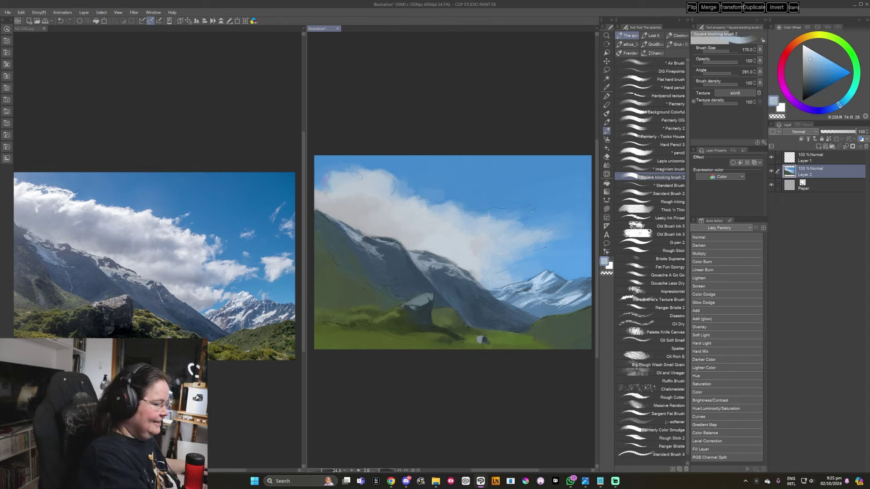
left_click(359, 175, "alt")
left_click(384, 184, "alt")
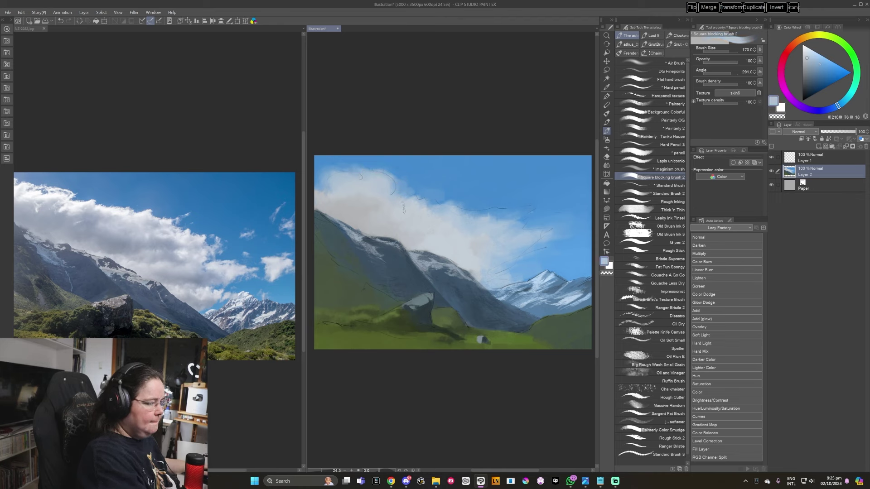
left_click(409, 200, "alt")
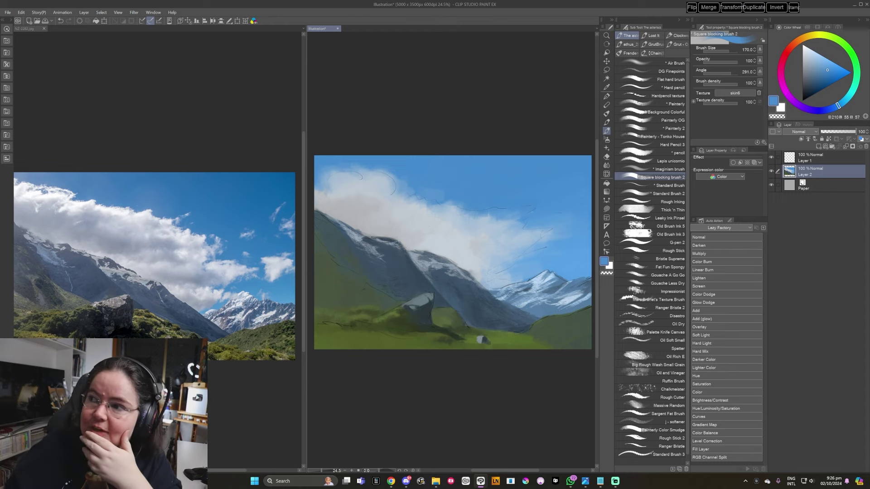
- Switch to Chrome showing the Liliana of the Veil ArtStation page
key("alt+Tab")
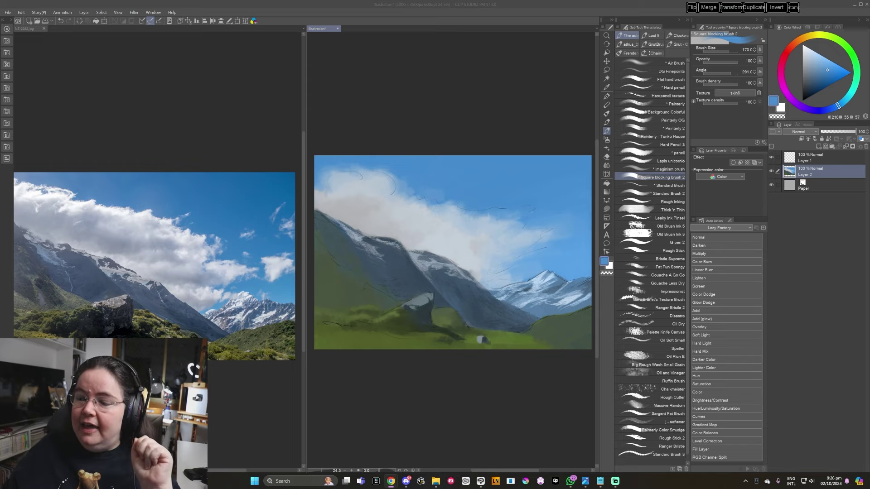
key("alt+Tab")
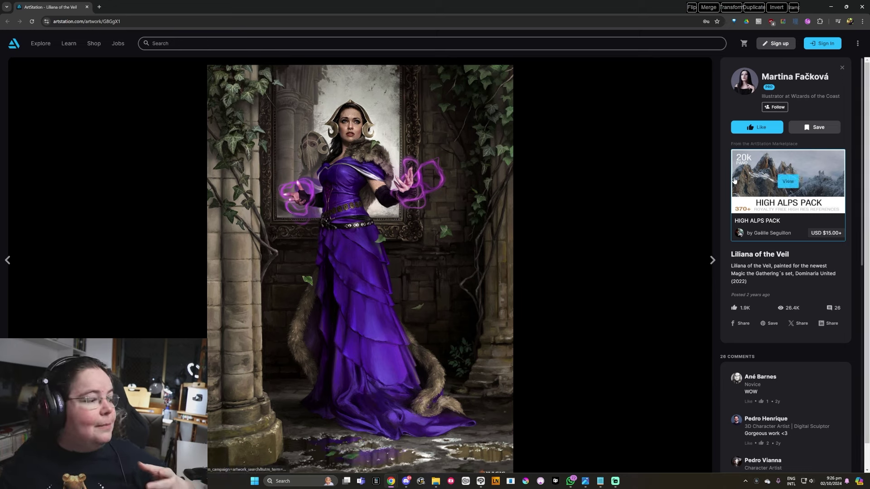
- View the Pollution Demon and Hwei splash artworks, then minimize Chrome
left_click(860, 7)
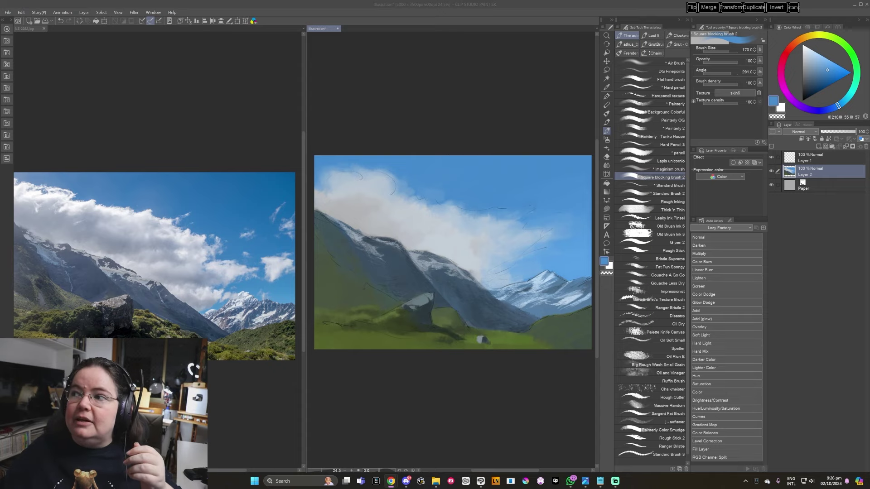
key("alt+Tab")
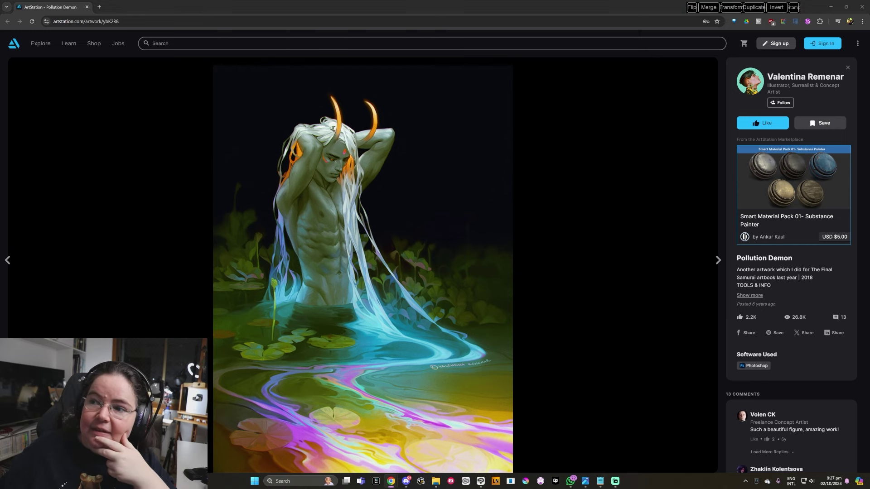
key("alt+Tab")
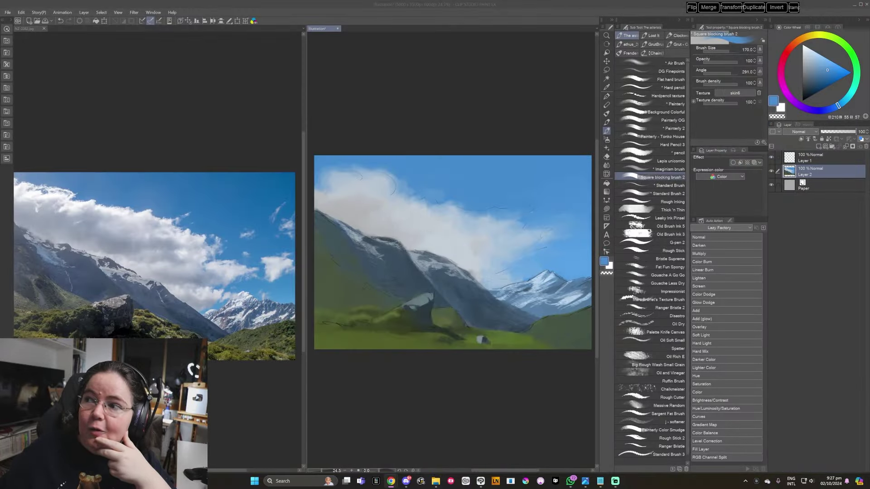
key("alt+Tab")
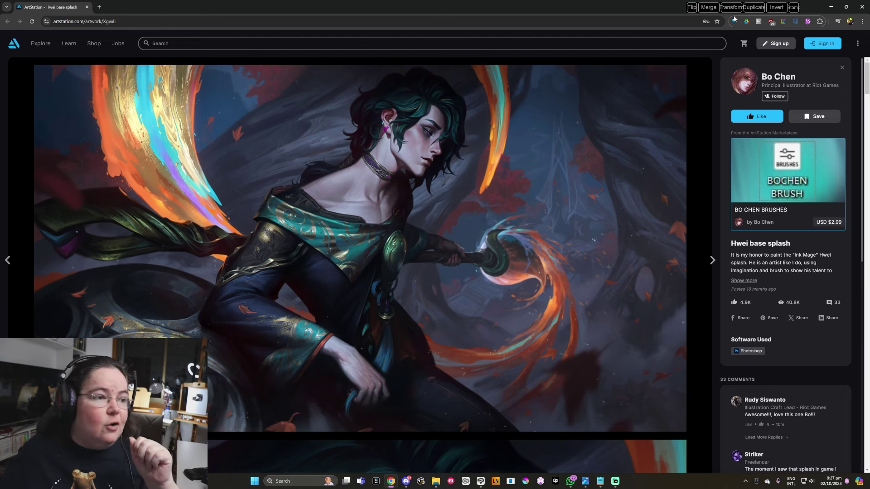
left_click(862, 6)
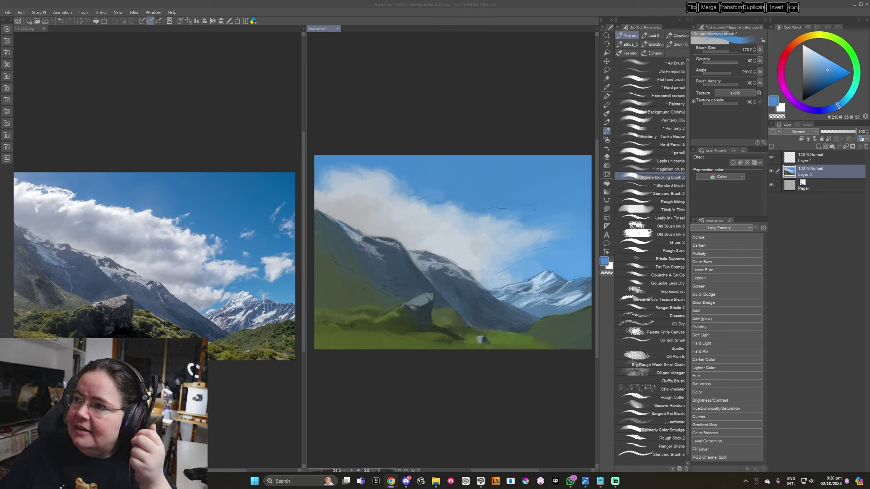
- Switch to Chrome's Popstar Ahri ArtStation artwork page
key("alt+Tab")
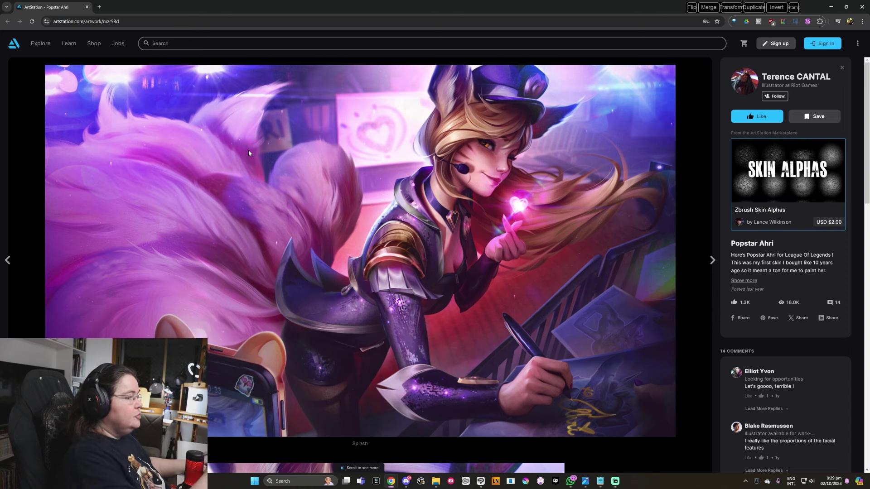
mouse_move(811, 410)
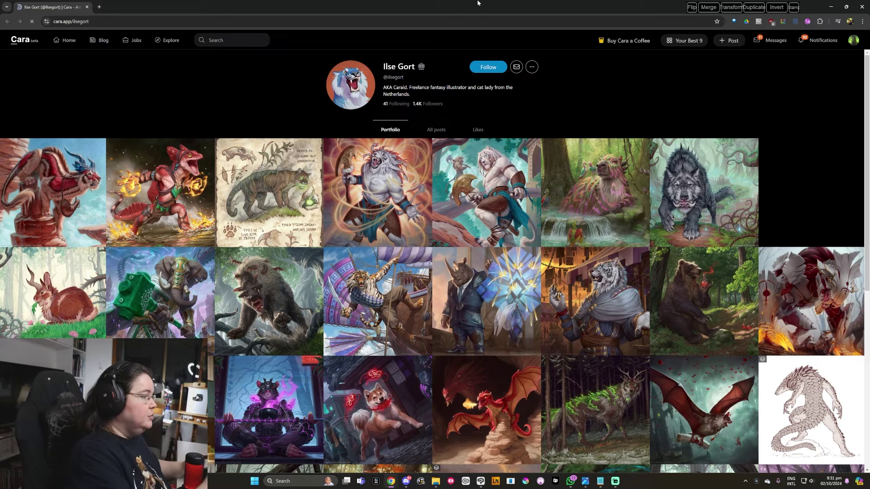
- View the Symbiotic Beast post, then scroll down the portfolio grid
left_click(281, 278)
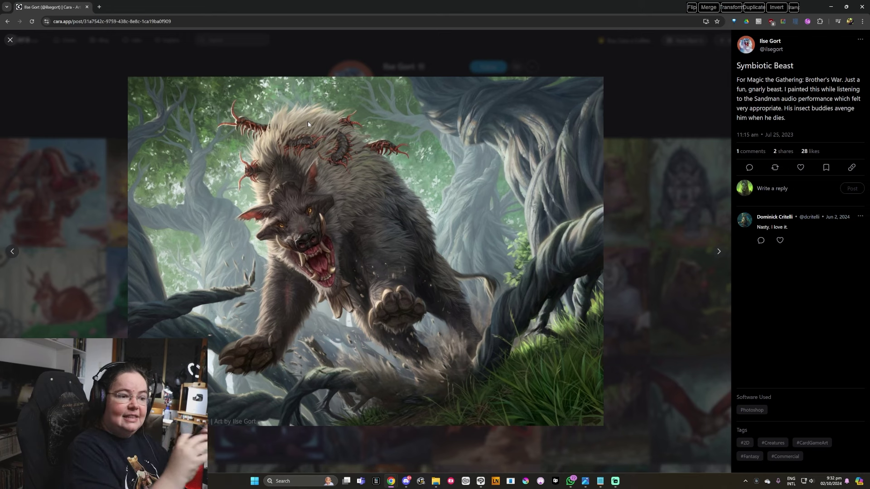
left_click(640, 105)
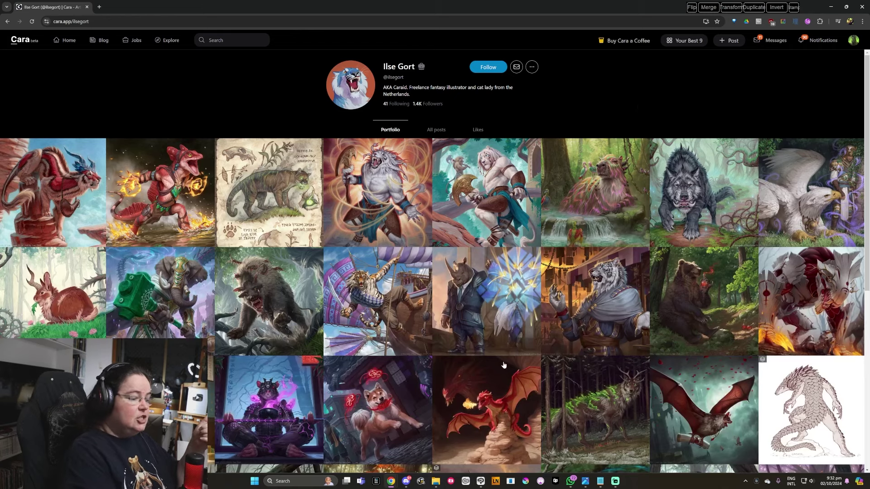
scroll(500, 368, "down", 2)
scroll(475, 281, "down", 1)
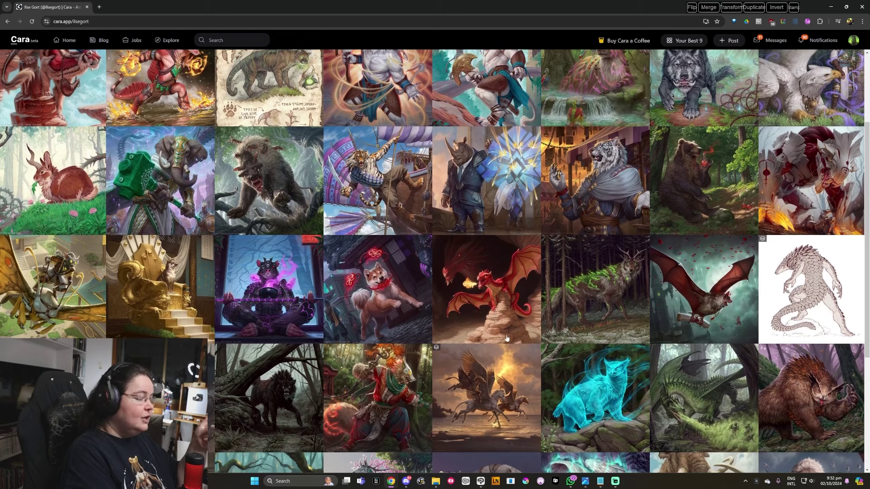
scroll(425, 316, "down", 2)
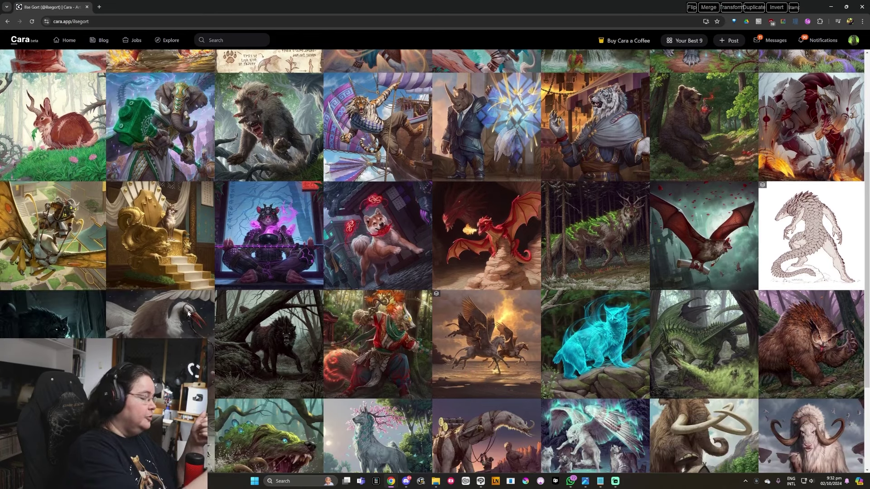
- View the Loyal Gryff post, scroll back to the top and follow the illustrator
left_click(486, 344)
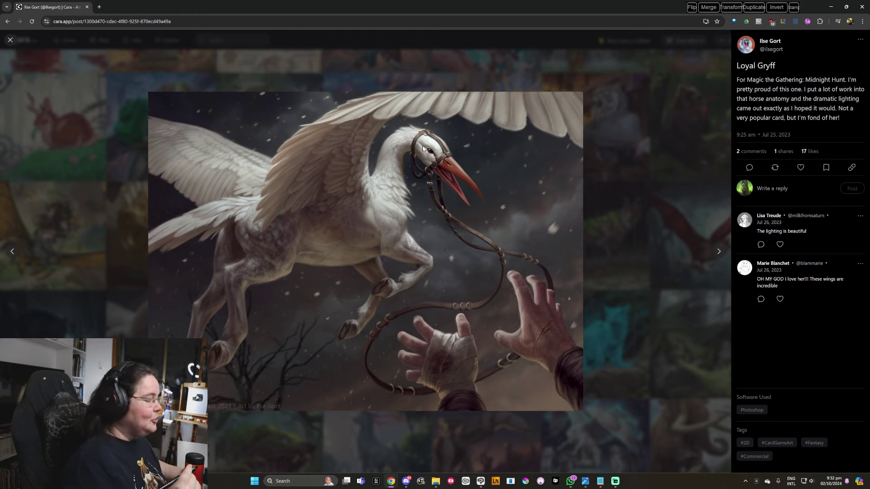
left_click(632, 196)
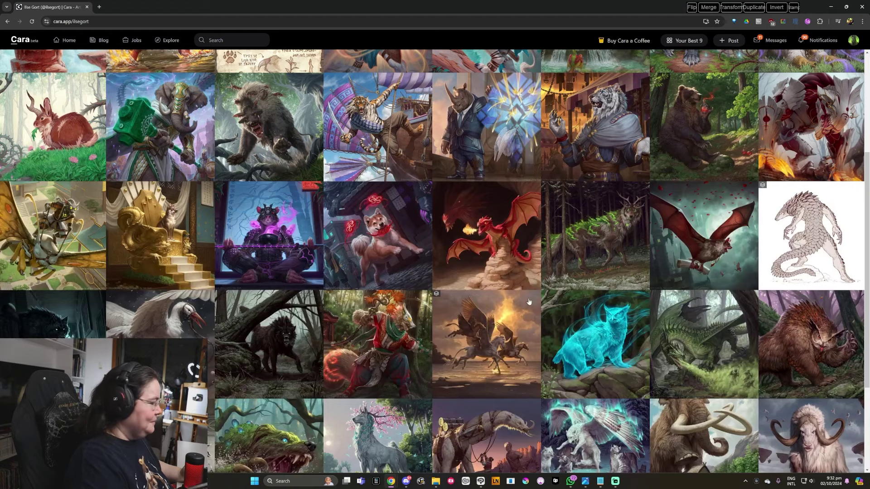
scroll(533, 349, "down", 1)
scroll(544, 351, "down", 1)
scroll(565, 358, "down", 1)
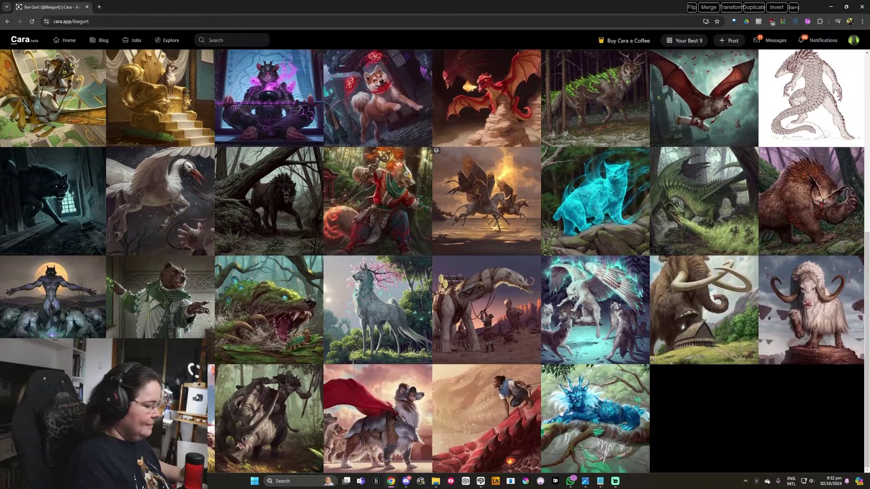
scroll(566, 358, "up", 2)
scroll(565, 358, "up", 3)
scroll(566, 358, "up", 2)
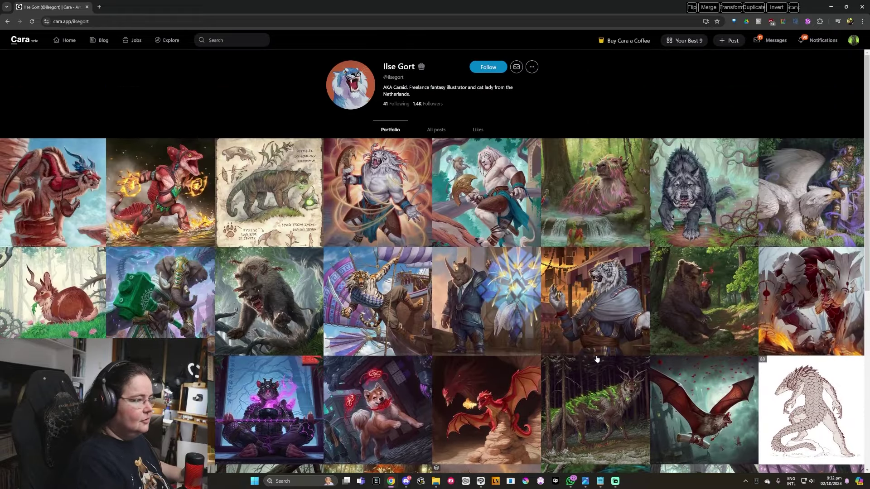
left_click(489, 67)
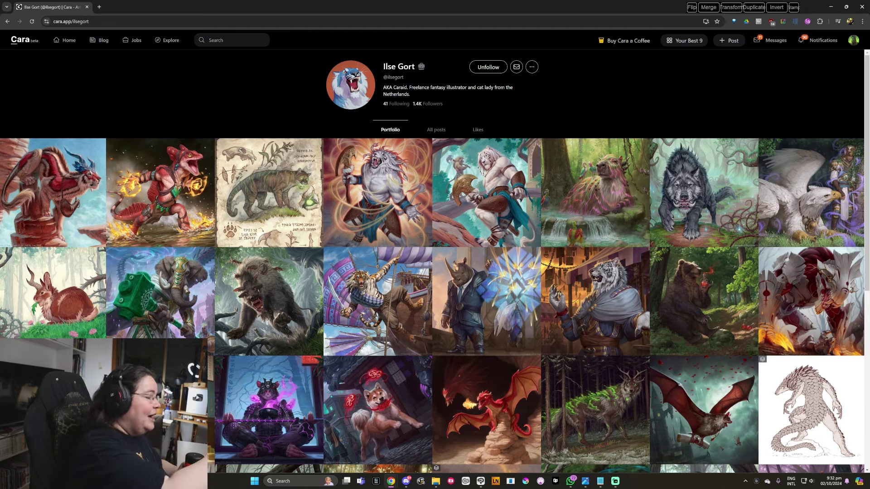
- View the Felidar Savior post, then close the Cara and ArtStation browser windows
left_click(82, 180)
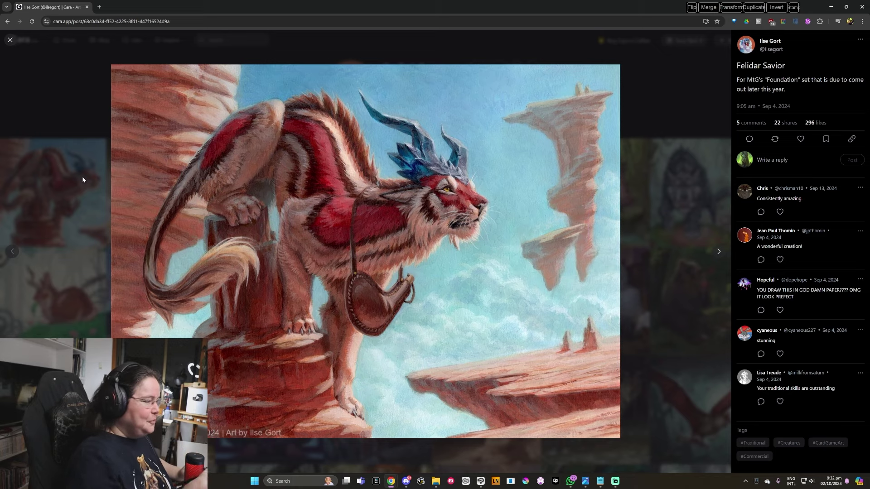
left_click(863, 7)
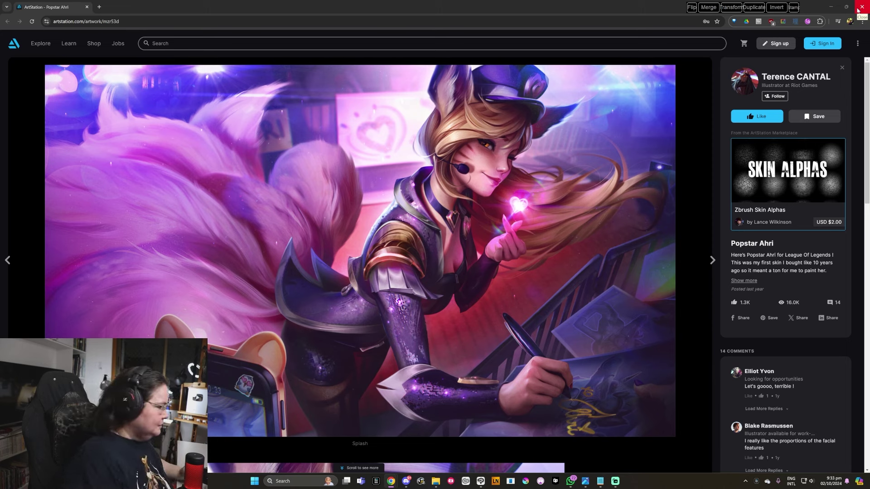
left_click(857, 10)
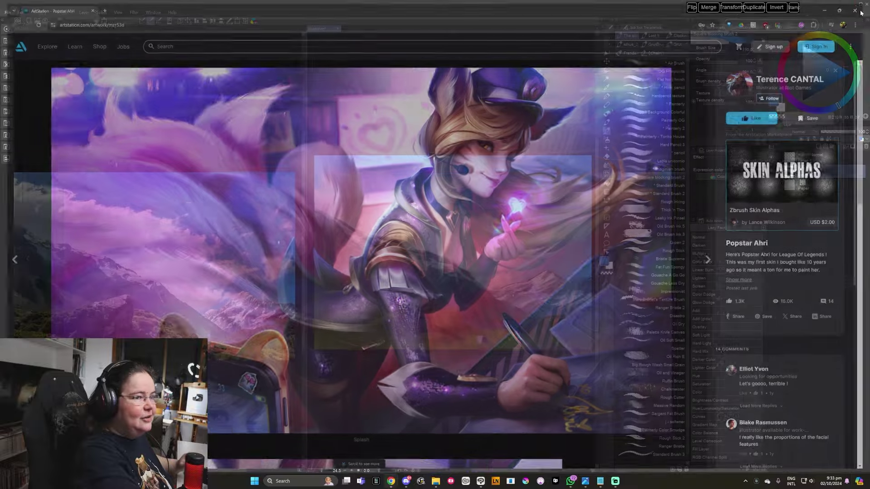